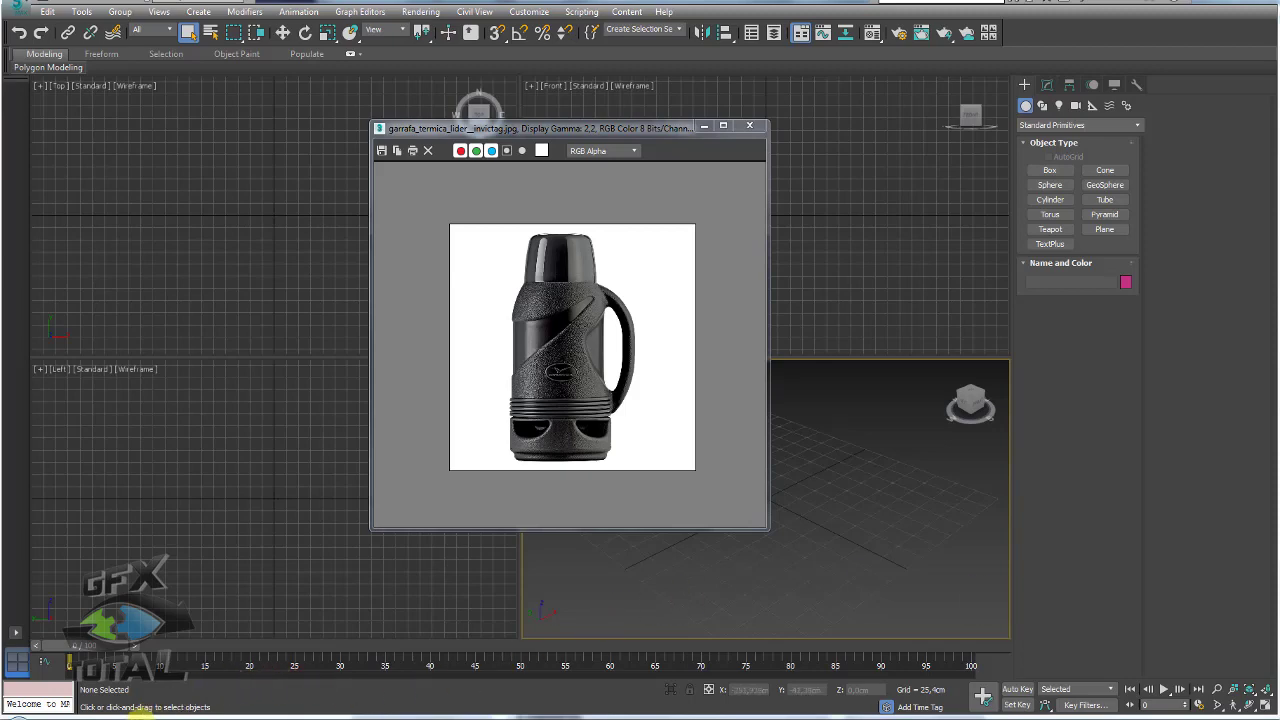
# Step: Rerun the Google Images search as 'garrafa térmica' with the brand words removed
pyautogui.click(142, 715)
pyautogui.click(236, 2)
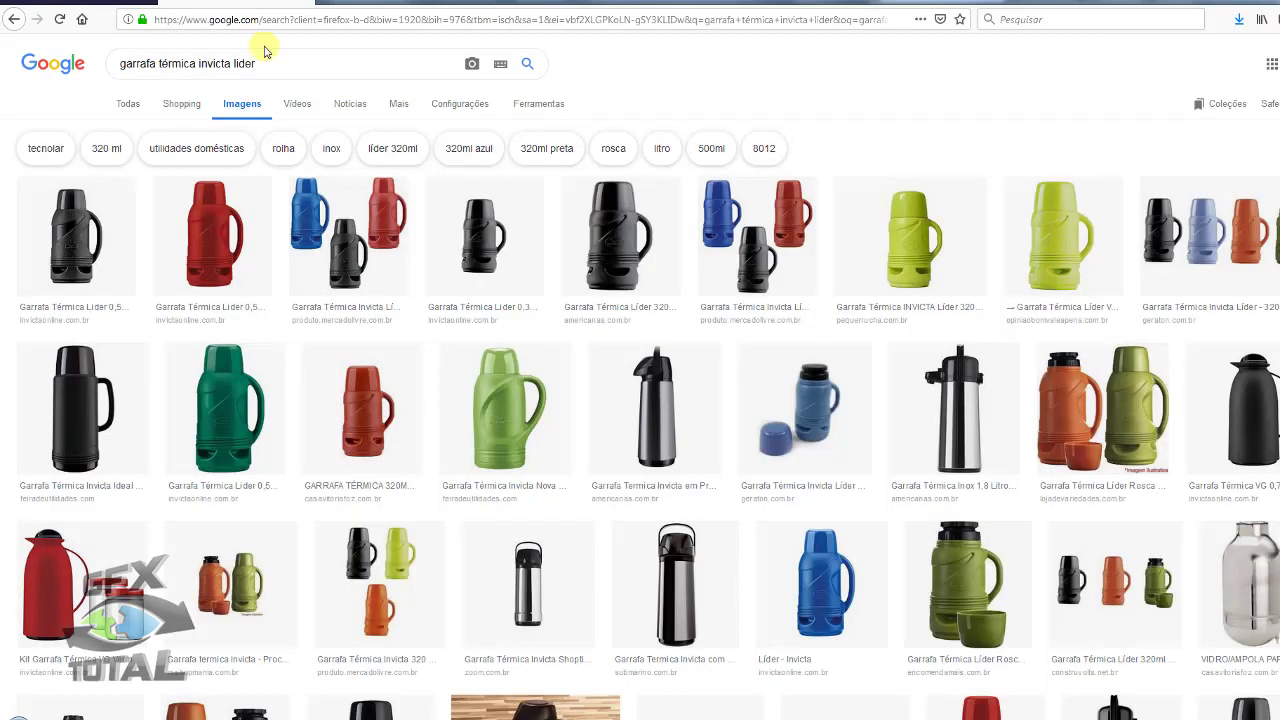
pyautogui.moveTo(262, 63); pyautogui.dragTo(190, 63)
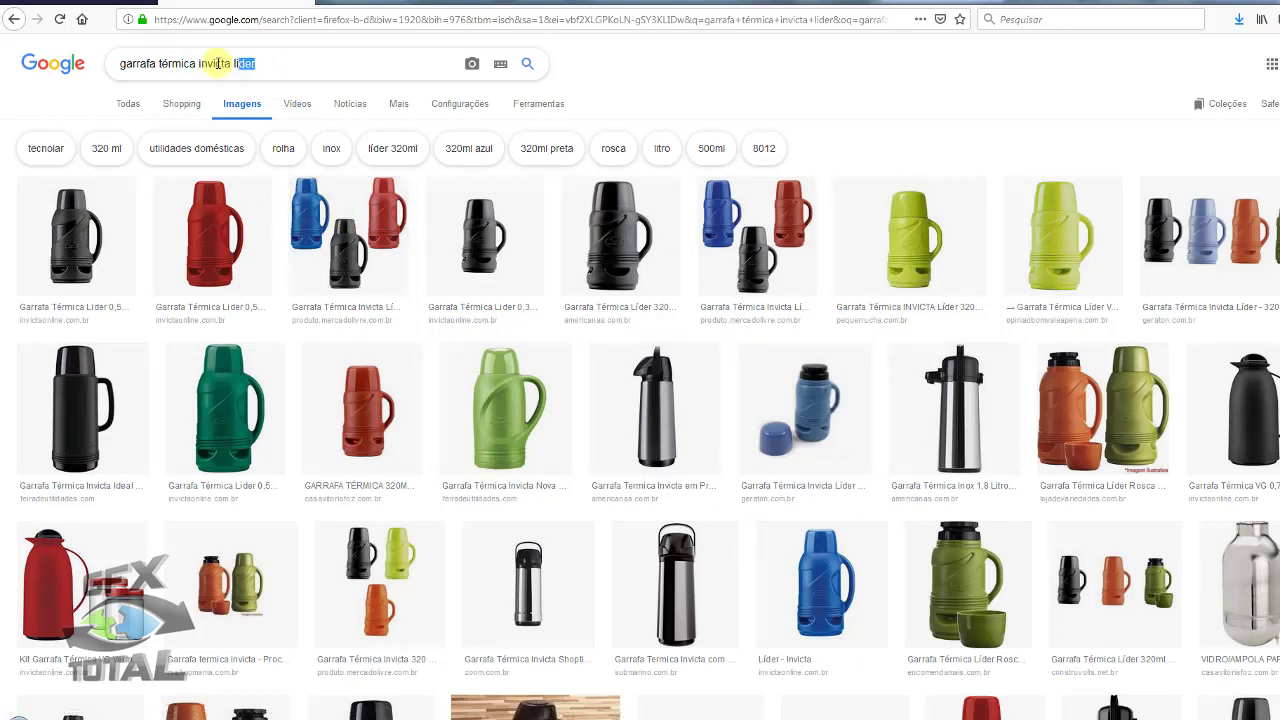
pyautogui.moveTo(260, 63); pyautogui.dragTo(199, 63)
pyautogui.press('BackSpace')
pyautogui.press('Return')
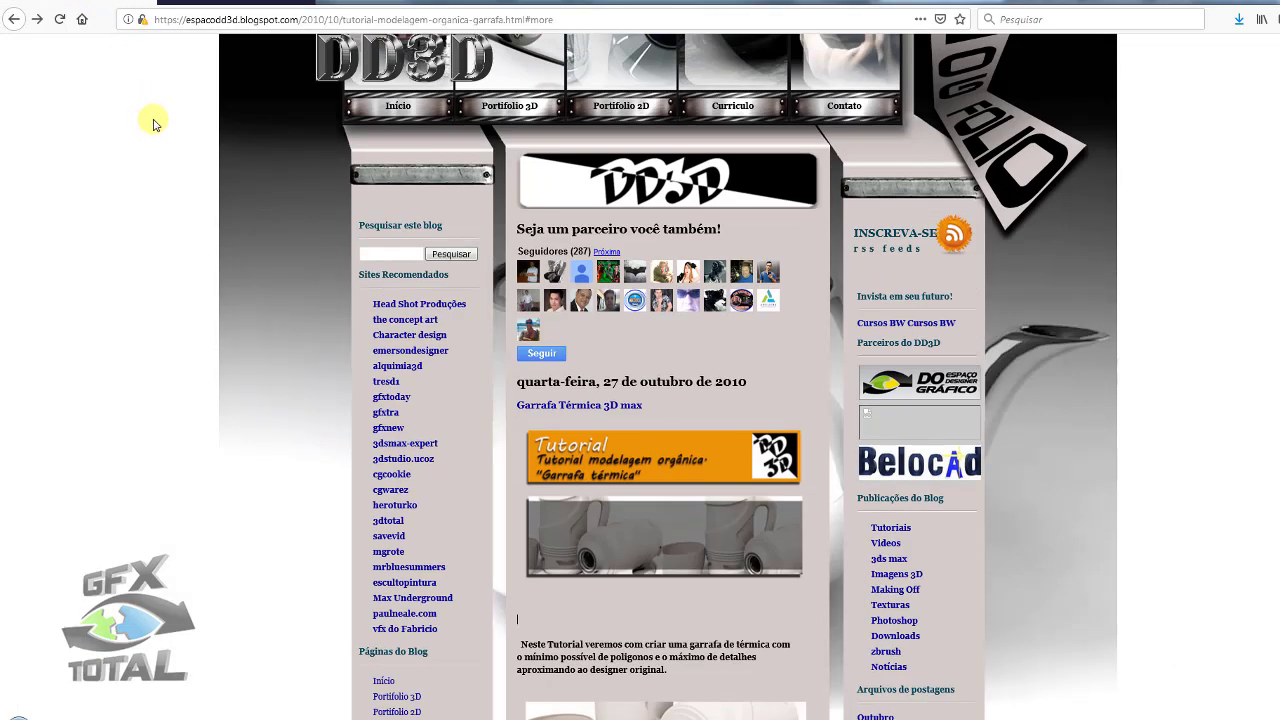
# Step: Scroll the DD3D blog post and open its linked Vimeo thermos modelling tutorial
pyautogui.scroll(3, 153, 124)
pyautogui.moveTo(301, 20); pyautogui.dragTo(185, 20)
pyautogui.scroll(-5, 815, 307)
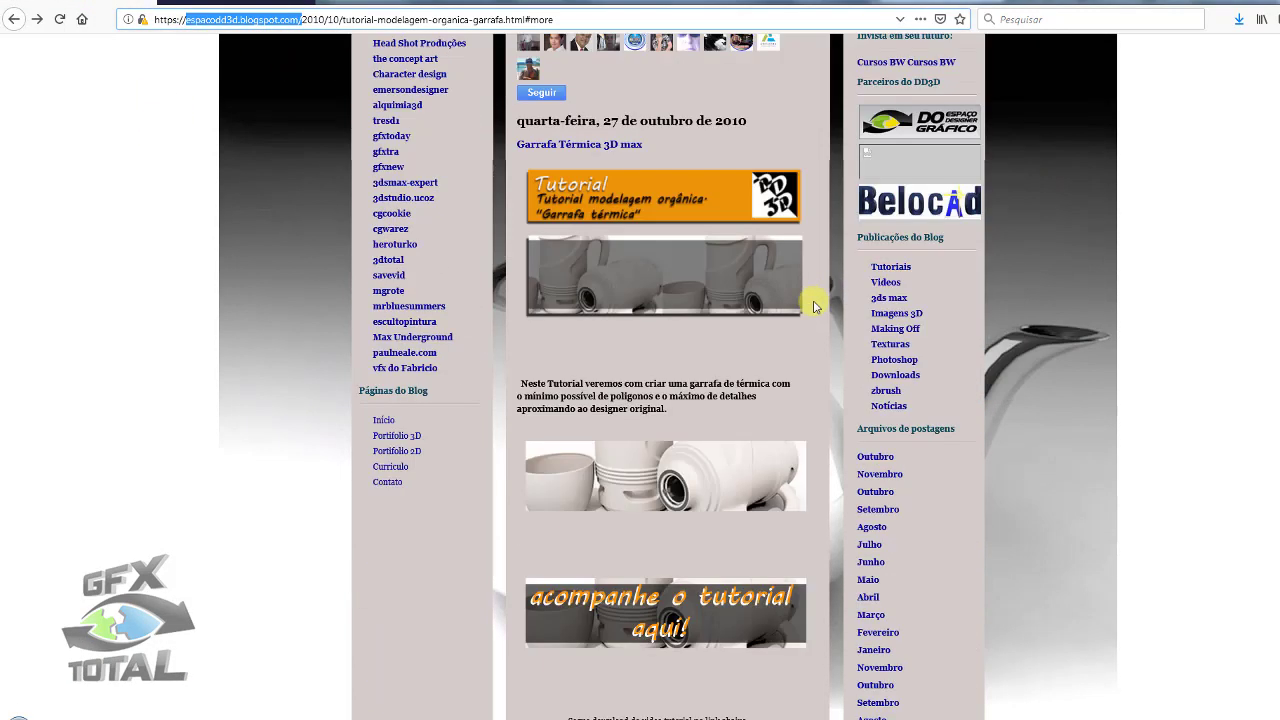
pyautogui.scroll(3, 440, 270)
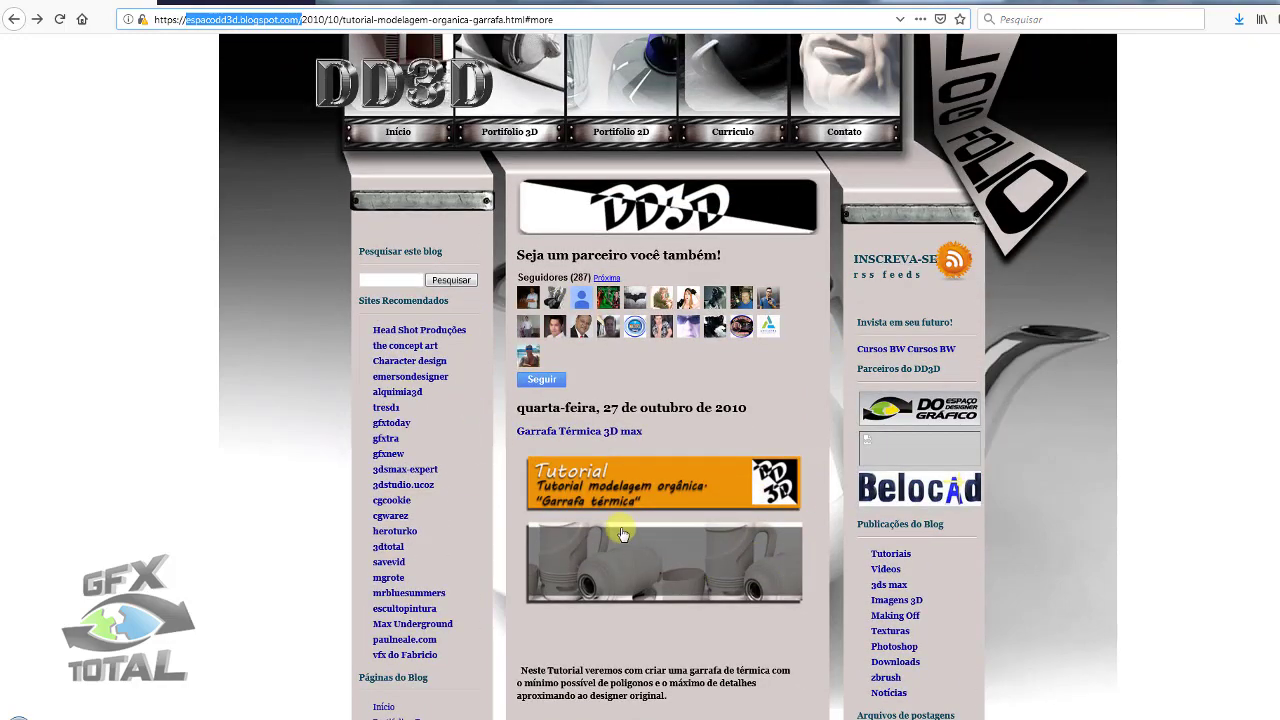
pyautogui.scroll(-3, 621, 535)
pyautogui.scroll(-2, 619, 420)
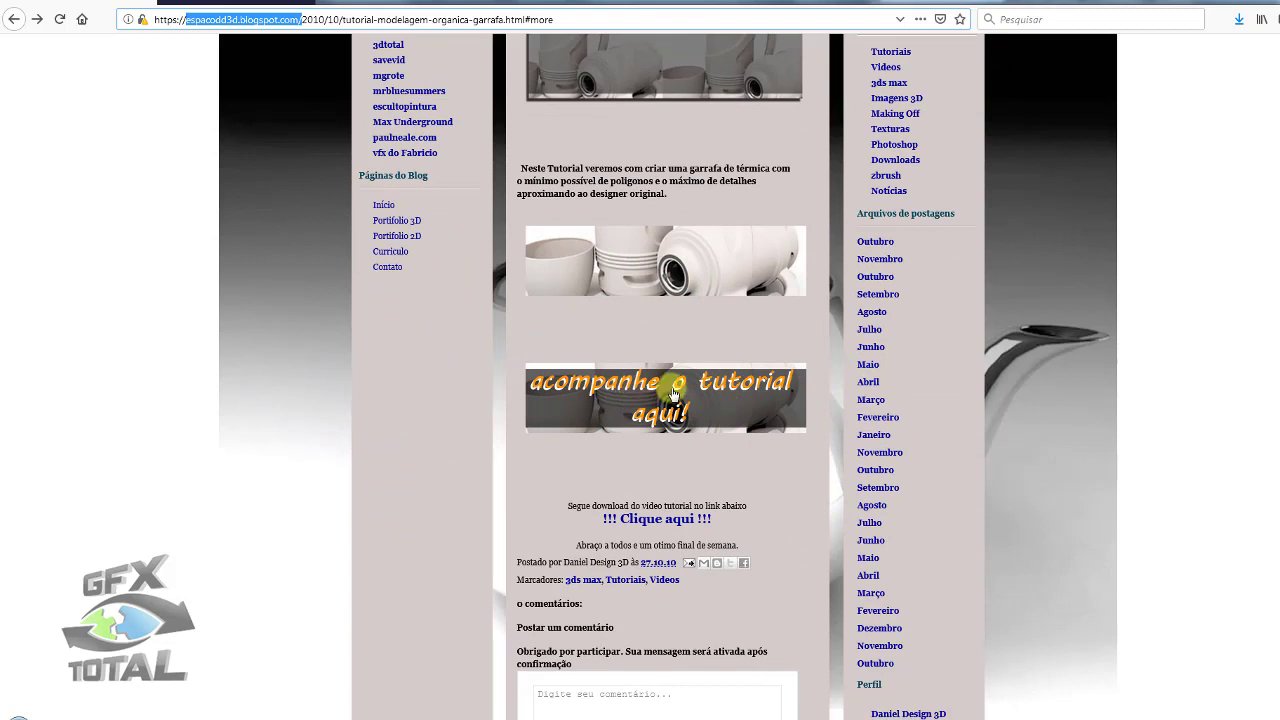
pyautogui.click(660, 397)
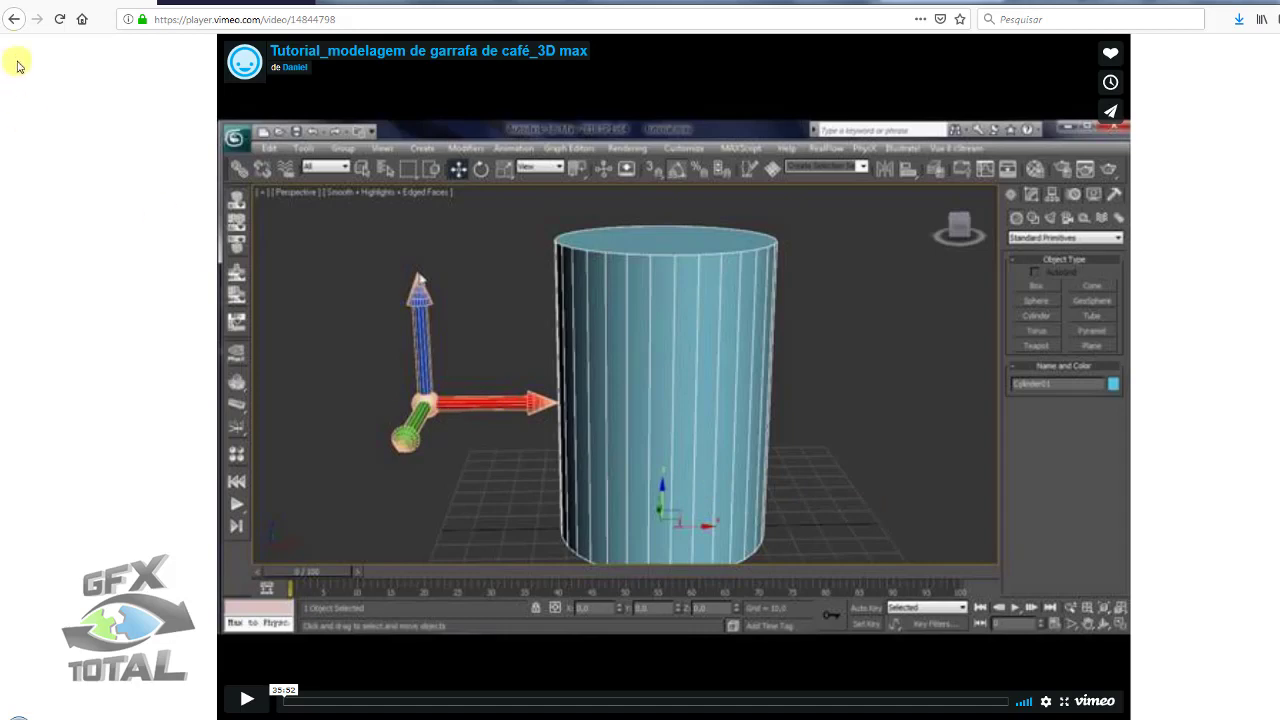
# Step: Return to the blog page and select both thermos JPGs in the References folder
pyautogui.click(14, 19)
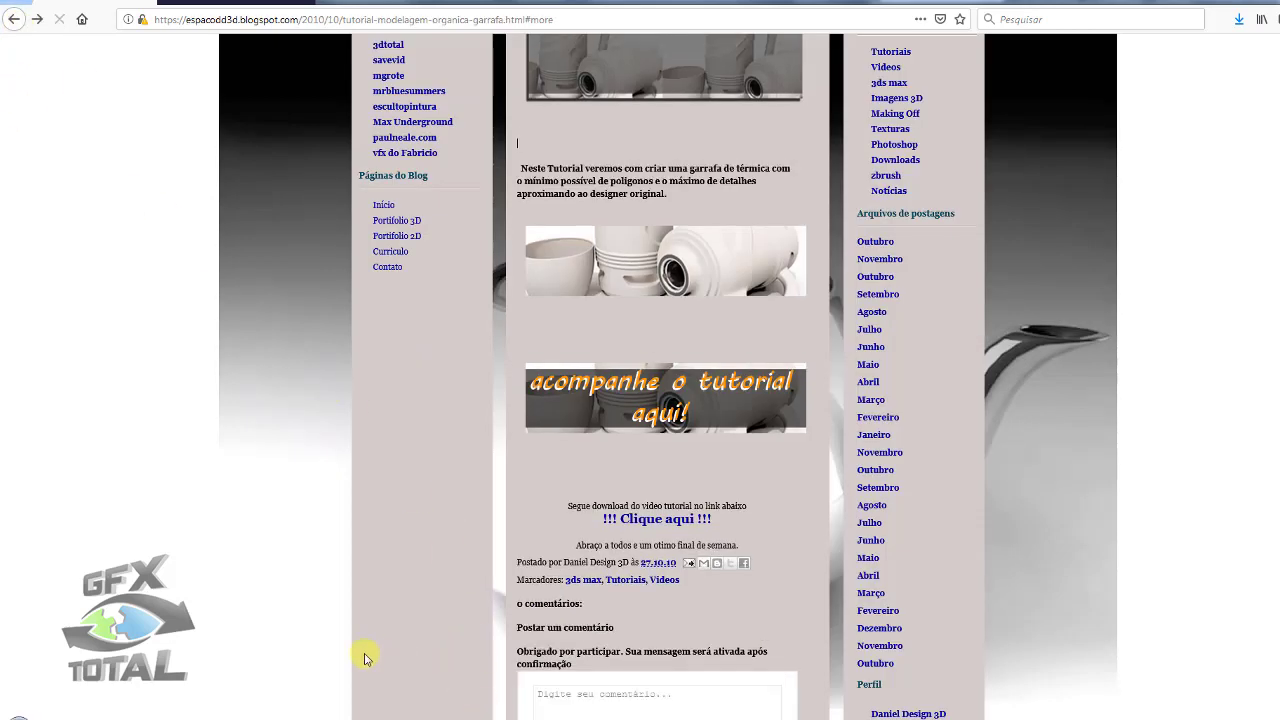
pyautogui.hotkey('alt', 'Tab')
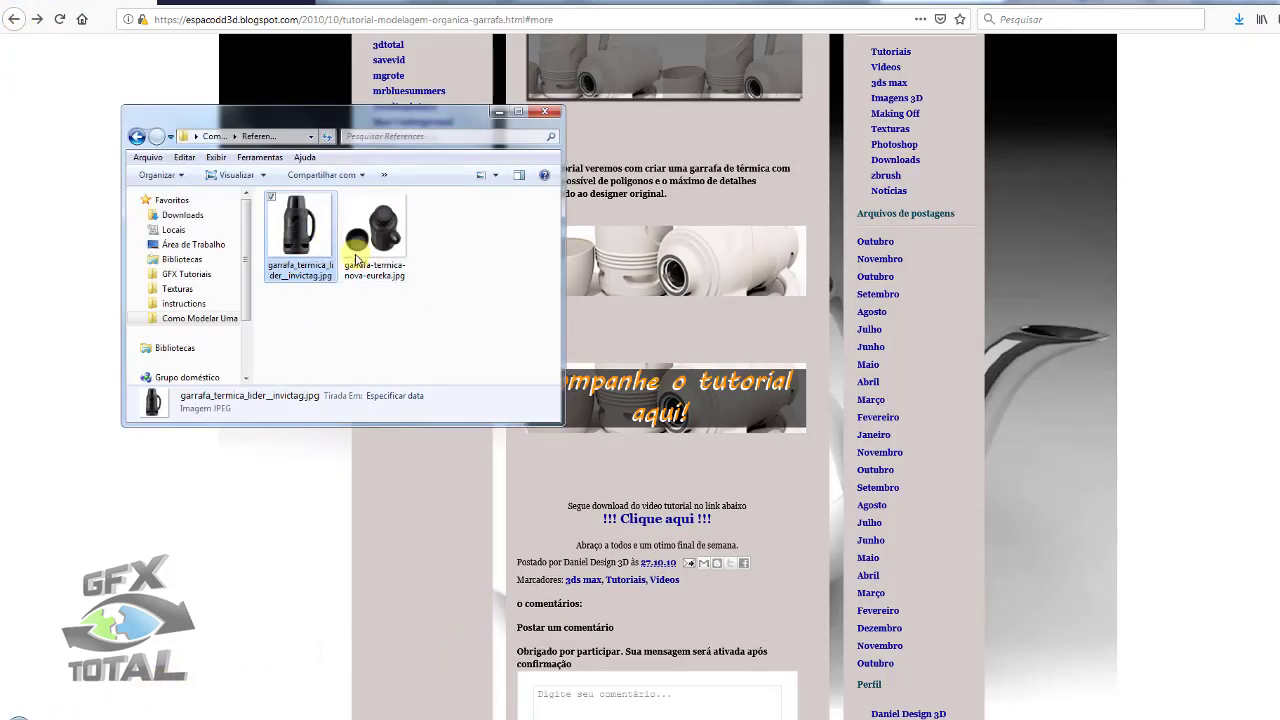
pyautogui.moveTo(478, 323); pyautogui.dragTo(265, 198)
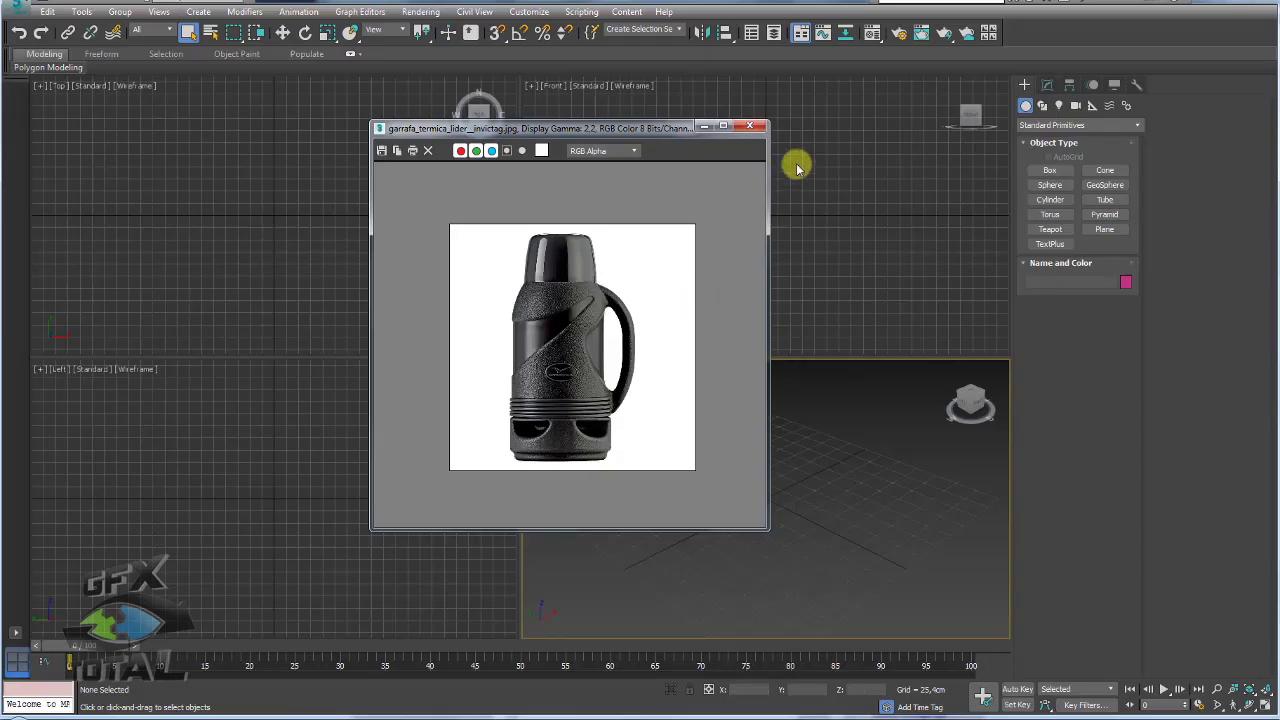
# Step: Draw an upright square plane about 234.574 cm wide in the Front viewport
pyautogui.click(704, 128)
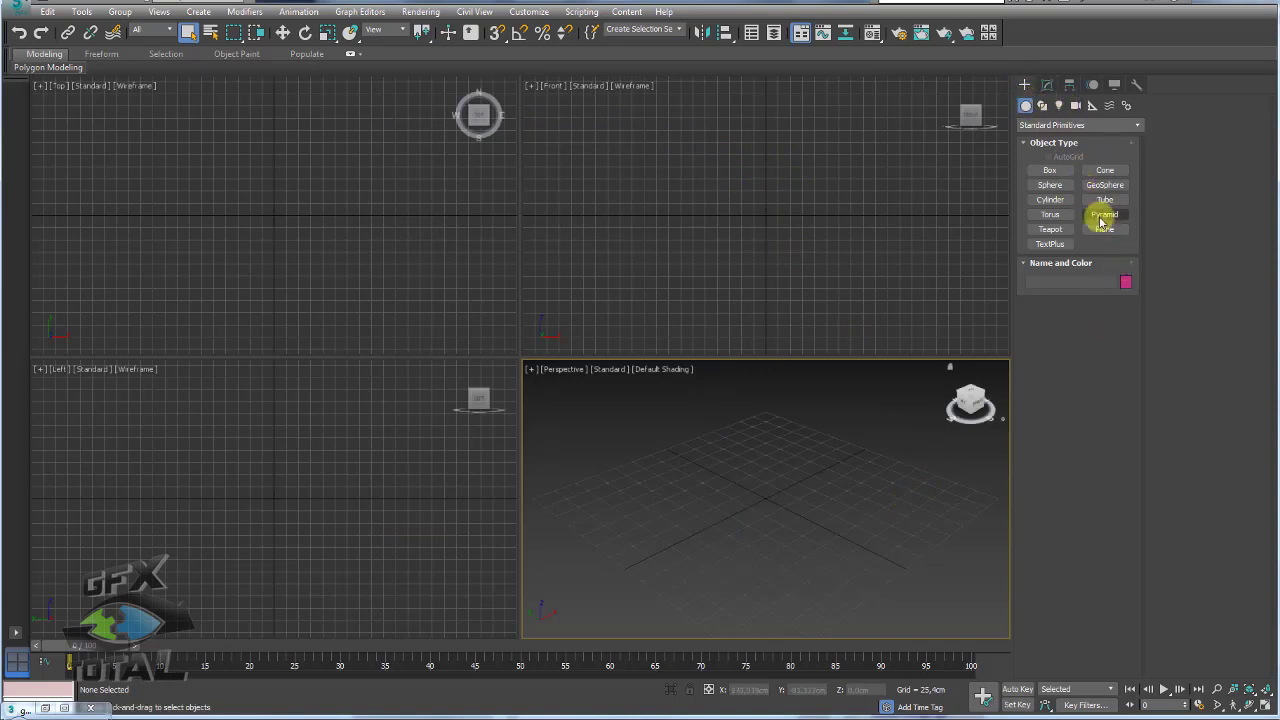
pyautogui.click(1106, 231)
pyautogui.moveTo(765, 158); pyautogui.dragTo(821, 215)
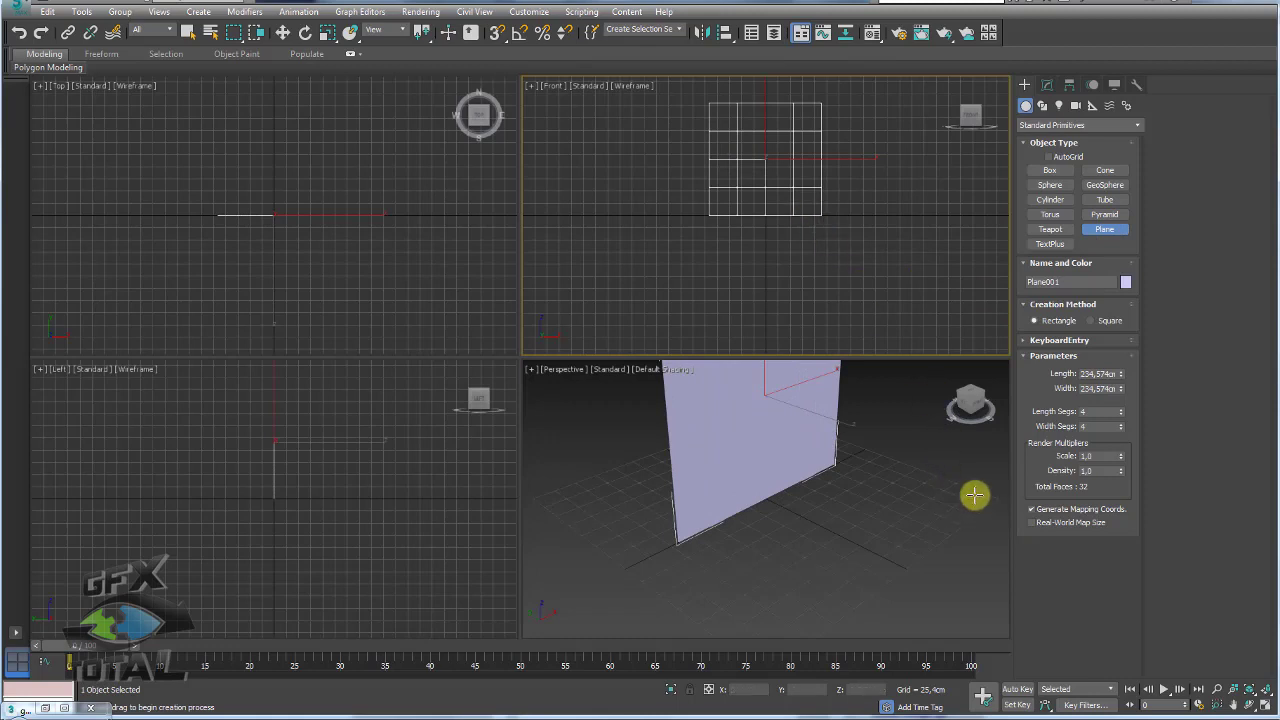
pyautogui.moveTo(888, 450); pyautogui.dragTo(876, 519, button='middle')
pyautogui.scroll(-4, 876, 519)
pyautogui.press('w')
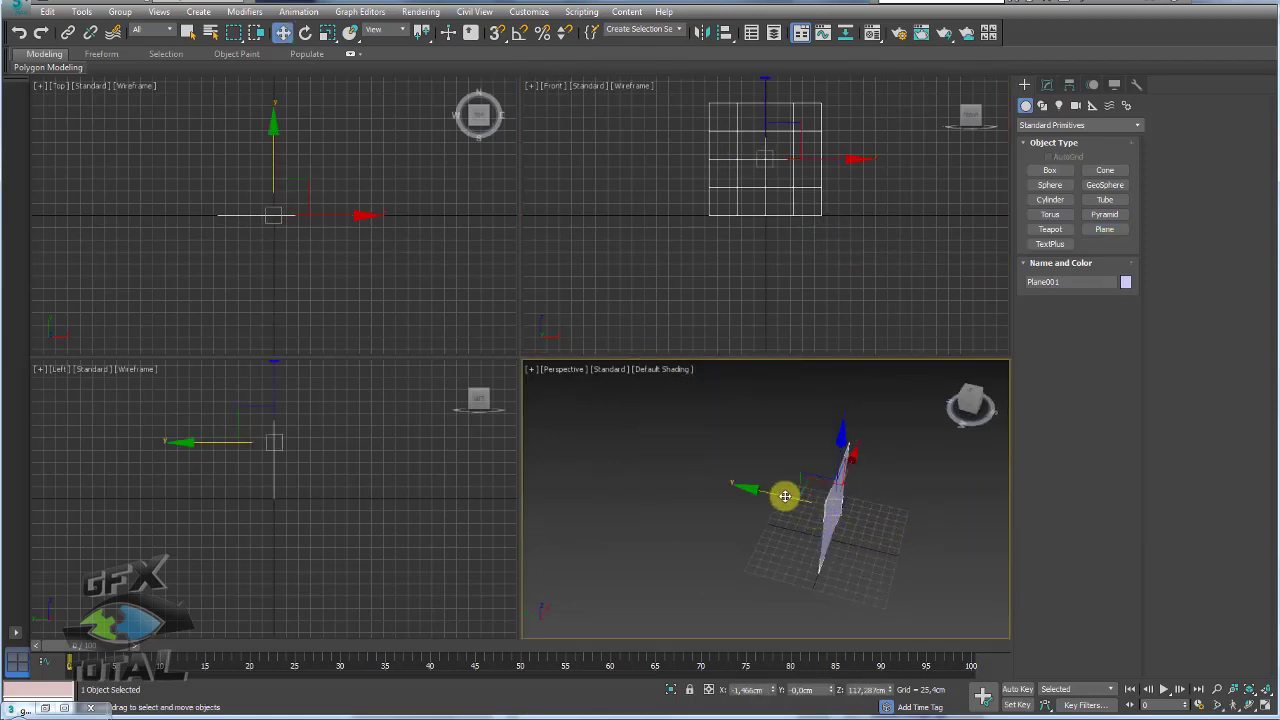
# Step: Reduce the plane's length and width segments to 1
pyautogui.moveTo(780, 491)
pyautogui.keyDown('alt'); pyautogui.mouseDown(button='middle')
pyautogui.moveTo(694, 486)
pyautogui.moveTo(850, 490)
pyautogui.mouseUp(button='middle'); pyautogui.keyUp('alt')
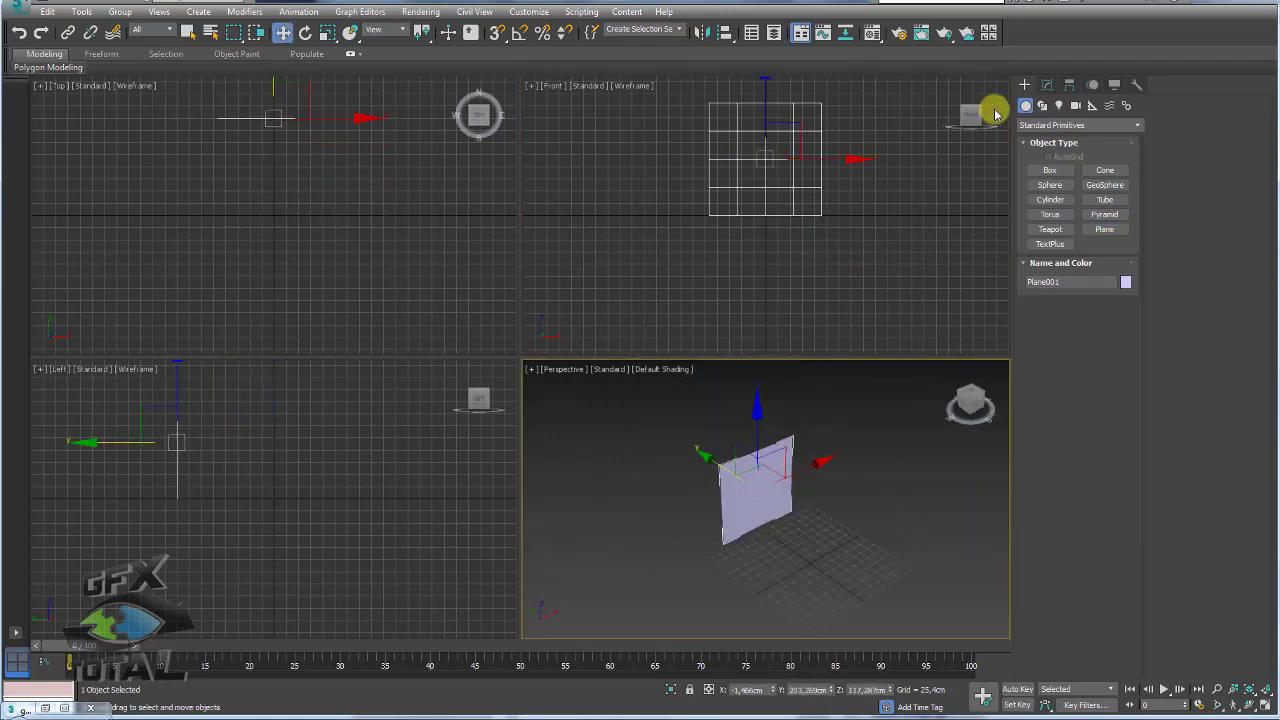
pyautogui.click(1047, 85)
pyautogui.rightClick(1120, 400)
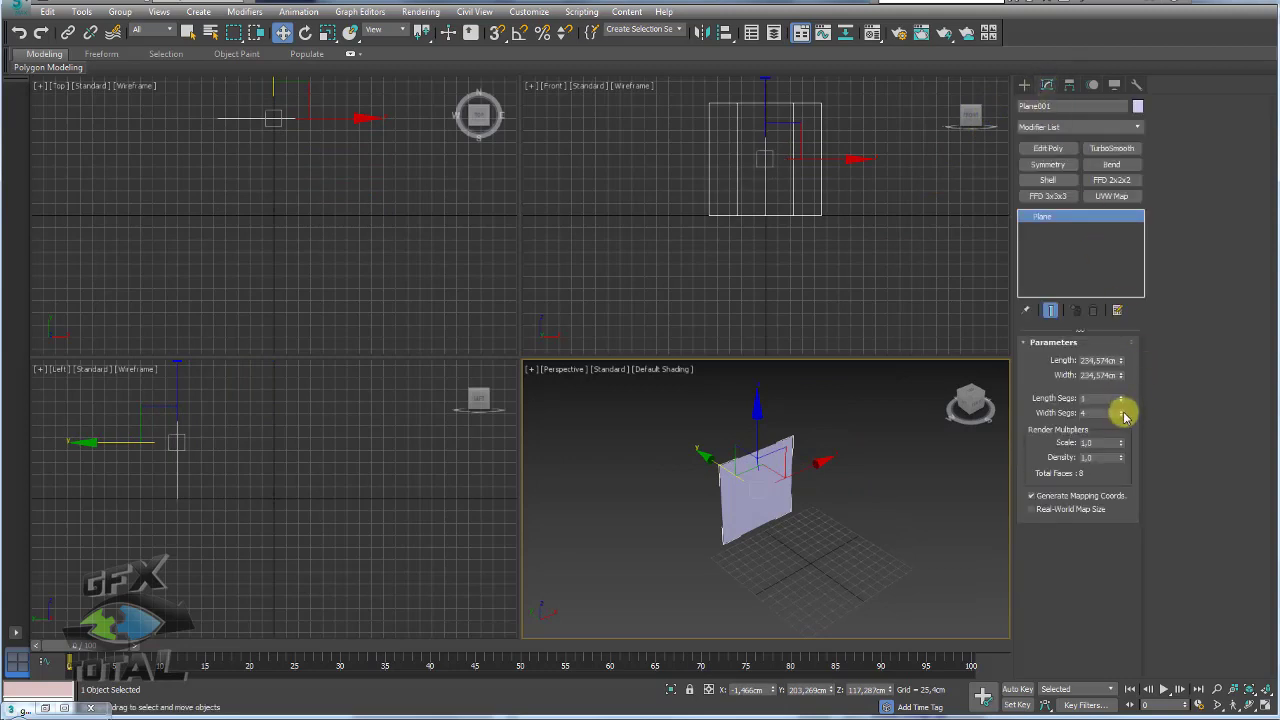
pyautogui.rightClick(1121, 412)
# Step: Apply the thermos reference photo to the plane as its texture
pyautogui.moveTo(971, 449)
pyautogui.keyDown('alt'); pyautogui.mouseDown(button='middle')
pyautogui.moveTo(849, 451)
pyautogui.moveTo(790, 565)
pyautogui.mouseUp(button='middle'); pyautogui.keyUp('alt')
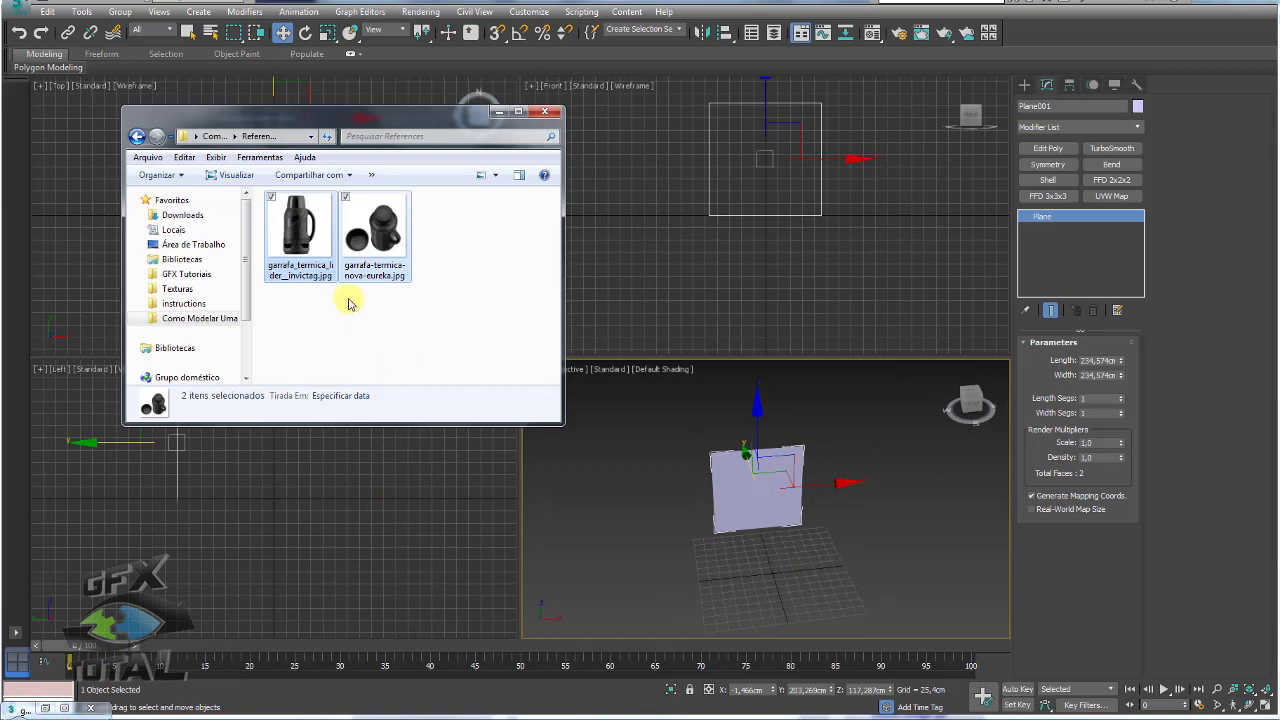
pyautogui.moveTo(298, 232)
pyautogui.mouseDown()
pyautogui.moveTo(608, 503)
pyautogui.moveTo(762, 490)
pyautogui.mouseUp()
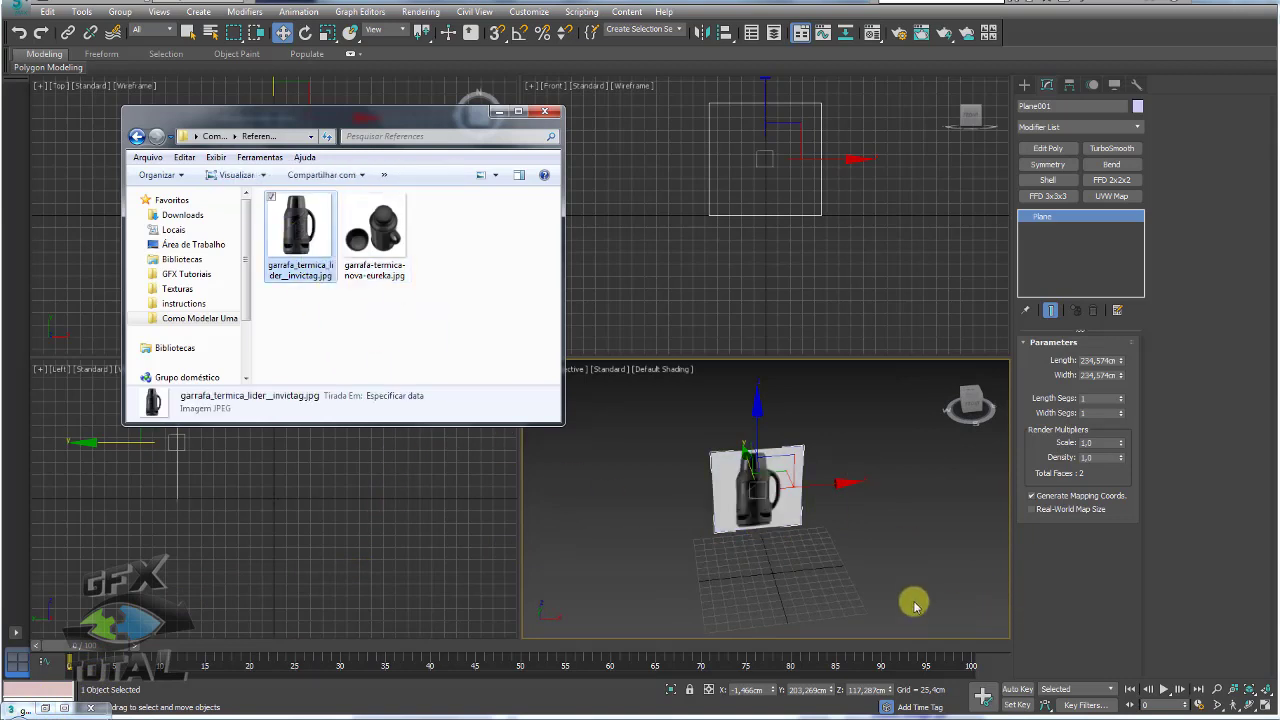
pyautogui.click(498, 117)
pyautogui.keyDown('alt'); pyautogui.moveTo(748, 546); pyautogui.dragTo(586, 380, button='middle'); pyautogui.keyUp('alt')
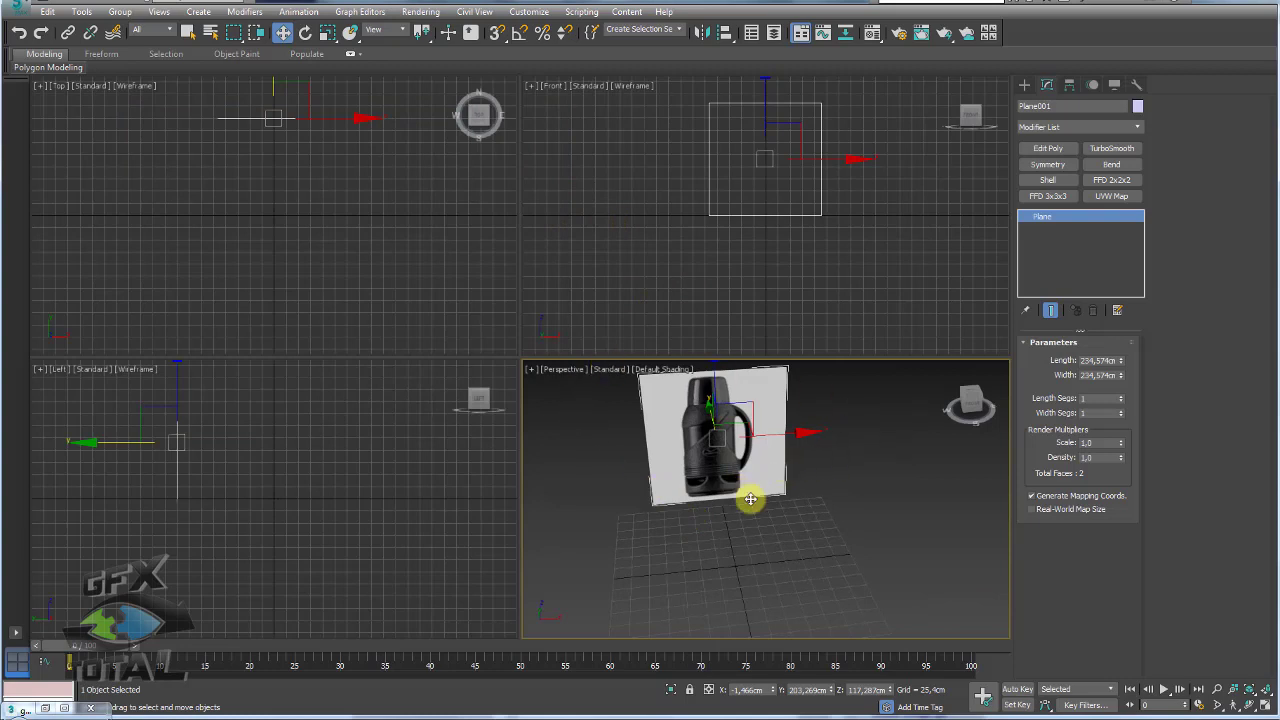
pyautogui.moveTo(750, 499)
pyautogui.keyDown('alt'); pyautogui.mouseDown(button='middle')
pyautogui.moveTo(747, 557)
pyautogui.moveTo(671, 517)
pyautogui.moveTo(714, 551)
pyautogui.moveTo(730, 495)
pyautogui.moveTo(771, 571)
pyautogui.moveTo(788, 576)
pyautogui.mouseUp(button='middle'); pyautogui.keyUp('alt')
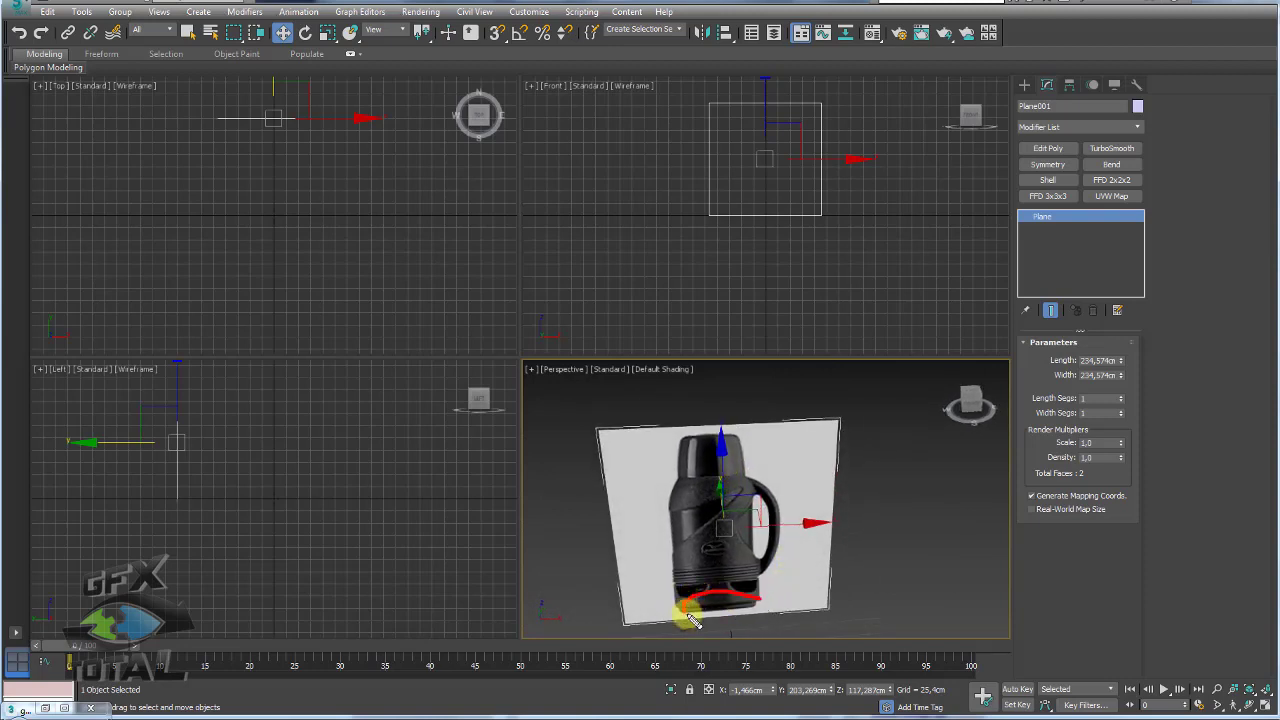
# Step: Mark the bottle's base, top and both sides in red, then clear the marks
pyautogui.moveTo(694, 620); pyautogui.dragTo(686, 604)
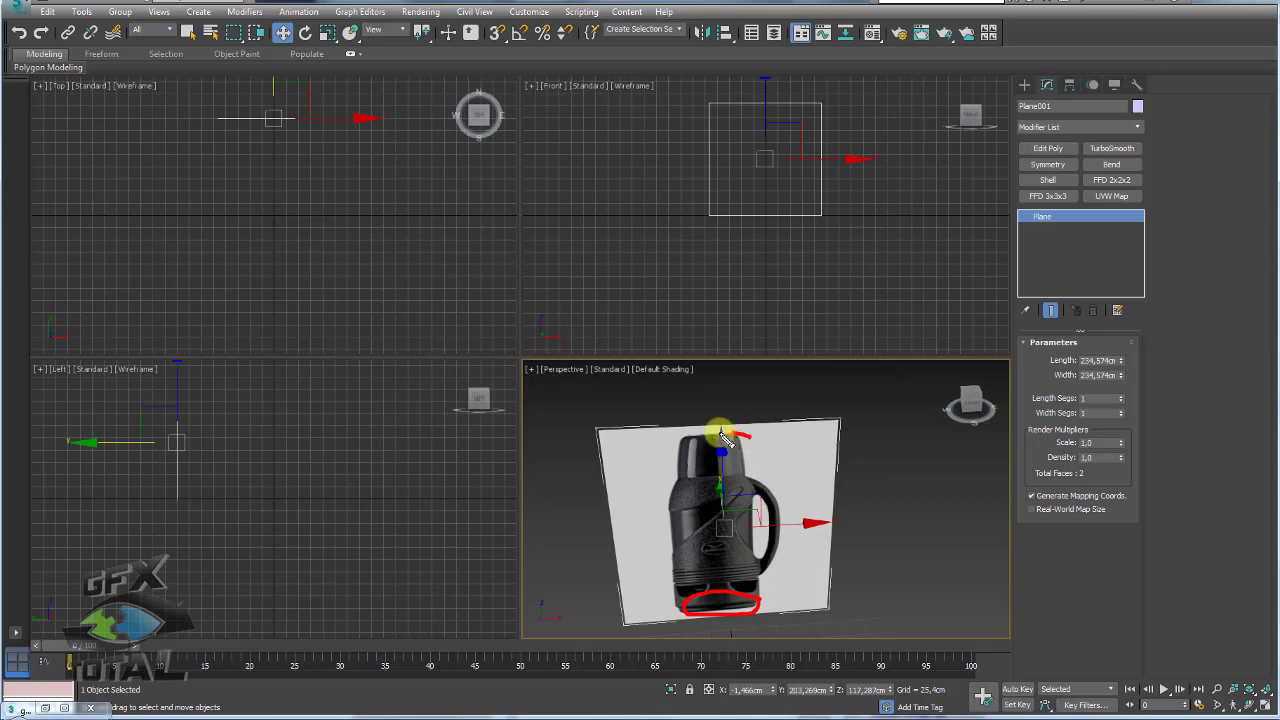
pyautogui.moveTo(688, 462); pyautogui.dragTo(762, 450)
pyautogui.moveTo(679, 452); pyautogui.dragTo(680, 578)
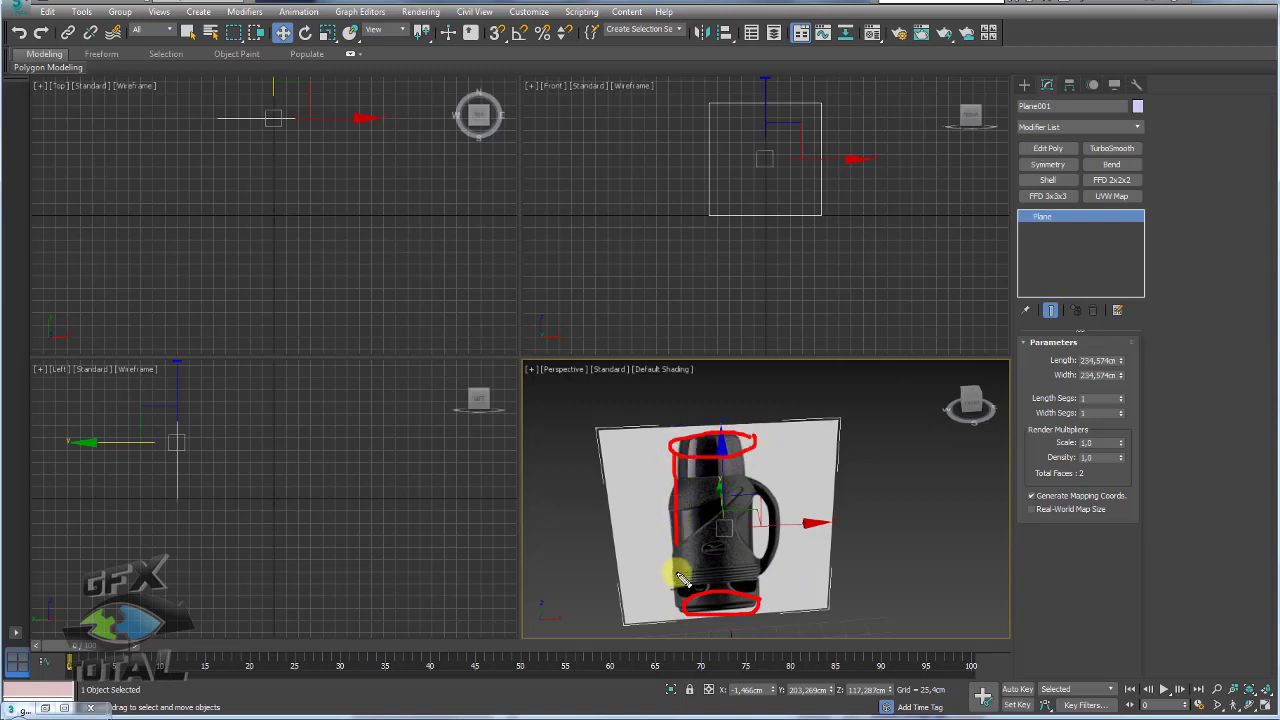
pyautogui.moveTo(755, 445); pyautogui.dragTo(763, 592)
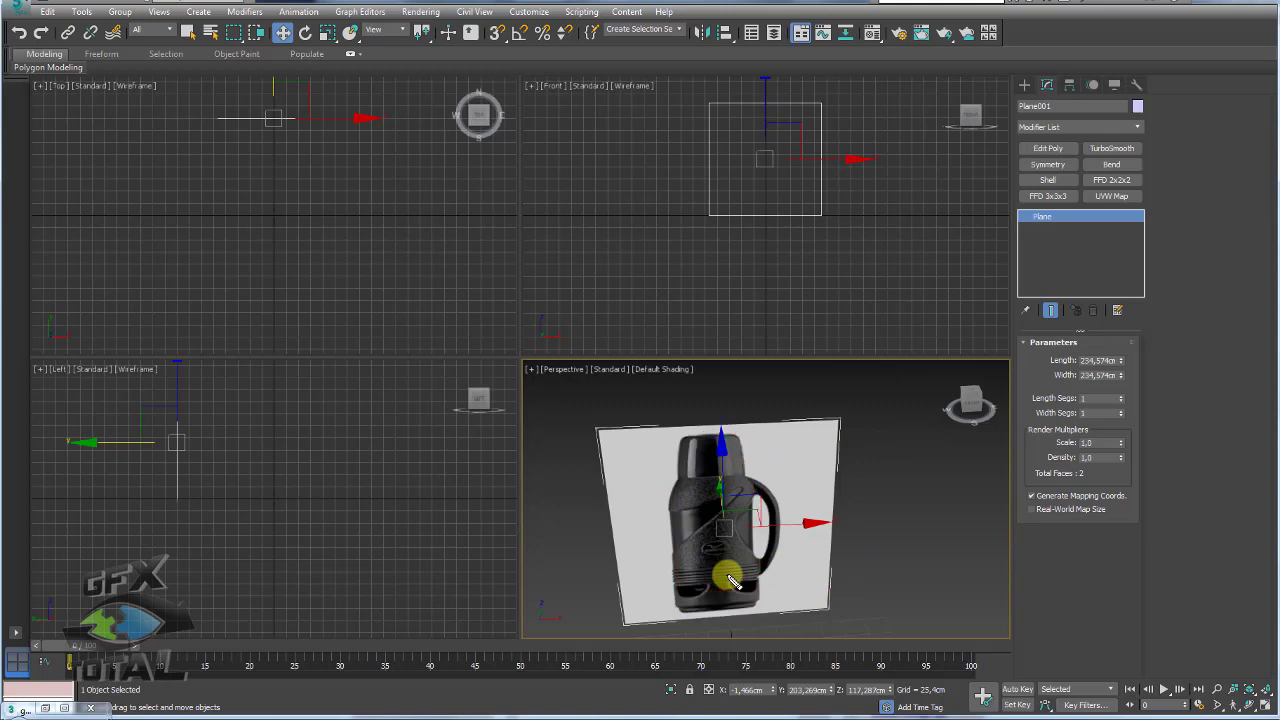
pyautogui.keyDown('alt'); pyautogui.moveTo(828, 523); pyautogui.dragTo(852, 515, button='middle'); pyautogui.keyUp('alt')
# Step: Create a cylinder roughly matching the thermos body in the maximized Perspective view
pyautogui.click(1267, 708)
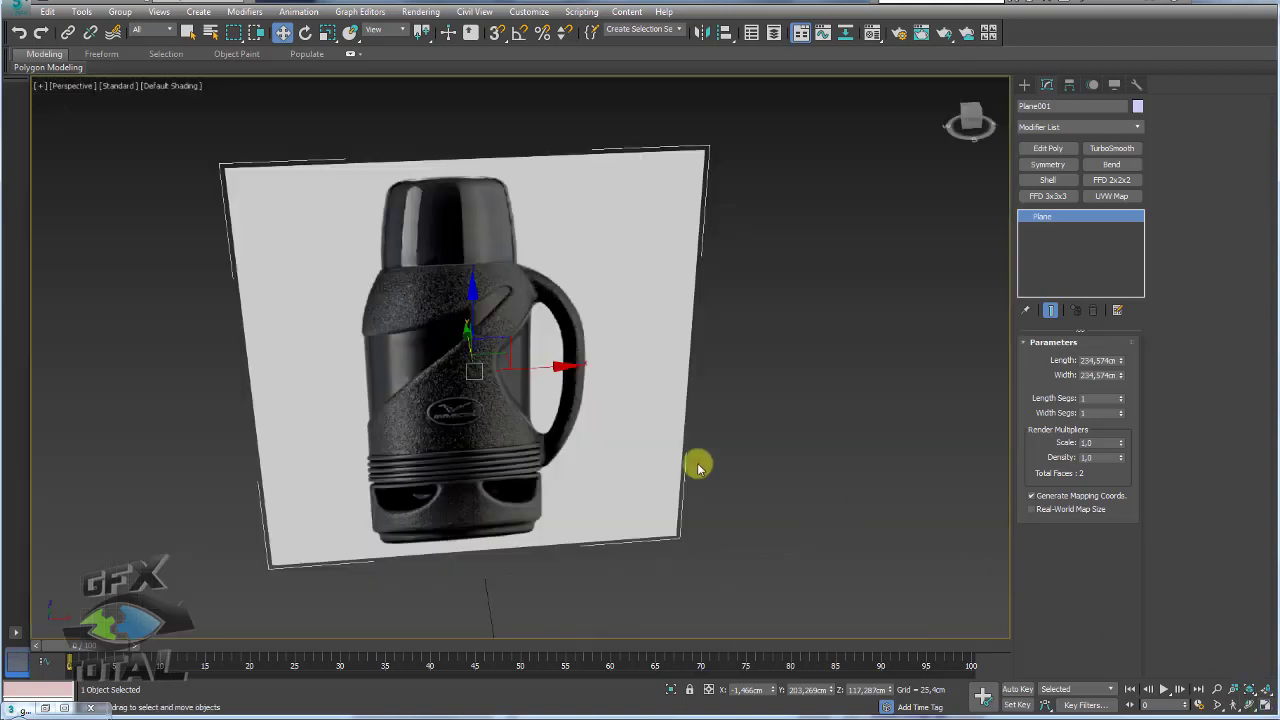
pyautogui.moveTo(694, 460)
pyautogui.keyDown('alt'); pyautogui.mouseDown(button='middle')
pyautogui.moveTo(677, 466)
pyautogui.moveTo(730, 390)
pyautogui.mouseUp(button='middle'); pyautogui.keyUp('alt')
pyautogui.click(1024, 86)
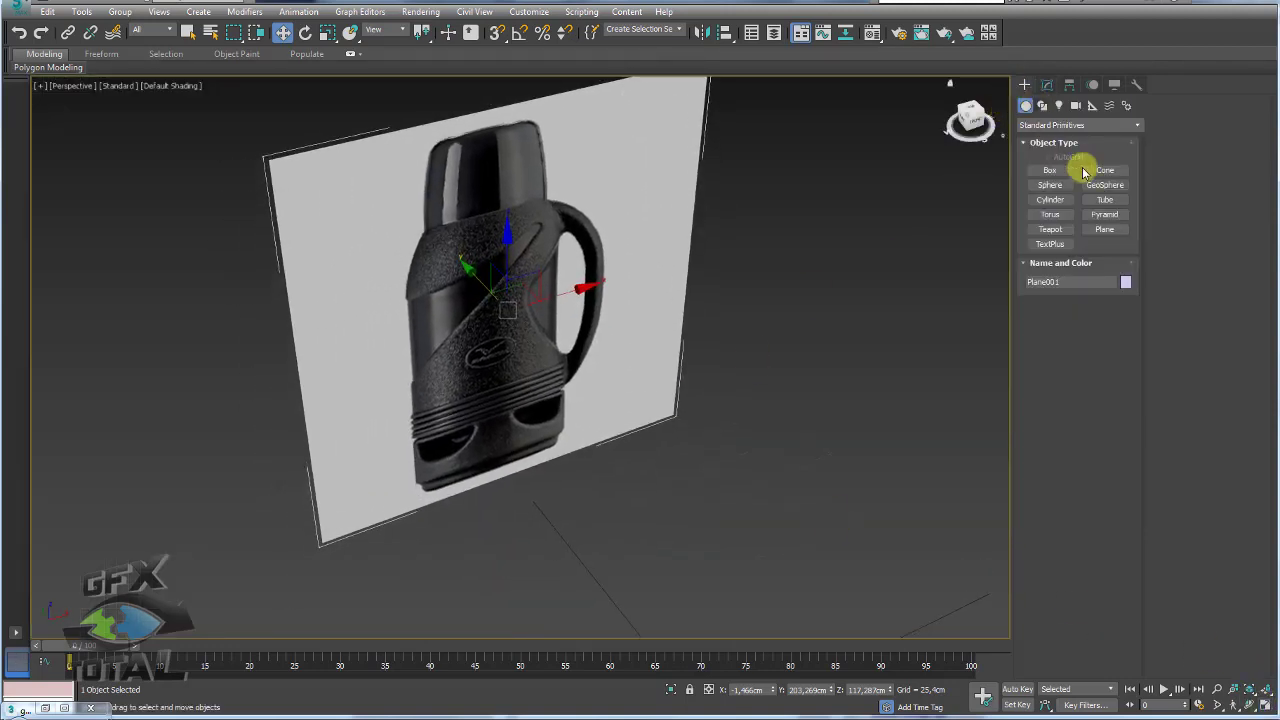
pyautogui.click(1050, 199)
pyautogui.scroll(-5, 683, 354)
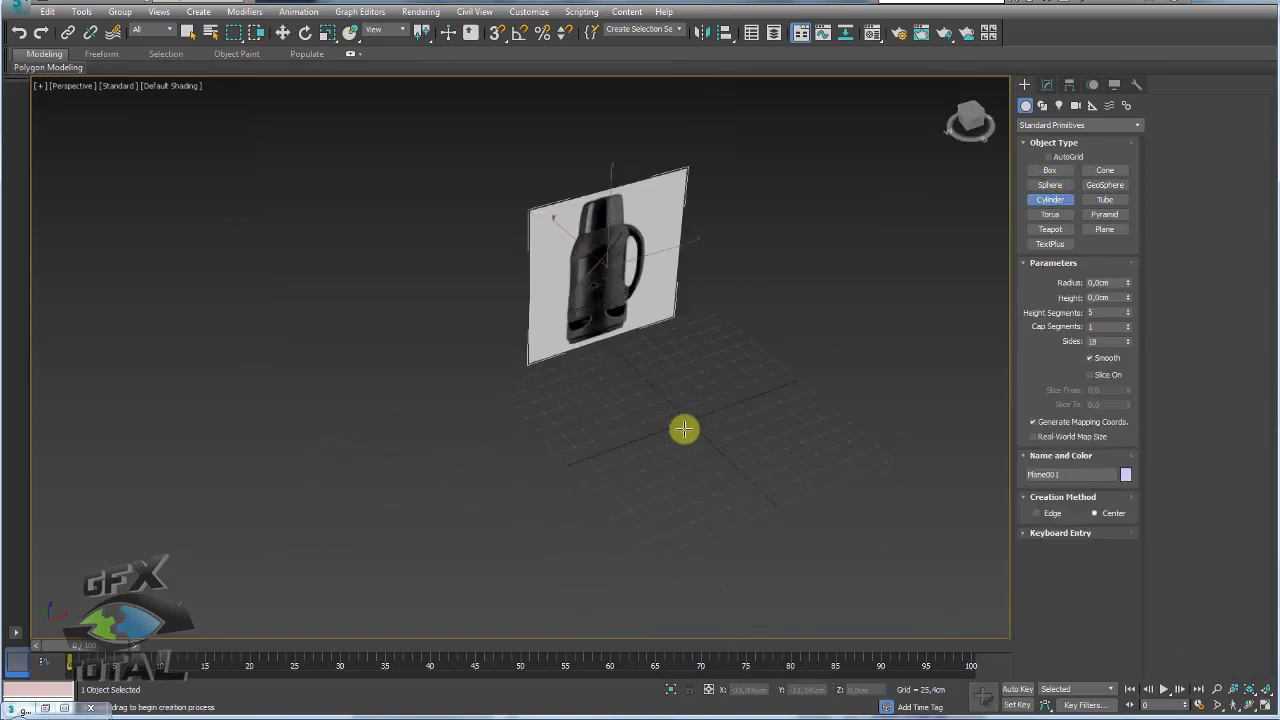
pyautogui.moveTo(693, 427); pyautogui.dragTo(711, 454)
pyautogui.click(737, 286)
pyautogui.press('w')
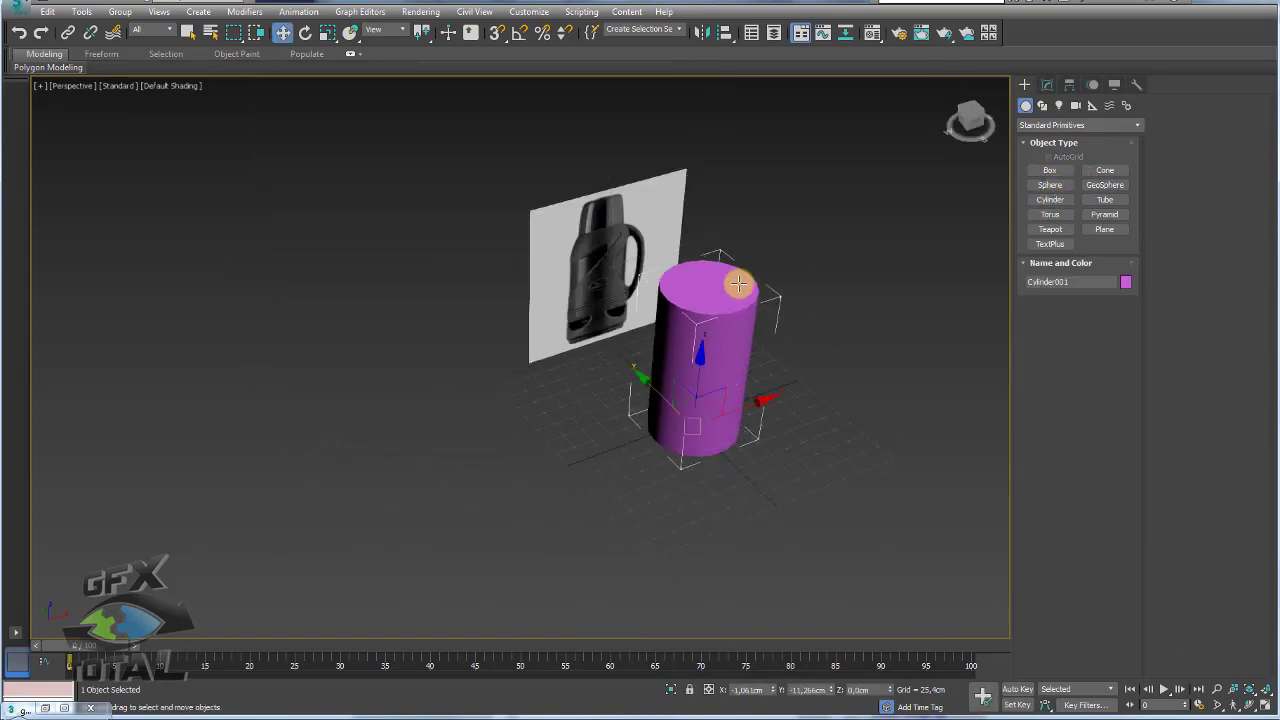
pyautogui.keyDown('alt'); pyautogui.moveTo(737, 286); pyautogui.dragTo(697, 359, button='middle'); pyautogui.keyUp('alt')
# Step: Switch to a shaded Front view with edged faces and the grid hidden
pyautogui.press('f')
pyautogui.scroll(1, 534, 417)
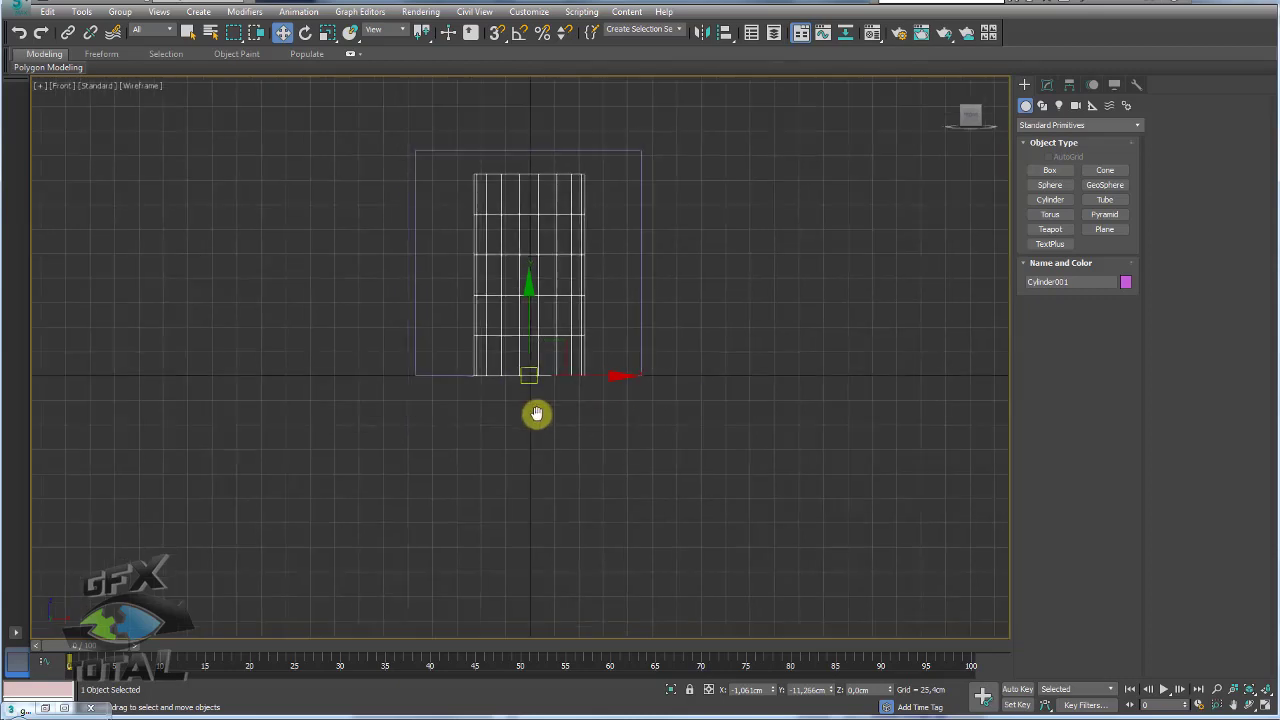
pyautogui.scroll(3, 577, 509)
pyautogui.press('F3')
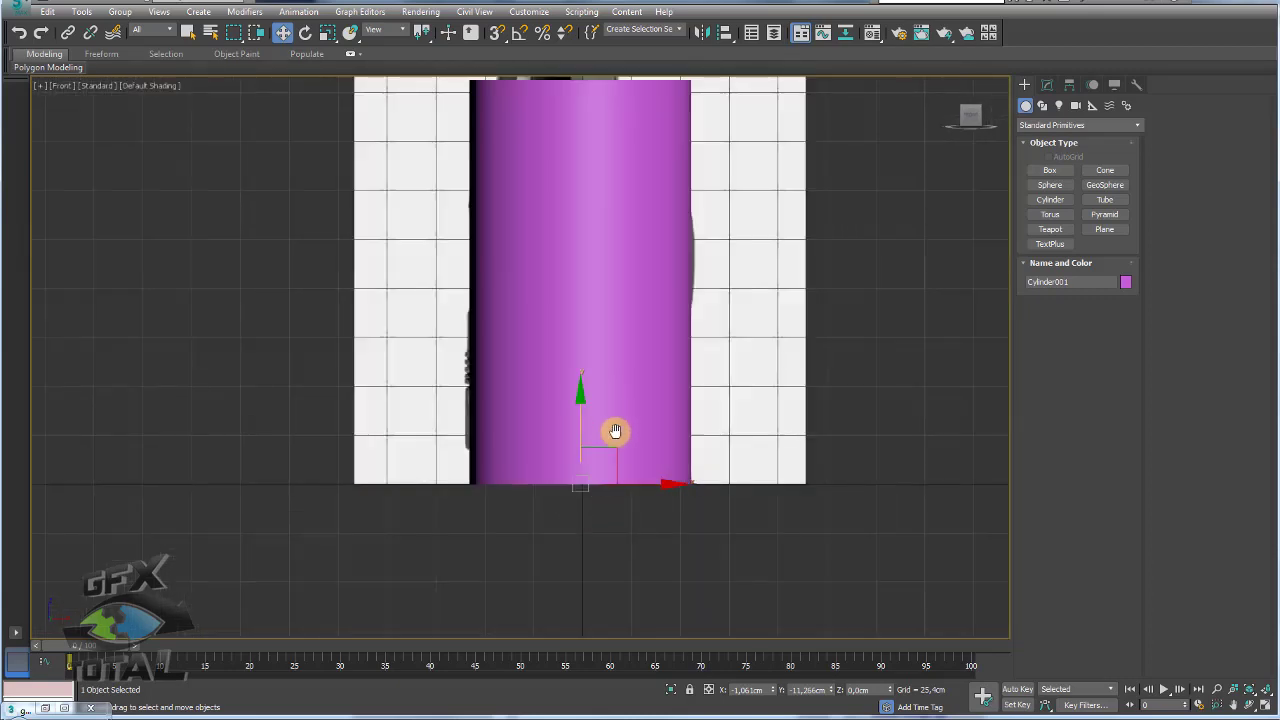
pyautogui.scroll(-1, 617, 452)
pyautogui.press('F4')
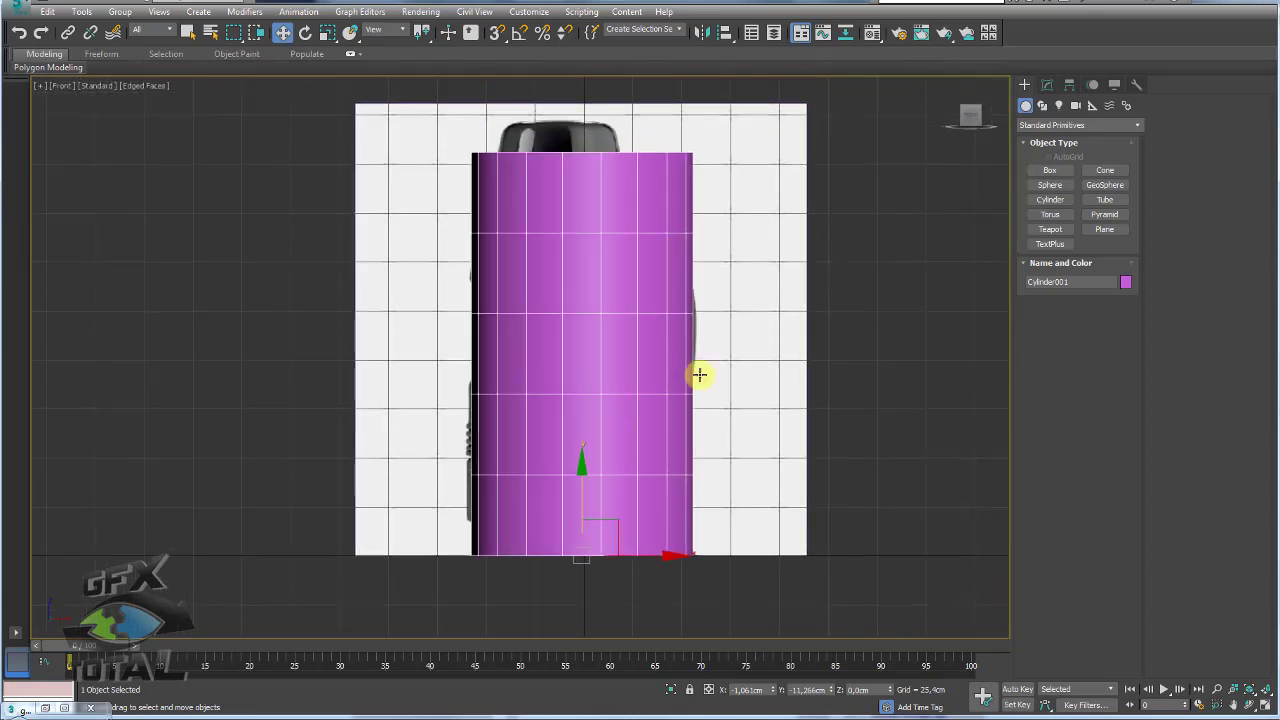
pyautogui.moveTo(699, 374); pyautogui.dragTo(711, 383, button='middle')
pyautogui.press('g')
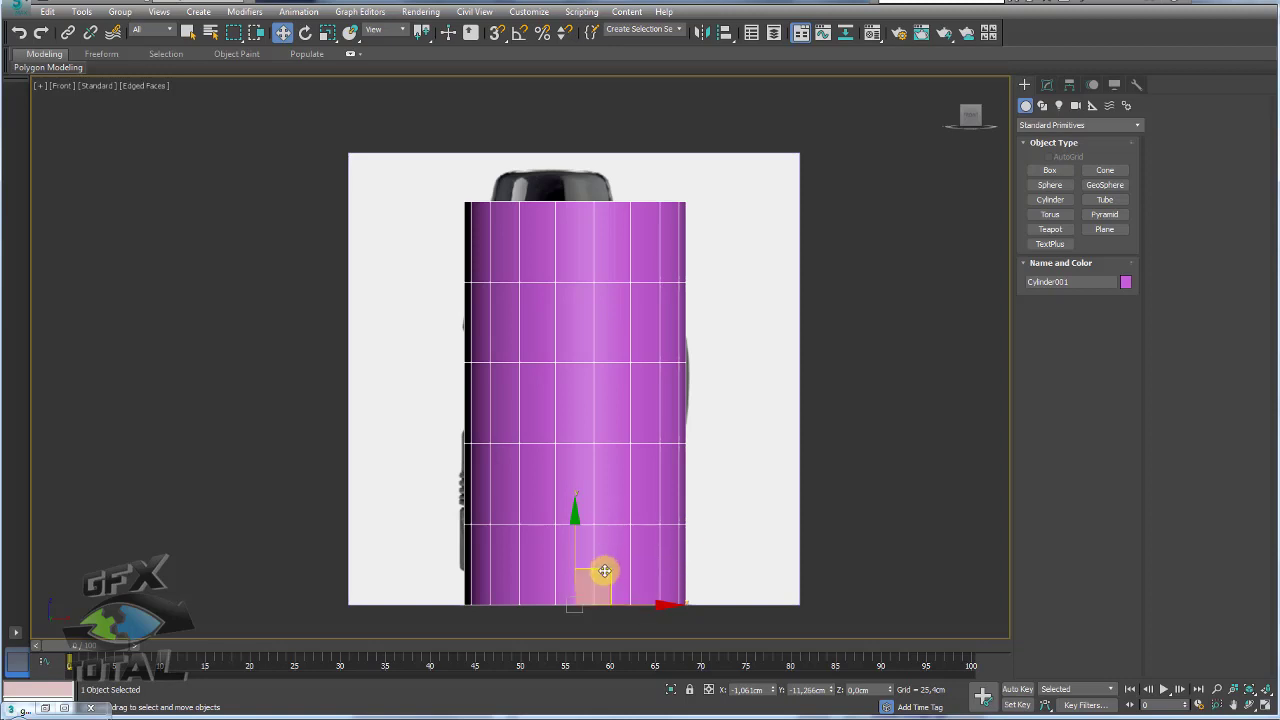
# Step: Make Cylinder001 see-through via Object Properties and move it over the thermos body
pyautogui.rightClick(583, 378)
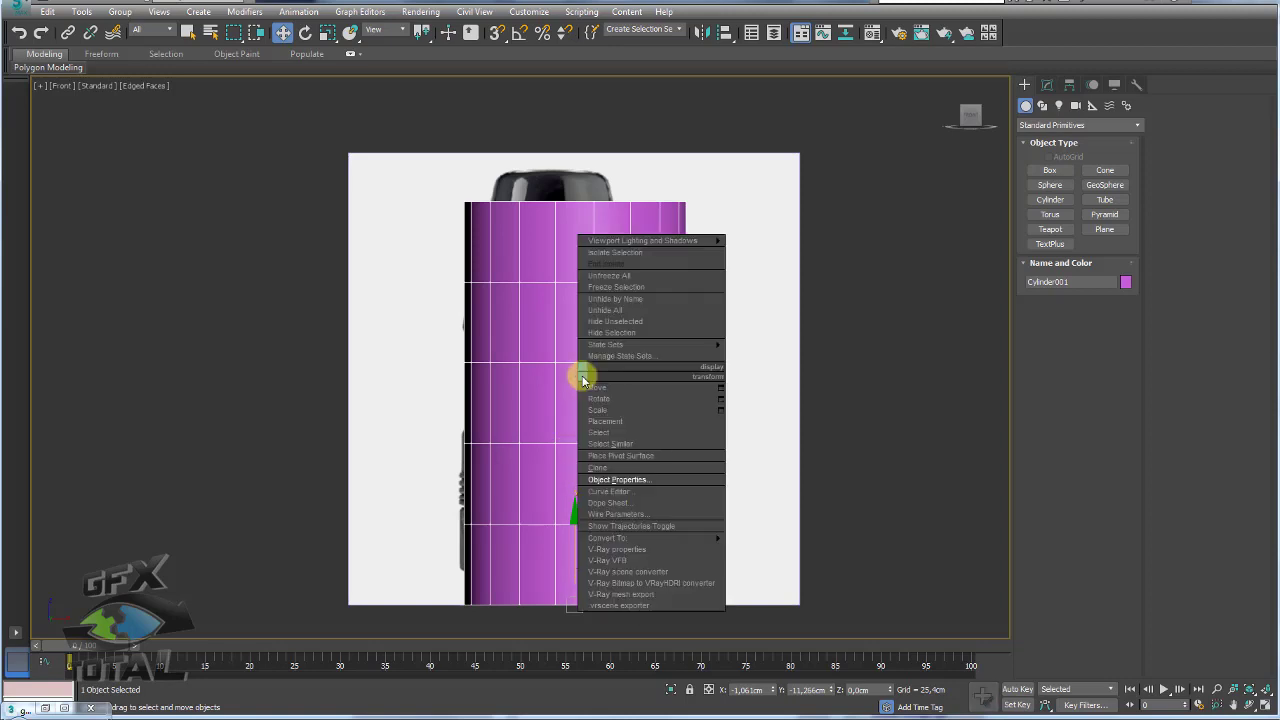
pyautogui.click(630, 479)
pyautogui.click(517, 368)
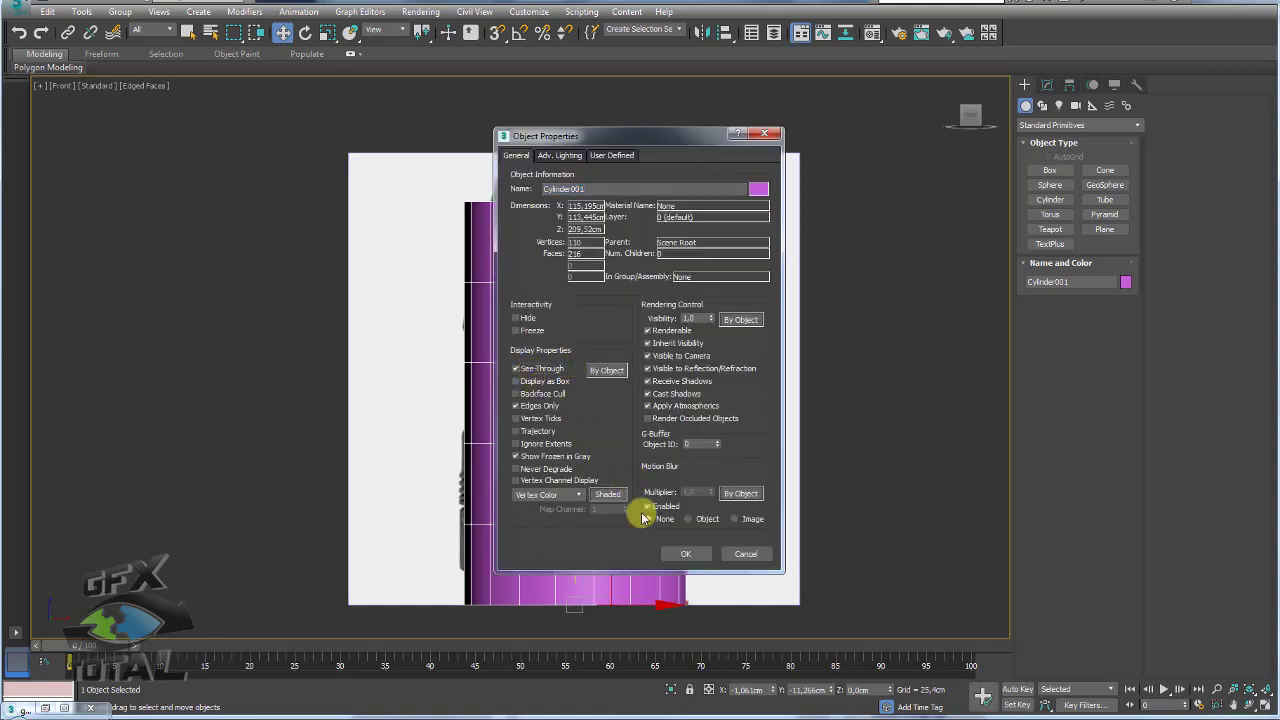
pyautogui.click(686, 552)
pyautogui.hotkey('alt', 'x')
pyautogui.hotkey('alt', 'x')
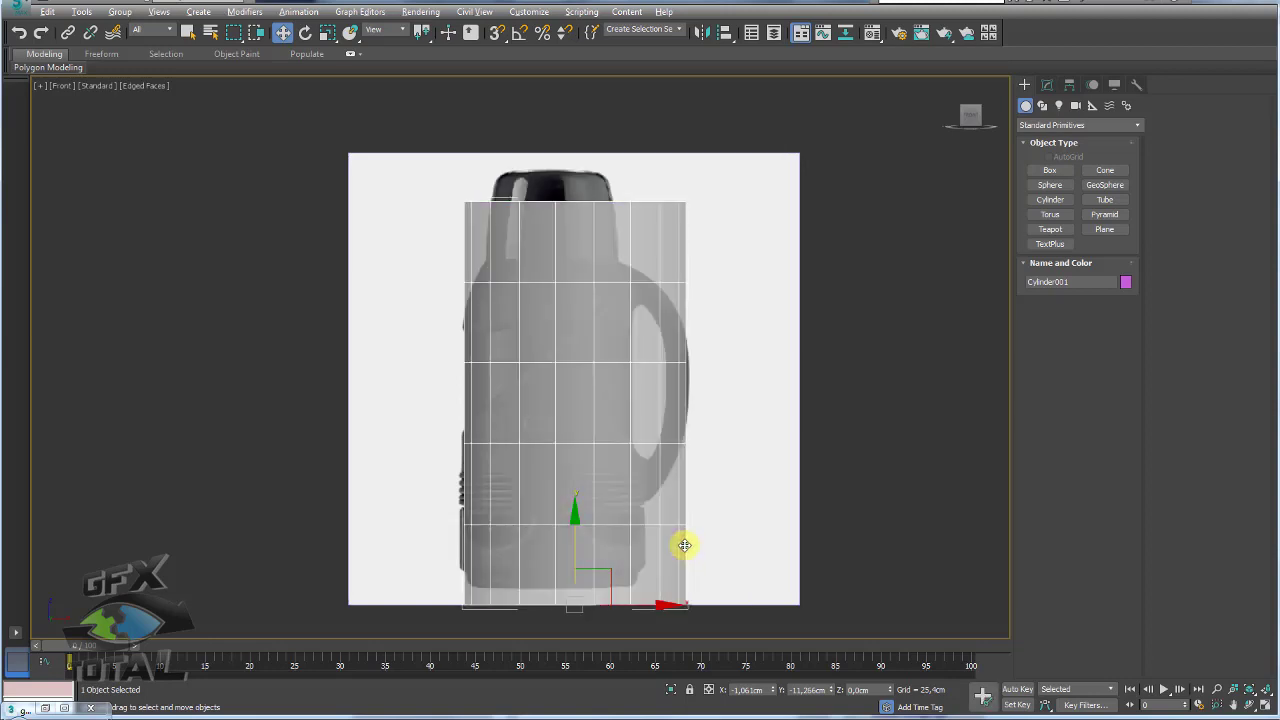
pyautogui.hotkey('alt', 'x')
pyautogui.hotkey('alt', 'x')
pyautogui.moveTo(611, 571)
pyautogui.mouseDown()
pyautogui.moveTo(584, 540)
pyautogui.moveTo(591, 523)
pyautogui.moveTo(585, 533)
pyautogui.mouseUp()
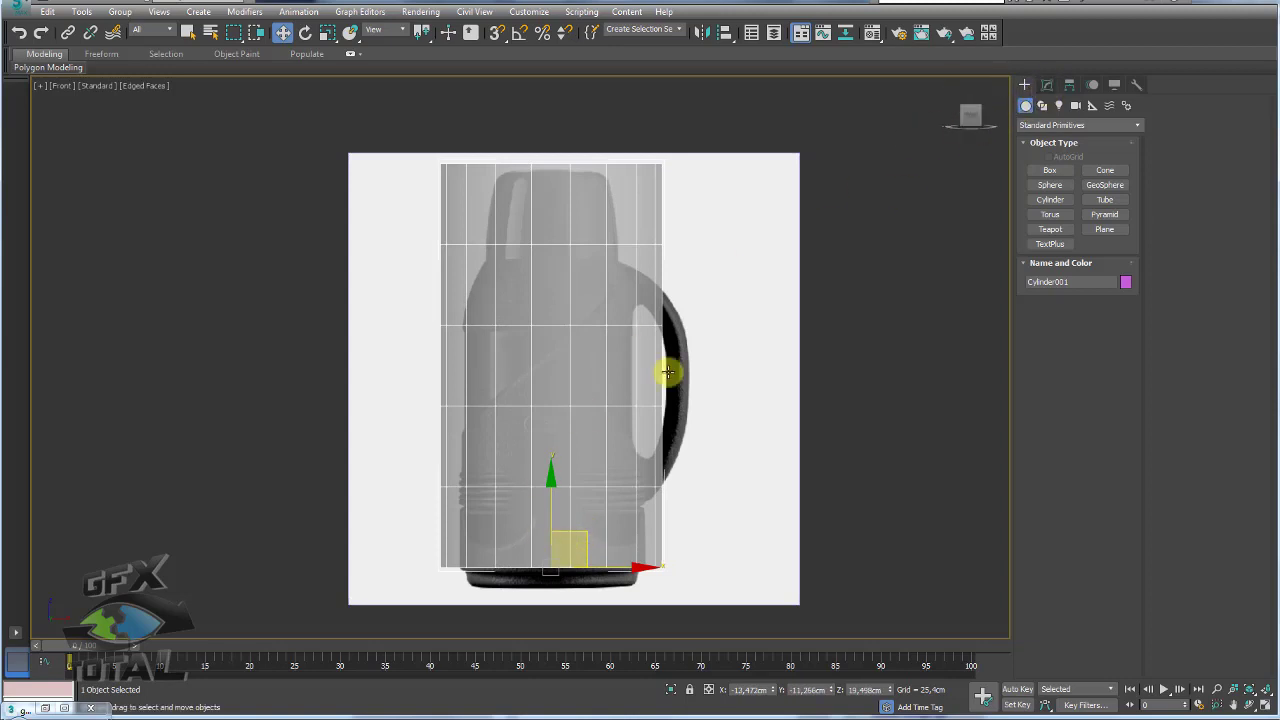
# Step: Set the cylinder radius to 46.654cm, height to 159.235cm and height segments to 1
pyautogui.click(1047, 85)
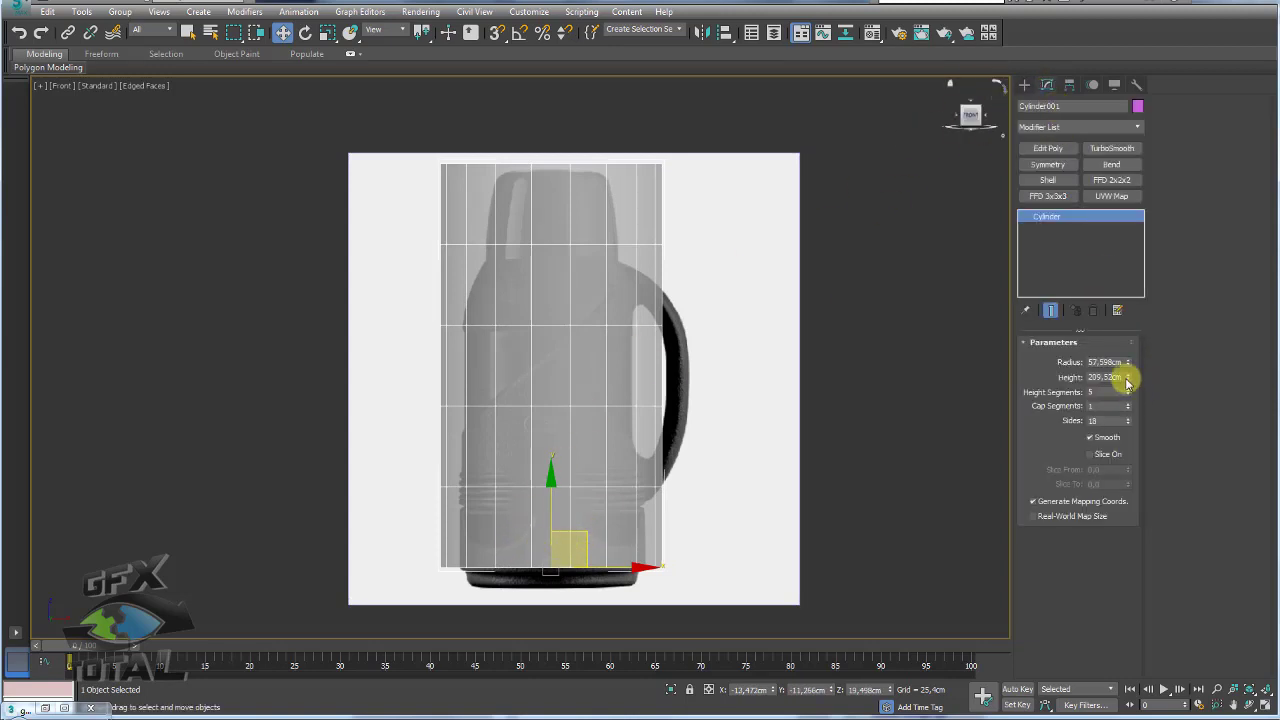
pyautogui.moveTo(1131, 364); pyautogui.dragTo(1131, 372)
pyautogui.moveTo(620, 566); pyautogui.dragTo(623, 568)
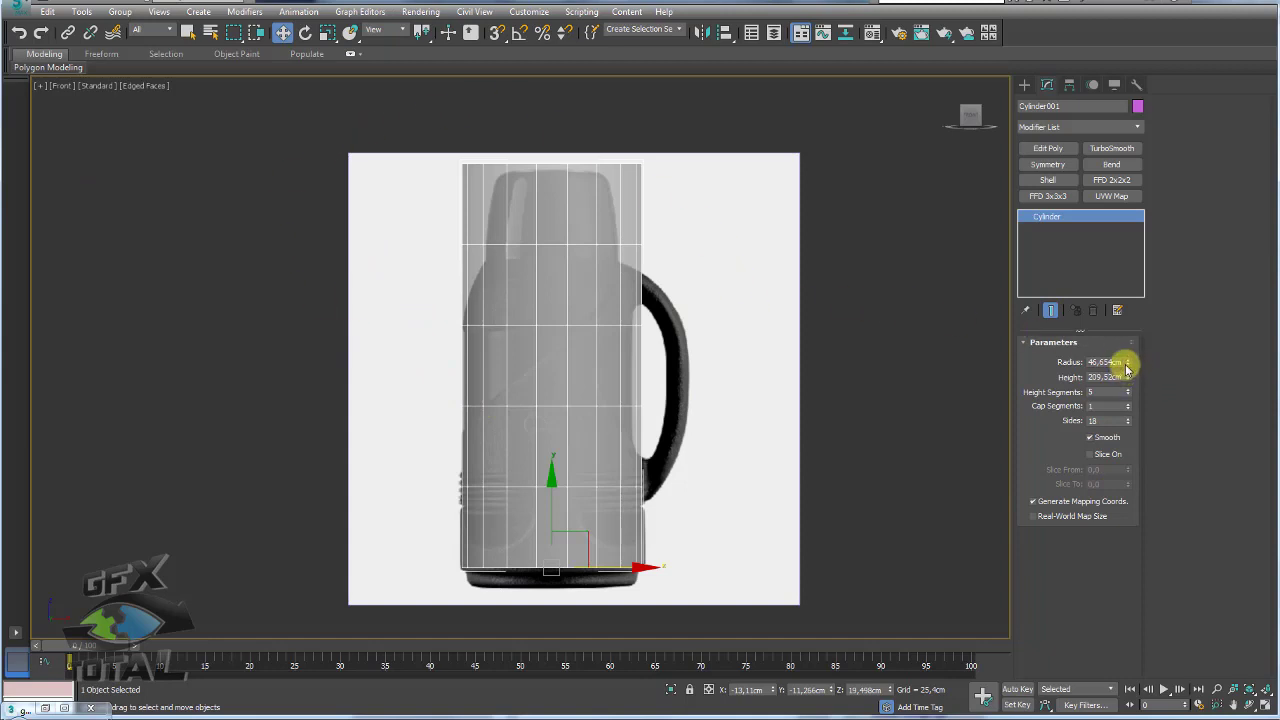
pyautogui.moveTo(1127, 378); pyautogui.dragTo(1121, 395)
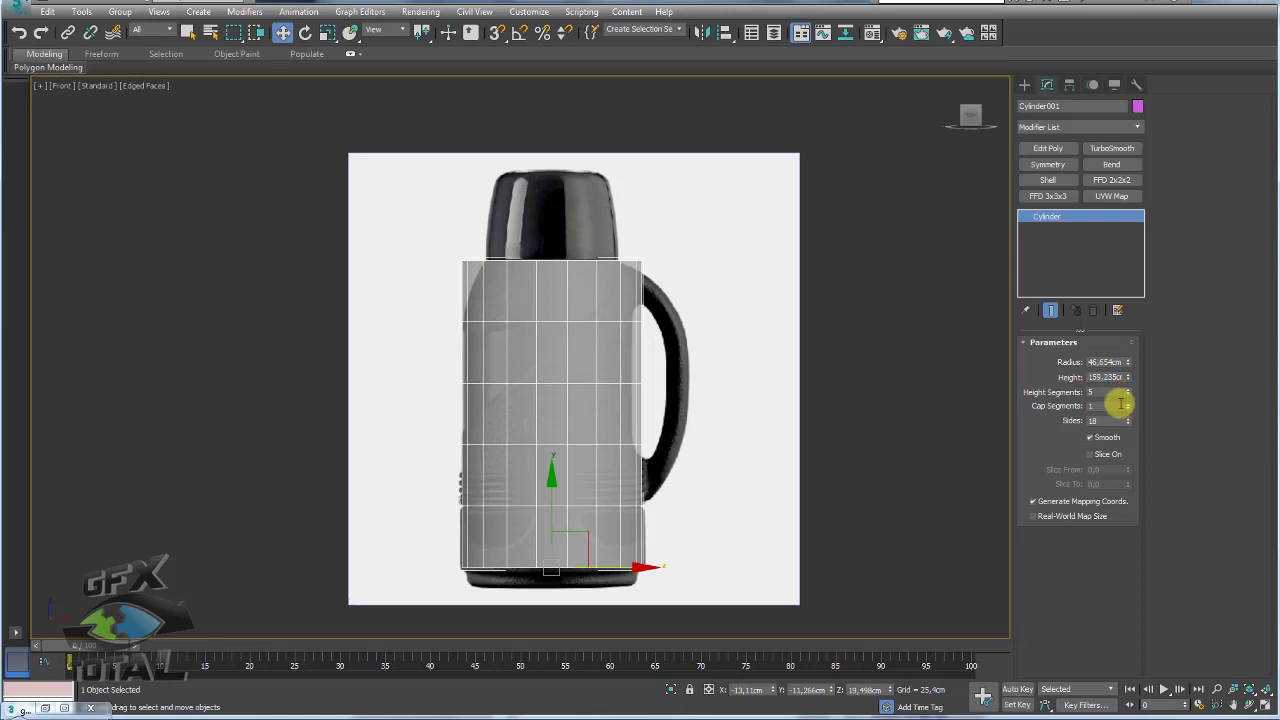
pyautogui.doubleClick(1101, 391)
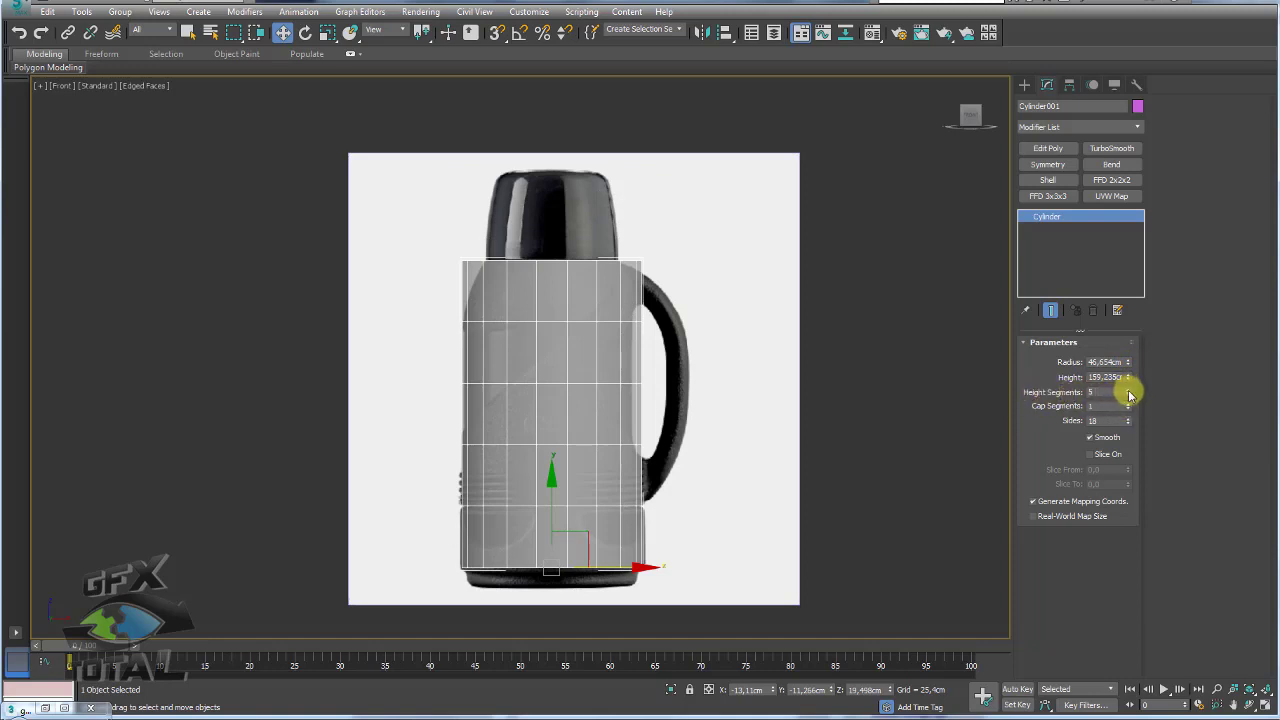
pyautogui.rightClick(1128, 393)
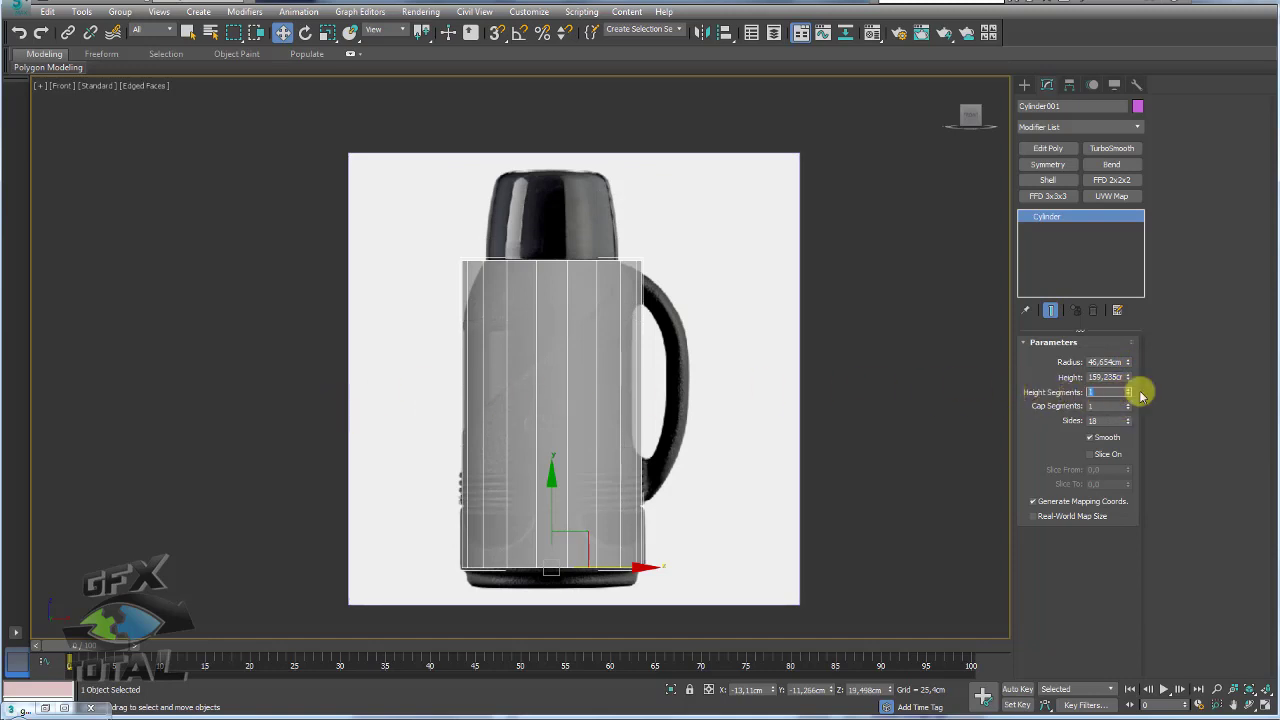
pyautogui.doubleClick(1105, 420)
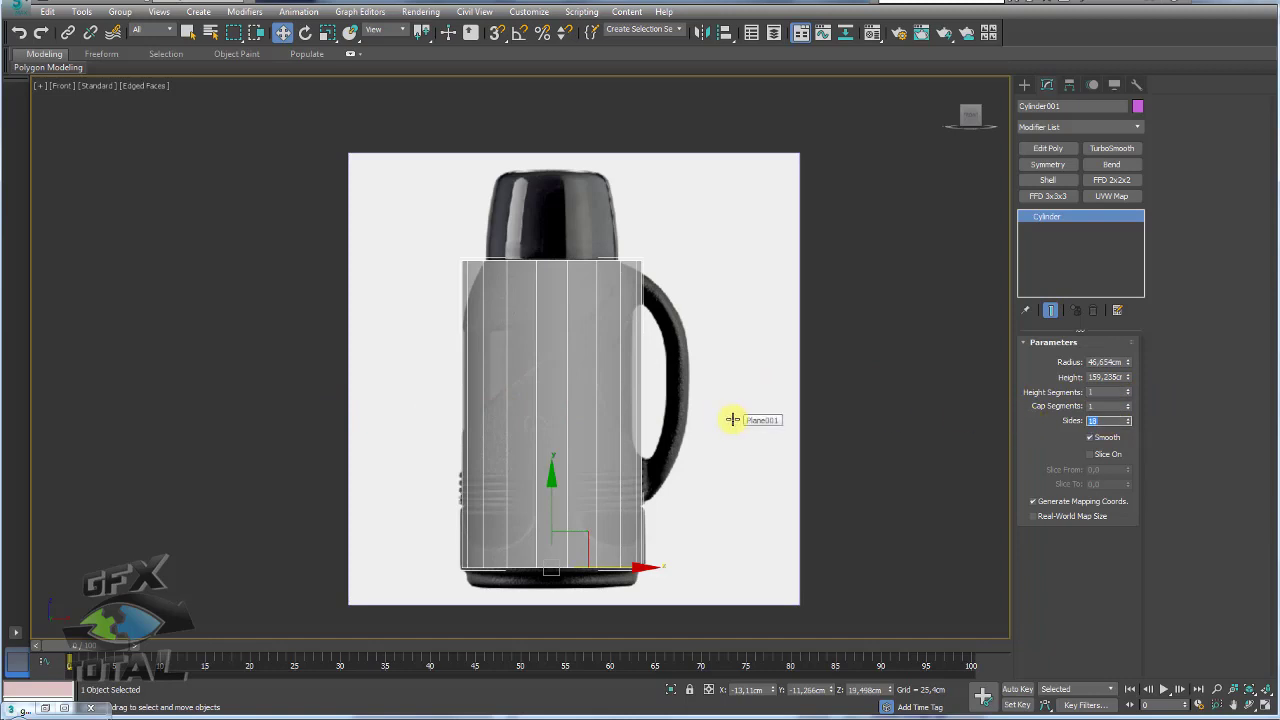
pyautogui.hotkey('alt', 'x')
pyautogui.moveTo(609, 323)
pyautogui.keyDown('alt'); pyautogui.mouseDown(button='middle')
pyautogui.moveTo(626, 394)
pyautogui.moveTo(640, 403)
pyautogui.moveTo(656, 388)
pyautogui.mouseUp(button='middle'); pyautogui.keyUp('alt')
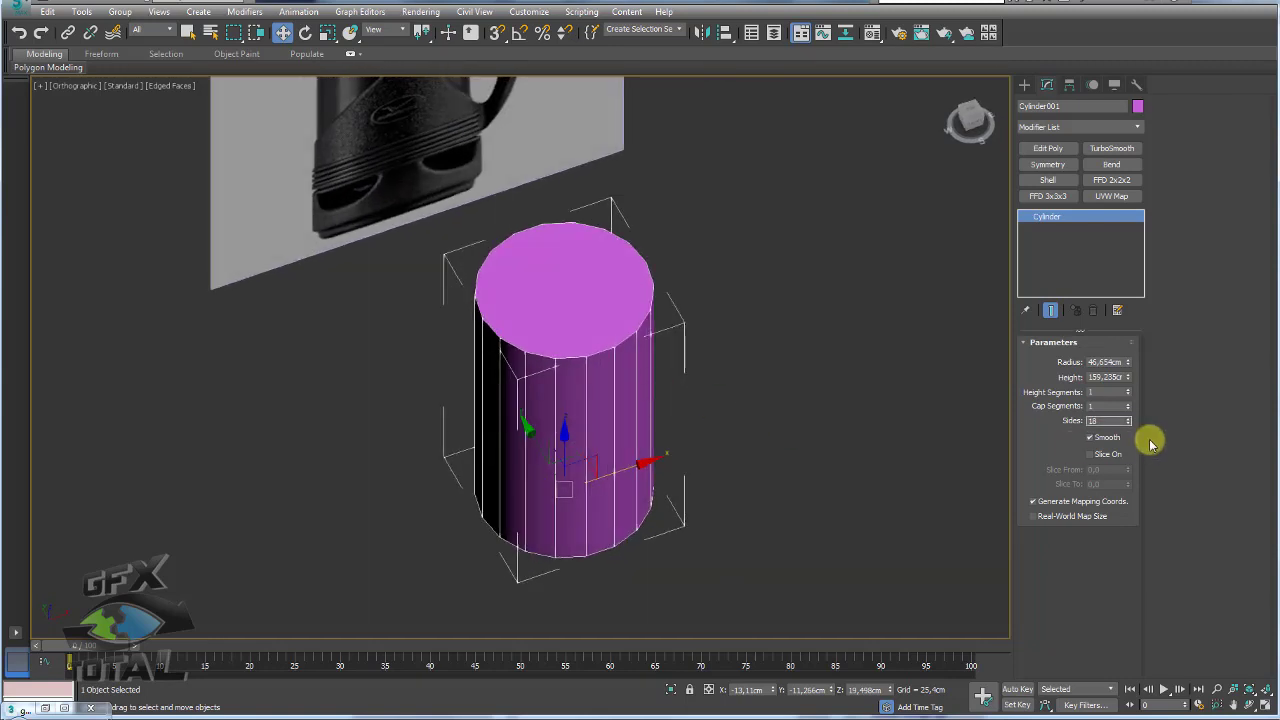
pyautogui.doubleClick(1108, 420)
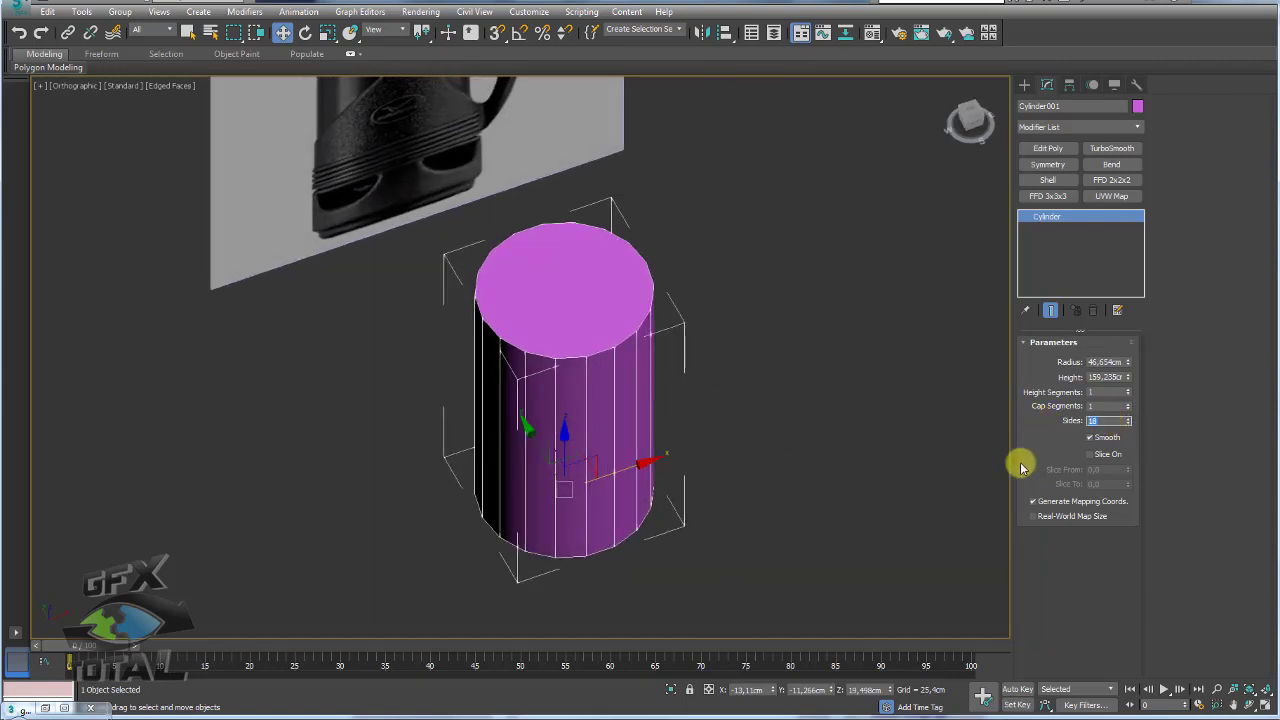
pyautogui.click(535, 270)
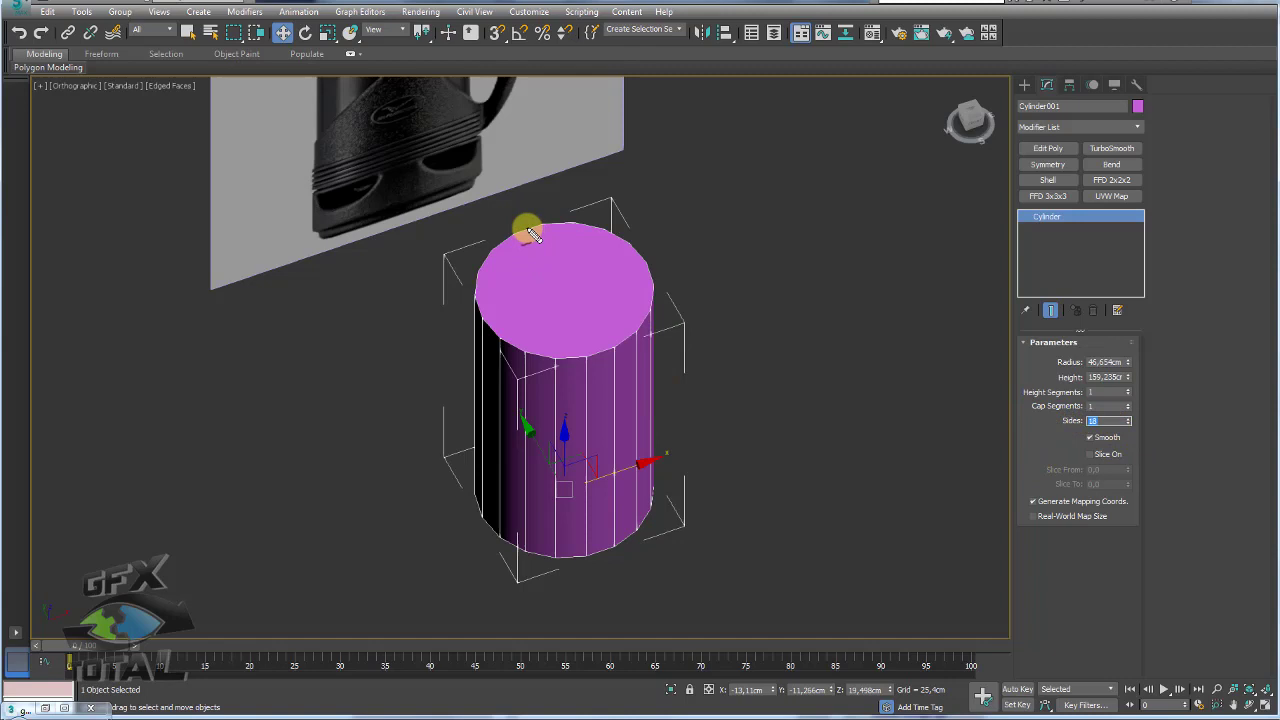
pyautogui.moveTo(533, 233); pyautogui.dragTo(597, 352)
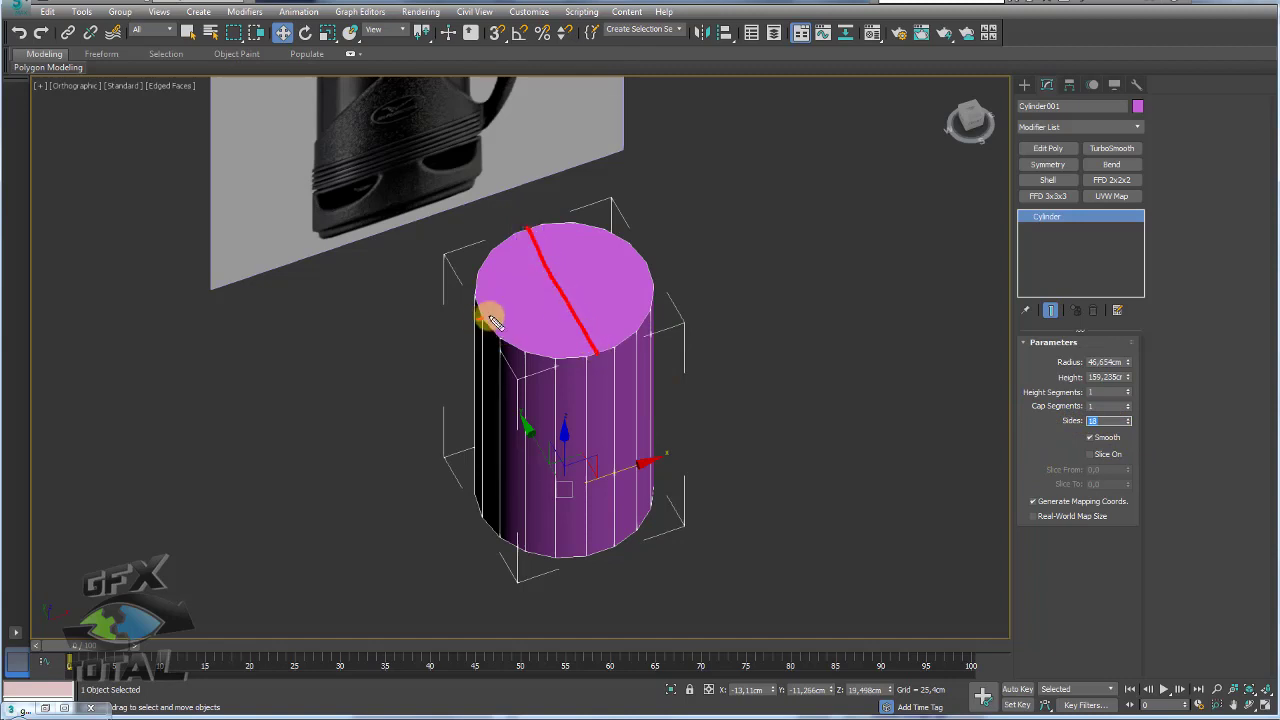
pyautogui.moveTo(490, 318); pyautogui.dragTo(623, 272)
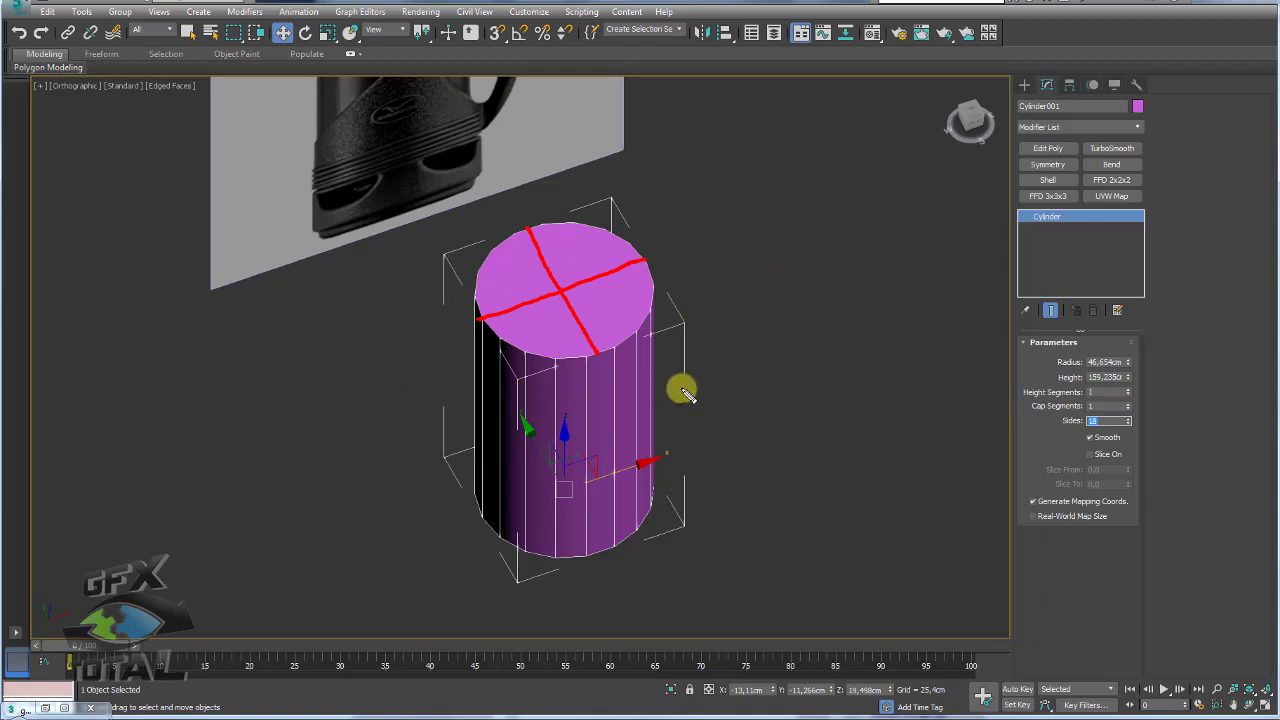
pyautogui.moveTo(588, 338)
pyautogui.mouseDown()
pyautogui.moveTo(563, 377)
pyautogui.moveTo(626, 300)
pyautogui.moveTo(642, 318)
pyautogui.moveTo(663, 214)
pyautogui.moveTo(632, 207)
pyautogui.mouseUp()
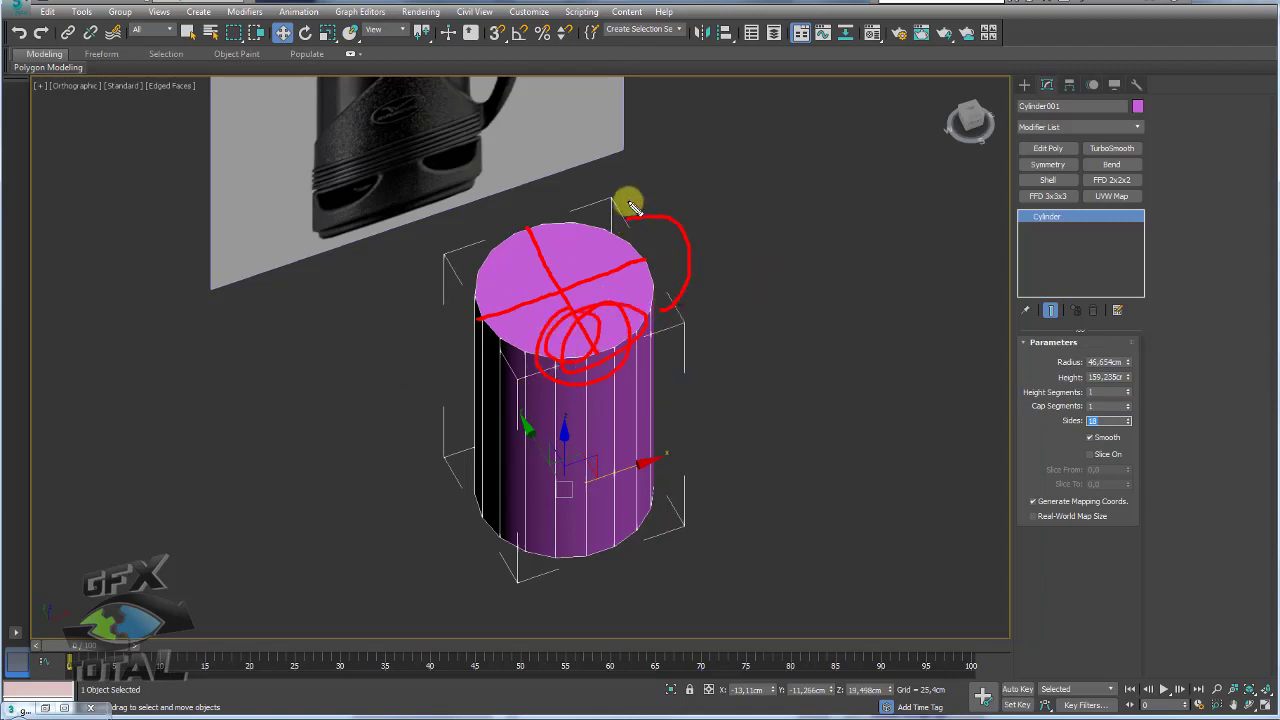
pyautogui.moveTo(568, 233)
pyautogui.mouseDown()
pyautogui.moveTo(486, 286)
pyautogui.moveTo(520, 247)
pyautogui.mouseUp()
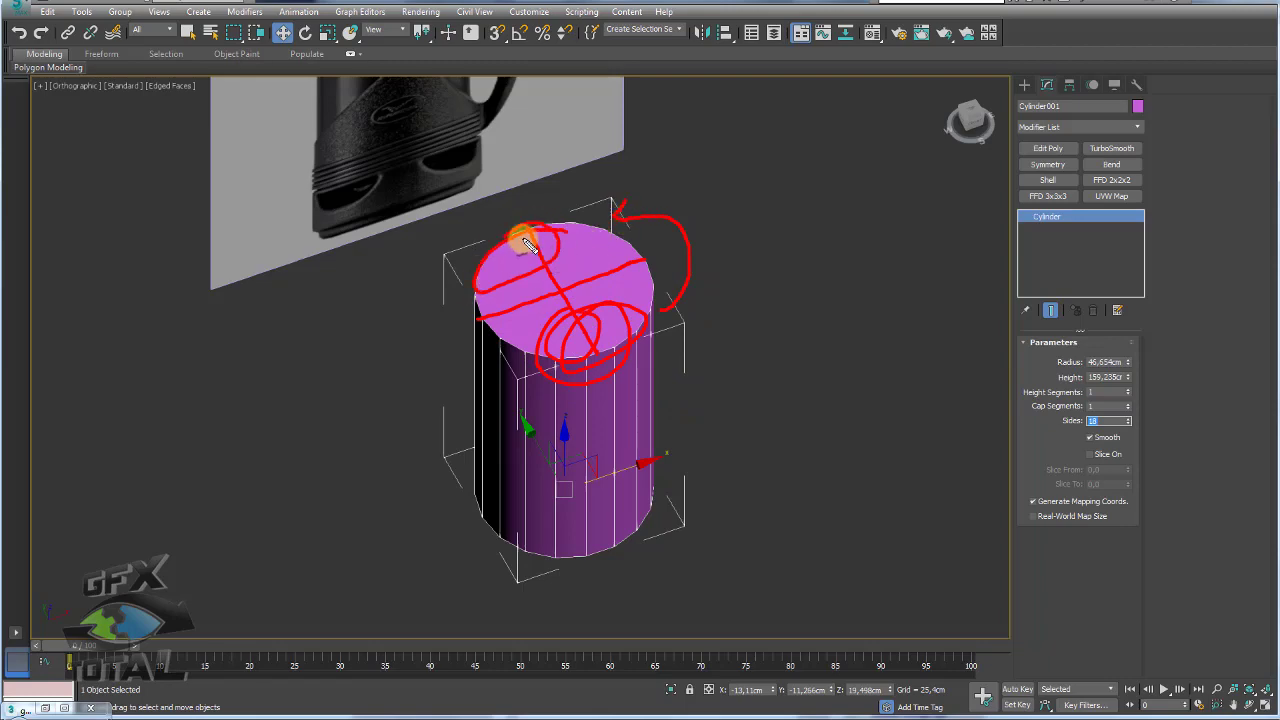
pyautogui.press('Escape')
pyautogui.moveTo(743, 366)
pyautogui.keyDown('alt'); pyautogui.mouseDown(button='middle')
pyautogui.moveTo(677, 329)
pyautogui.moveTo(683, 307)
pyautogui.mouseUp(button='middle'); pyautogui.keyUp('alt')
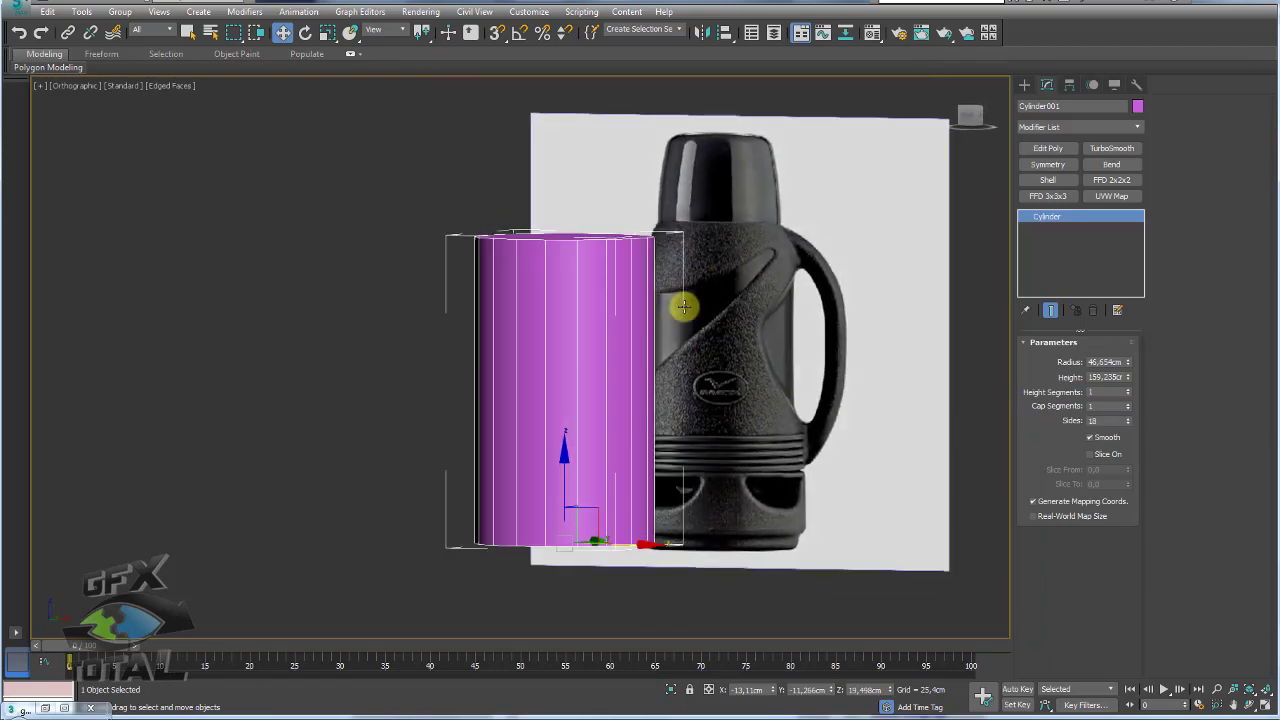
pyautogui.moveTo(763, 353)
pyautogui.keyDown('alt'); pyautogui.mouseDown(button='middle')
pyautogui.moveTo(820, 369)
pyautogui.moveTo(560, 351)
pyautogui.moveTo(560, 385)
pyautogui.moveTo(608, 363)
pyautogui.moveTo(623, 303)
pyautogui.mouseUp(button='middle'); pyautogui.keyUp('alt')
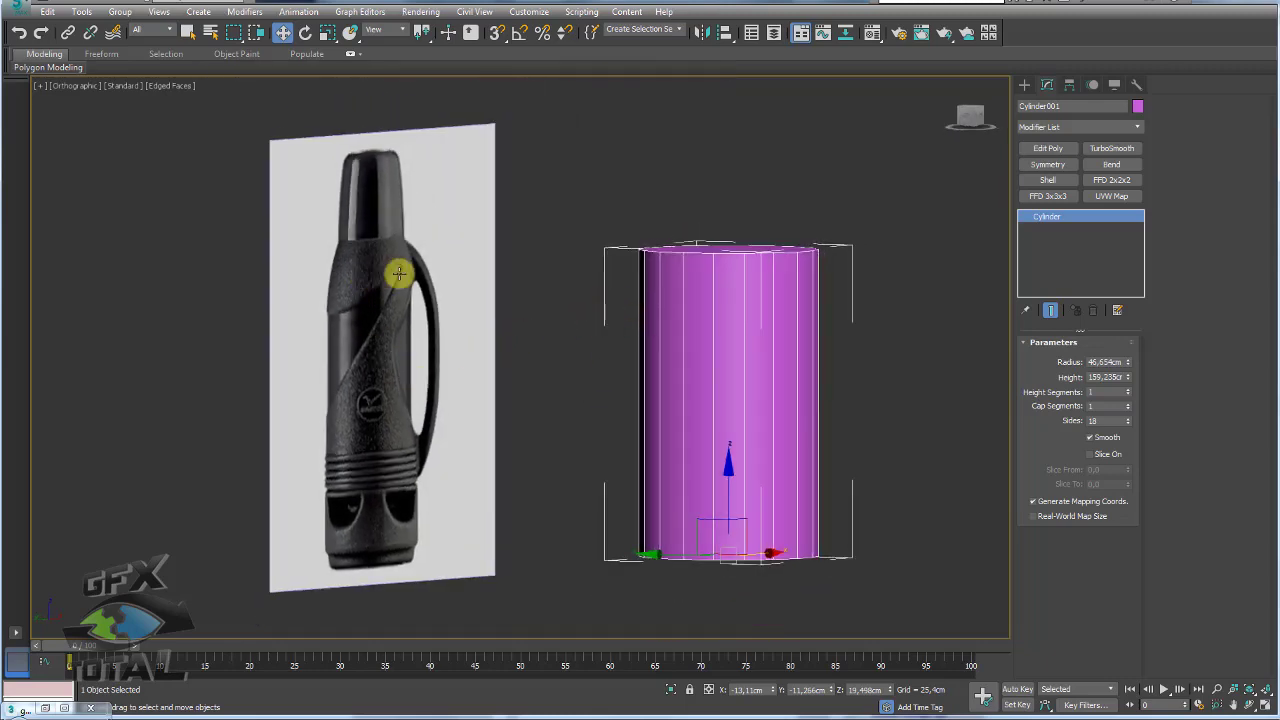
pyautogui.moveTo(375, 319)
pyautogui.keyDown('alt'); pyautogui.mouseDown(button='middle')
pyautogui.moveTo(449, 354)
pyautogui.moveTo(669, 220)
pyautogui.moveTo(587, 431)
pyautogui.mouseUp(button='middle'); pyautogui.keyUp('alt')
pyautogui.moveTo(589, 353)
pyautogui.keyDown('alt'); pyautogui.mouseDown(button='middle')
pyautogui.moveTo(540, 357)
pyautogui.moveTo(563, 223)
pyautogui.moveTo(484, 98)
pyautogui.mouseUp(button='middle'); pyautogui.keyUp('alt')
pyautogui.scroll(-3, 615, 289)
pyautogui.moveTo(615, 289)
pyautogui.keyDown('alt'); pyautogui.mouseDown(button='middle')
pyautogui.moveTo(714, 349)
pyautogui.moveTo(622, 408)
pyautogui.mouseUp(button='middle'); pyautogui.keyUp('alt')
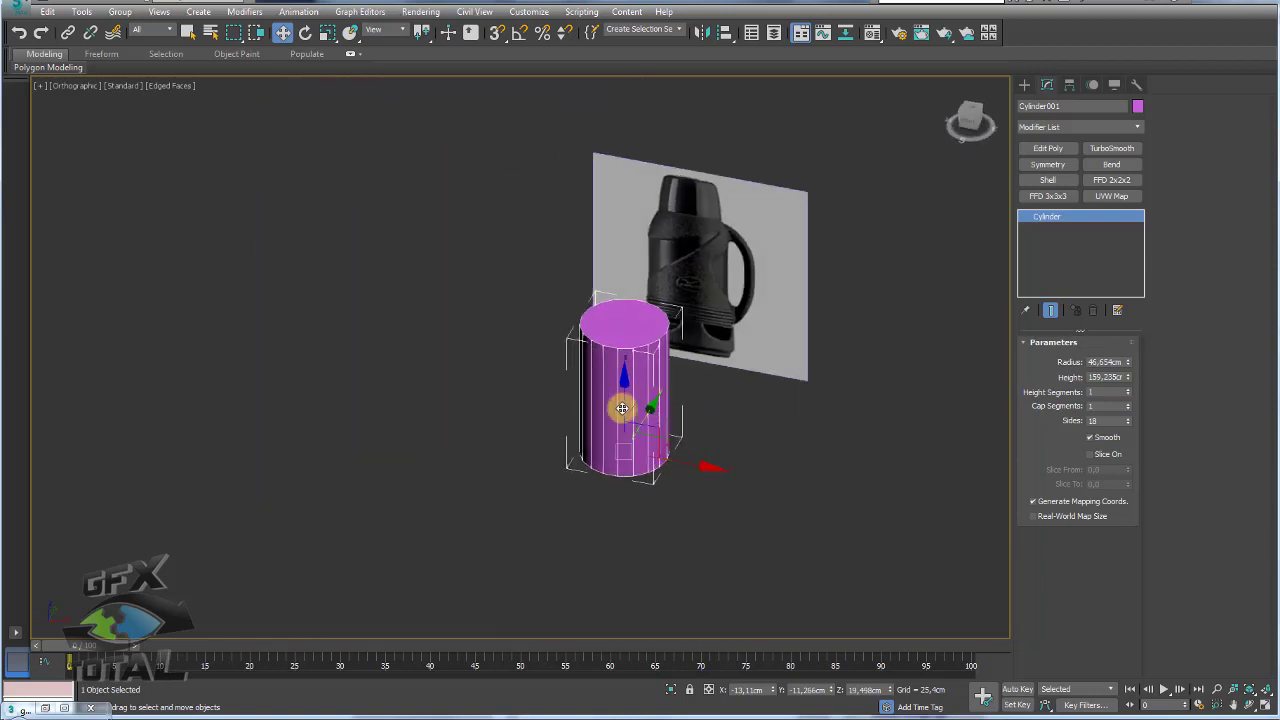
pyautogui.moveTo(719, 453)
pyautogui.keyDown('alt'); pyautogui.mouseDown(button='middle')
pyautogui.moveTo(543, 437)
pyautogui.moveTo(837, 383)
pyautogui.moveTo(651, 449)
pyautogui.moveTo(642, 415)
pyautogui.moveTo(680, 443)
pyautogui.moveTo(603, 409)
pyautogui.moveTo(586, 431)
pyautogui.mouseUp(button='middle'); pyautogui.keyUp('alt')
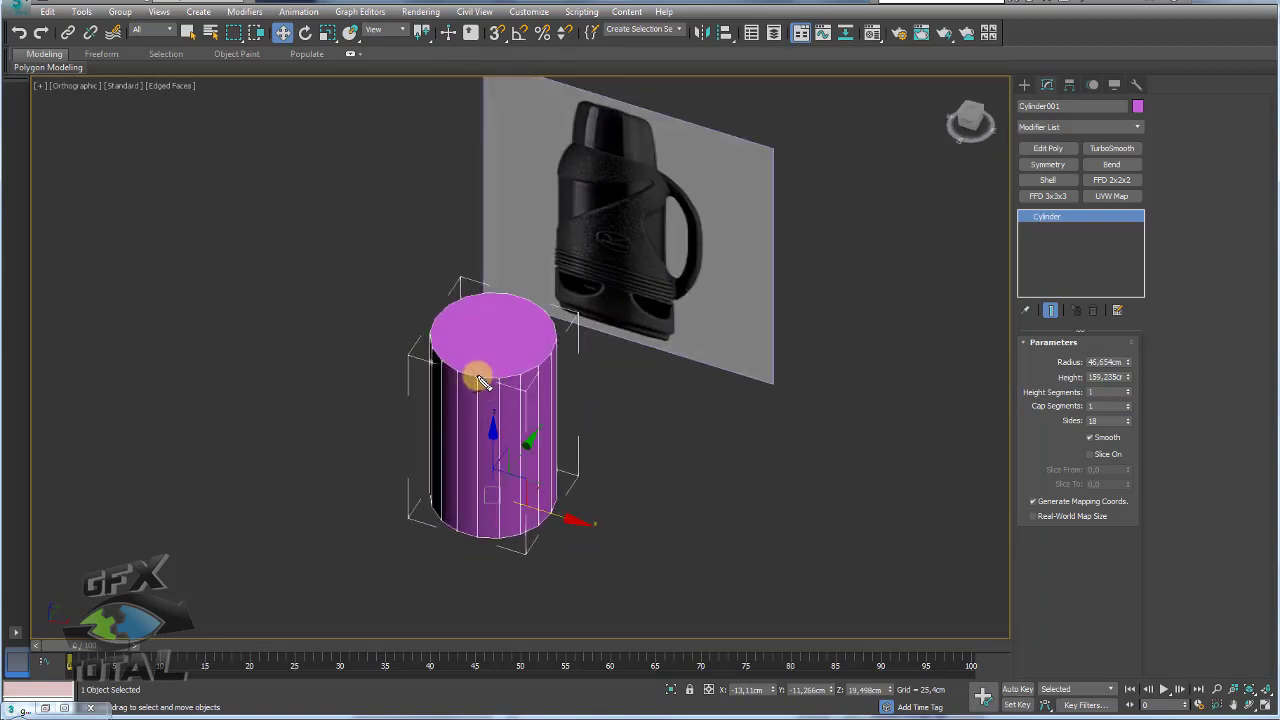
pyautogui.moveTo(466, 372); pyautogui.dragTo(523, 305)
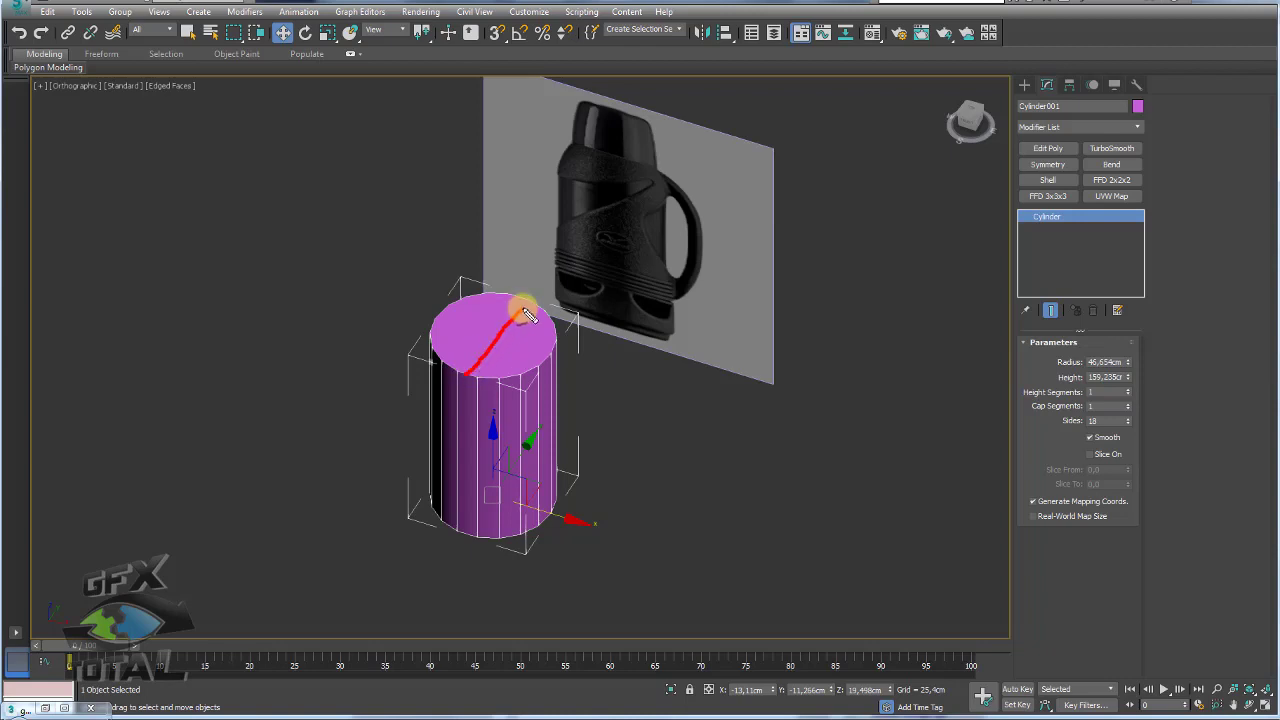
pyautogui.moveTo(442, 305); pyautogui.dragTo(560, 362)
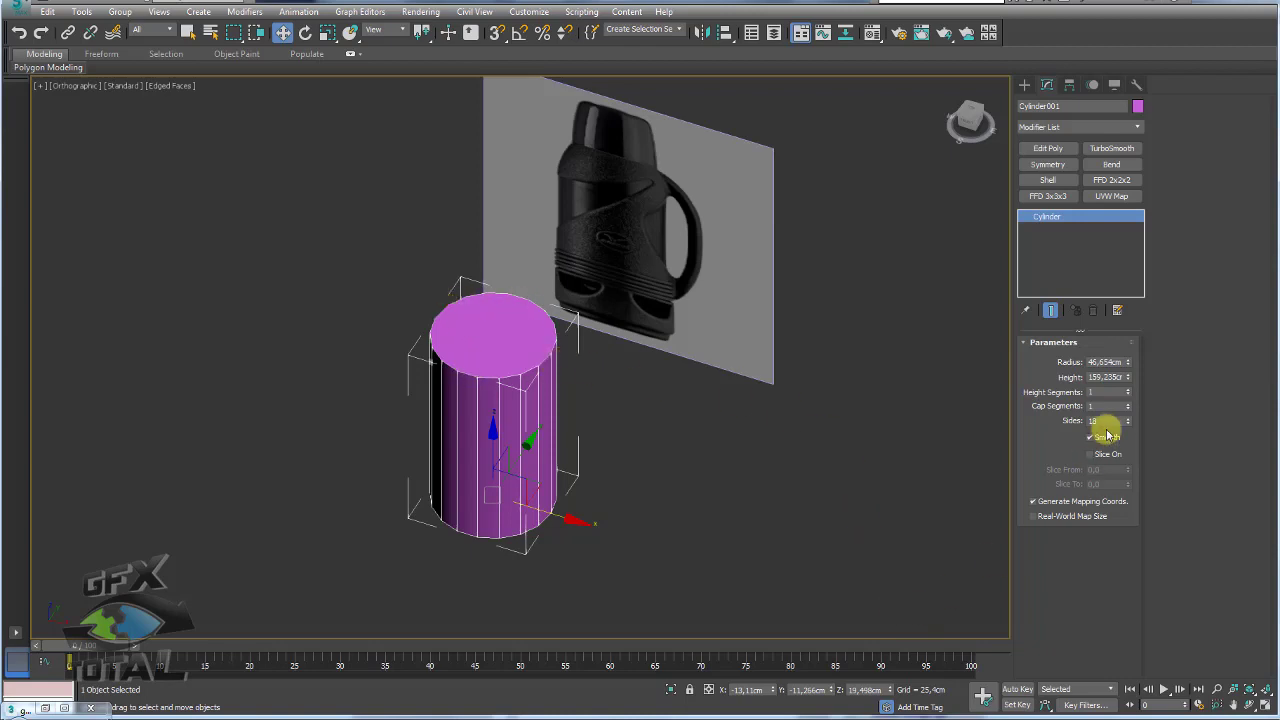
# Step: Try cylinder Sides values 4, 16, 64 and 128, settling on 16 sides
pyautogui.doubleClick(1100, 420)
pyautogui.write('4')
pyautogui.press('Return')
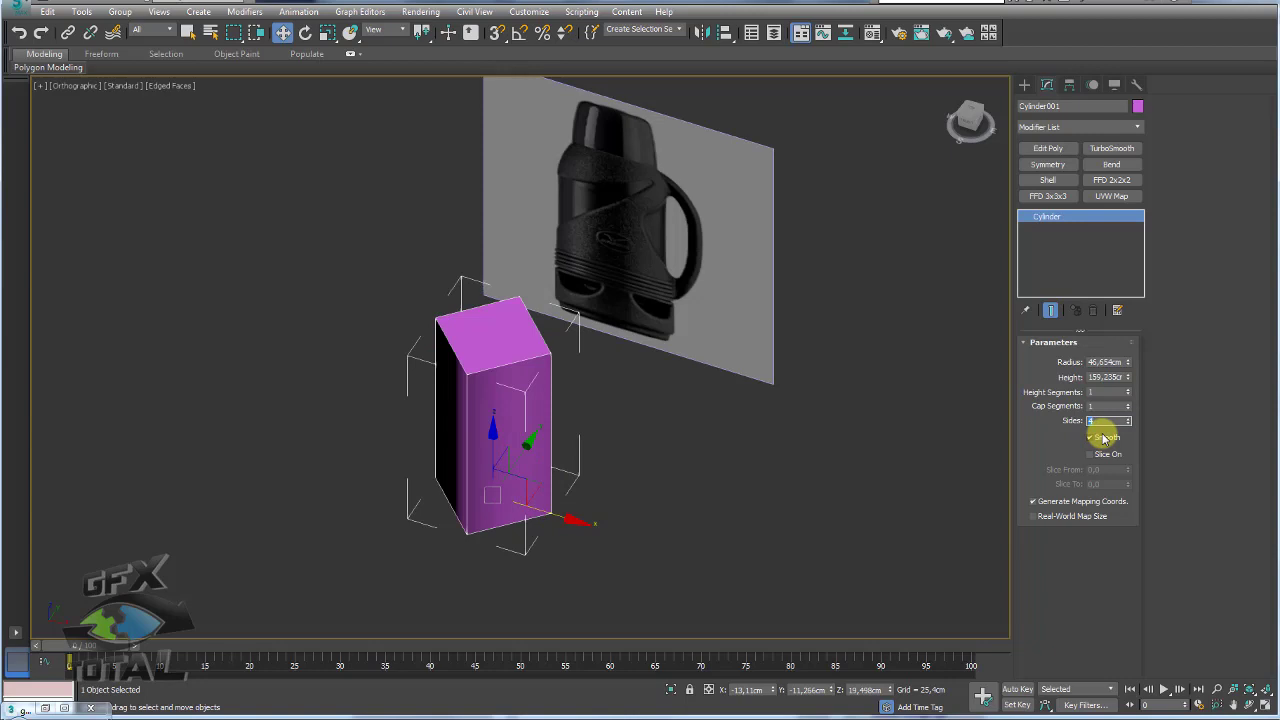
pyautogui.write('16')
pyautogui.press('Return')
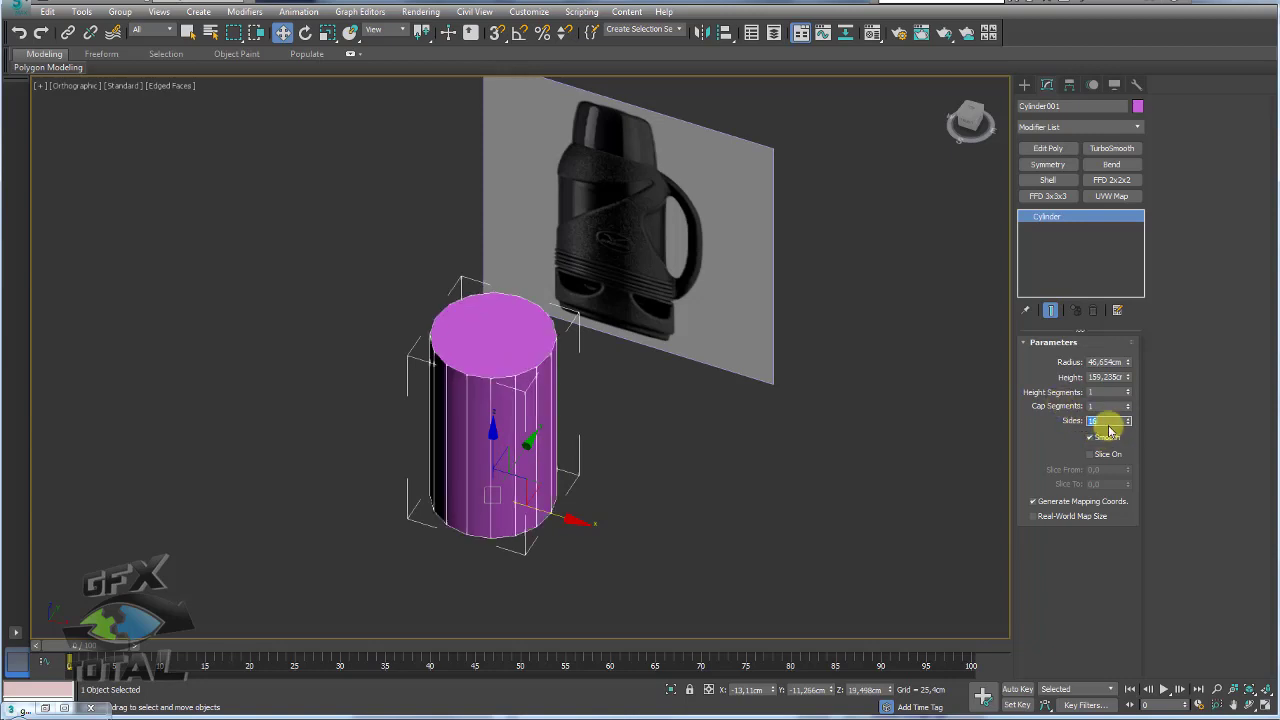
pyautogui.press('Return')
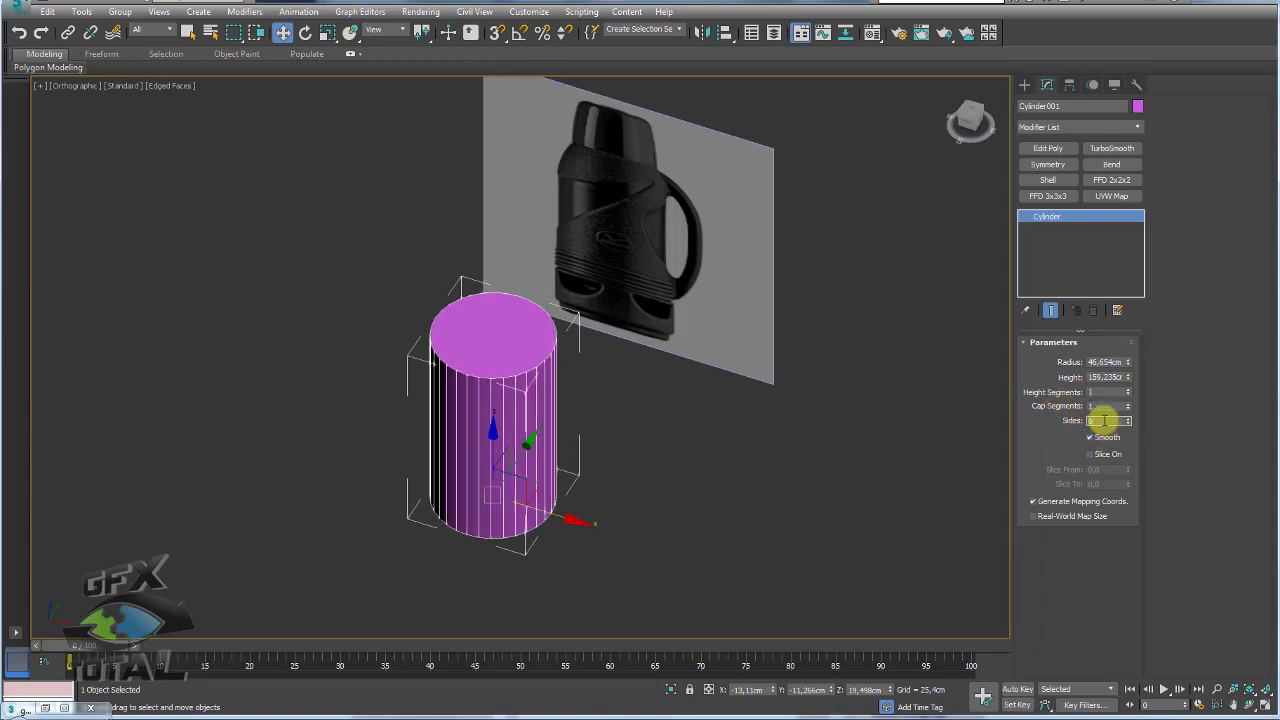
pyautogui.write('64')
pyautogui.press('Return')
pyautogui.press('Return')
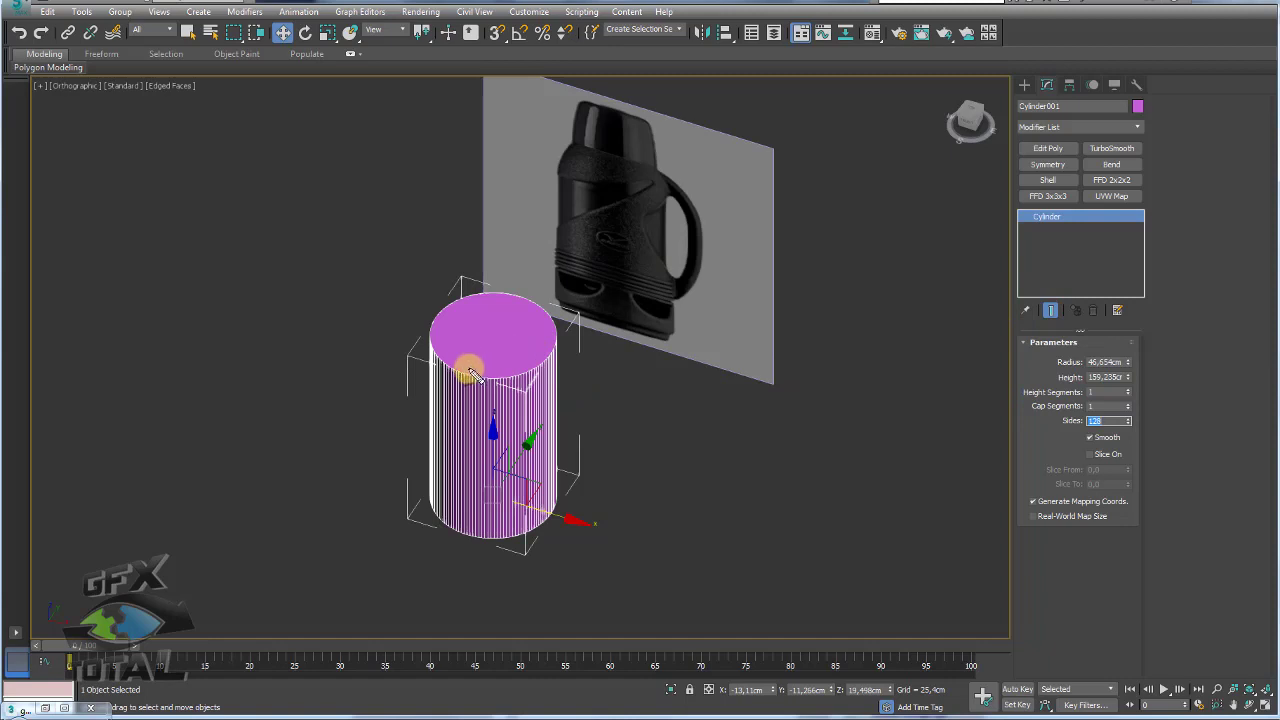
pyautogui.moveTo(465, 378)
pyautogui.mouseDown()
pyautogui.moveTo(509, 294)
pyautogui.moveTo(443, 306)
pyautogui.moveTo(551, 351)
pyautogui.mouseUp()
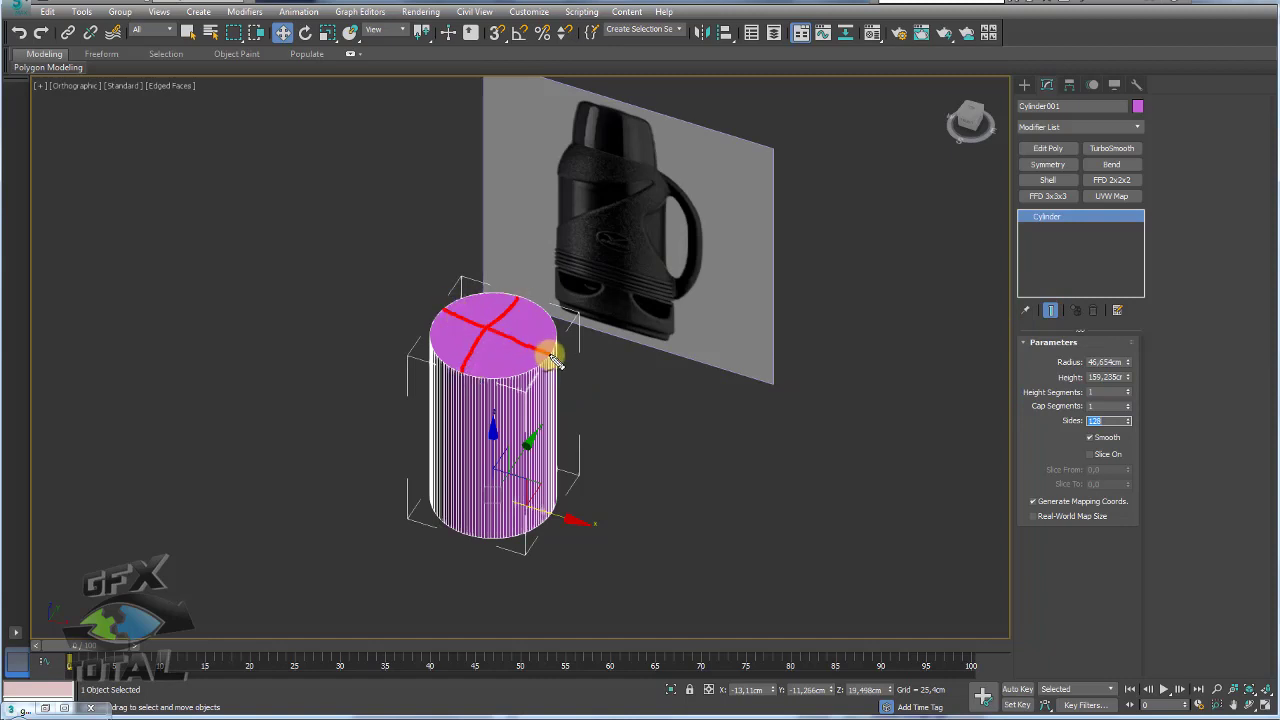
pyautogui.doubleClick(1103, 420)
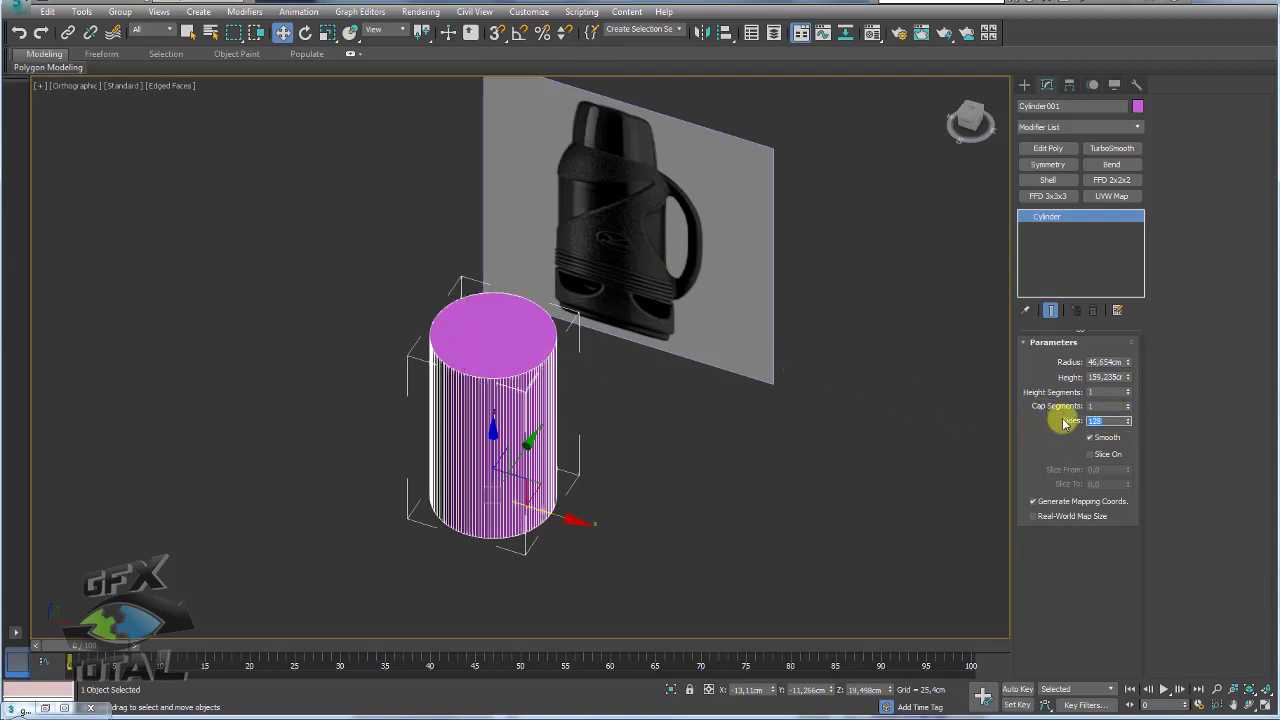
pyautogui.write('16')
pyautogui.press('Return')
pyautogui.moveTo(528, 369)
pyautogui.keyDown('alt'); pyautogui.mouseDown(button='middle')
pyautogui.moveTo(597, 403)
pyautogui.moveTo(597, 314)
pyautogui.moveTo(657, 300)
pyautogui.moveTo(594, 320)
pyautogui.mouseUp(button='middle'); pyautogui.keyUp('alt')
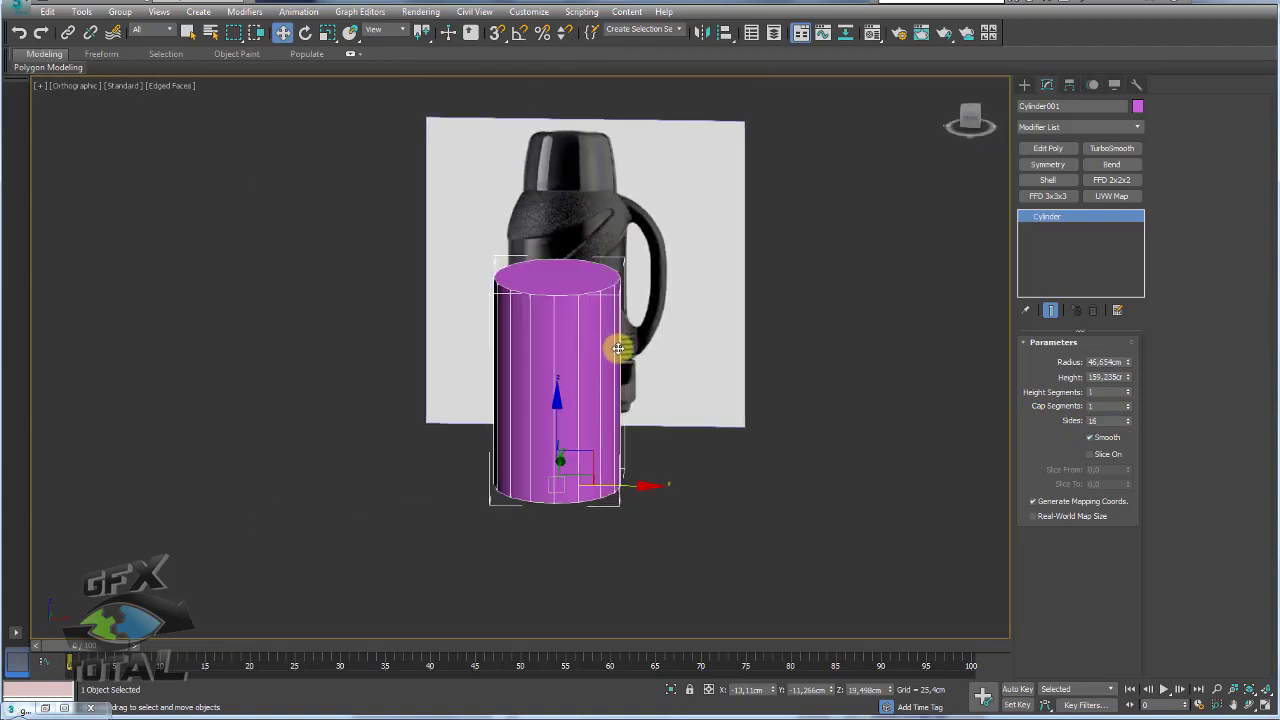
# Step: Convert the cylinder to Editable Poly and delete its top and bottom cap polygons
pyautogui.rightClick(592, 322)
pyautogui.moveTo(617, 483)
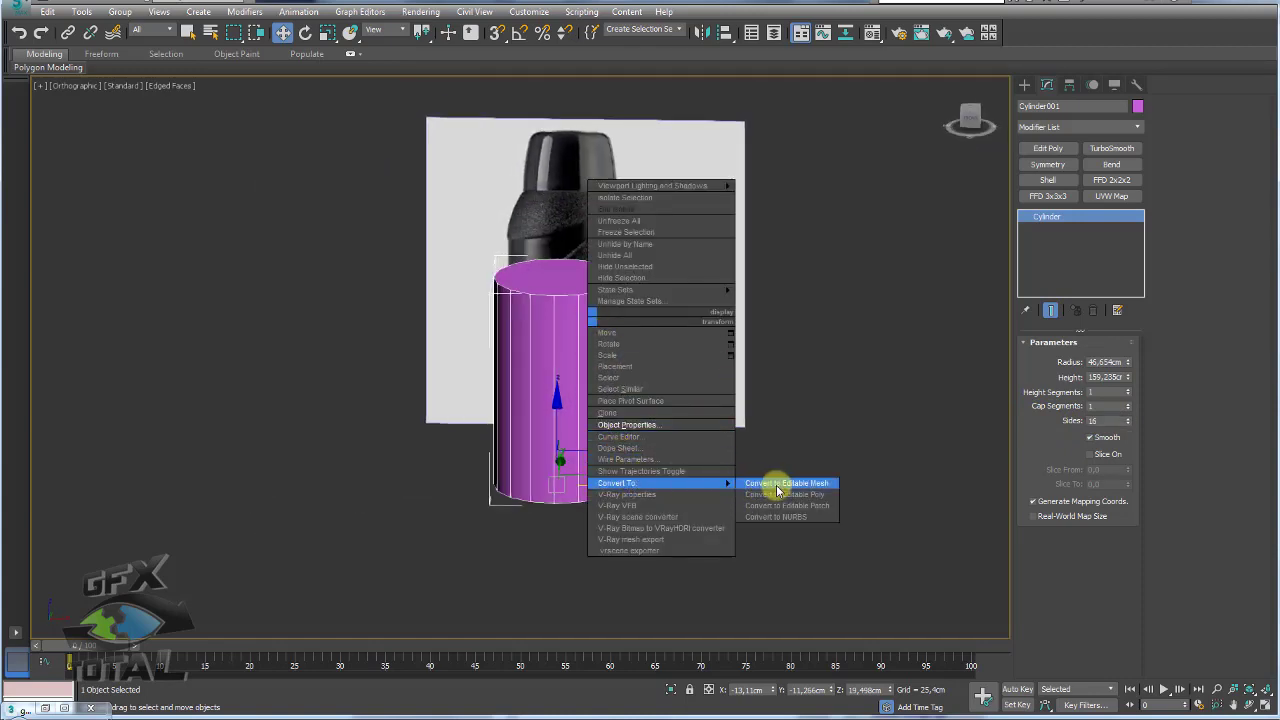
pyautogui.click(791, 494)
pyautogui.keyDown('alt'); pyautogui.moveTo(794, 477); pyautogui.dragTo(851, 457, button='middle'); pyautogui.keyUp('alt')
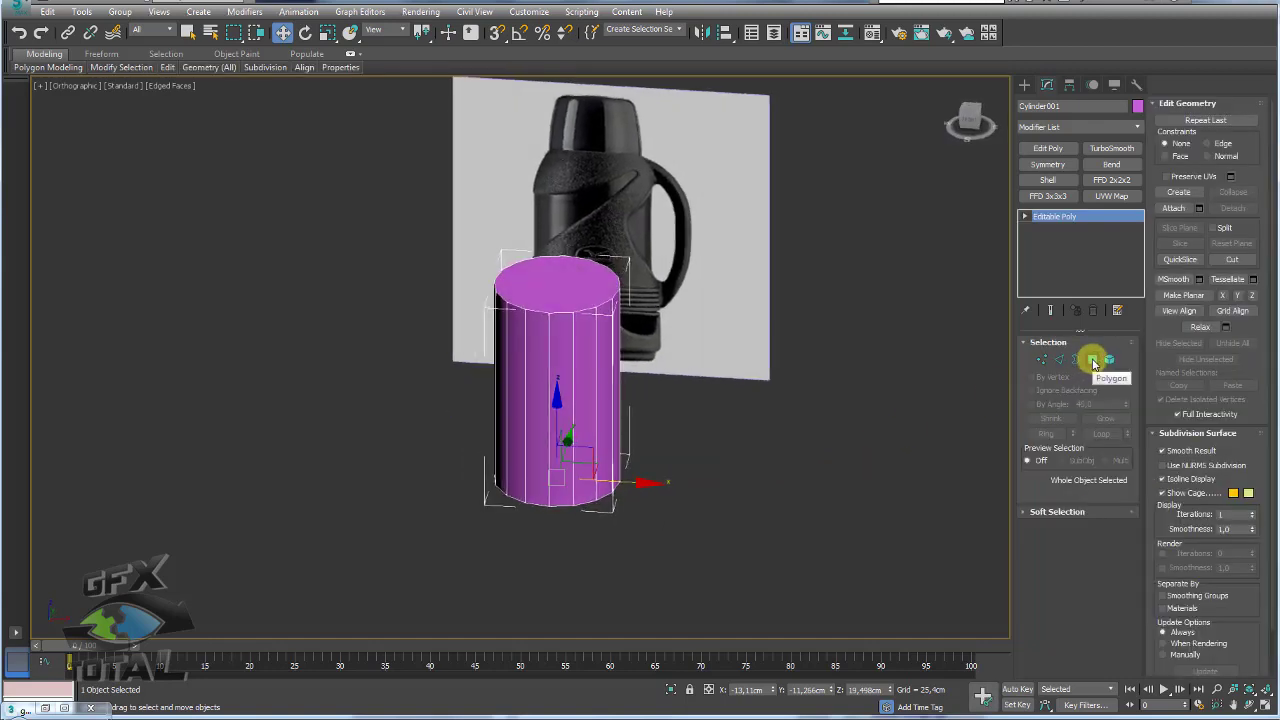
pyautogui.click(1093, 359)
pyautogui.moveTo(890, 343); pyautogui.dragTo(505, 390)
pyautogui.hotkey('ctrl', 'i')
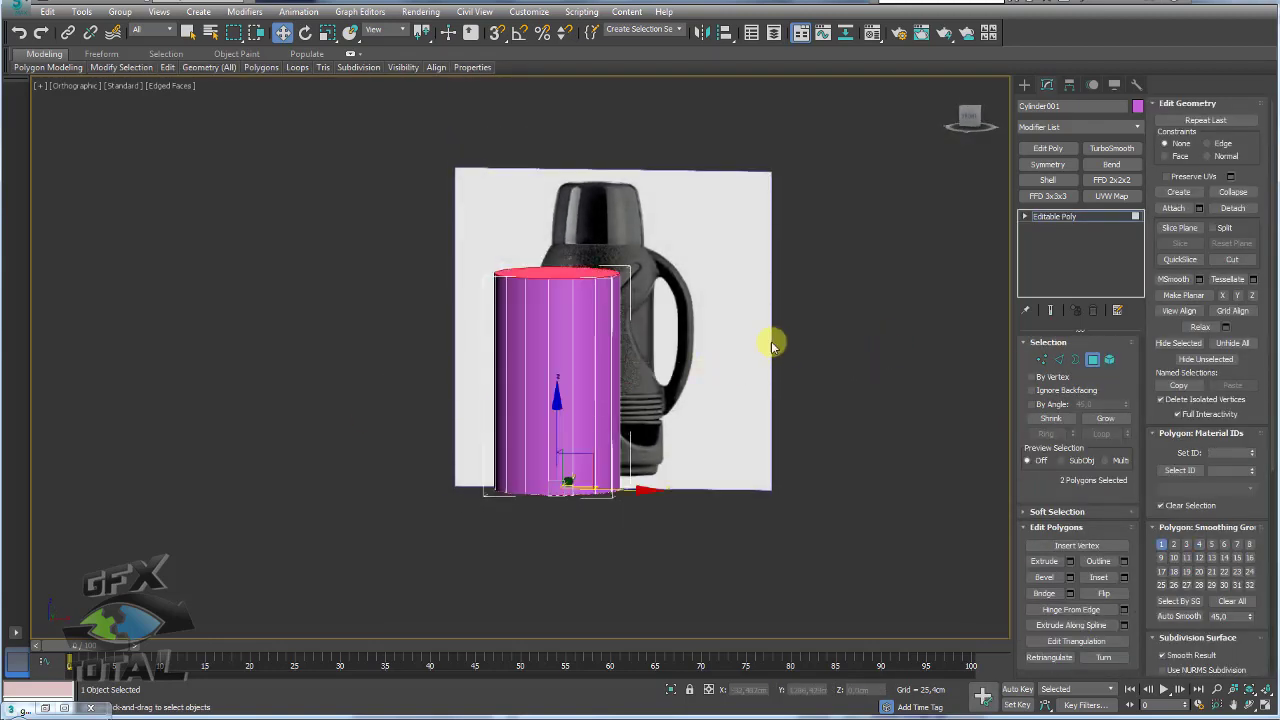
pyautogui.keyDown('alt'); pyautogui.moveTo(771, 343); pyautogui.dragTo(763, 463, button='middle'); pyautogui.keyUp('alt')
pyautogui.press('Delete')
# Step: Delete the side polygons on the tube's left half
pyautogui.moveTo(722, 414)
pyautogui.keyDown('alt'); pyautogui.mouseDown(button='middle')
pyautogui.moveTo(726, 517)
pyautogui.moveTo(714, 363)
pyautogui.moveTo(731, 314)
pyautogui.moveTo(766, 322)
pyautogui.moveTo(763, 349)
pyautogui.moveTo(663, 366)
pyautogui.moveTo(707, 352)
pyautogui.moveTo(661, 350)
pyautogui.moveTo(784, 374)
pyautogui.moveTo(869, 371)
pyautogui.mouseUp(button='middle'); pyautogui.keyUp('alt')
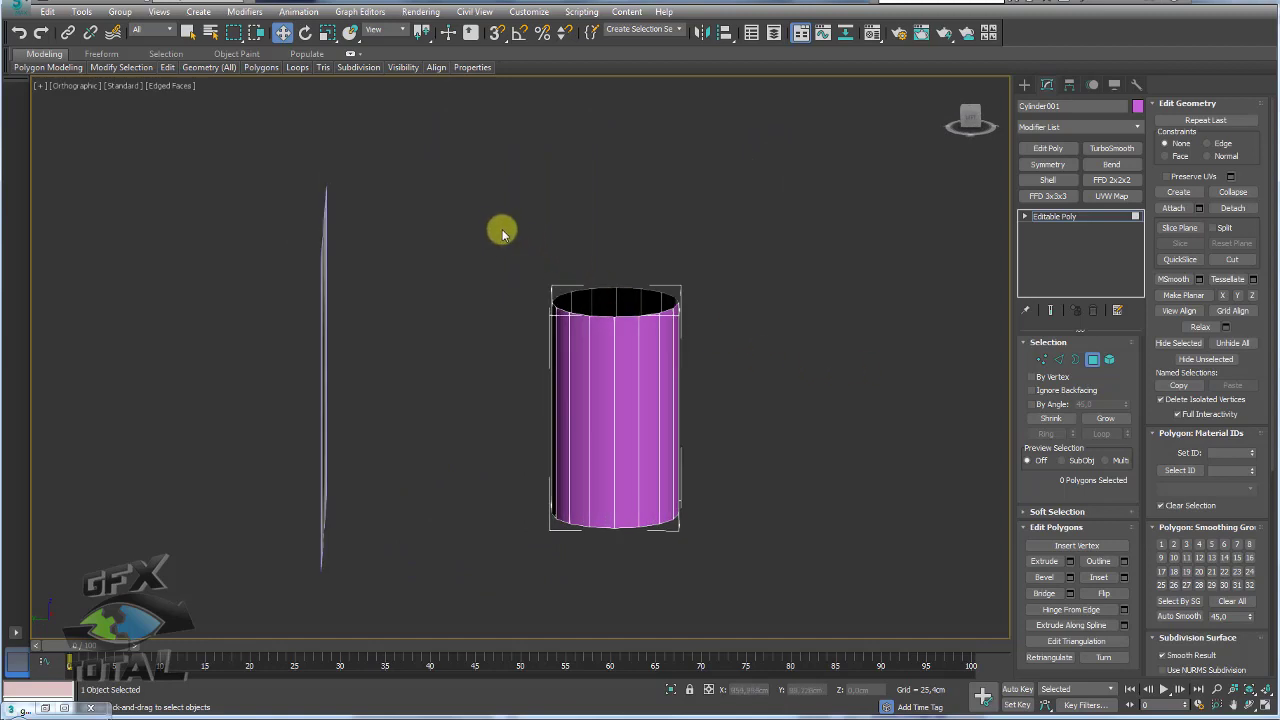
pyautogui.moveTo(502, 233); pyautogui.dragTo(594, 615)
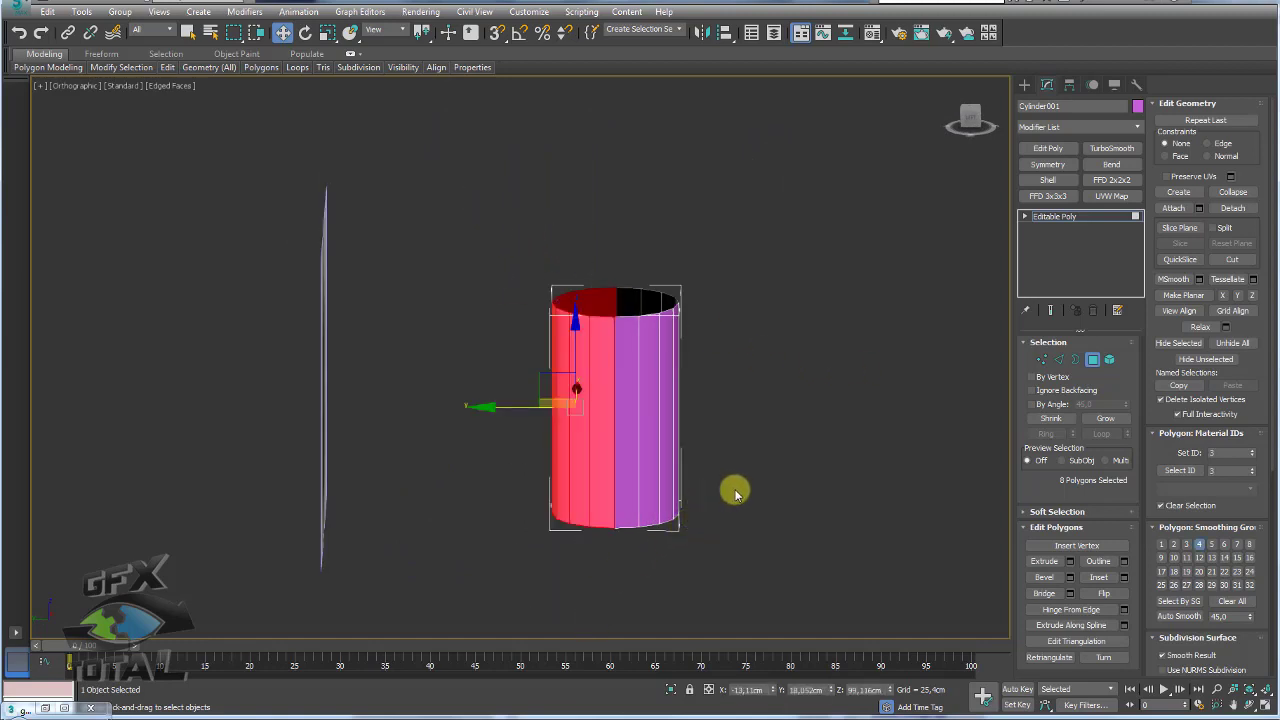
pyautogui.press('Delete')
# Step: Show the tube see-through (Alt+X) over the front-view thermos, then activate vertex-level Cut
pyautogui.press('f')
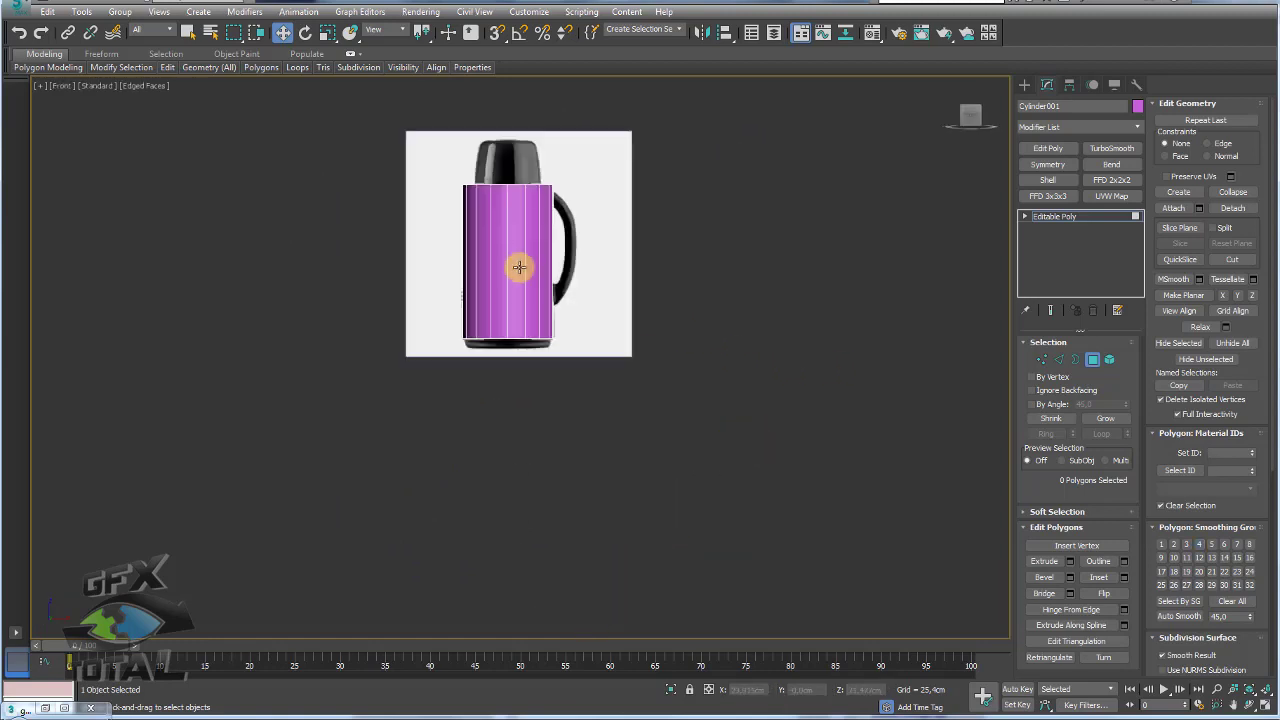
pyautogui.scroll(3, 561, 378)
pyautogui.hotkey('alt', 'x')
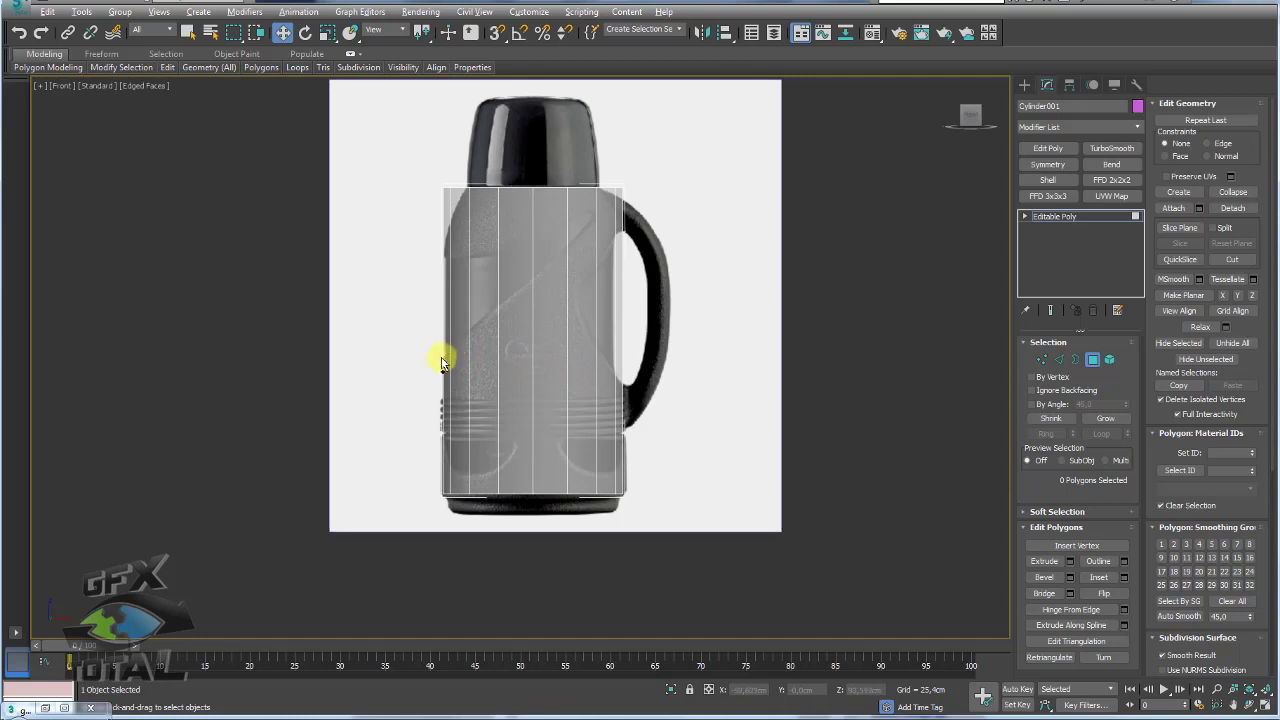
pyautogui.moveTo(468, 335)
pyautogui.mouseDown()
pyautogui.moveTo(568, 250)
pyautogui.moveTo(592, 208)
pyautogui.moveTo(478, 252)
pyautogui.mouseUp()
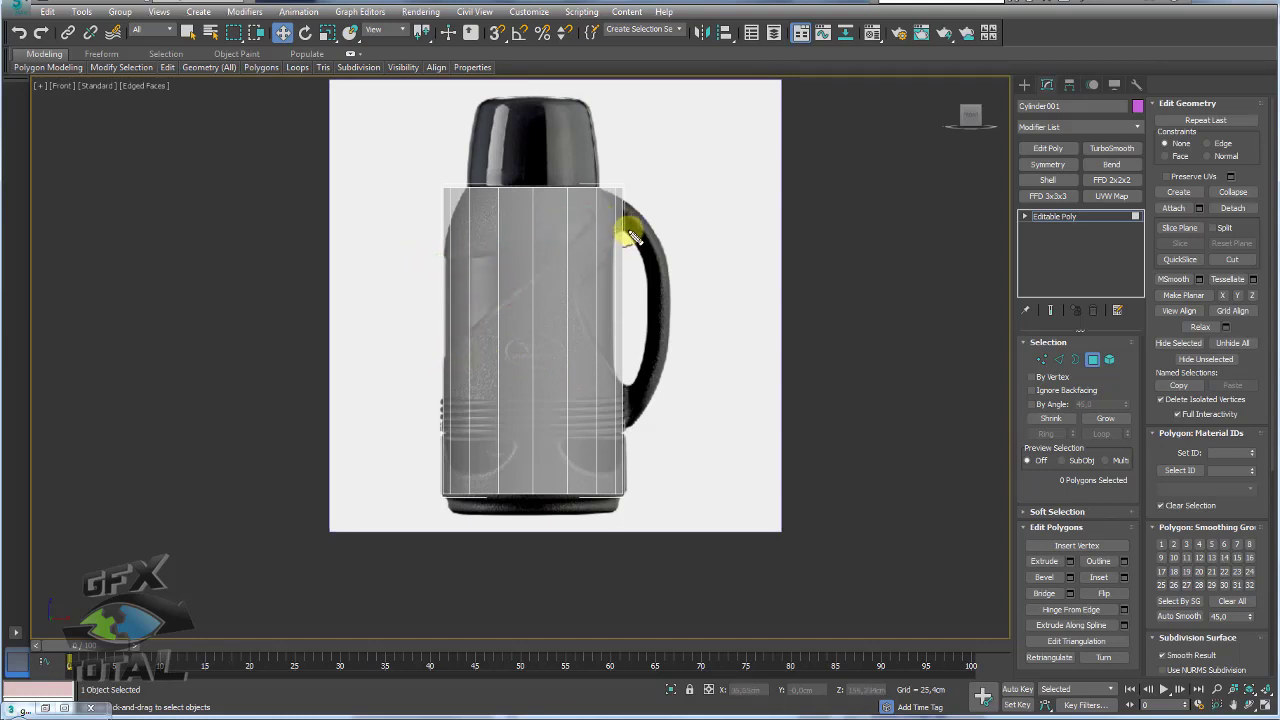
pyautogui.moveTo(613, 246); pyautogui.dragTo(585, 305)
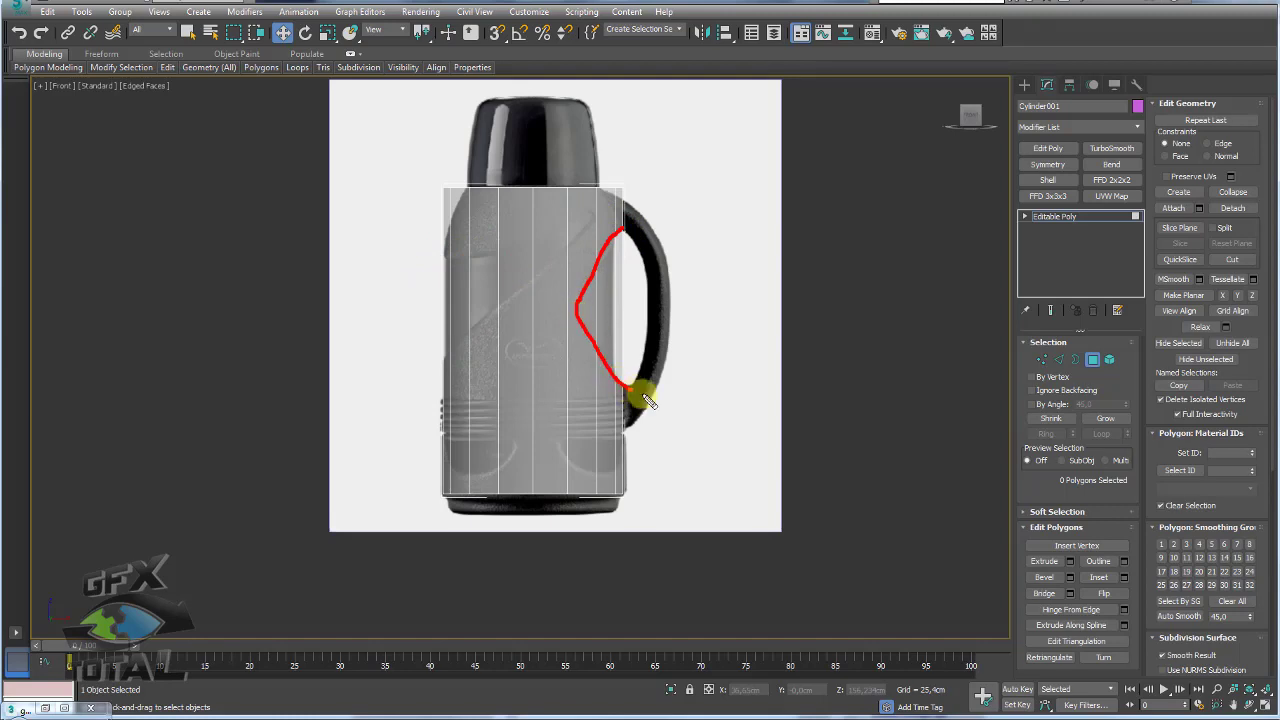
pyautogui.moveTo(608, 340); pyautogui.dragTo(628, 406, button='middle')
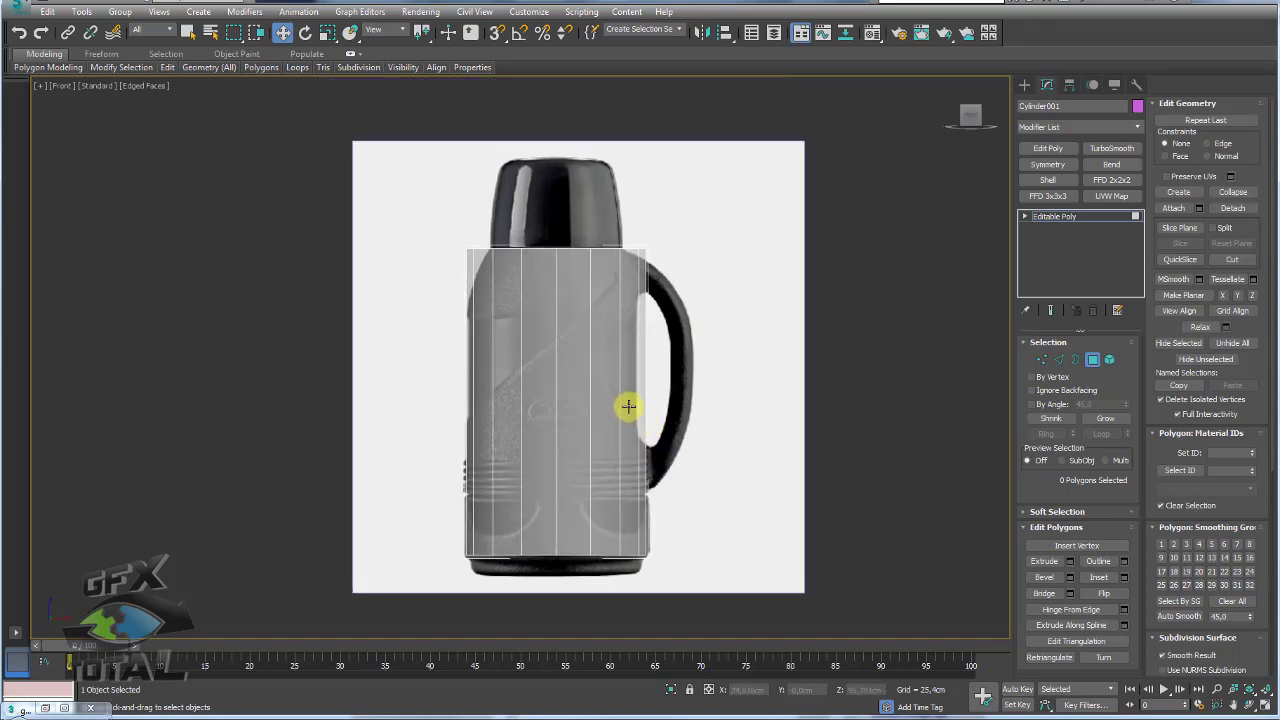
pyautogui.click(1057, 360)
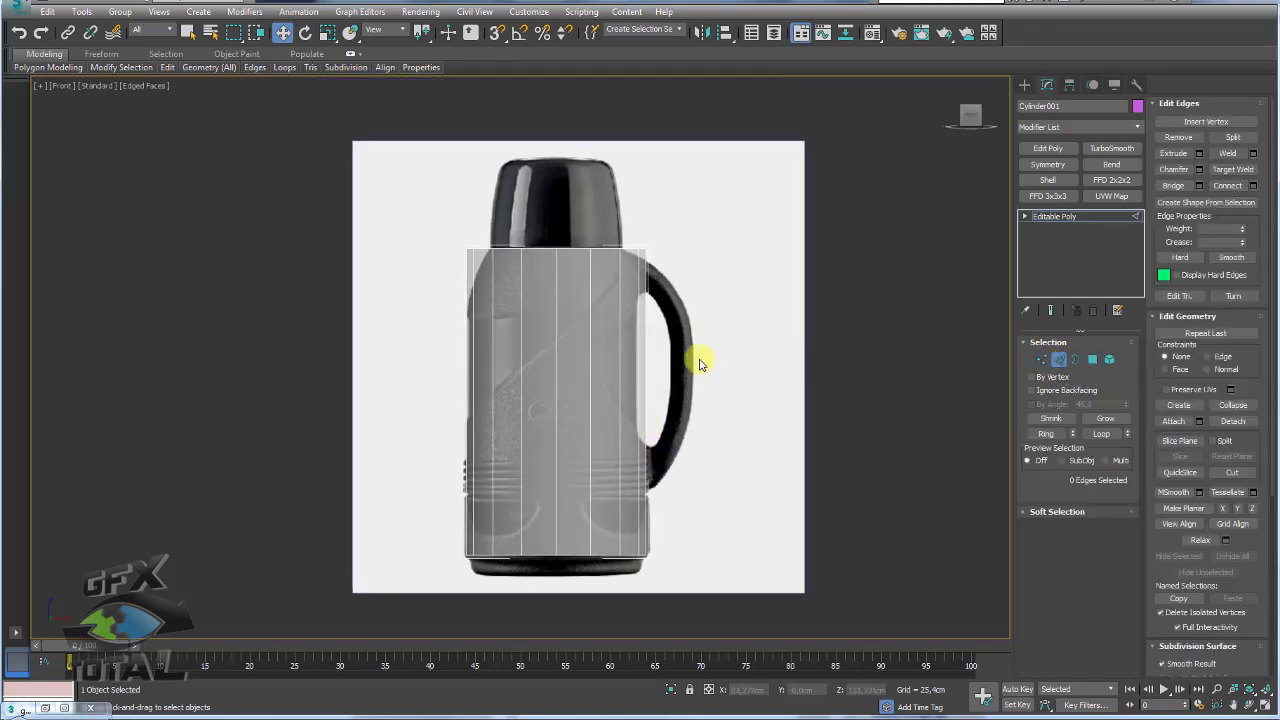
pyautogui.moveTo(586, 380); pyautogui.dragTo(597, 346, button='middle')
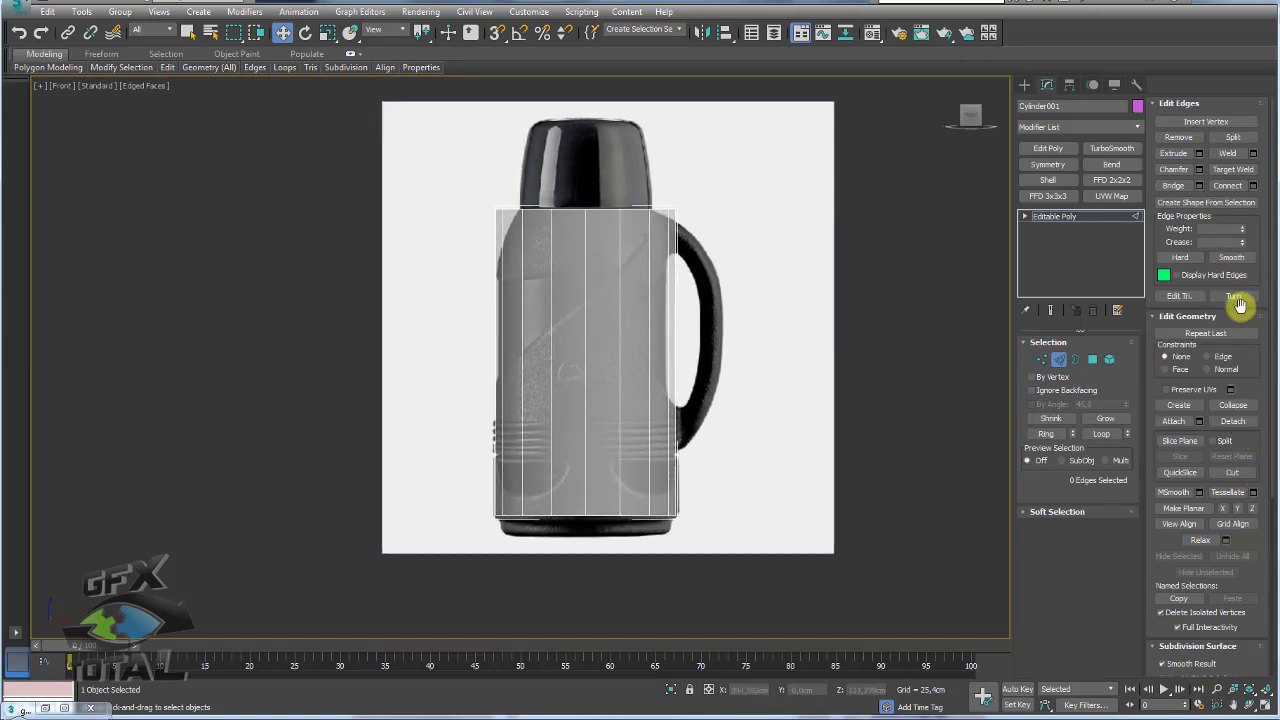
pyautogui.click(1043, 361)
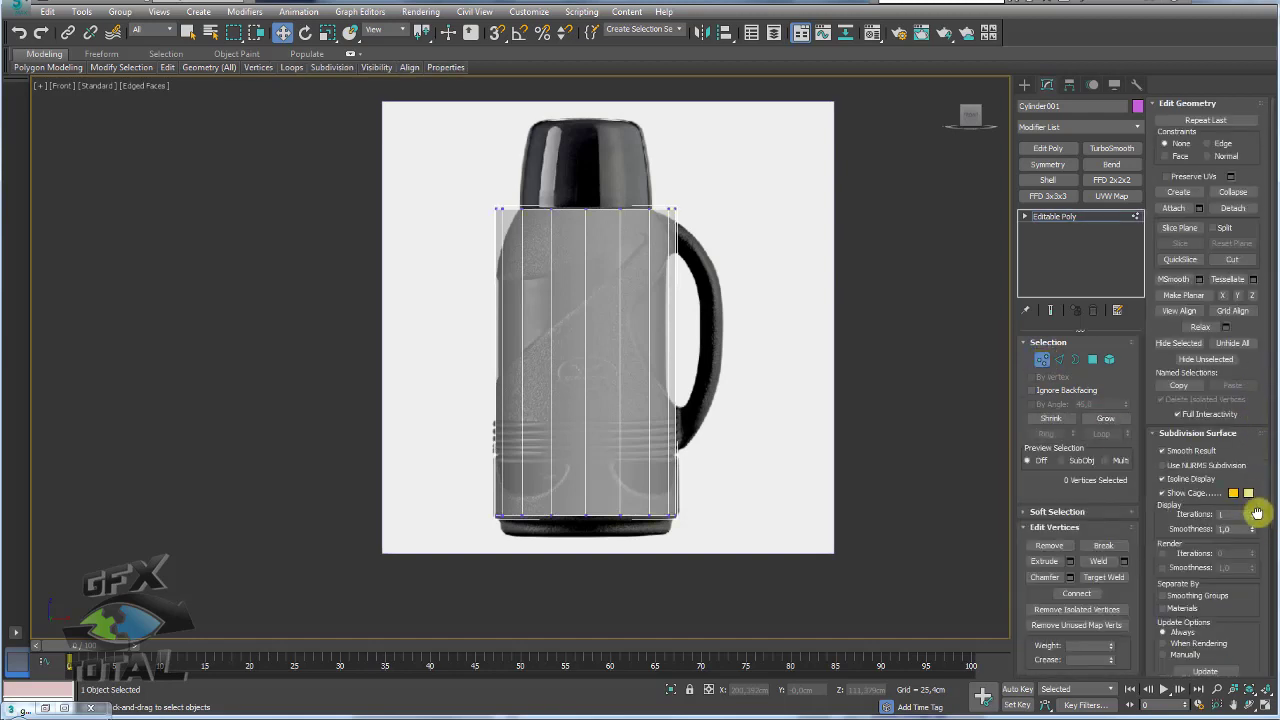
pyautogui.click(1236, 260)
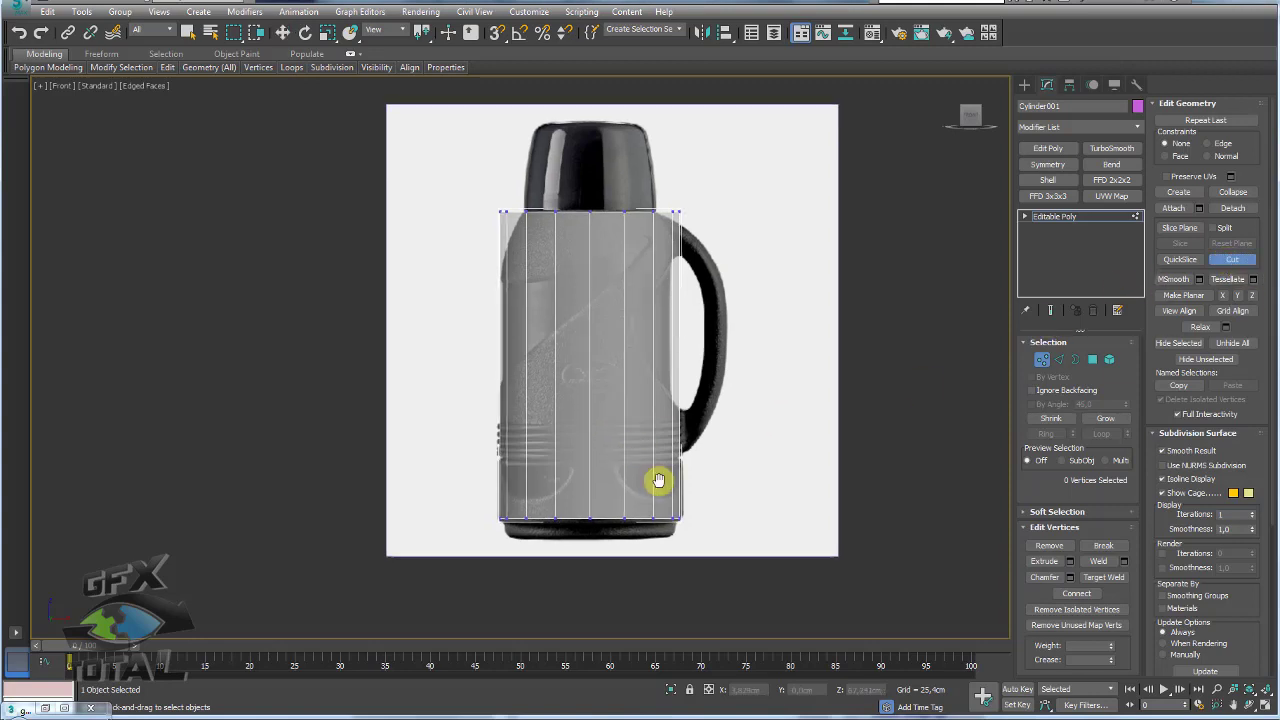
# Step: Cut a diagonal edge line from the tube's left edge up to the handle and back
pyautogui.scroll(5, 575, 400)
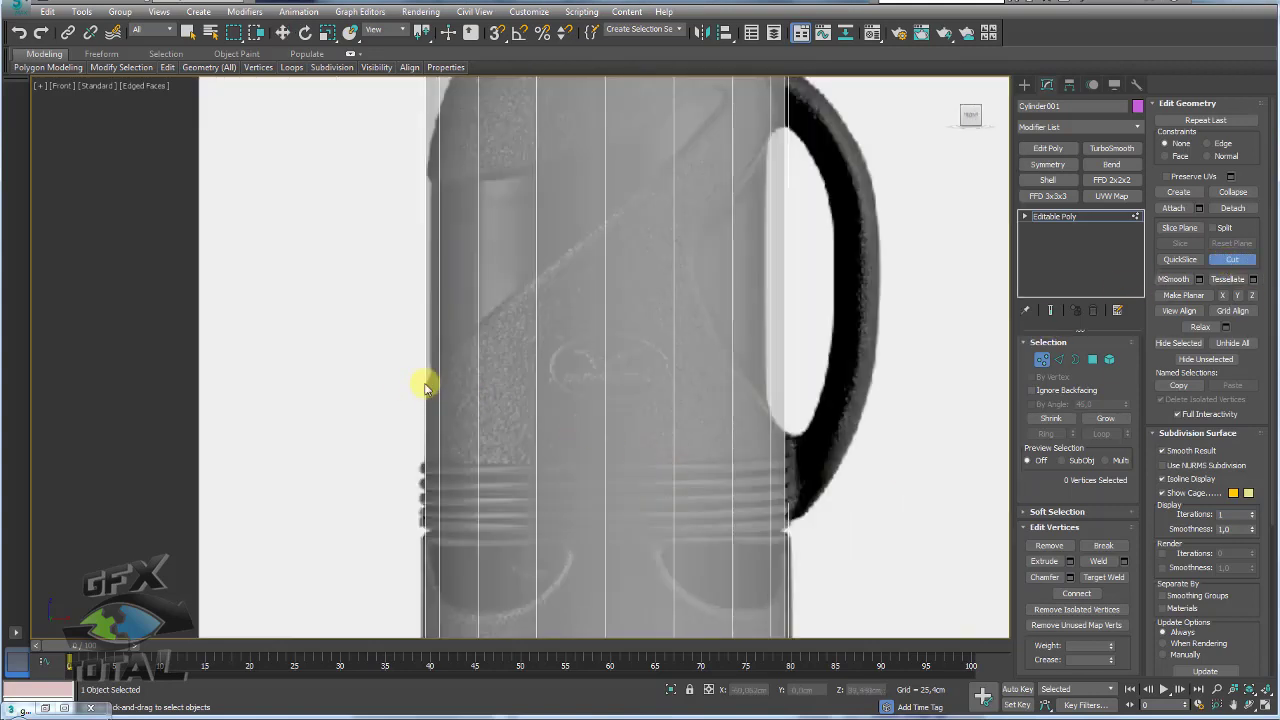
pyautogui.click(426, 384)
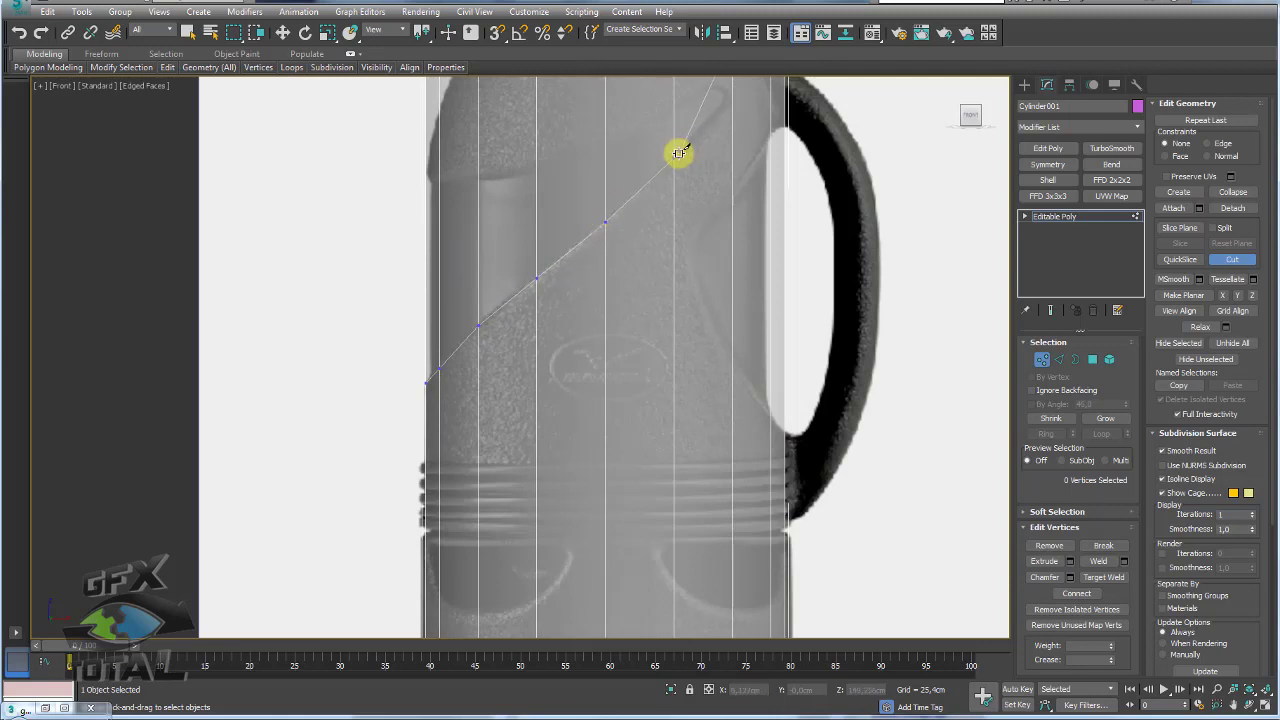
pyautogui.moveTo(714, 137); pyautogui.dragTo(645, 270, button='middle')
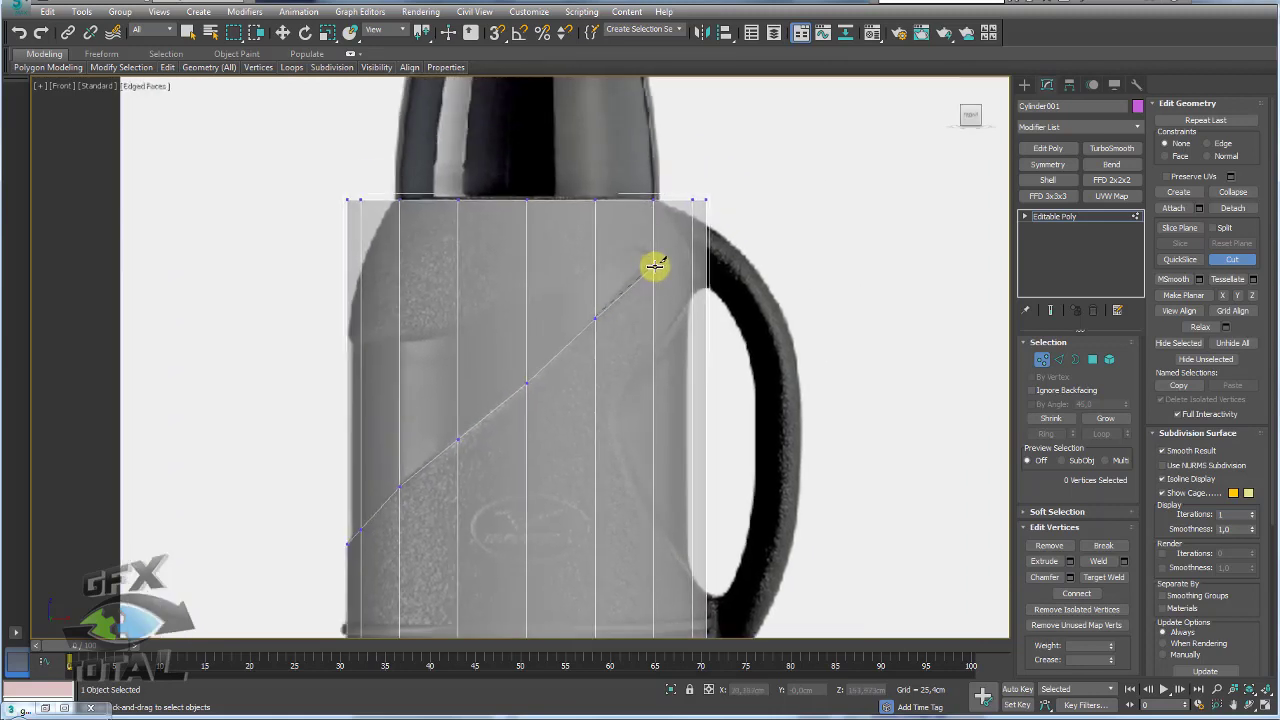
pyautogui.click(652, 262)
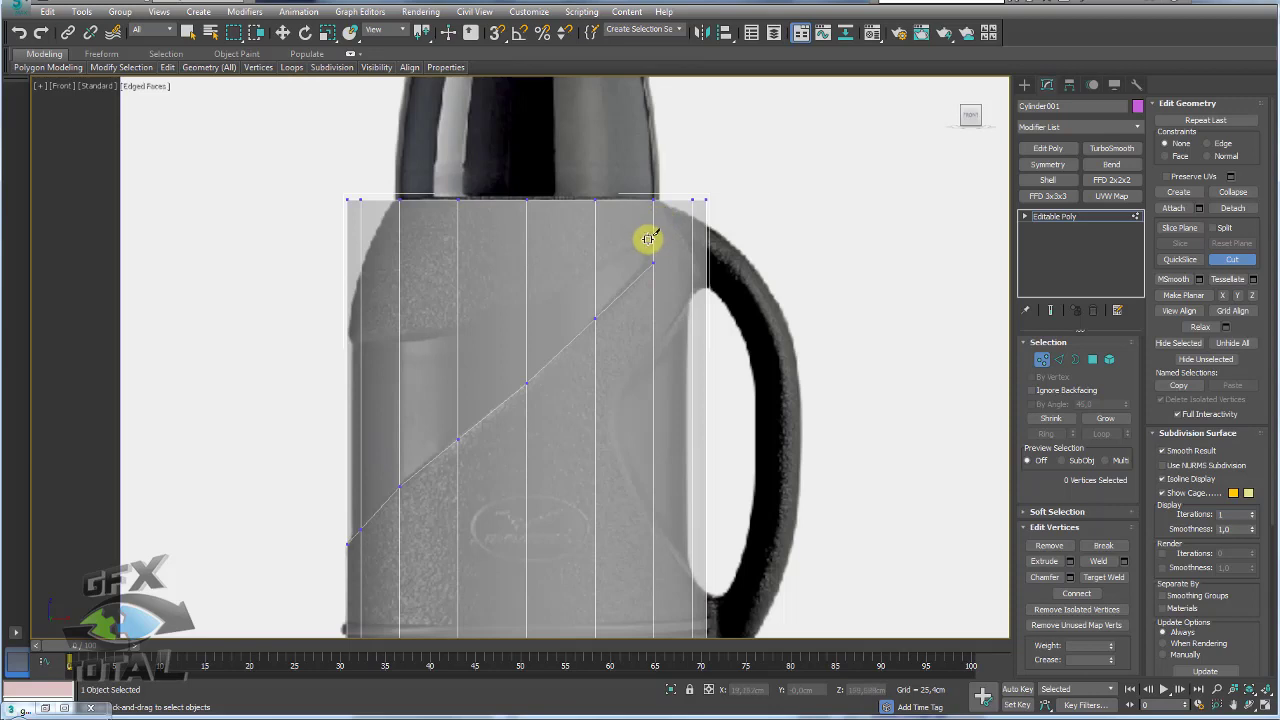
pyautogui.click(646, 244)
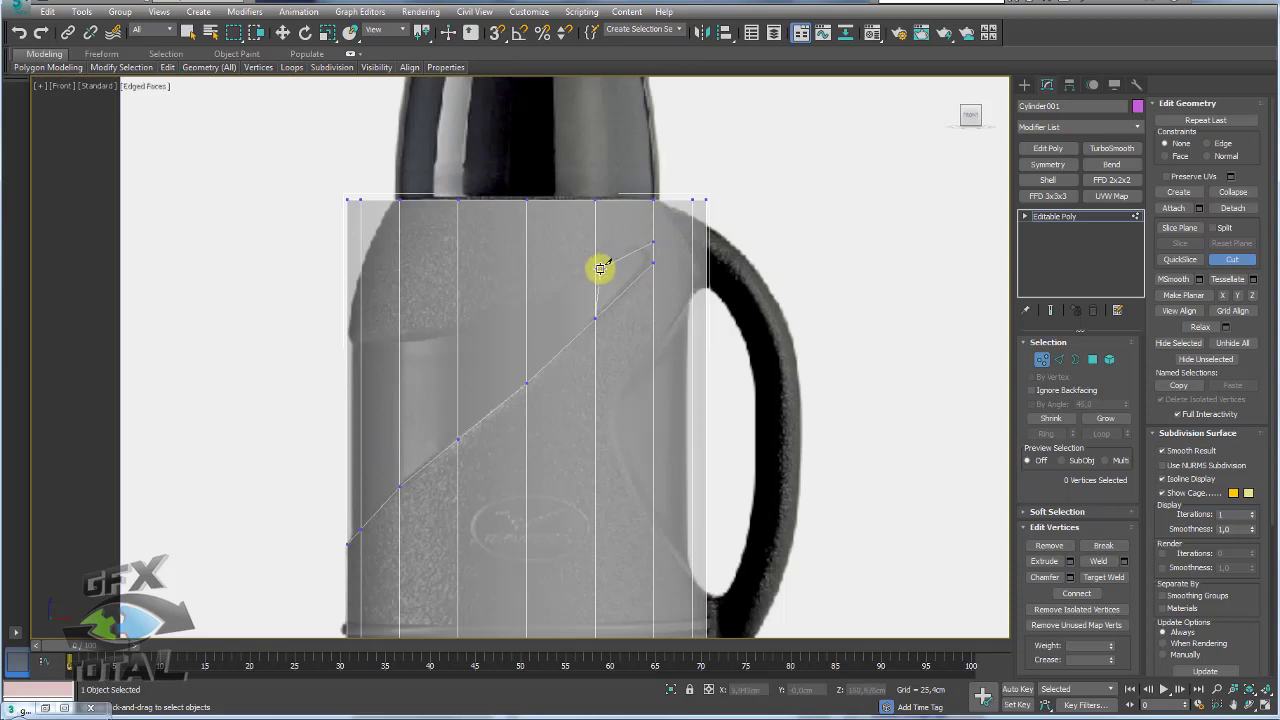
pyautogui.click(595, 271)
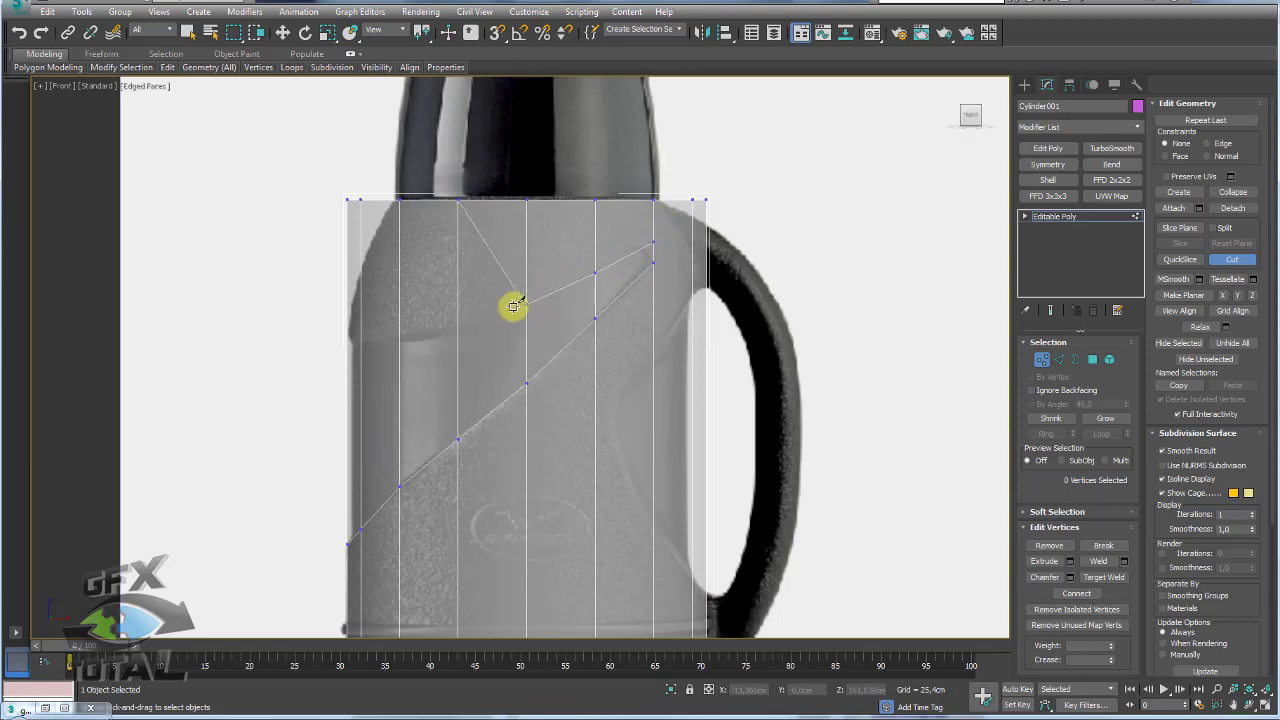
pyautogui.click(525, 303)
pyautogui.click(457, 327)
pyautogui.click(398, 339)
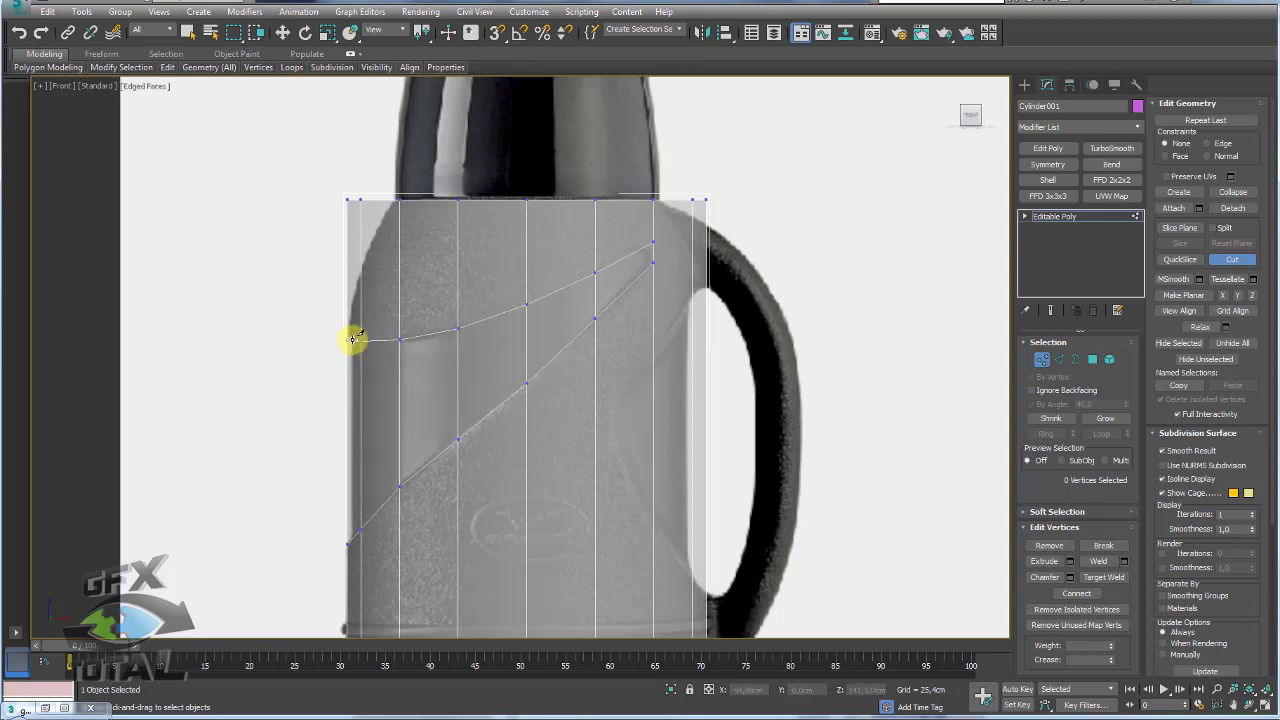
pyautogui.click(352, 339)
pyautogui.press('w')
# Step: Add two short stacked cuts just below the upper diagonal line
pyautogui.moveTo(657, 266); pyautogui.dragTo(511, 311, button='middle')
pyautogui.scroll(2, 497, 280)
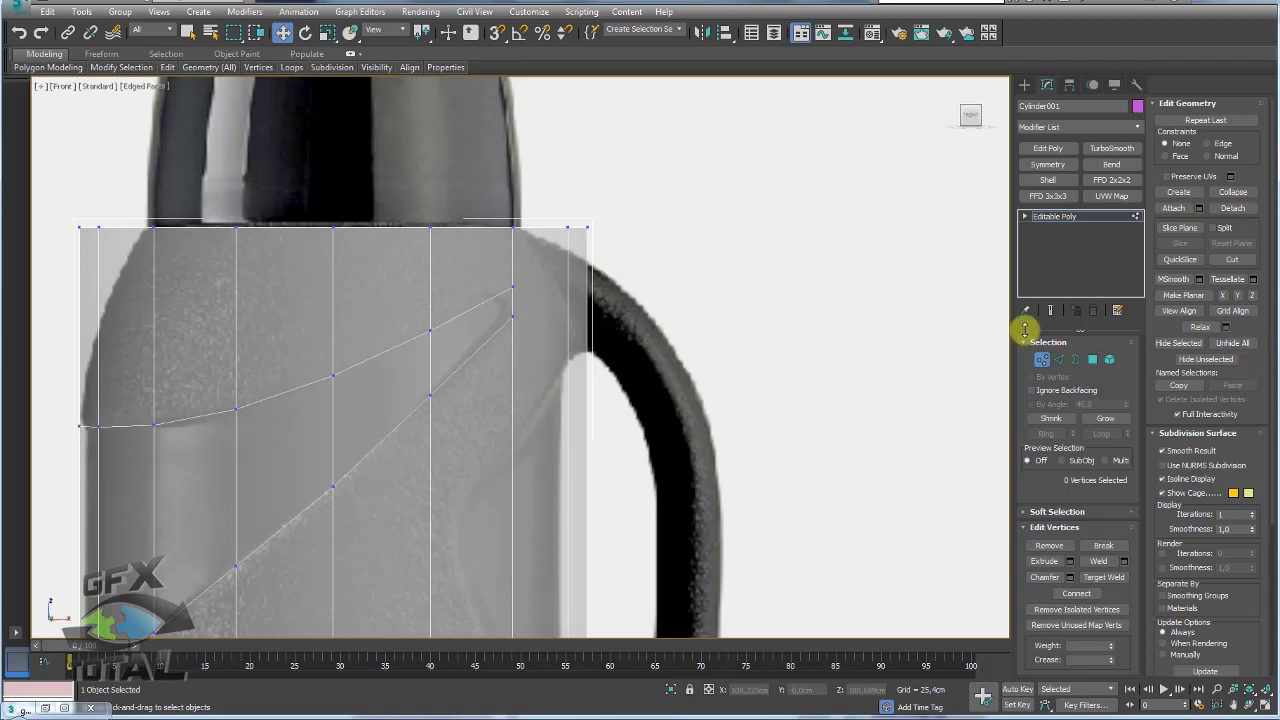
pyautogui.click(1232, 259)
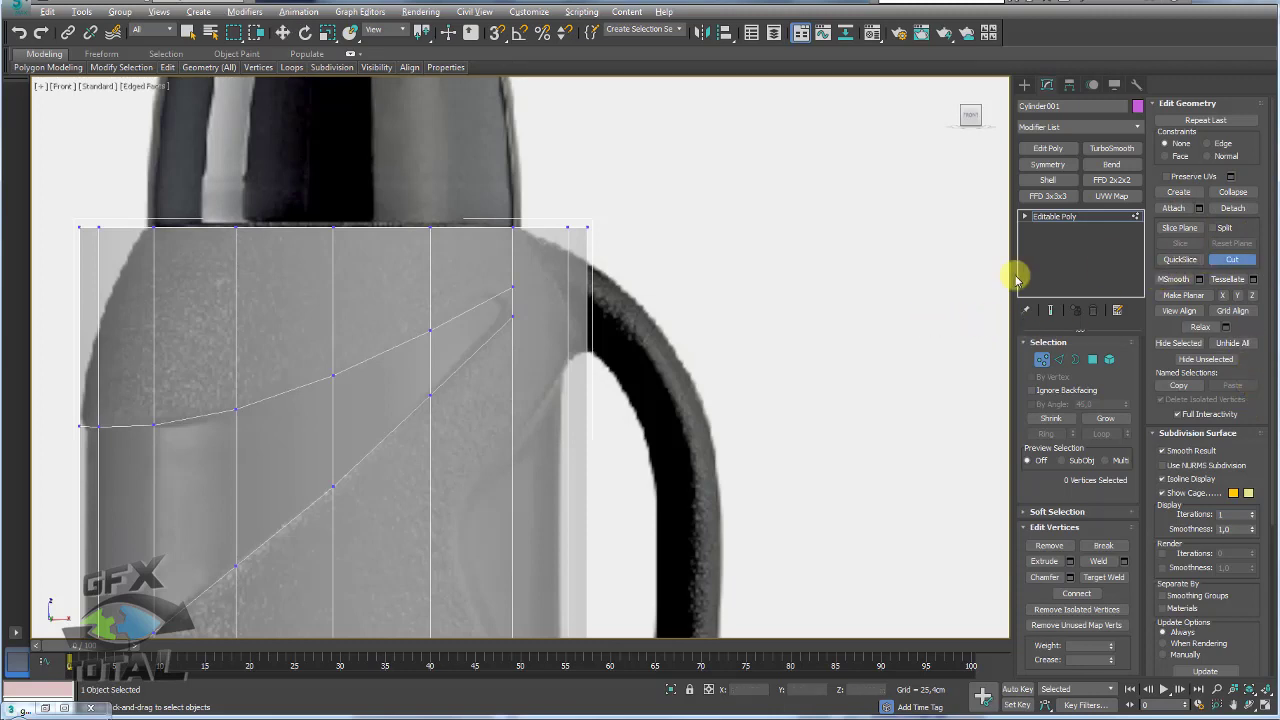
pyautogui.click(514, 287)
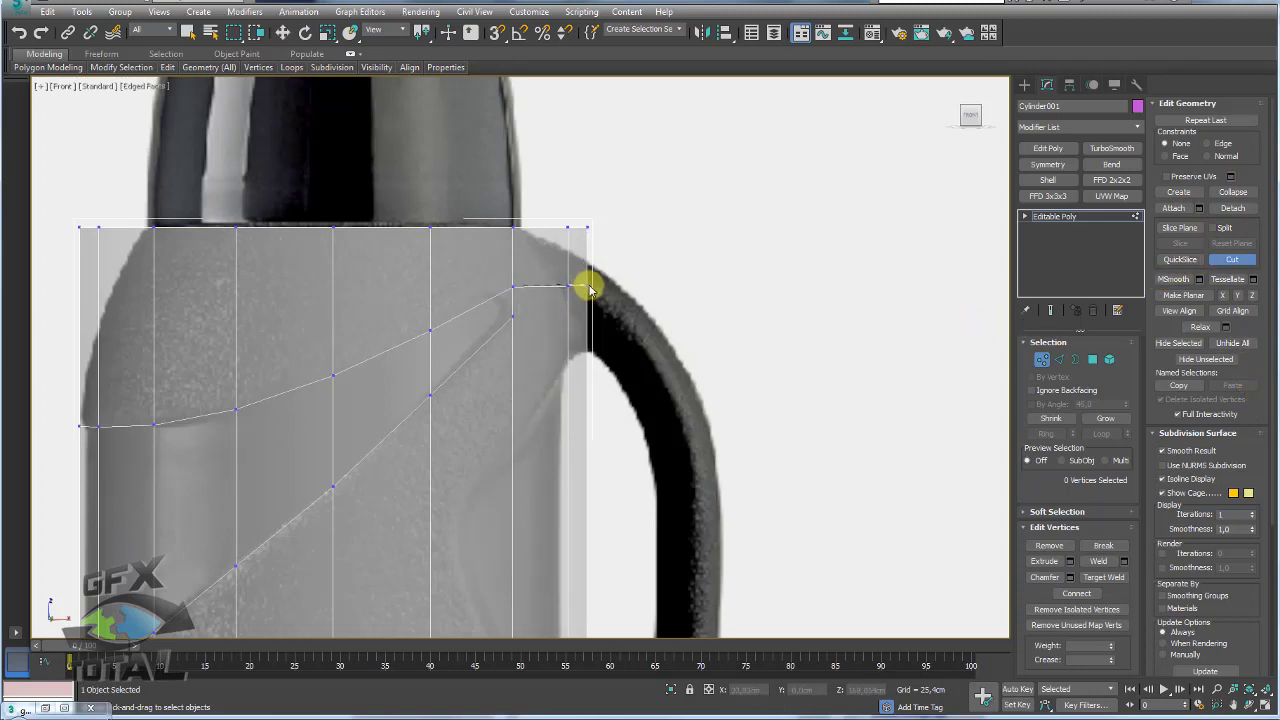
pyautogui.rightClick(586, 283)
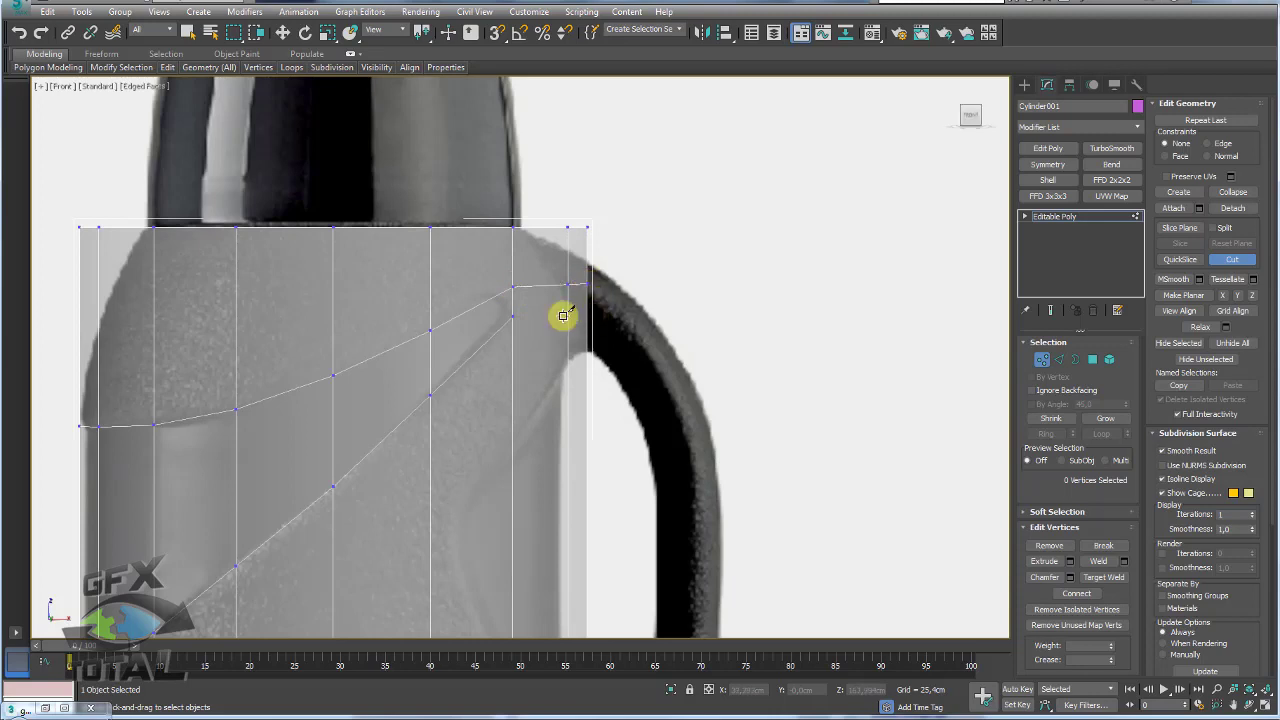
pyautogui.click(514, 316)
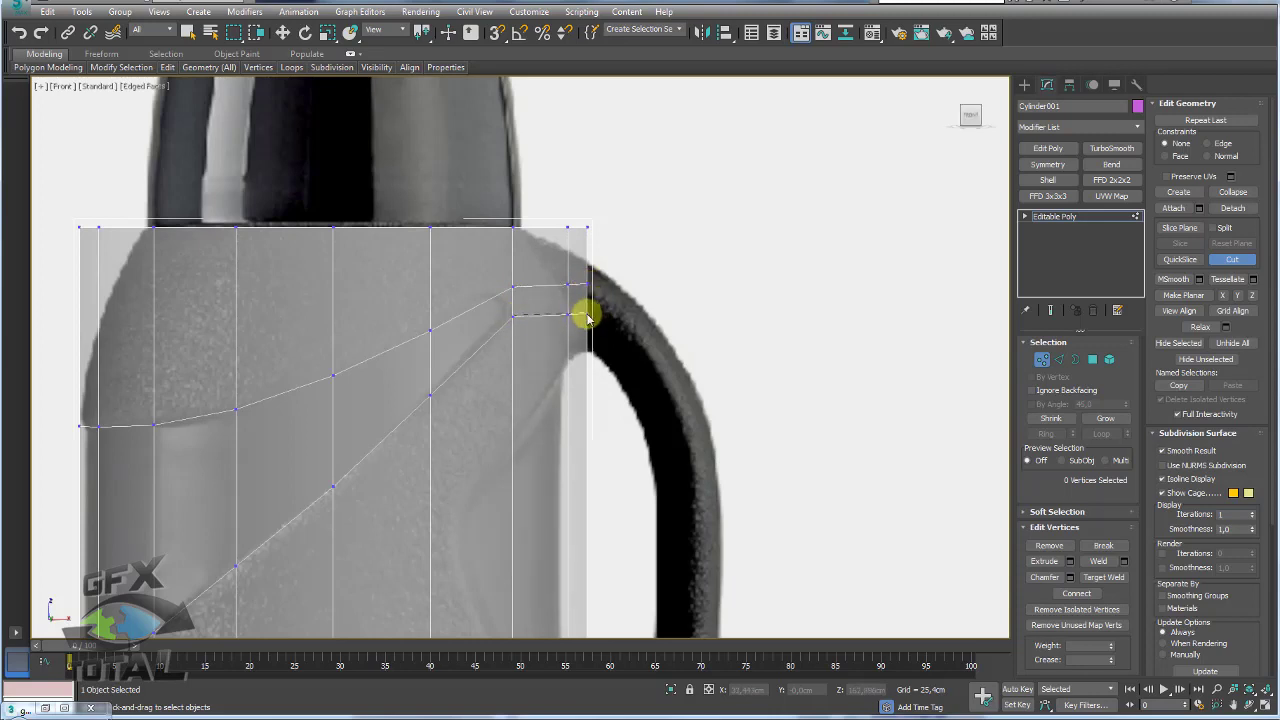
pyautogui.click(586, 313)
pyautogui.rightClick(586, 313)
# Step: Cut a second diagonal line from beside the handle down toward the lower edge
pyautogui.scroll(-4, 585, 312)
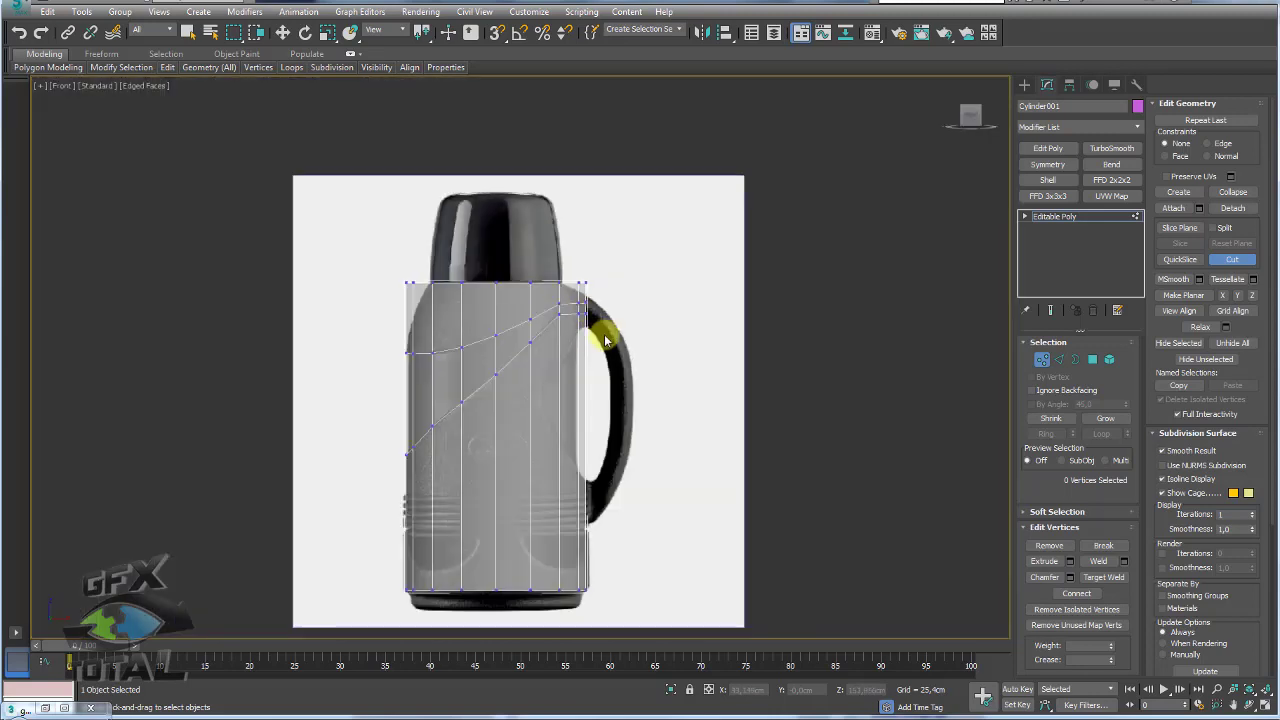
pyautogui.scroll(4, 552, 364)
pyautogui.moveTo(552, 364); pyautogui.dragTo(543, 360, button='middle')
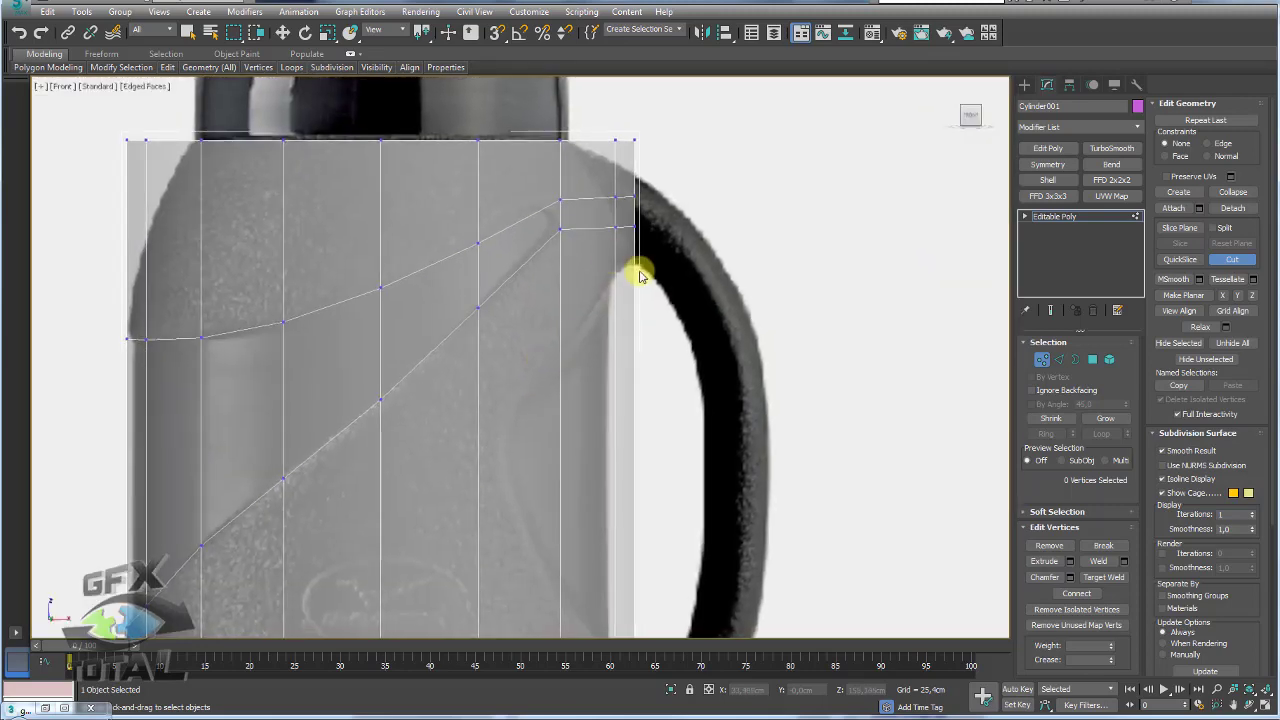
pyautogui.moveTo(649, 266); pyautogui.dragTo(709, 277, button='middle')
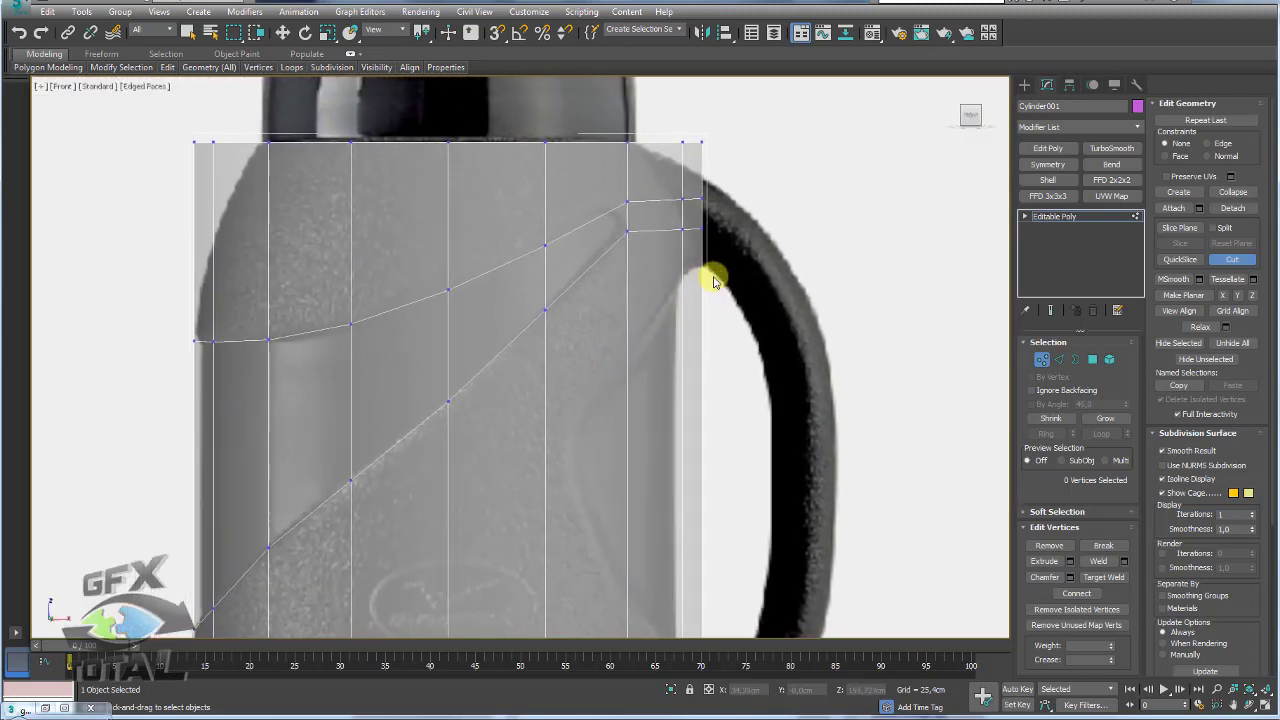
pyautogui.scroll(-2, 720, 279)
pyautogui.scroll(-2, 530, 362)
pyautogui.moveTo(606, 360); pyautogui.dragTo(606, 277, button='middle')
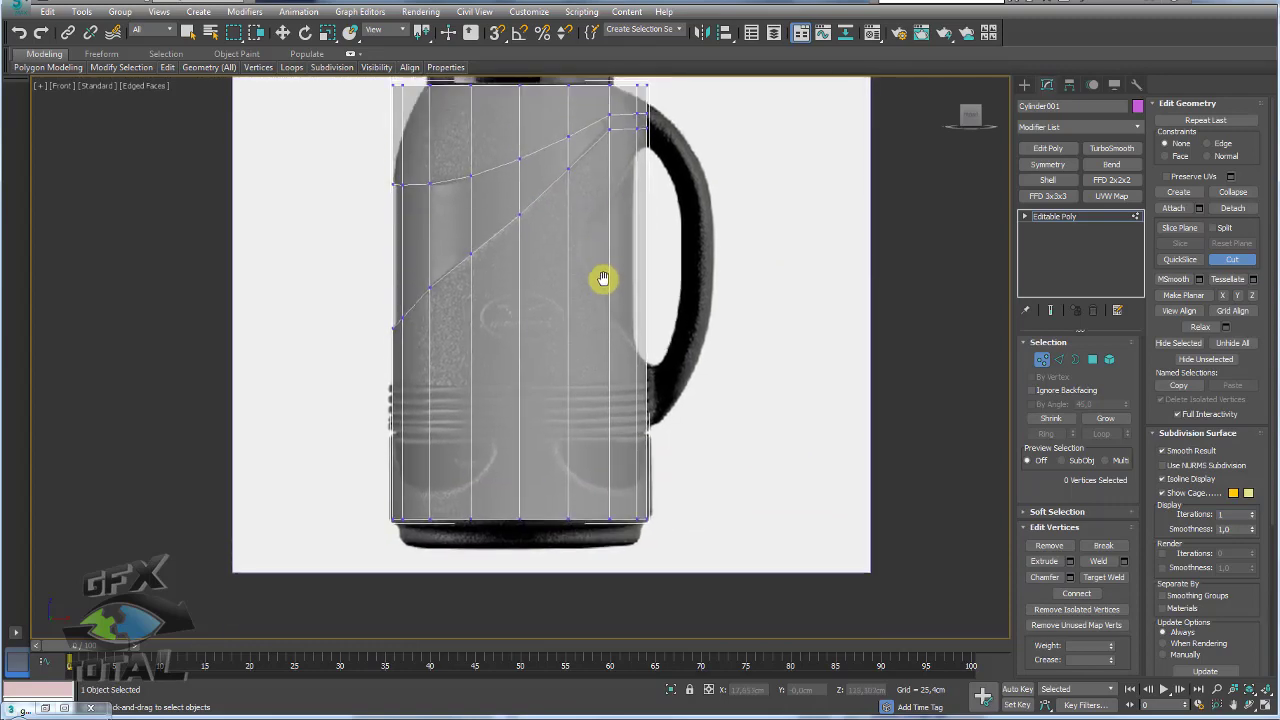
pyautogui.scroll(2, 631, 266)
pyautogui.scroll(3, 643, 216)
pyautogui.scroll(1, 643, 208)
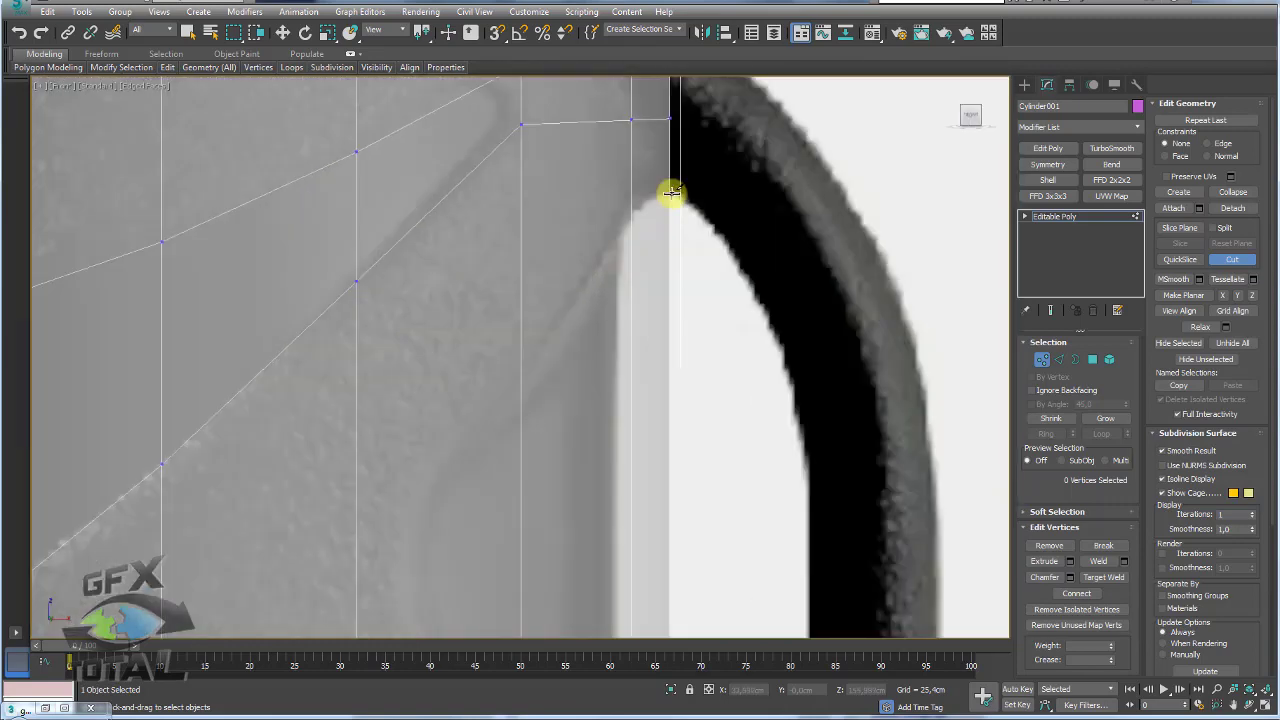
pyautogui.scroll(-2, 655, 207)
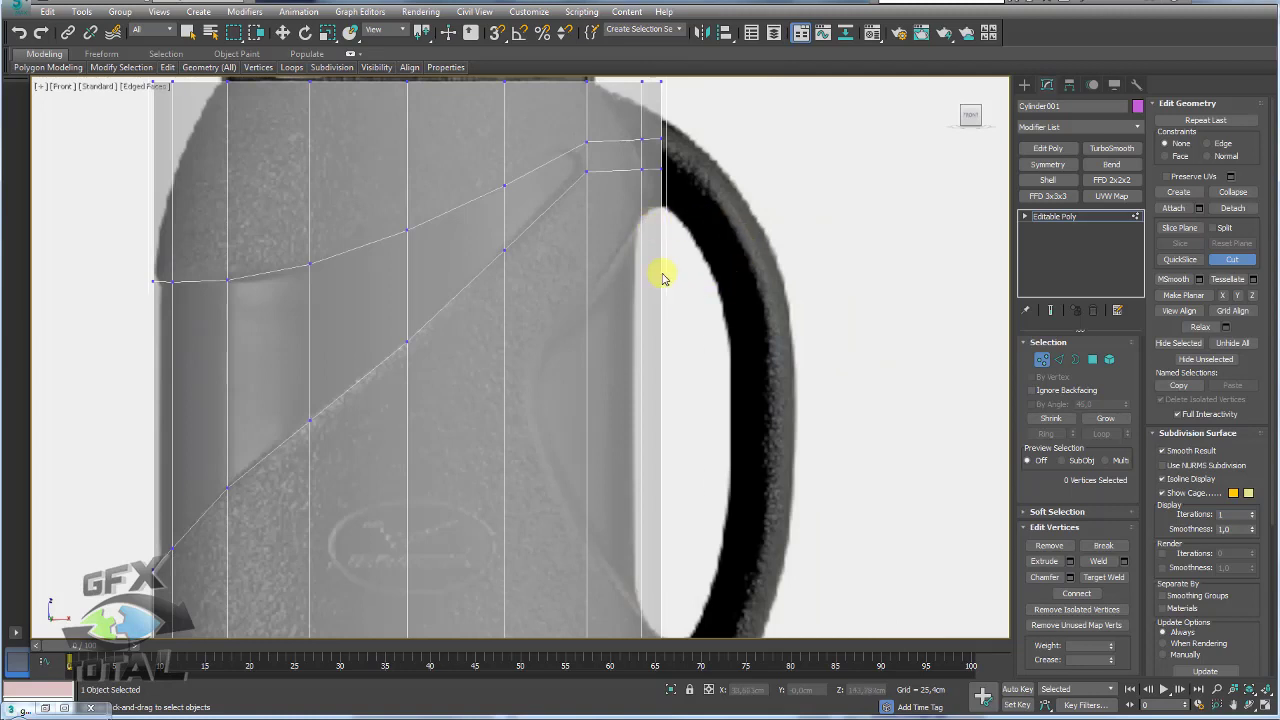
pyautogui.click(660, 205)
pyautogui.click(641, 219)
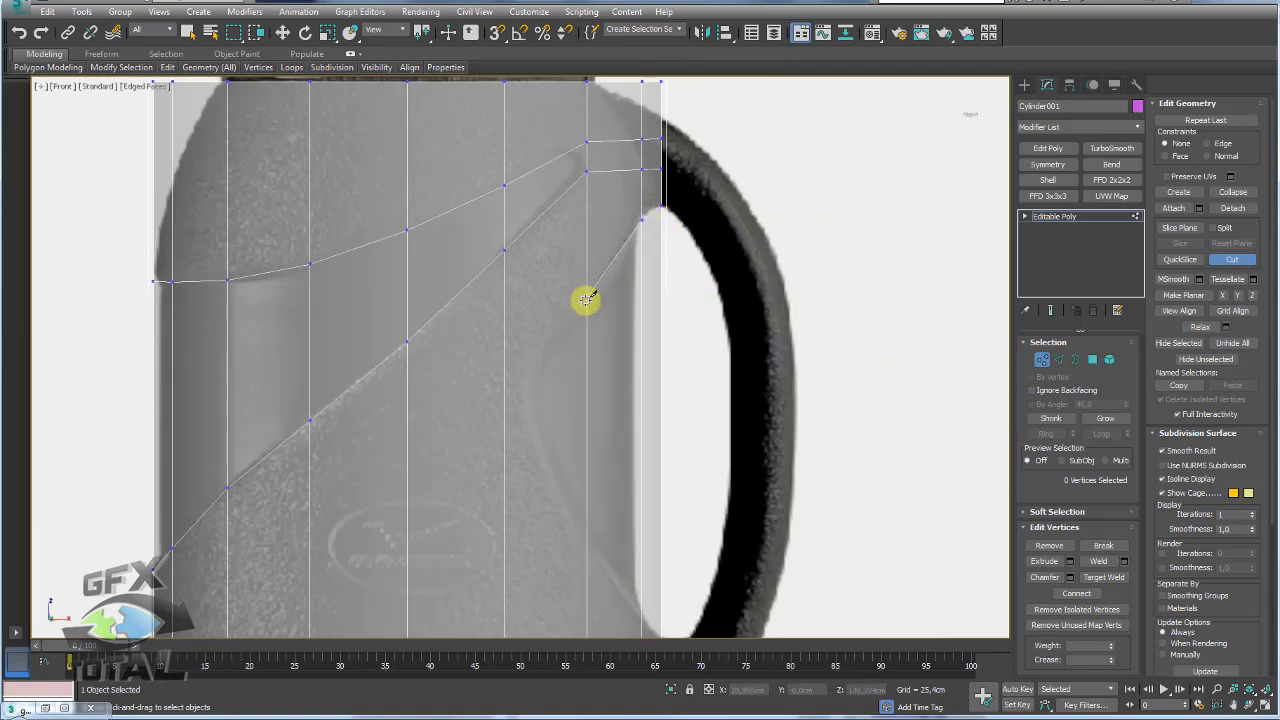
pyautogui.click(587, 297)
pyautogui.click(534, 371)
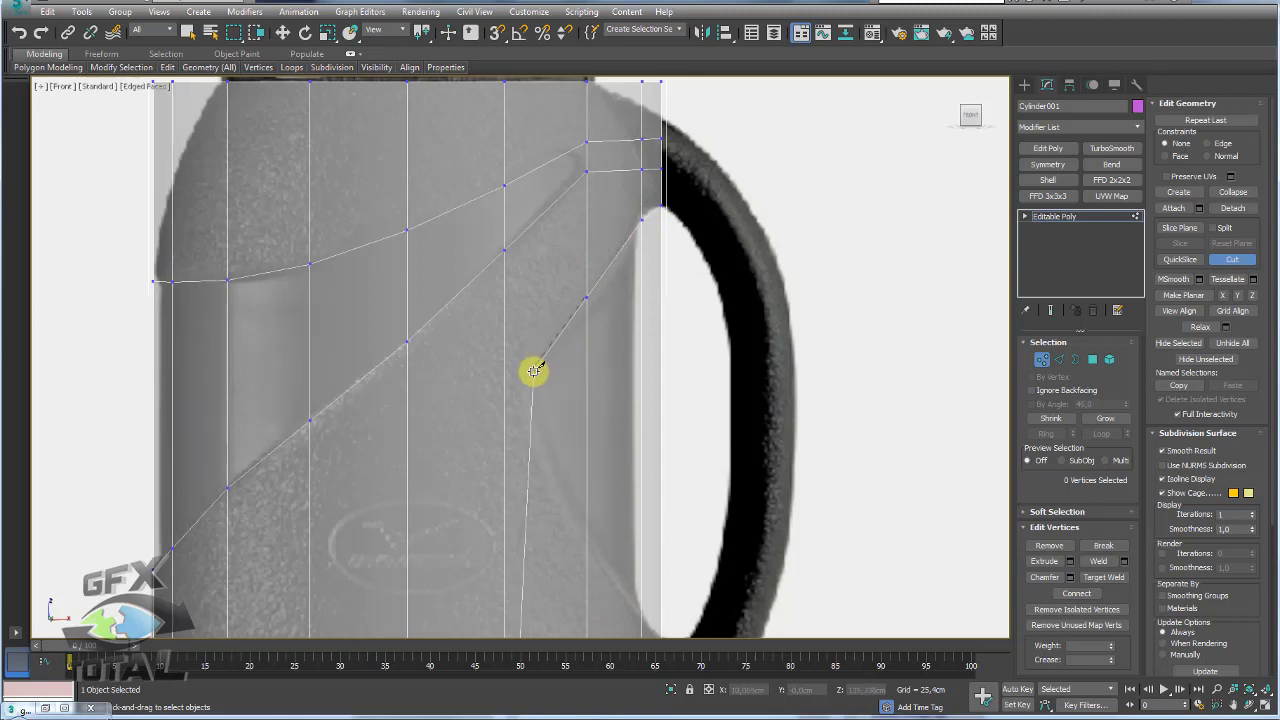
pyautogui.click(536, 430)
pyautogui.click(586, 533)
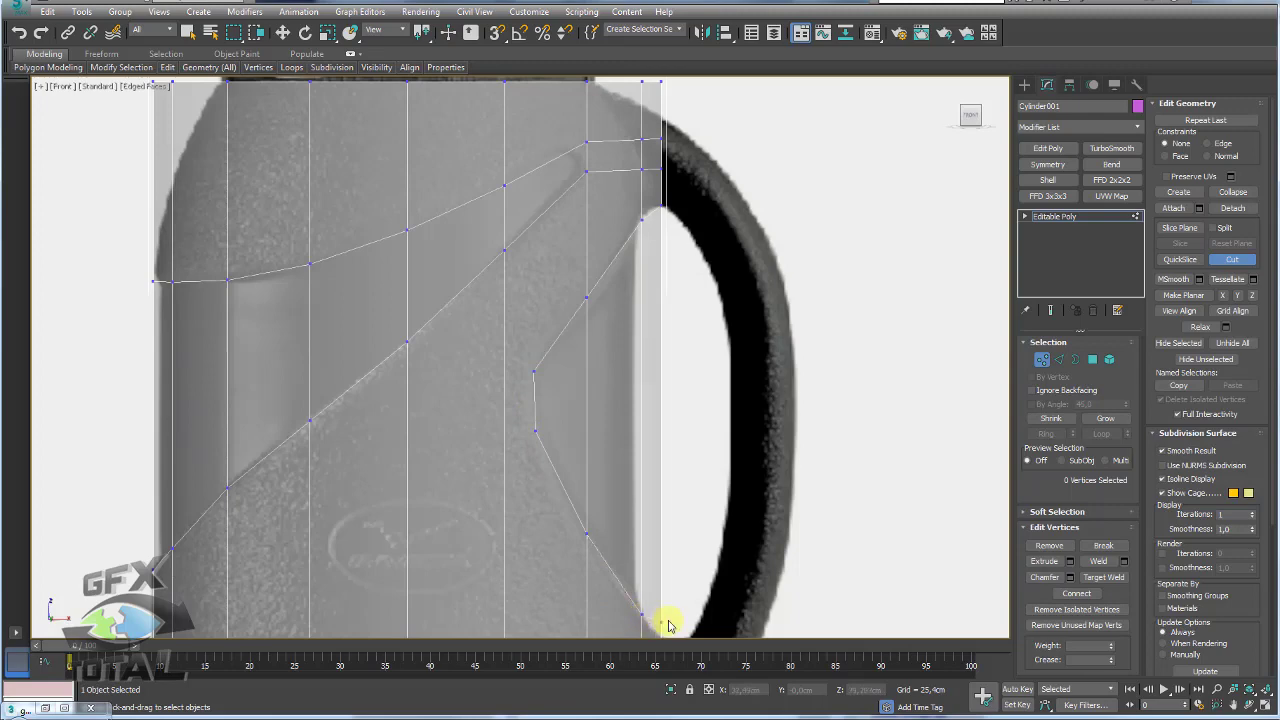
# Step: Cancel the dangling cut and draw a new diagonal cut to the body's left border
pyautogui.moveTo(668, 626)
pyautogui.mouseDown(button='middle')
pyautogui.moveTo(629, 423)
pyautogui.moveTo(632, 452)
pyautogui.mouseUp(button='middle')
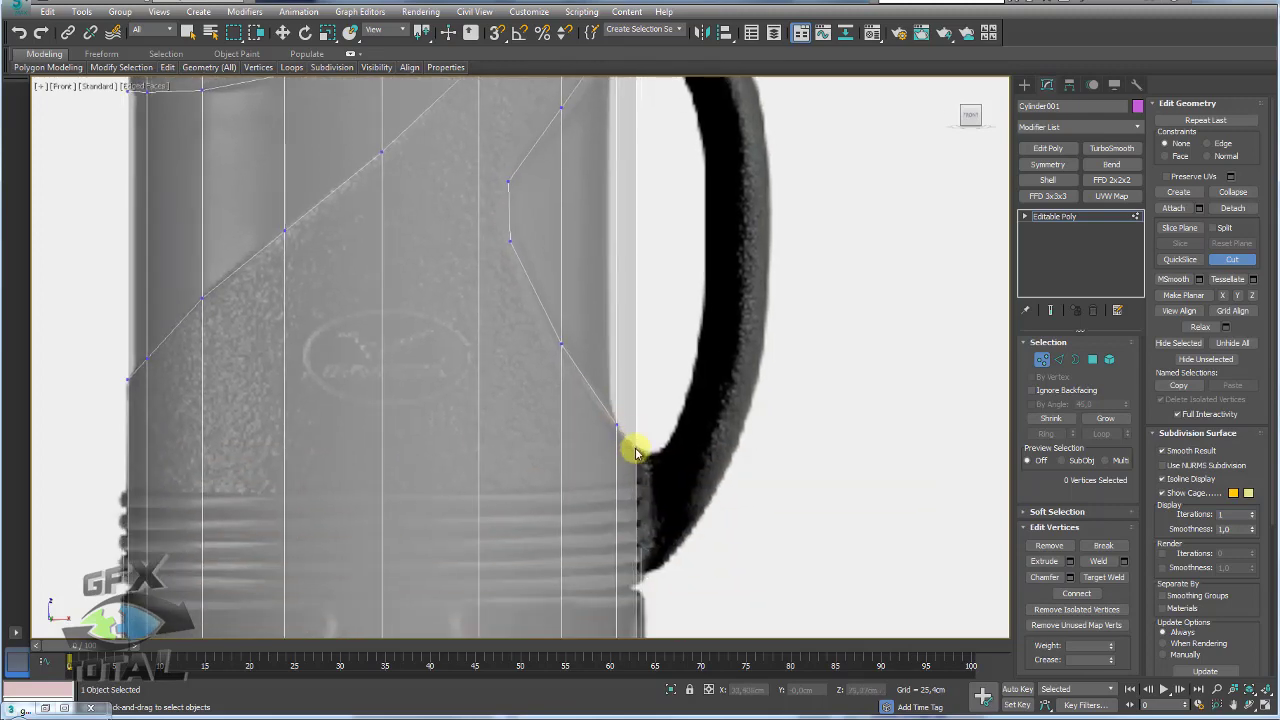
pyautogui.scroll(-4, 630, 350)
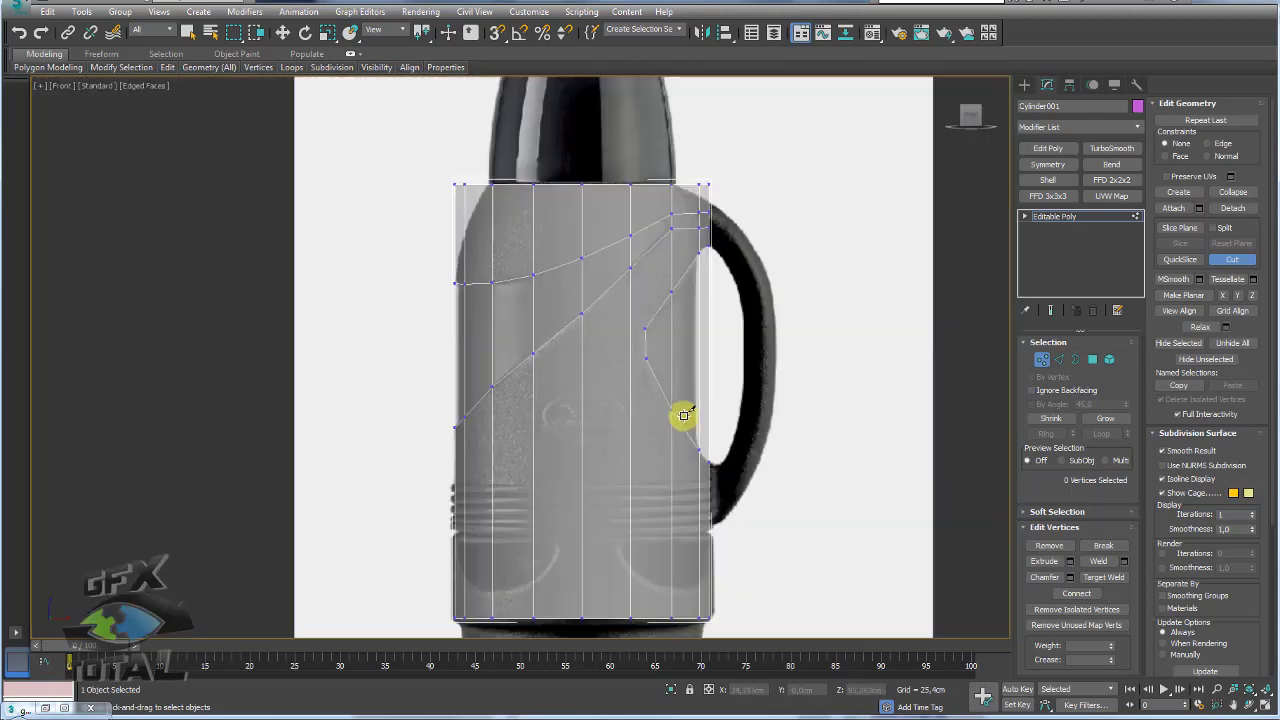
pyautogui.moveTo(596, 350)
pyautogui.mouseDown(button='middle')
pyautogui.moveTo(603, 358)
pyautogui.moveTo(626, 318)
pyautogui.mouseUp(button='middle')
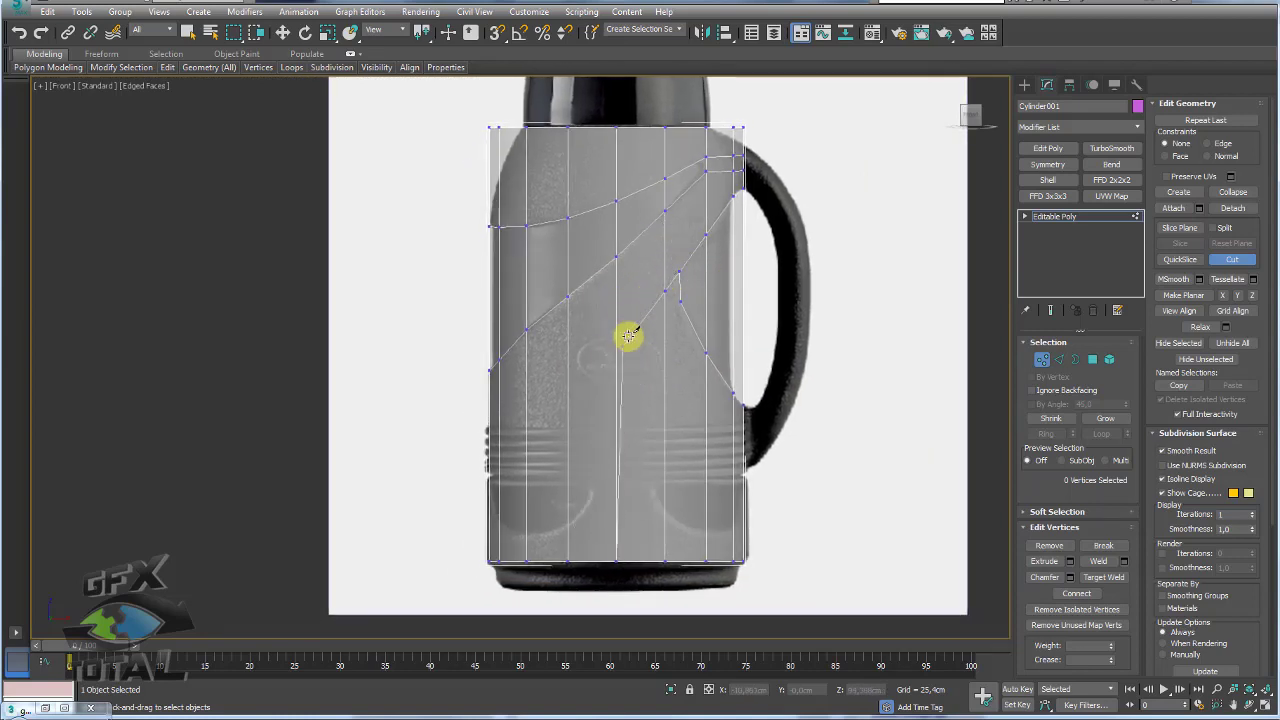
pyautogui.scroll(4, 660, 282)
pyautogui.rightClick(563, 394)
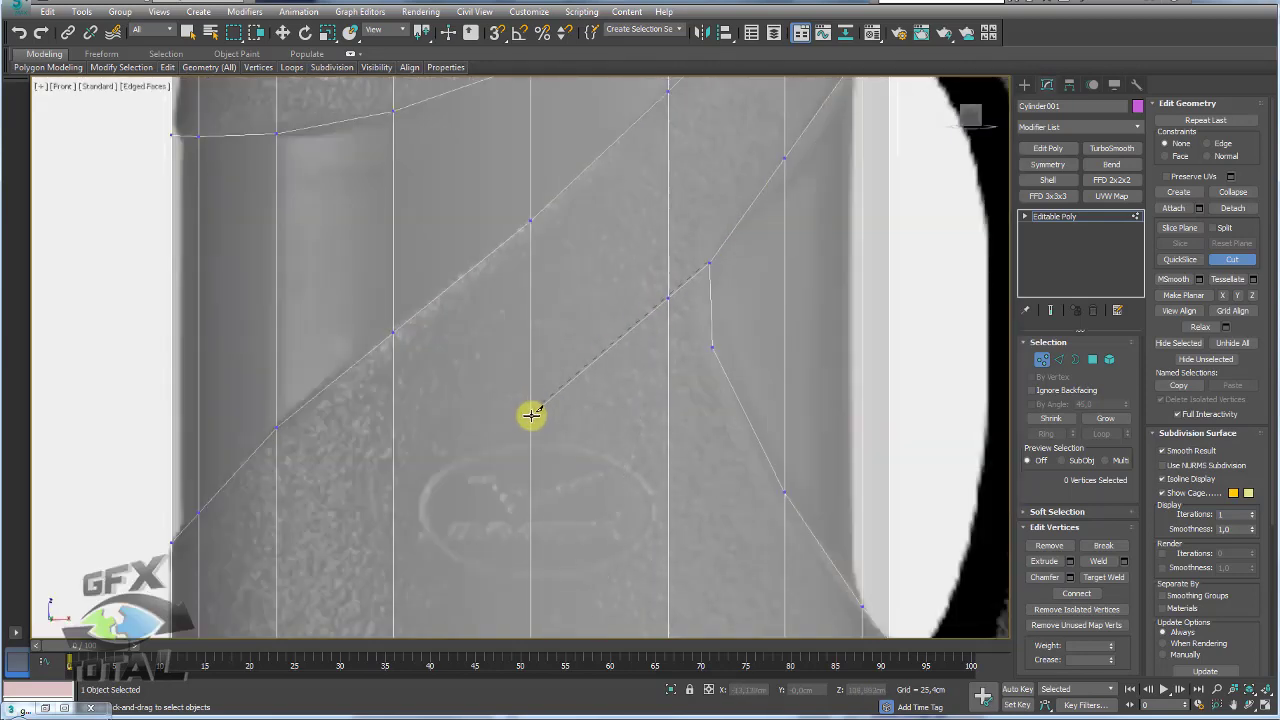
pyautogui.click(531, 416)
pyautogui.scroll(-4, 443, 480)
pyautogui.click(422, 497)
pyautogui.click(382, 530)
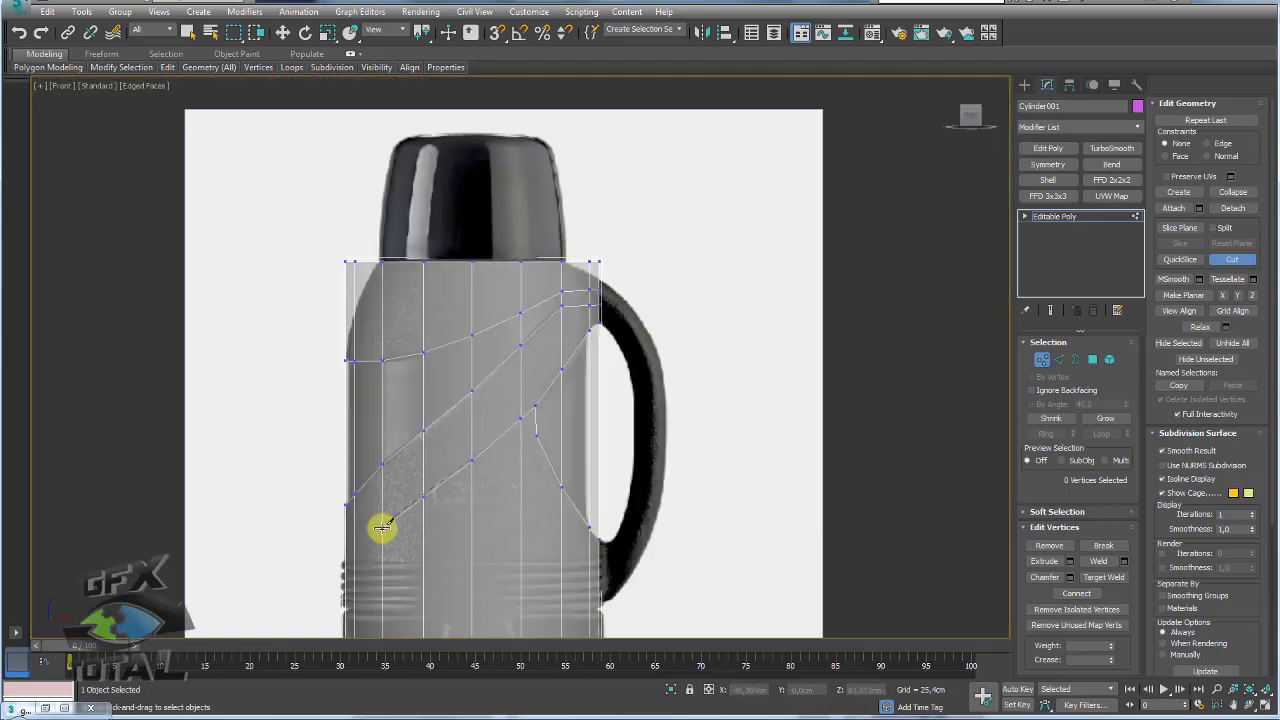
pyautogui.click(346, 529)
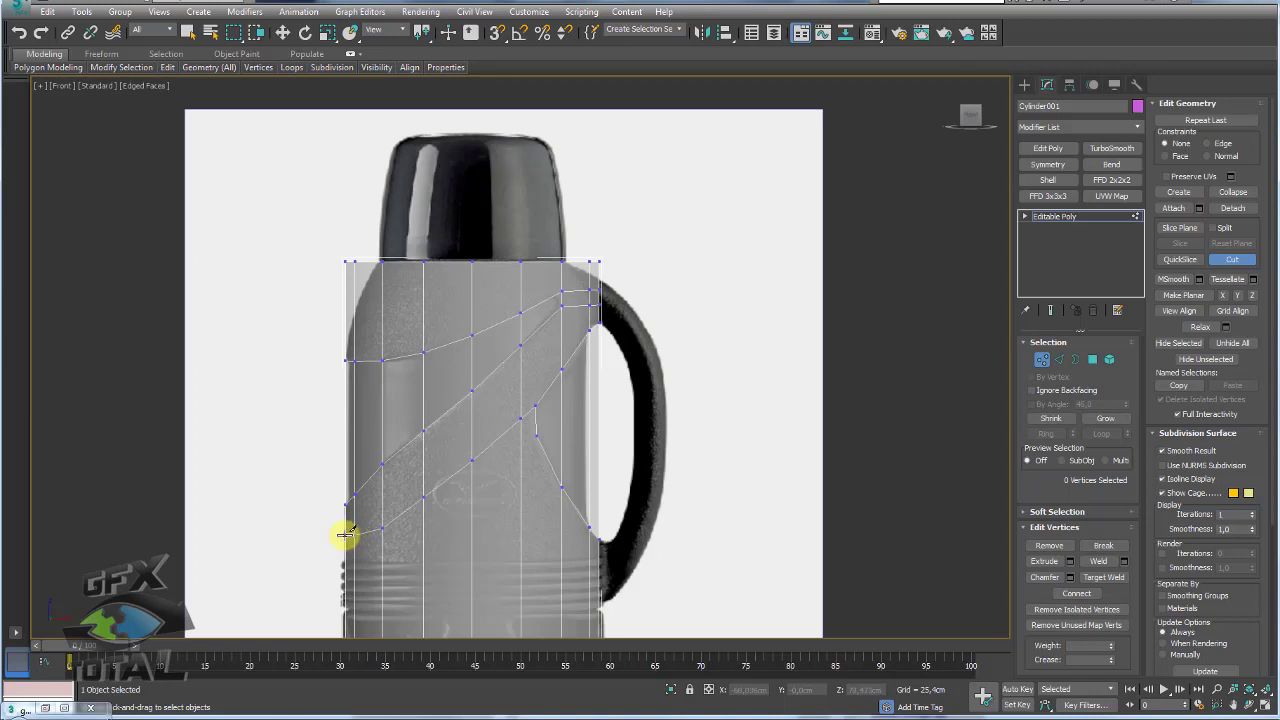
# Step: Add a parallel cut from near the handle to the left edge, closing the slot's lower corner
pyautogui.moveTo(510, 456); pyautogui.dragTo(592, 313, button='middle')
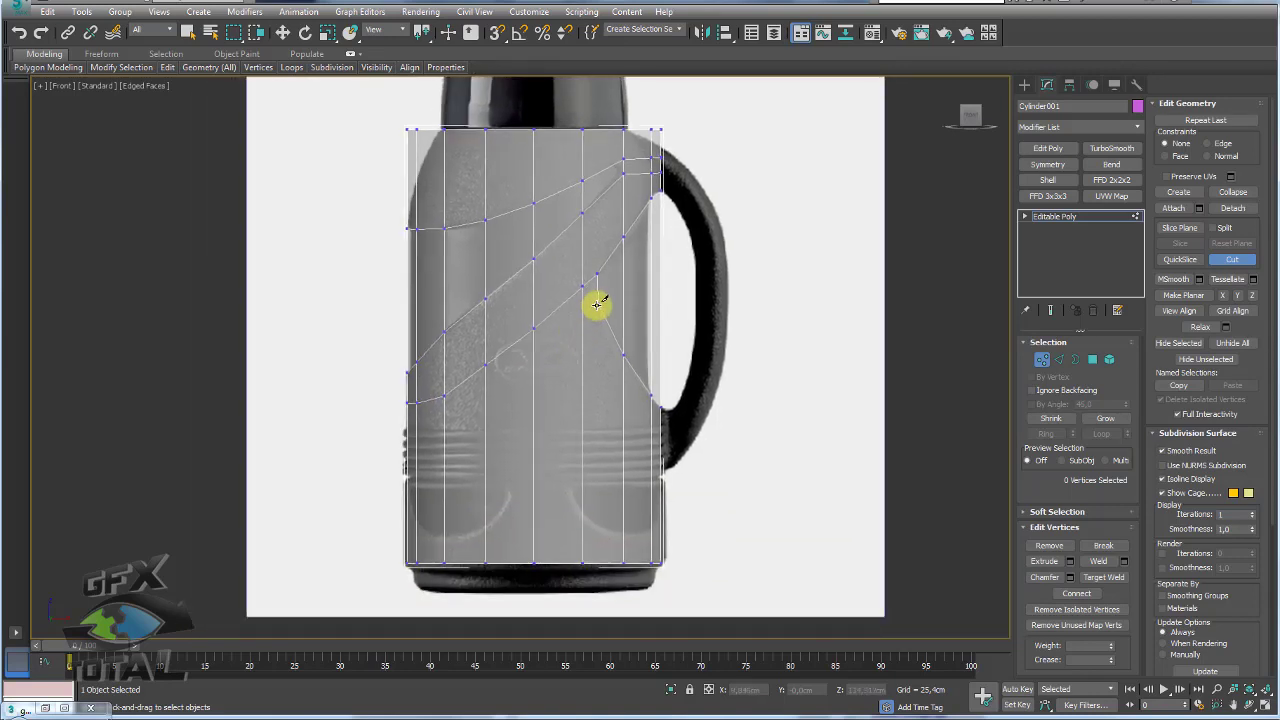
pyautogui.click(598, 302)
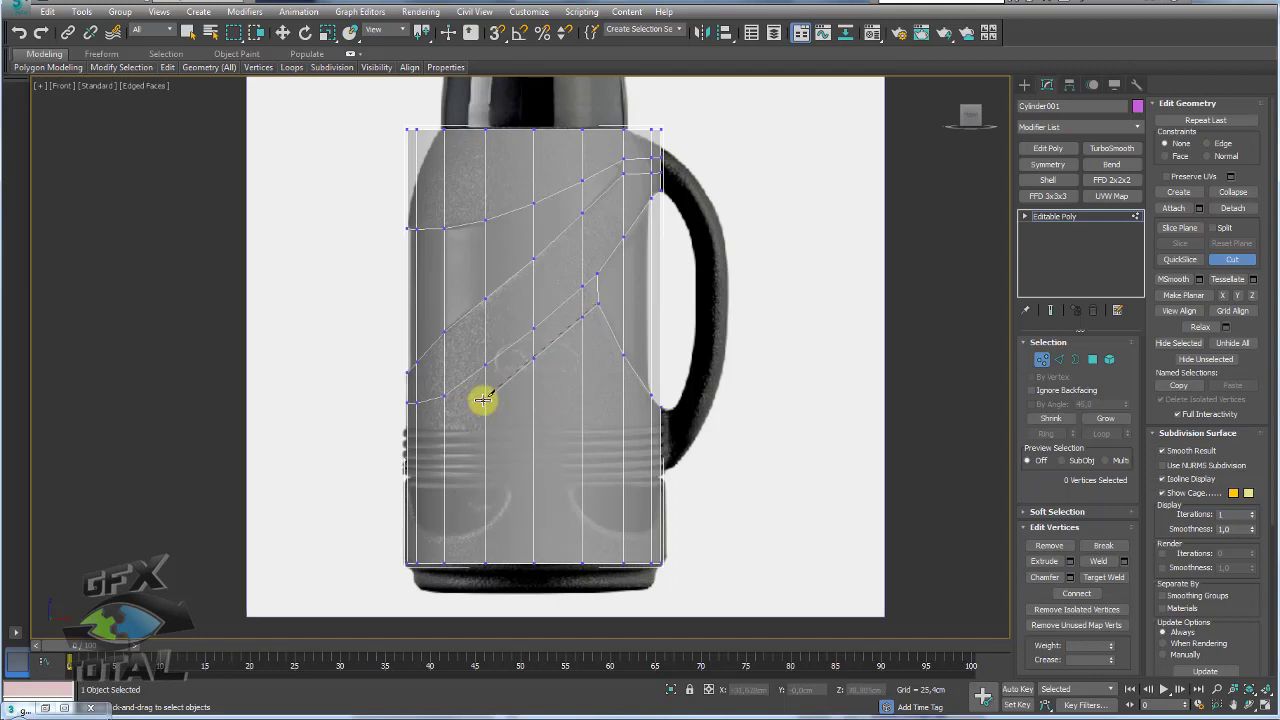
pyautogui.click(409, 405)
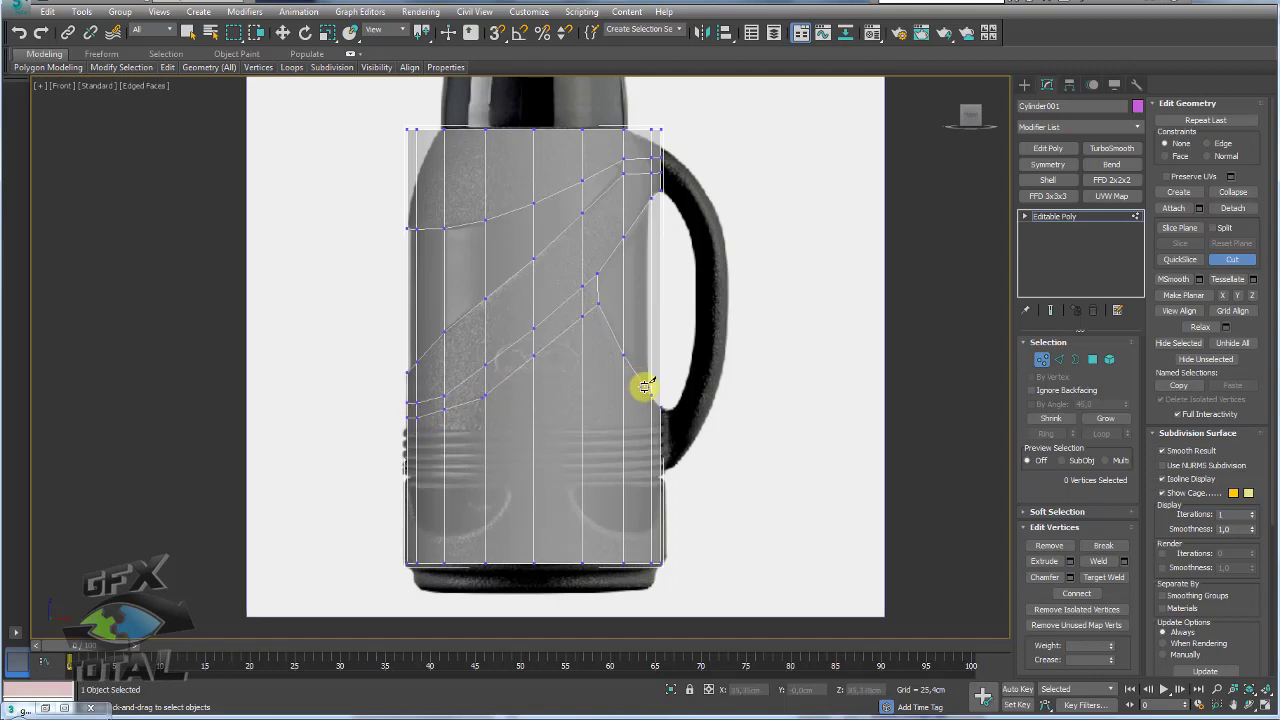
pyautogui.moveTo(662, 407)
pyautogui.mouseDown()
pyautogui.moveTo(505, 387)
pyautogui.moveTo(371, 414)
pyautogui.mouseUp()
pyautogui.scroll(5, 514, 394)
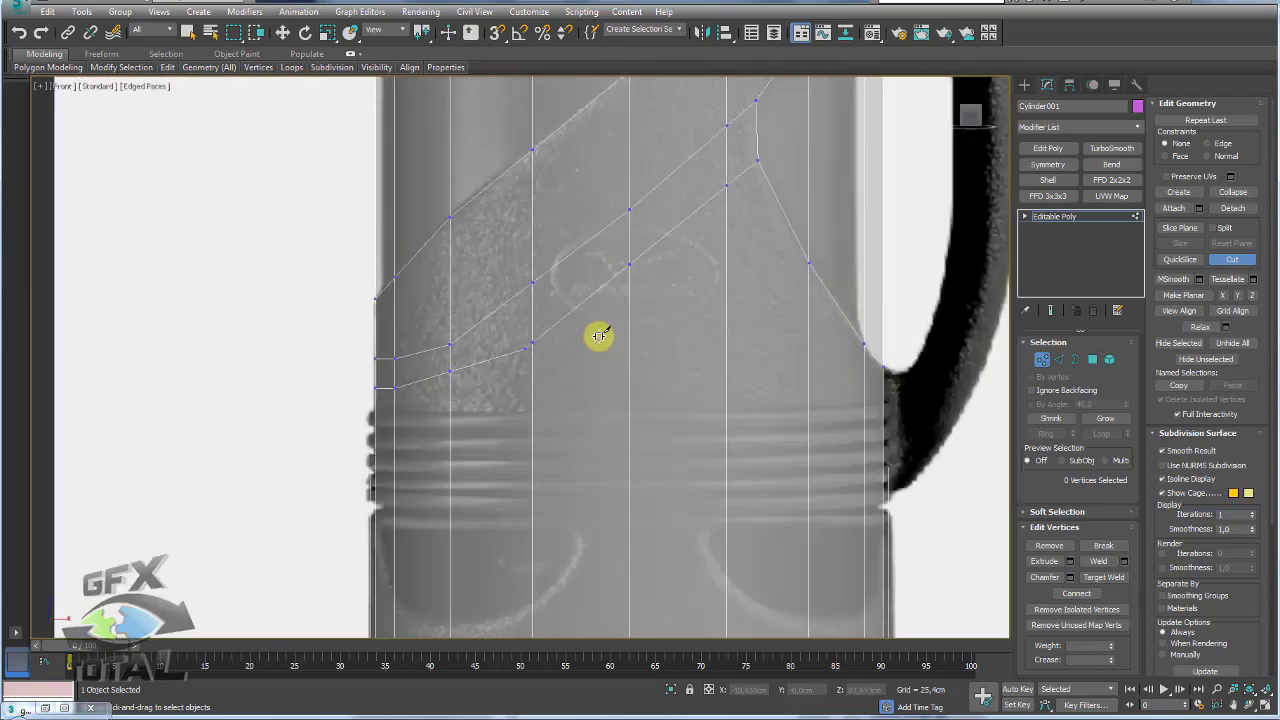
pyautogui.click(525, 347)
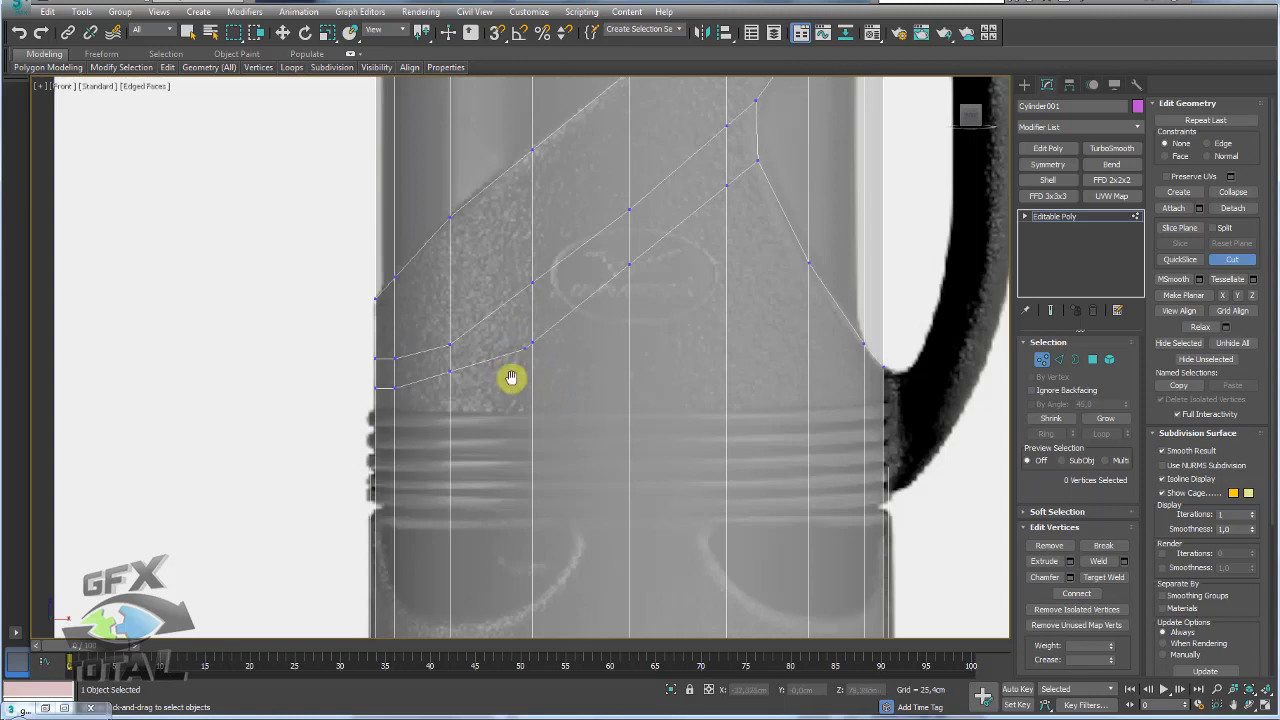
pyautogui.moveTo(511, 377); pyautogui.dragTo(401, 450, button='middle')
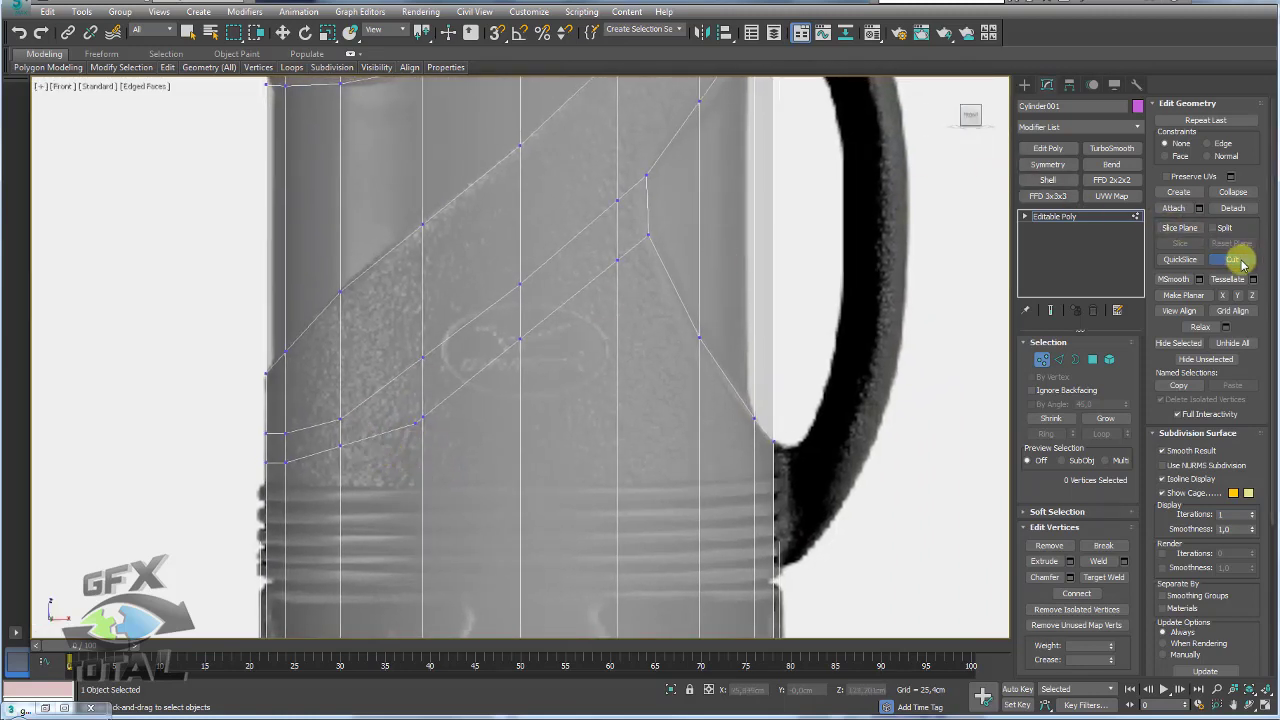
# Step: Turn off Cut and zoom in closely on the body mesh
pyautogui.click(1104, 577)
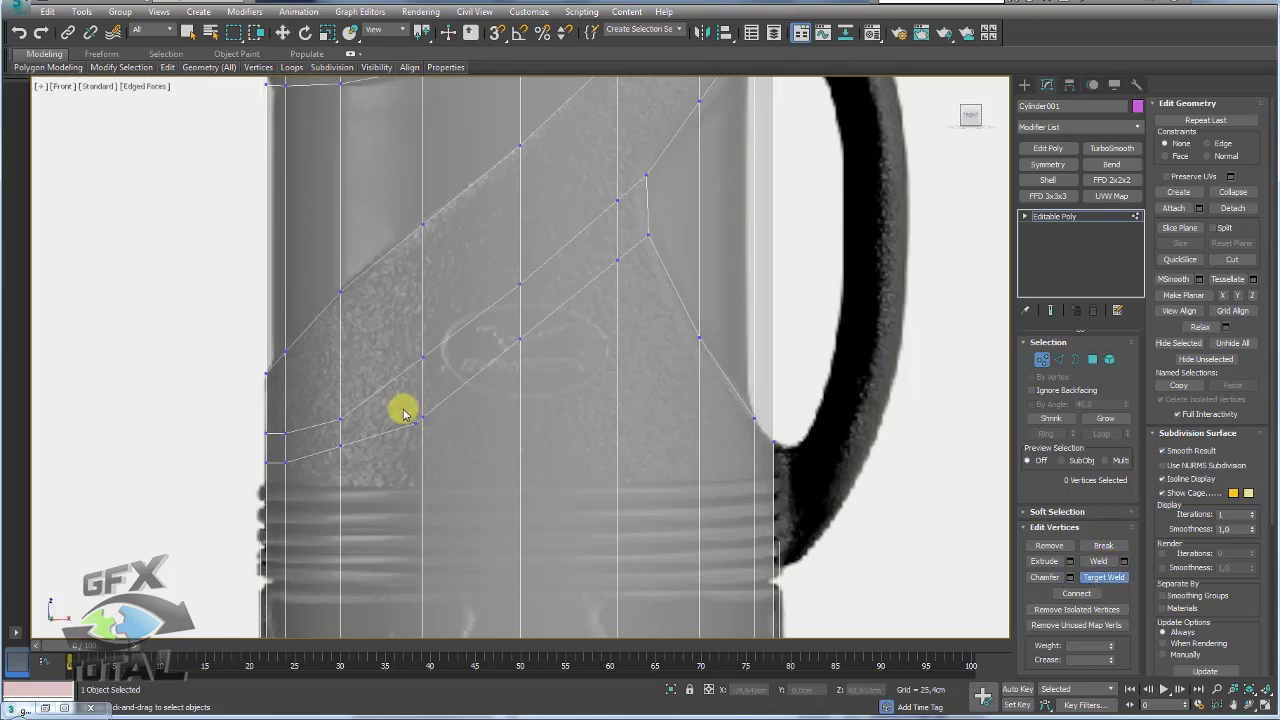
pyautogui.scroll(-1, 497, 454)
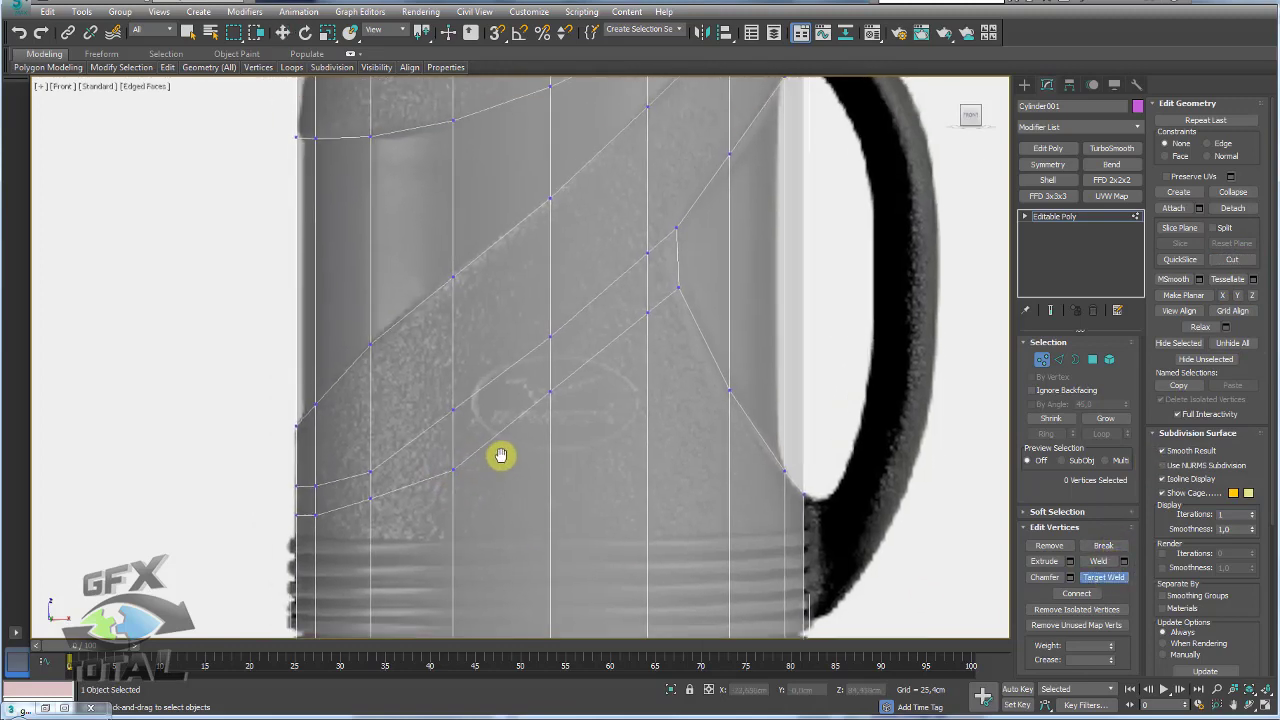
pyautogui.scroll(-1, 560, 430)
pyautogui.scroll(-4, 660, 393)
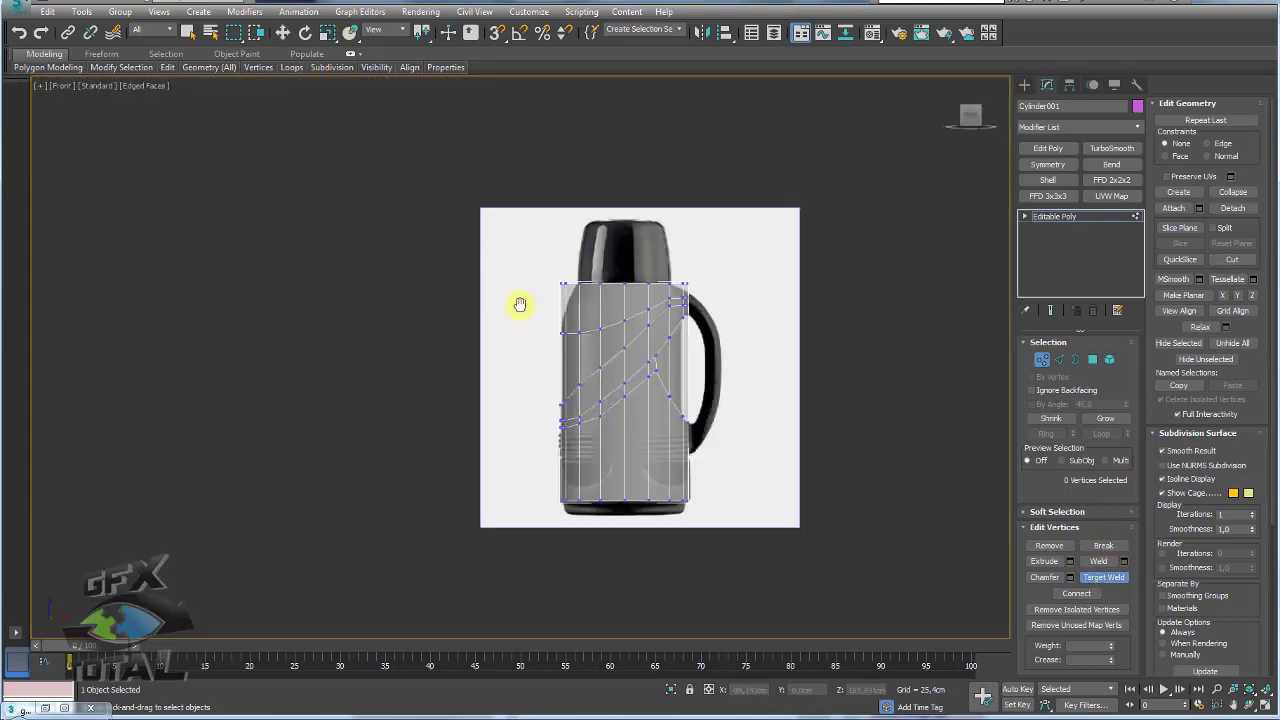
pyautogui.moveTo(520, 304); pyautogui.dragTo(508, 277, button='middle')
pyautogui.scroll(5, 526, 323)
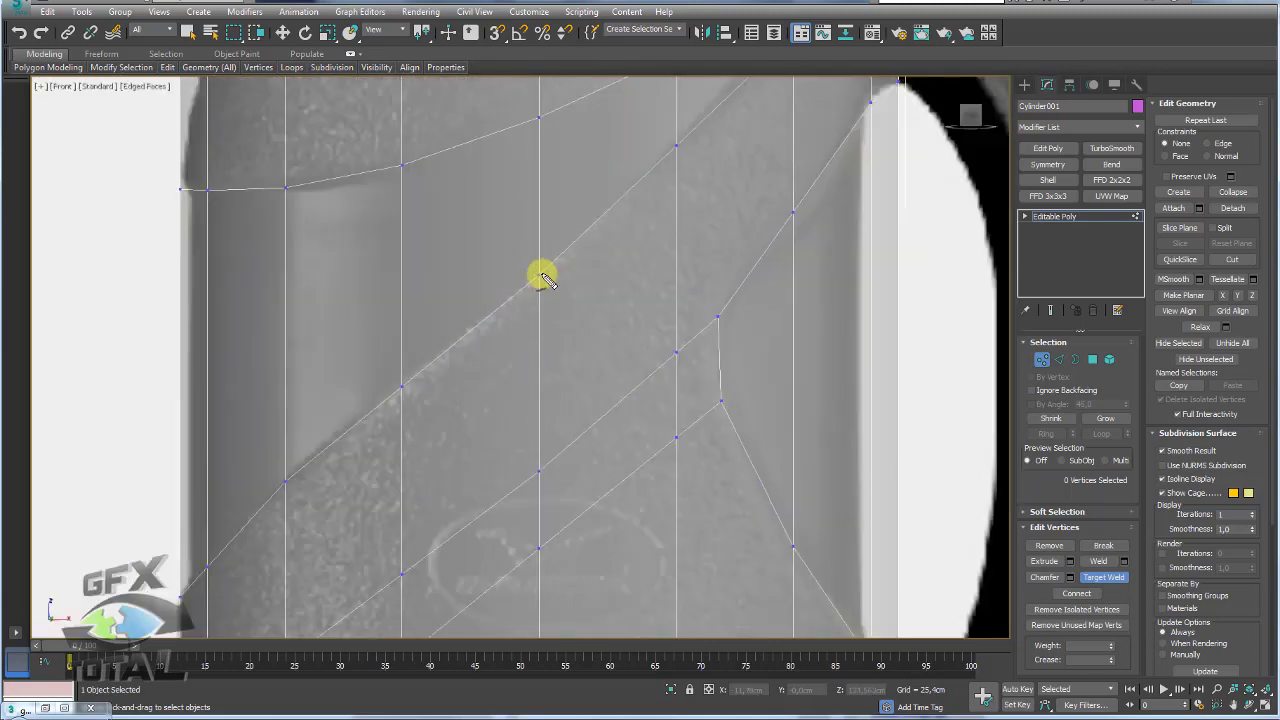
pyautogui.scroll(-2, 580, 295)
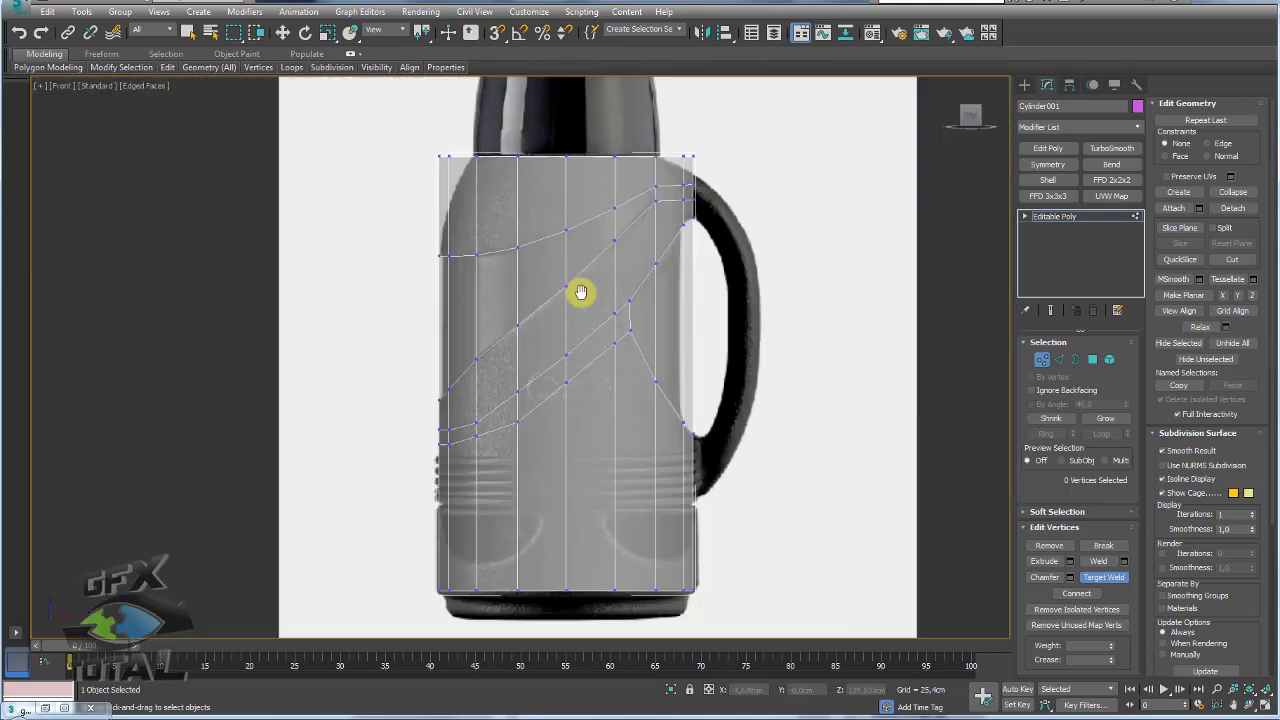
pyautogui.scroll(-3, 572, 288)
# Step: Box-select all body vertices with Move, then return to Editable Poly object level
pyautogui.press('w')
pyautogui.moveTo(423, 191); pyautogui.dragTo(771, 480)
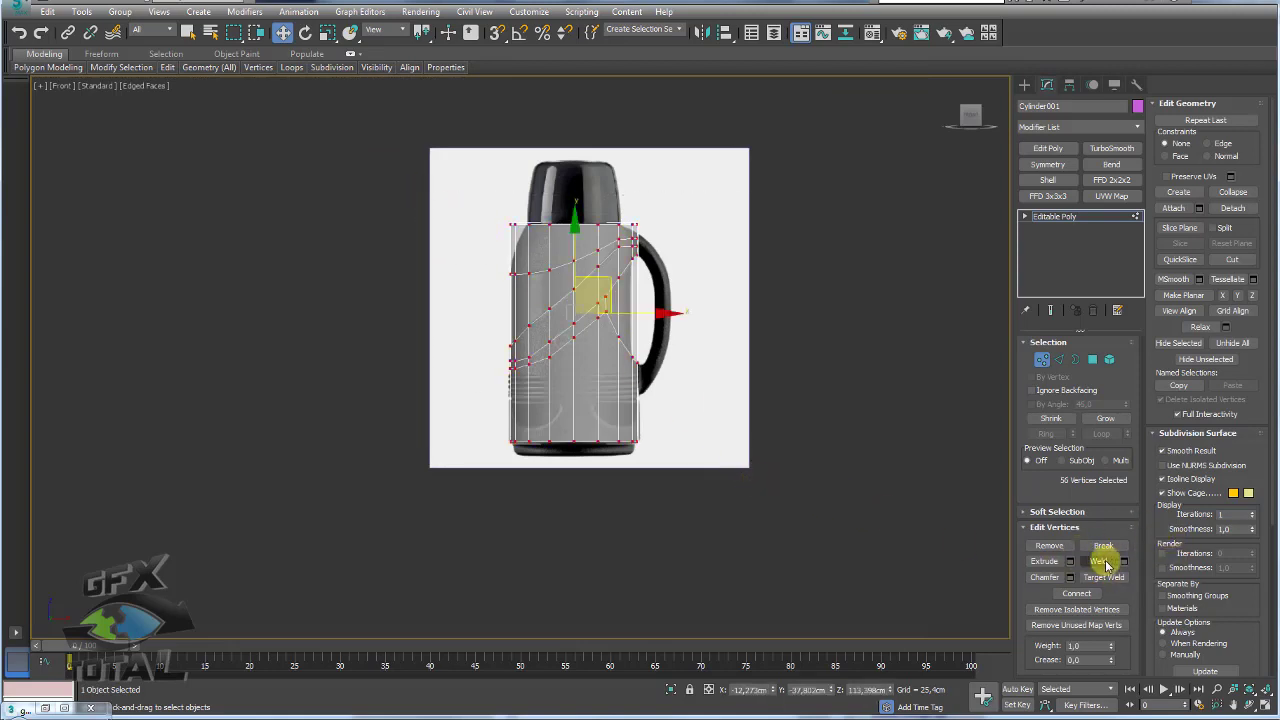
pyautogui.scroll(4, 645, 312)
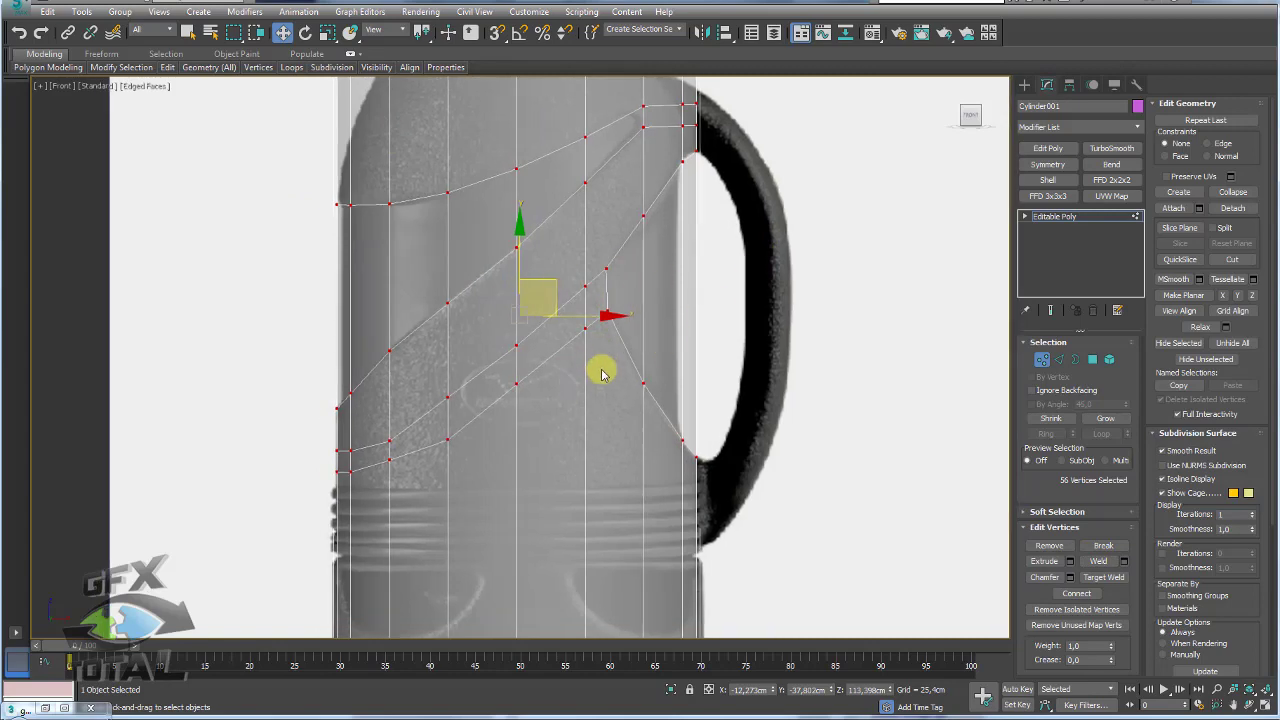
pyautogui.scroll(1, 600, 366)
pyautogui.scroll(2, 594, 351)
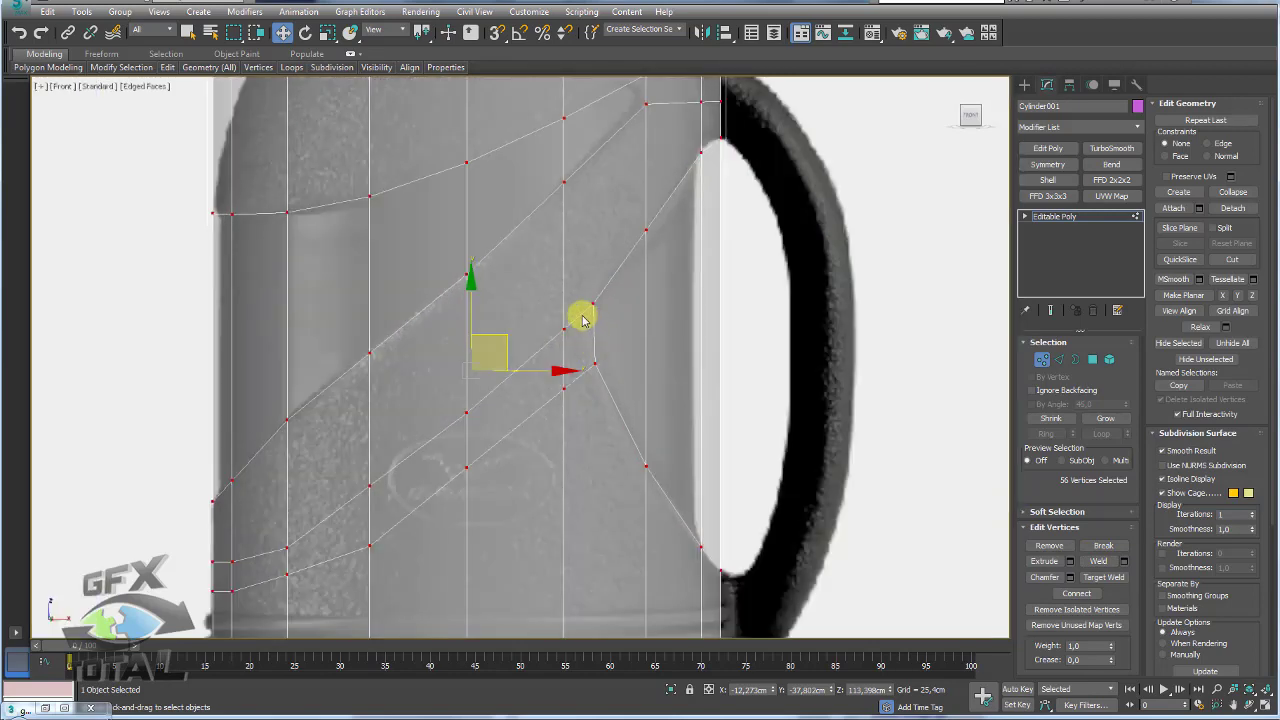
pyautogui.moveTo(583, 320); pyautogui.dragTo(556, 275, button='middle')
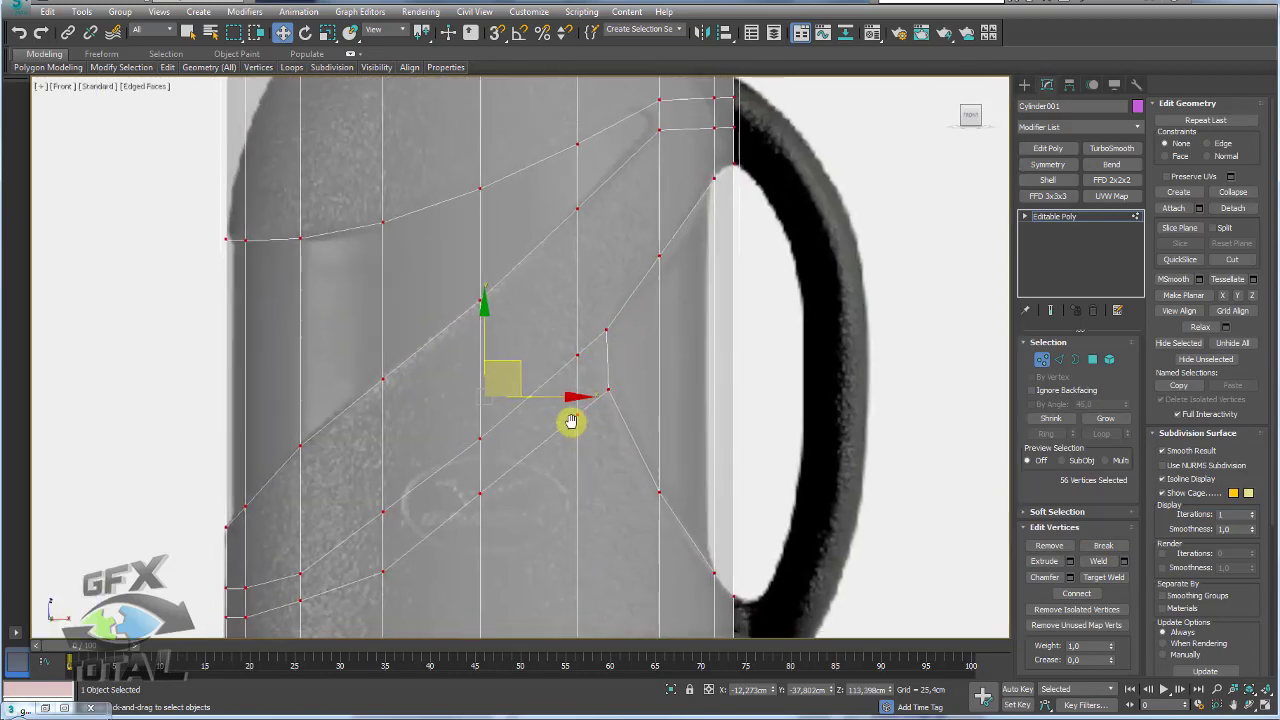
pyautogui.scroll(1, 606, 286)
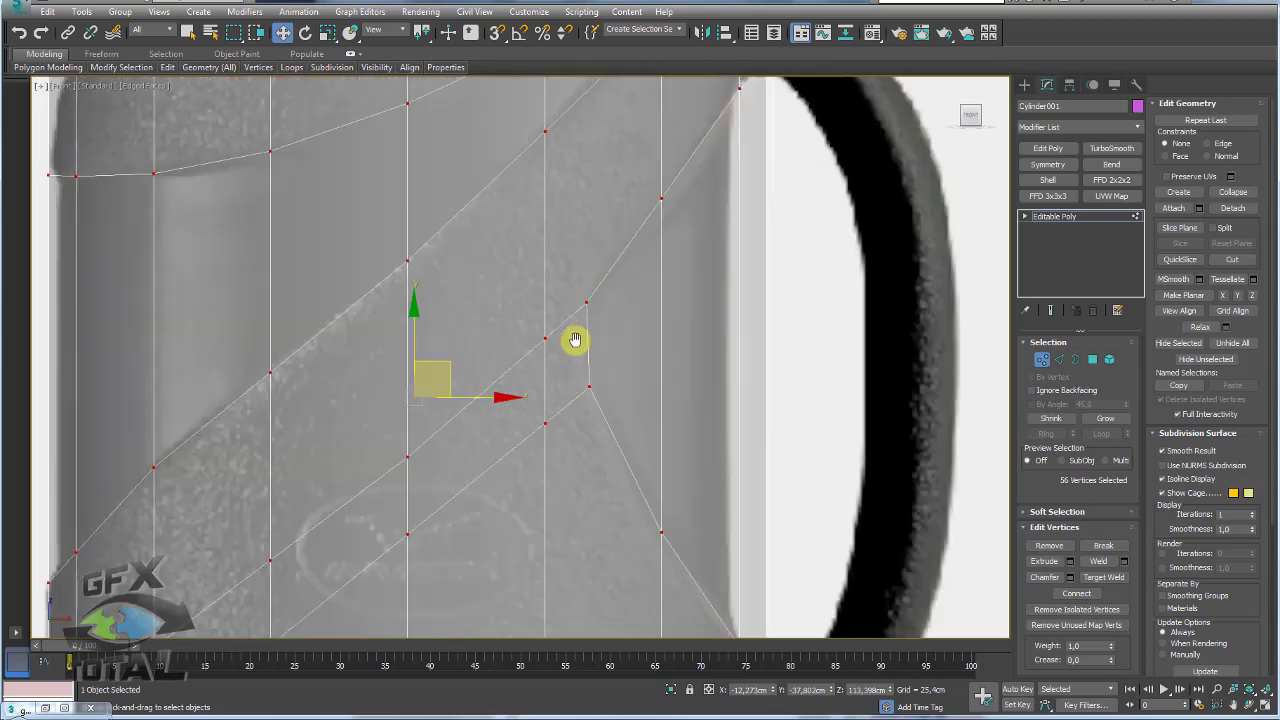
pyautogui.scroll(-2, 571, 343)
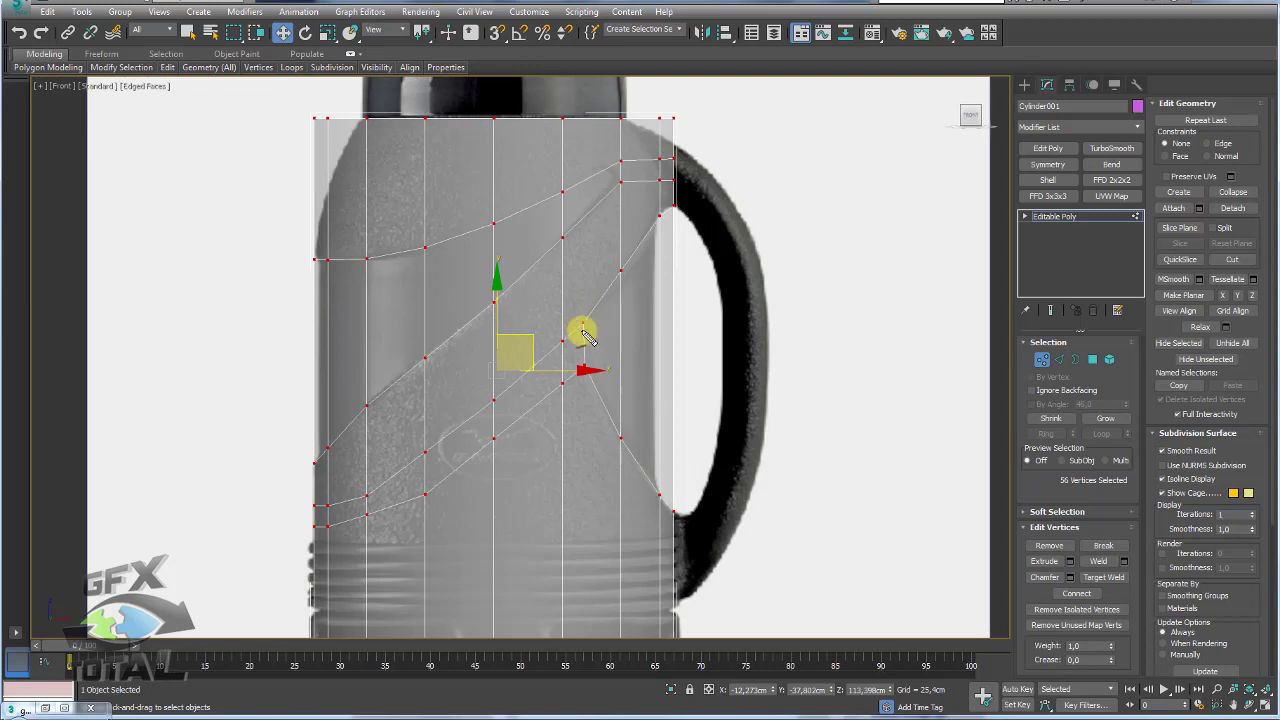
pyautogui.moveTo(583, 333); pyautogui.dragTo(587, 402)
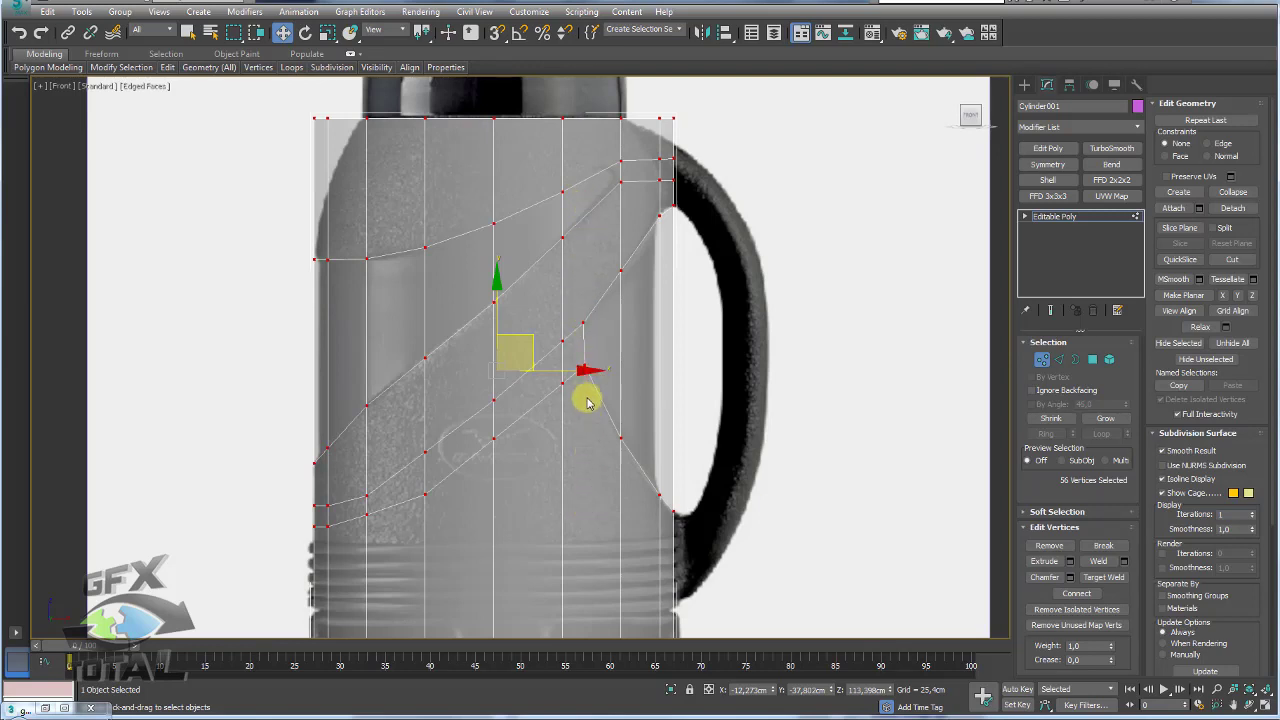
pyautogui.moveTo(567, 388); pyautogui.dragTo(582, 371)
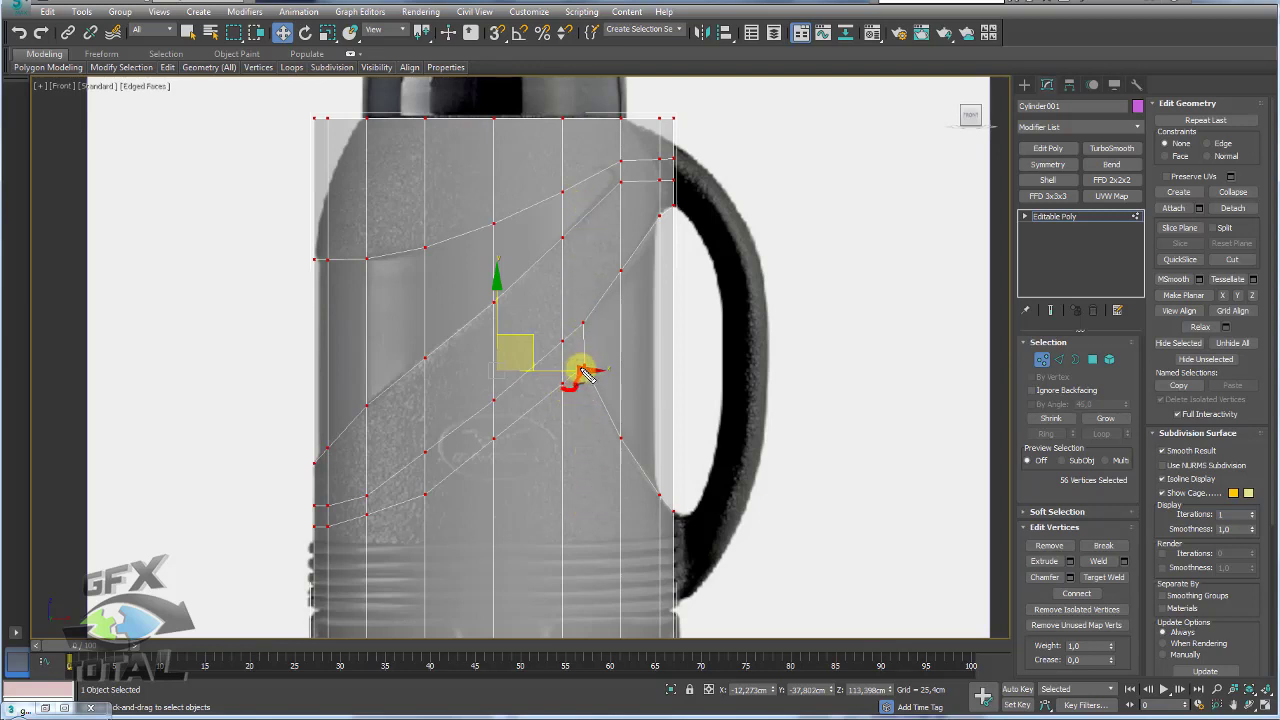
pyautogui.moveTo(586, 414); pyautogui.dragTo(614, 380, button='middle')
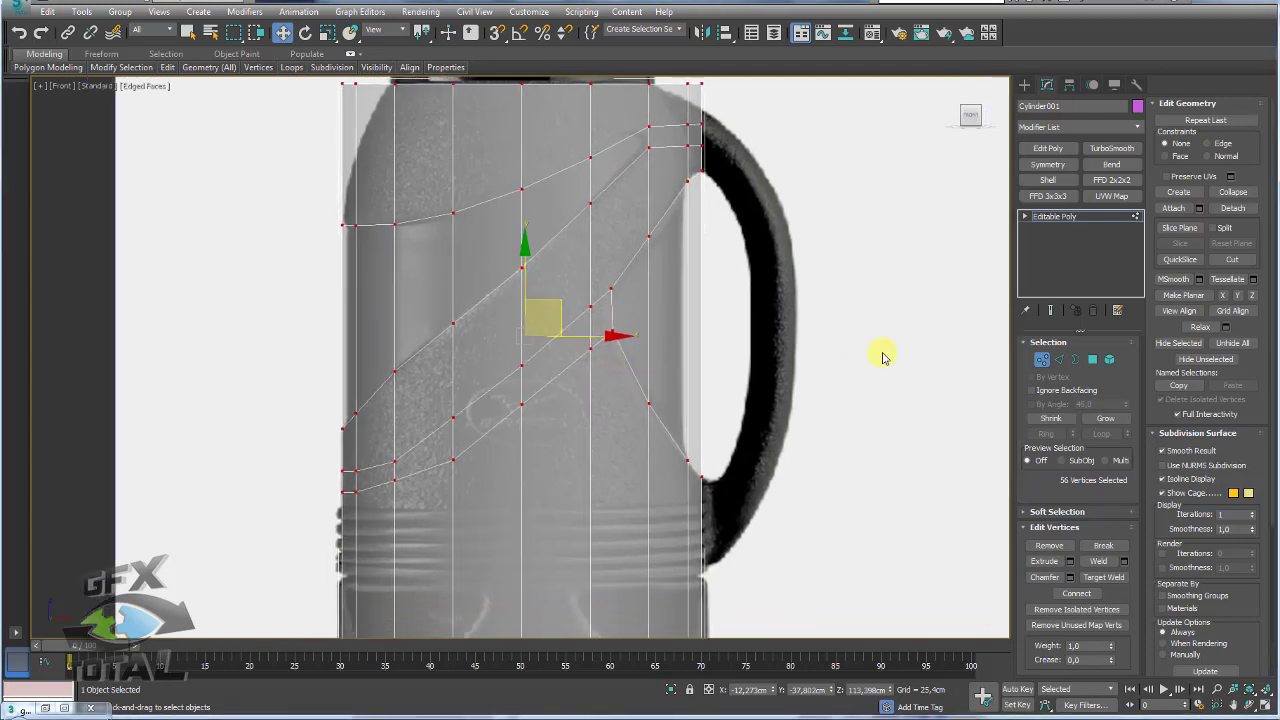
pyautogui.click(1060, 216)
pyautogui.scroll(3, 704, 340)
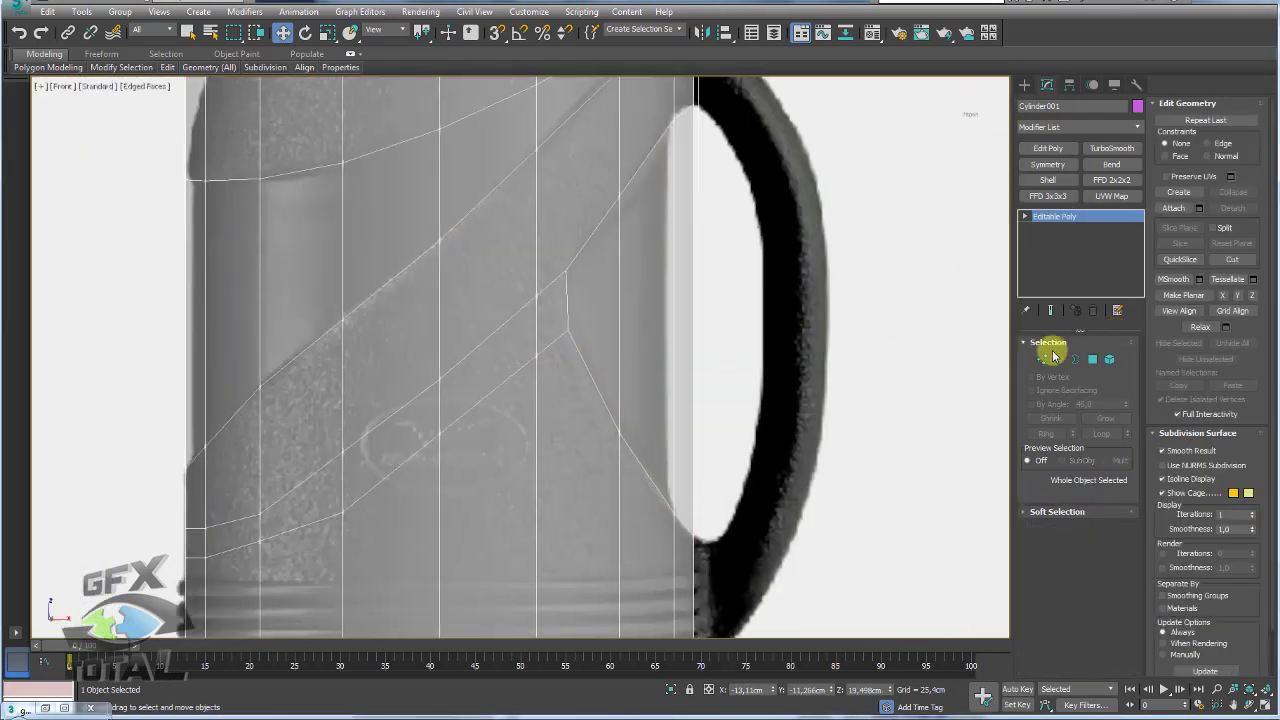
# Step: In Vertex mode, Target Weld the stray band vertex near the handle onto its neighbour
pyautogui.click(1042, 359)
pyautogui.click(725, 368)
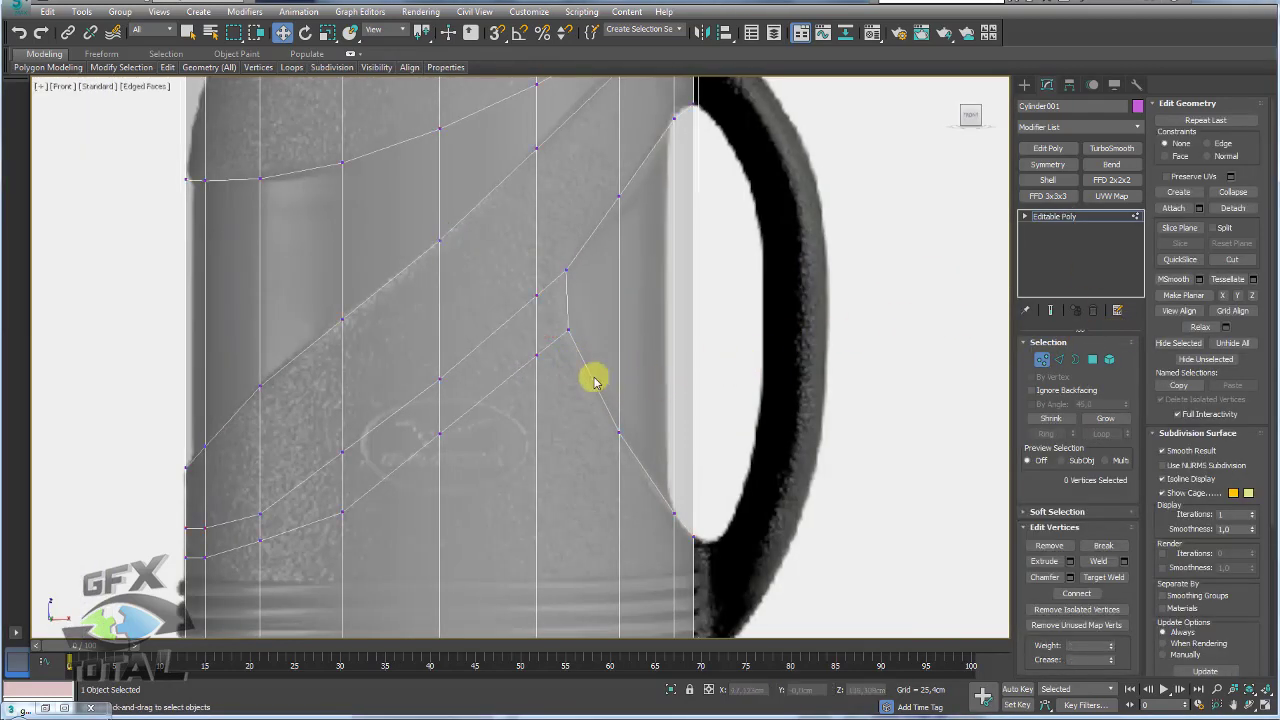
pyautogui.moveTo(541, 361); pyautogui.dragTo(566, 339)
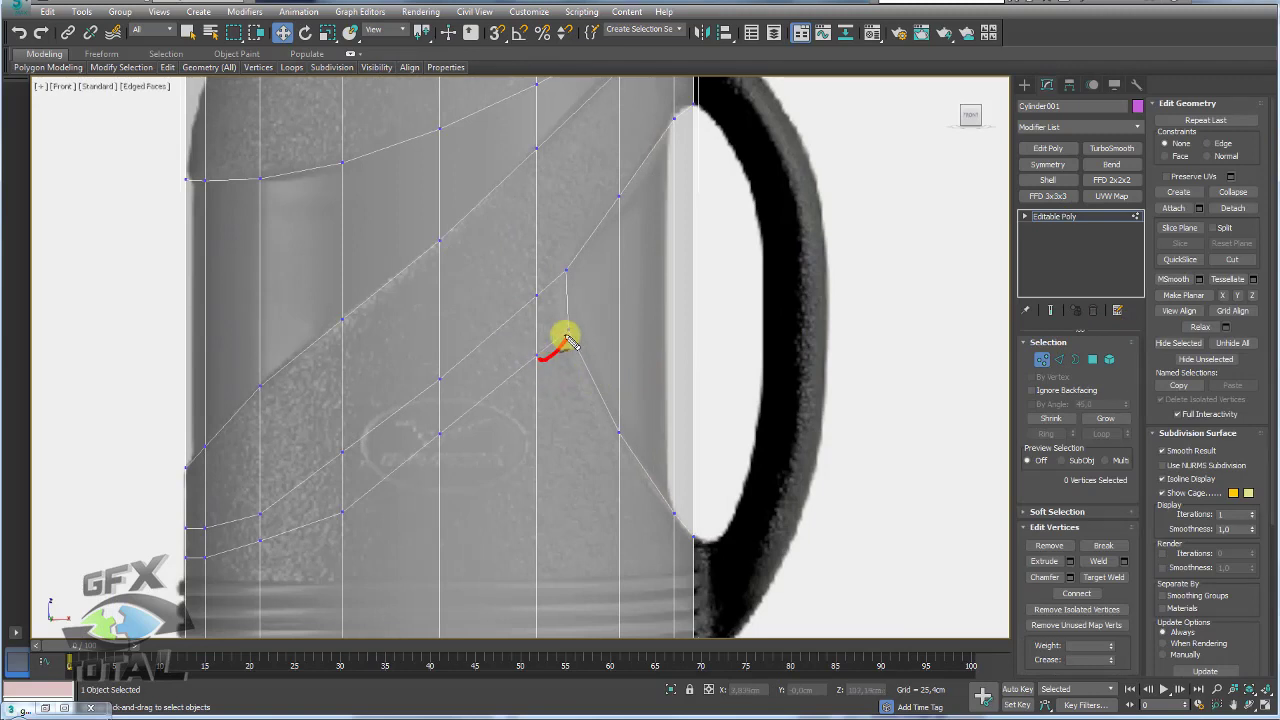
pyautogui.moveTo(533, 284); pyautogui.dragTo(560, 269)
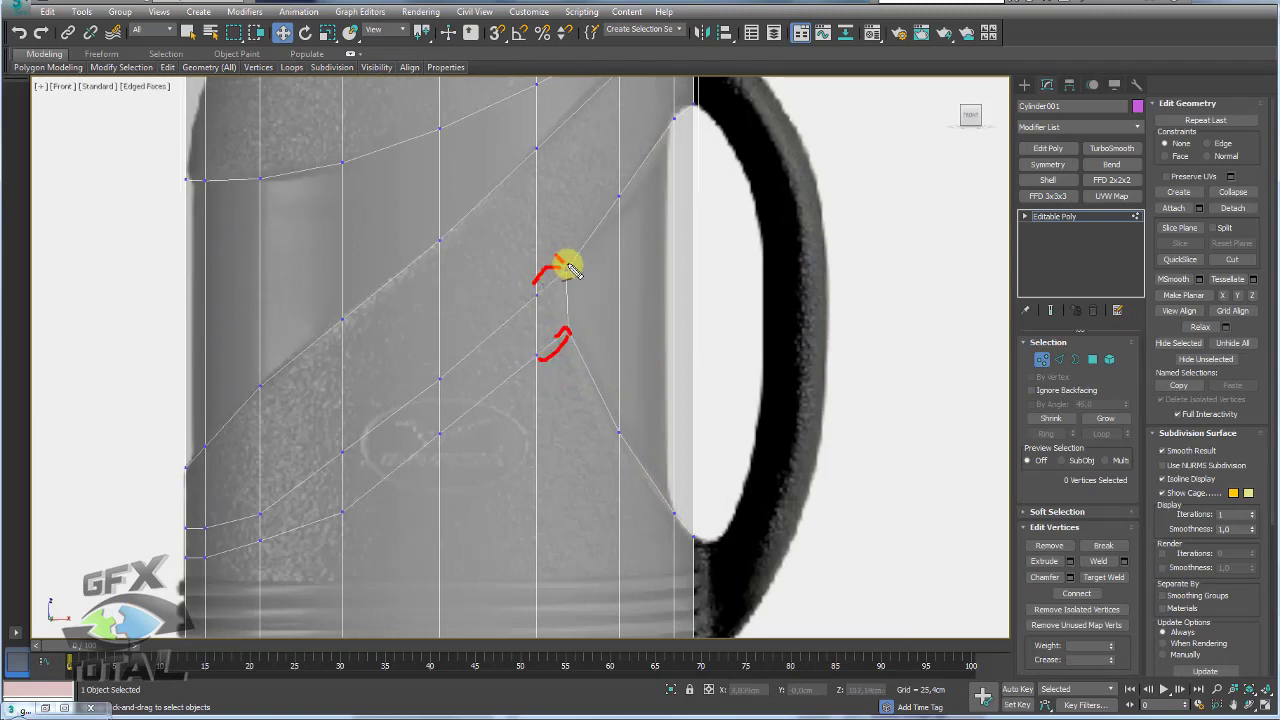
pyautogui.moveTo(551, 289); pyautogui.dragTo(540, 446, button='middle')
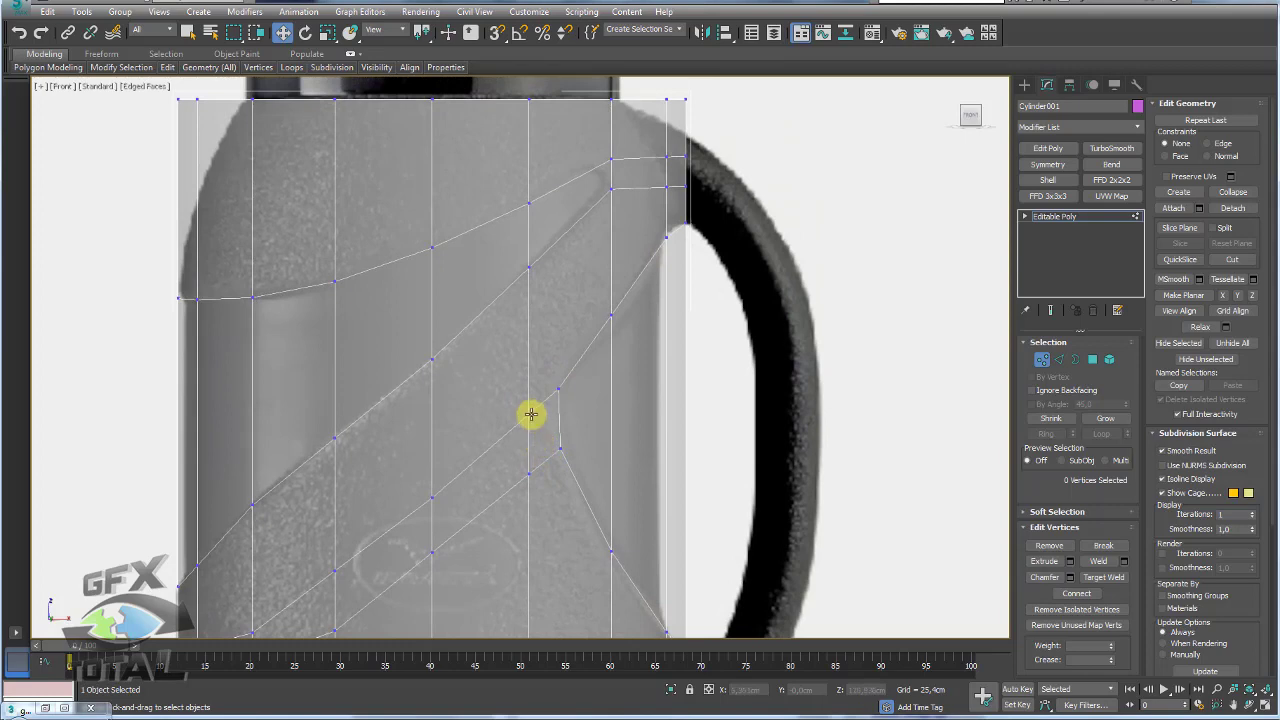
pyautogui.hotkey('ctrl', 'a')
pyautogui.scroll(-3, 529, 409)
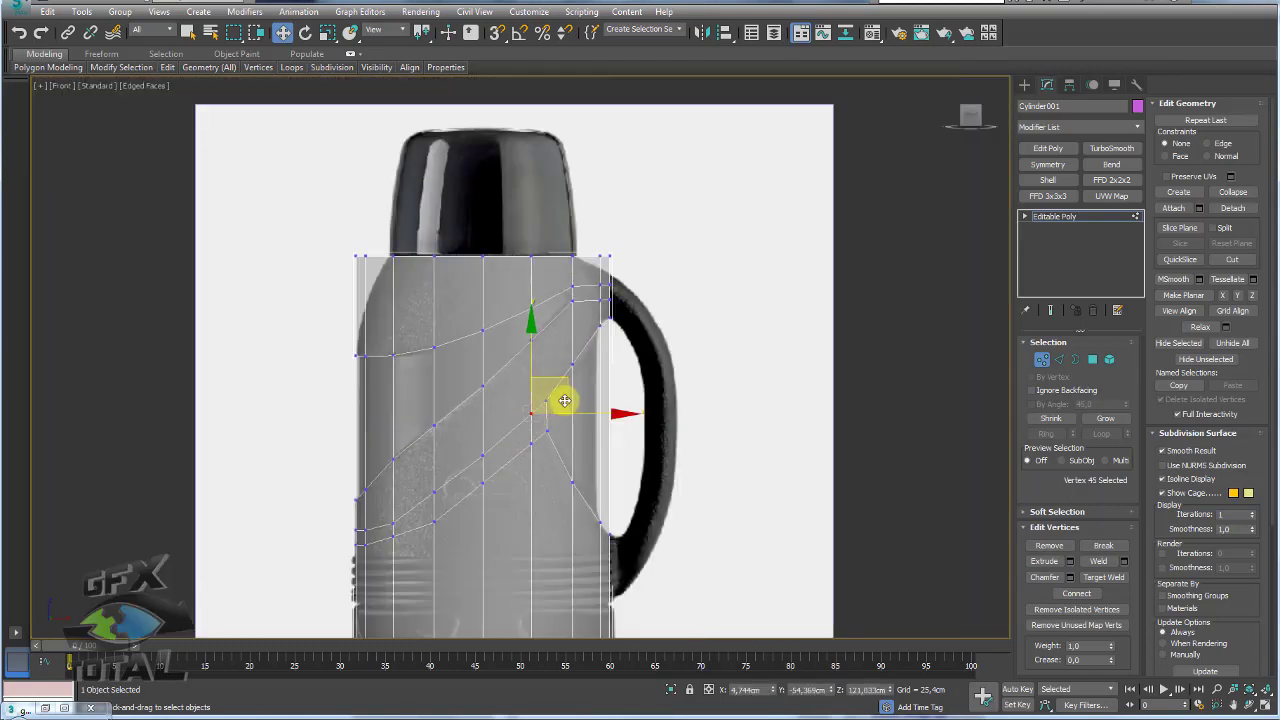
pyautogui.scroll(1, 565, 401)
pyautogui.scroll(3, 566, 417)
pyautogui.scroll(2, 597, 360)
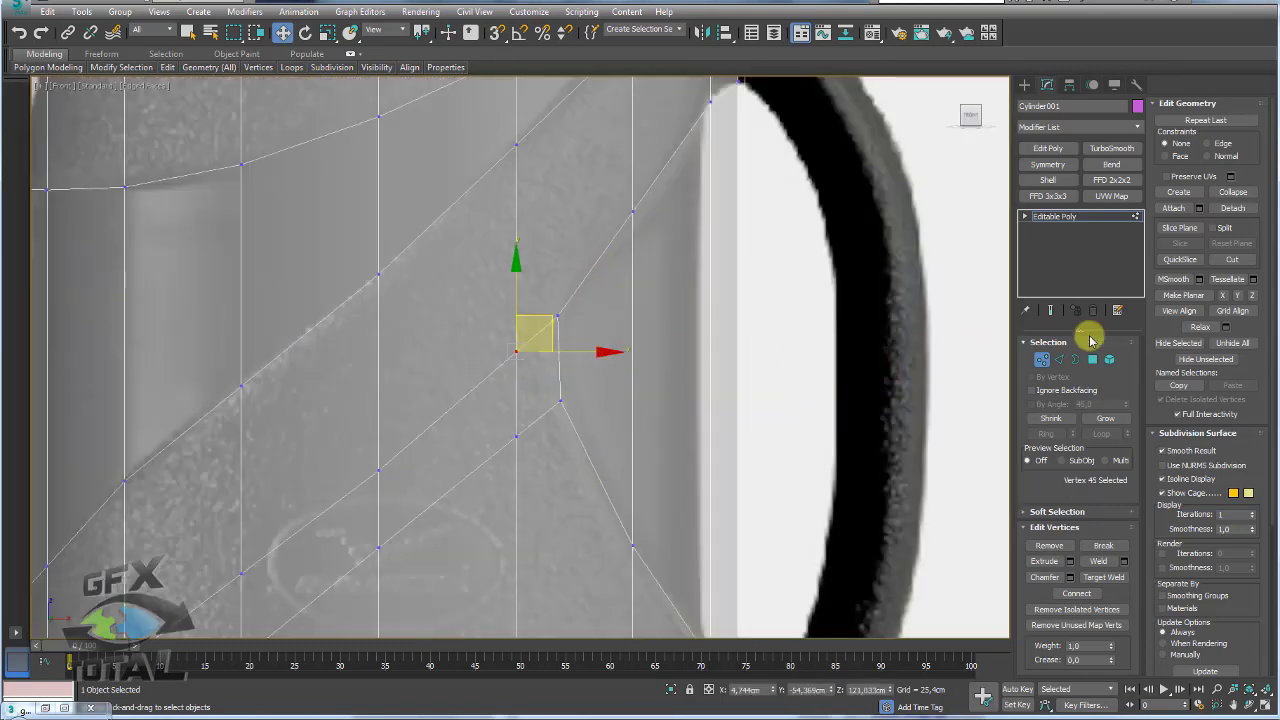
pyautogui.click(1108, 578)
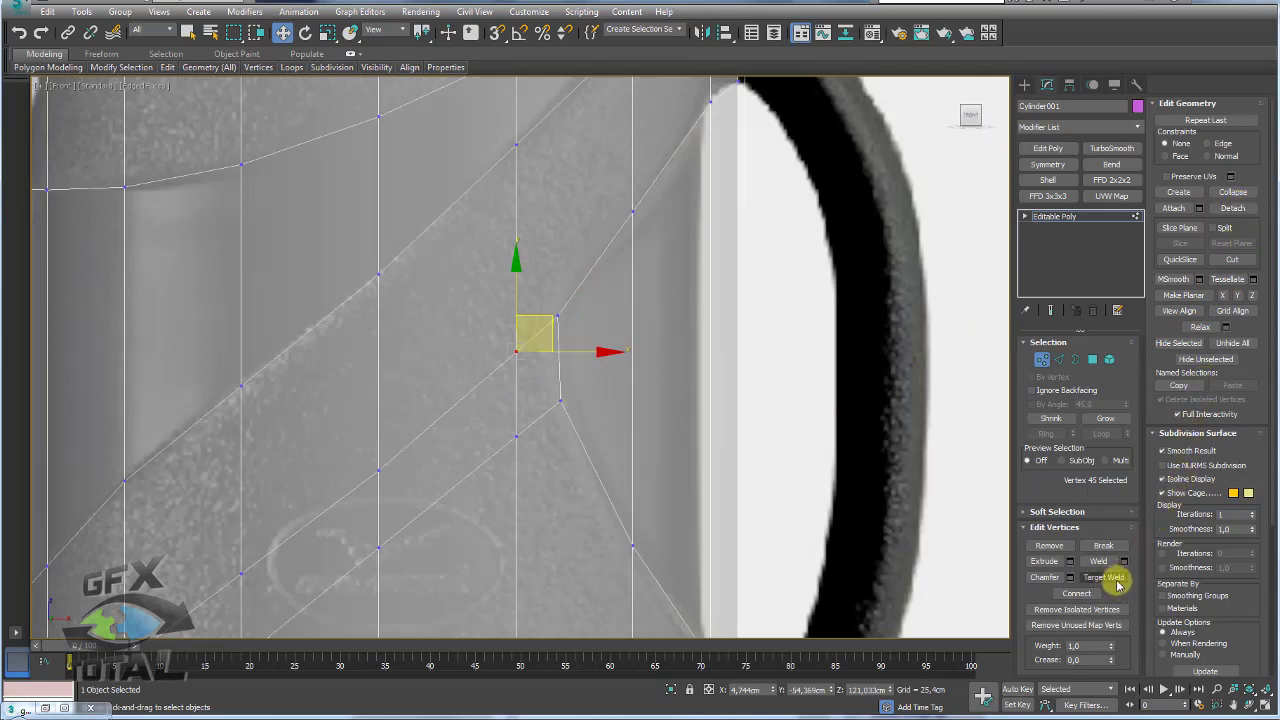
pyautogui.click(561, 318)
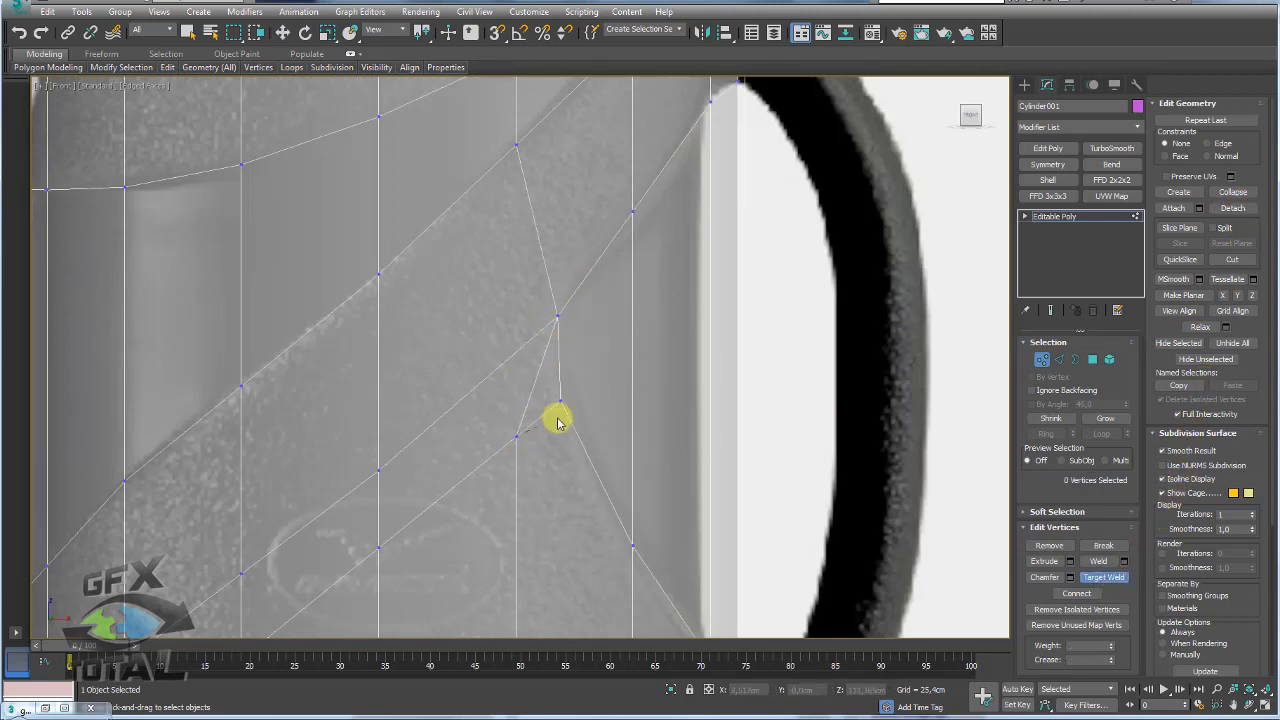
pyautogui.scroll(-10, 549, 394)
# Step: Orbit to a three-quarter view and select the two vertices at the band corner
pyautogui.rightClick(551, 359)
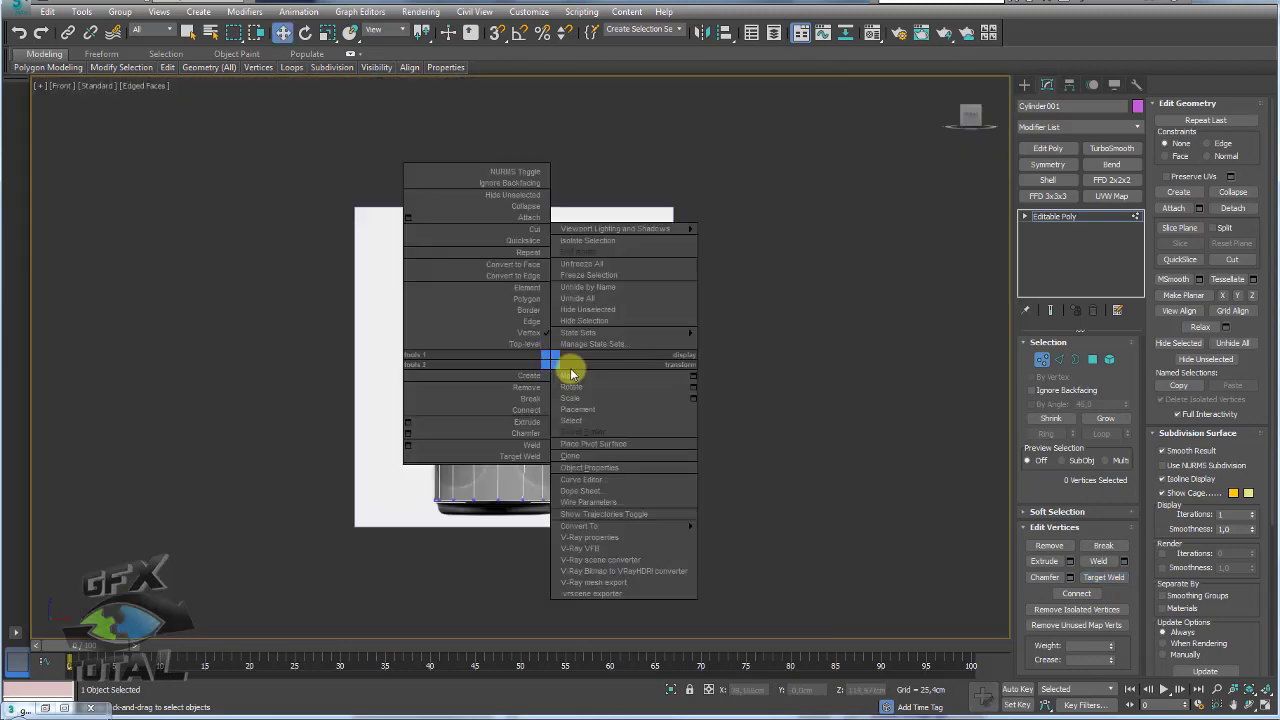
pyautogui.click(584, 381)
pyautogui.moveTo(563, 363)
pyautogui.keyDown('alt'); pyautogui.mouseDown(button='middle')
pyautogui.moveTo(587, 470)
pyautogui.moveTo(520, 486)
pyautogui.mouseUp(button='middle'); pyautogui.keyUp('alt')
pyautogui.scroll(3, 517, 440)
pyautogui.scroll(2, 530, 405)
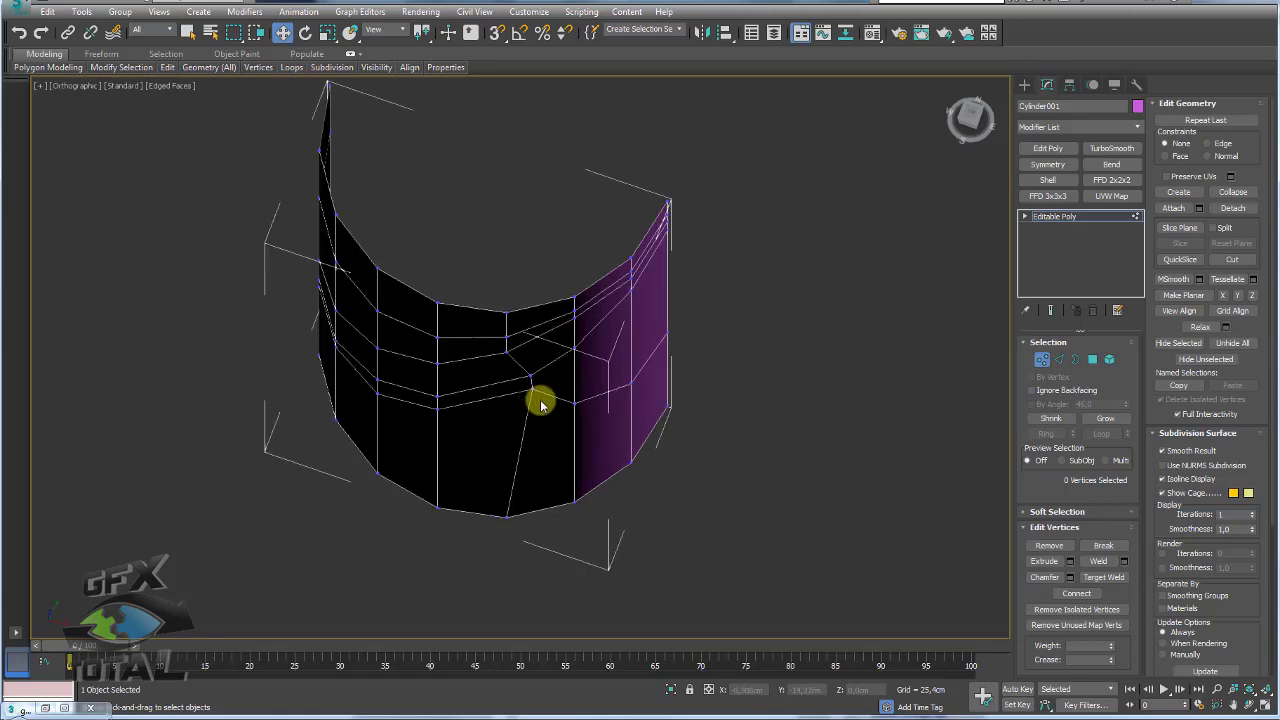
pyautogui.scroll(3, 540, 406)
pyautogui.moveTo(505, 330); pyautogui.dragTo(528, 356)
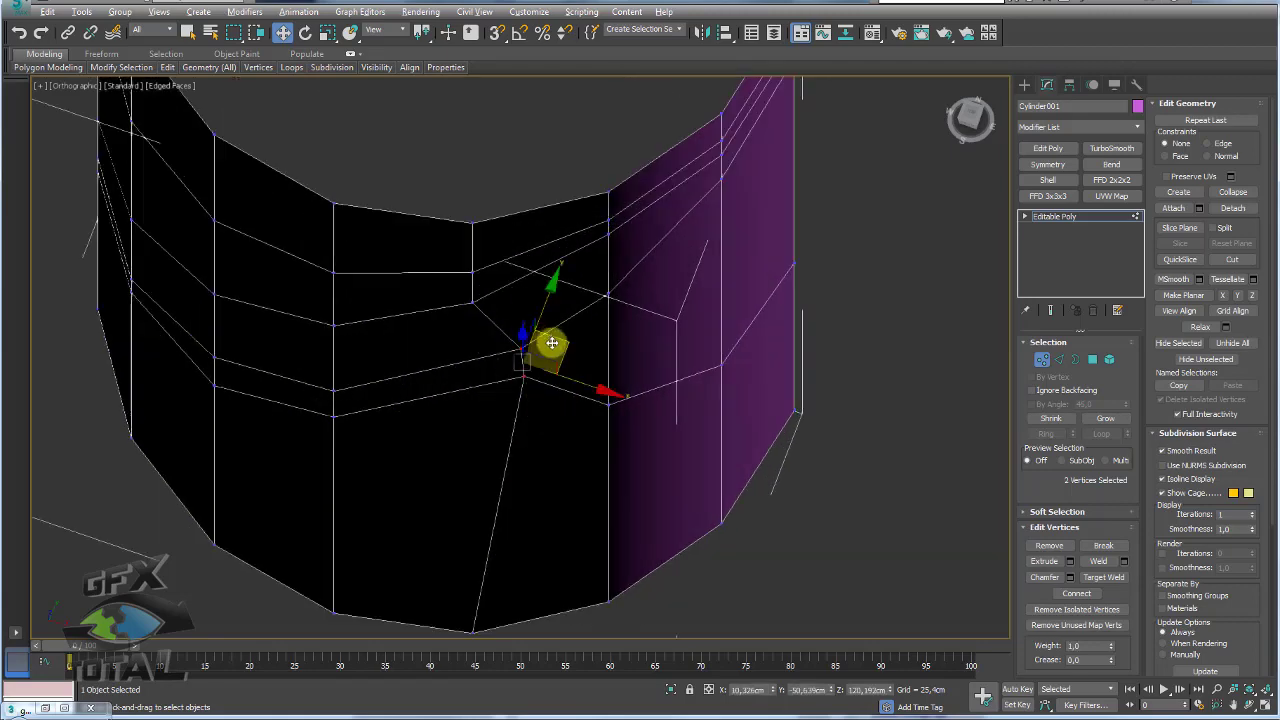
pyautogui.moveTo(551, 343)
pyautogui.keyDown('alt'); pyautogui.mouseDown(button='middle')
pyautogui.moveTo(575, 398)
pyautogui.moveTo(566, 383)
pyautogui.moveTo(593, 318)
pyautogui.moveTo(649, 346)
pyautogui.moveTo(678, 398)
pyautogui.moveTo(634, 409)
pyautogui.mouseUp(button='middle'); pyautogui.keyUp('alt')
pyautogui.scroll(3, 580, 349)
pyautogui.scroll(-4, 593, 318)
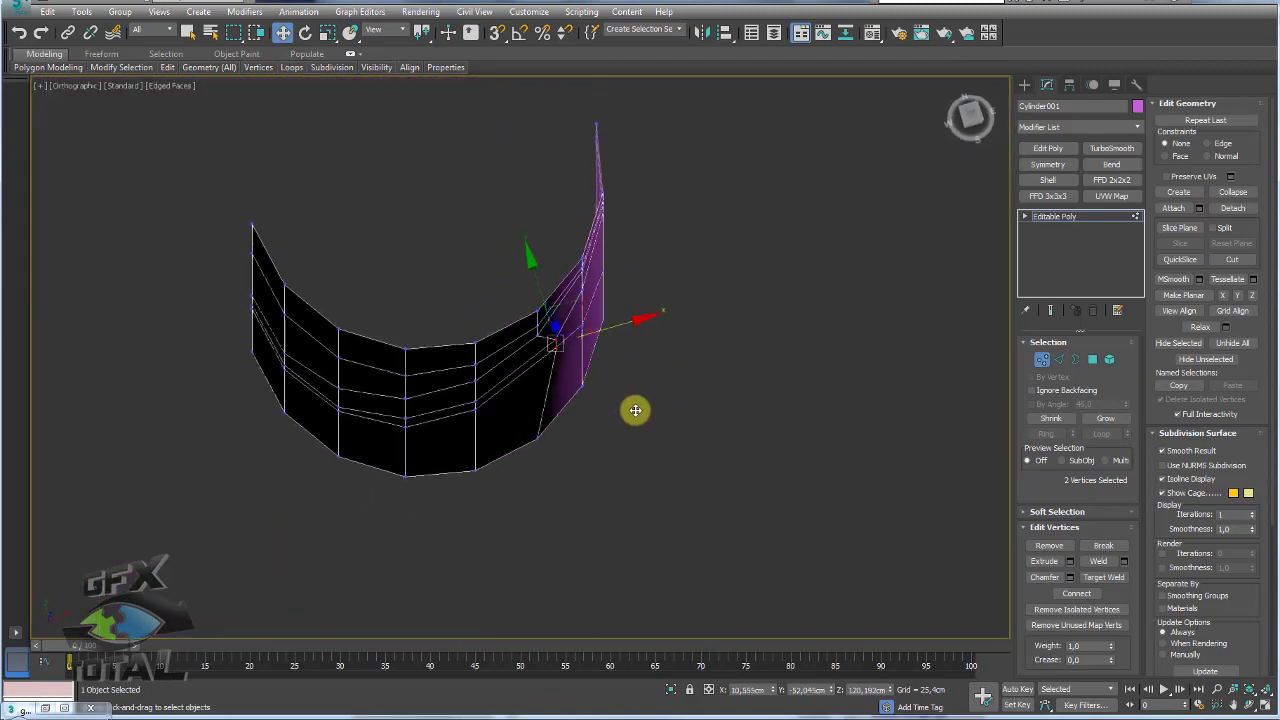
pyautogui.keyDown('alt'); pyautogui.moveTo(612, 345); pyautogui.dragTo(586, 323, button='middle'); pyautogui.keyUp('alt')
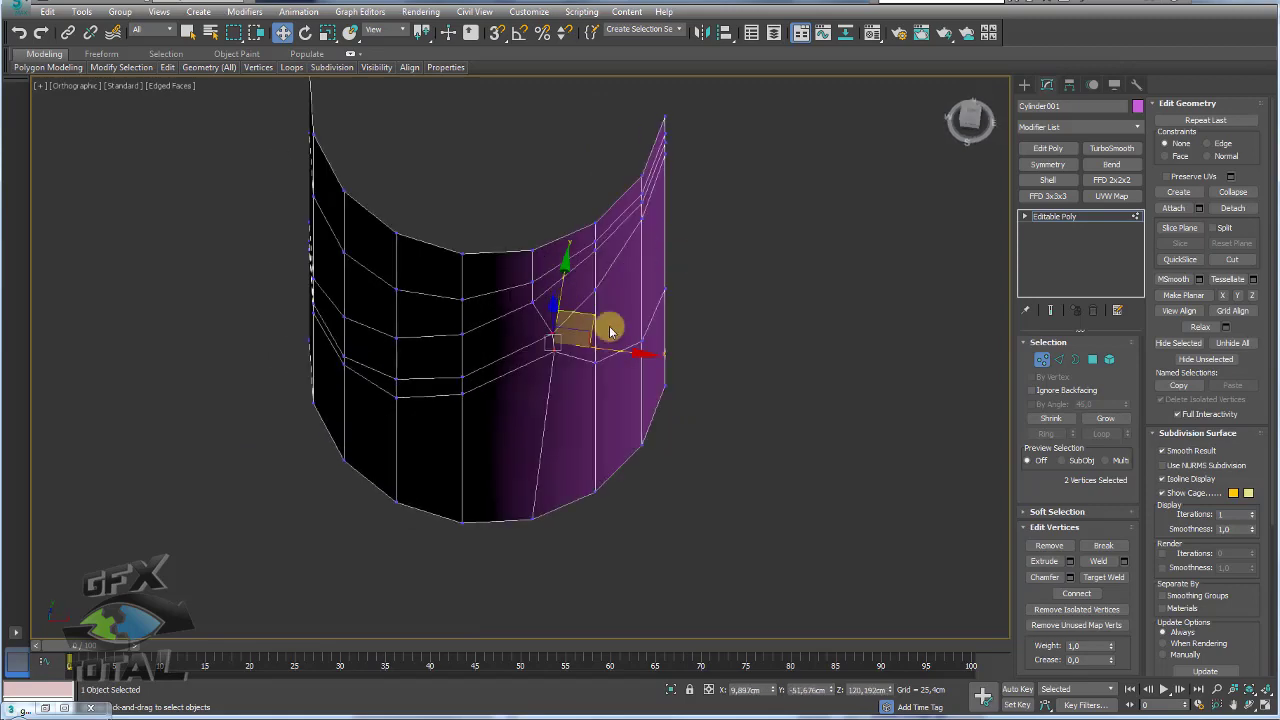
pyautogui.scroll(3, 590, 300)
# Step: Return to Editable Poly object level and orbit around the shell to inspect it
pyautogui.click(1055, 216)
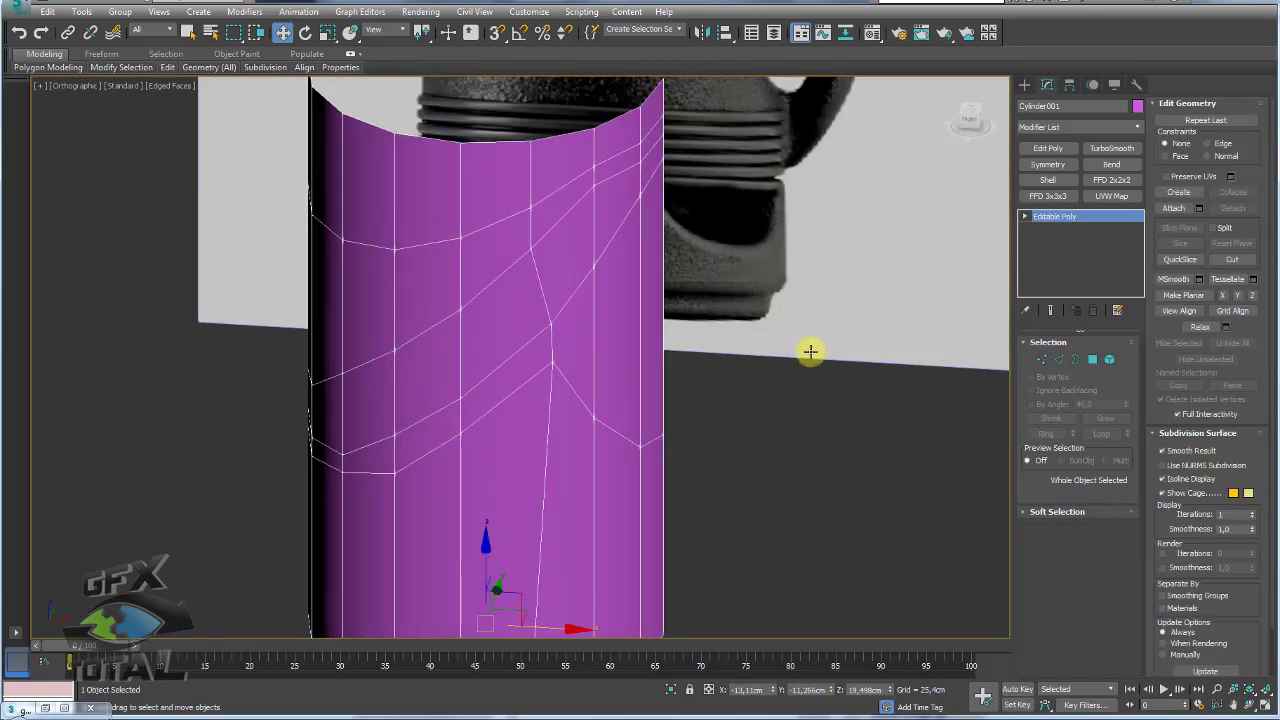
pyautogui.scroll(-4, 690, 372)
pyautogui.scroll(-2, 578, 390)
pyautogui.keyDown('alt'); pyautogui.moveTo(586, 396); pyautogui.dragTo(686, 457, button='middle'); pyautogui.keyUp('alt')
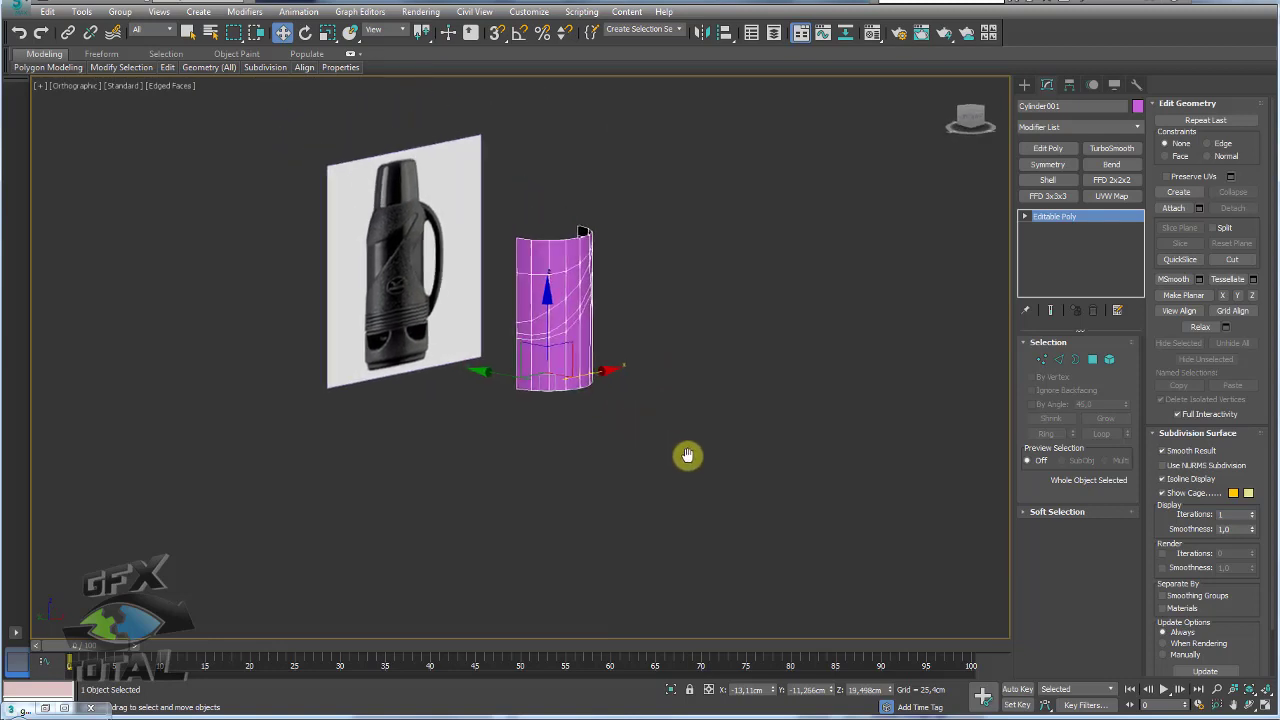
pyautogui.scroll(3, 586, 349)
pyautogui.moveTo(586, 349)
pyautogui.keyDown('alt'); pyautogui.mouseDown(button='middle')
pyautogui.moveTo(570, 387)
pyautogui.moveTo(543, 314)
pyautogui.mouseUp(button='middle'); pyautogui.keyUp('alt')
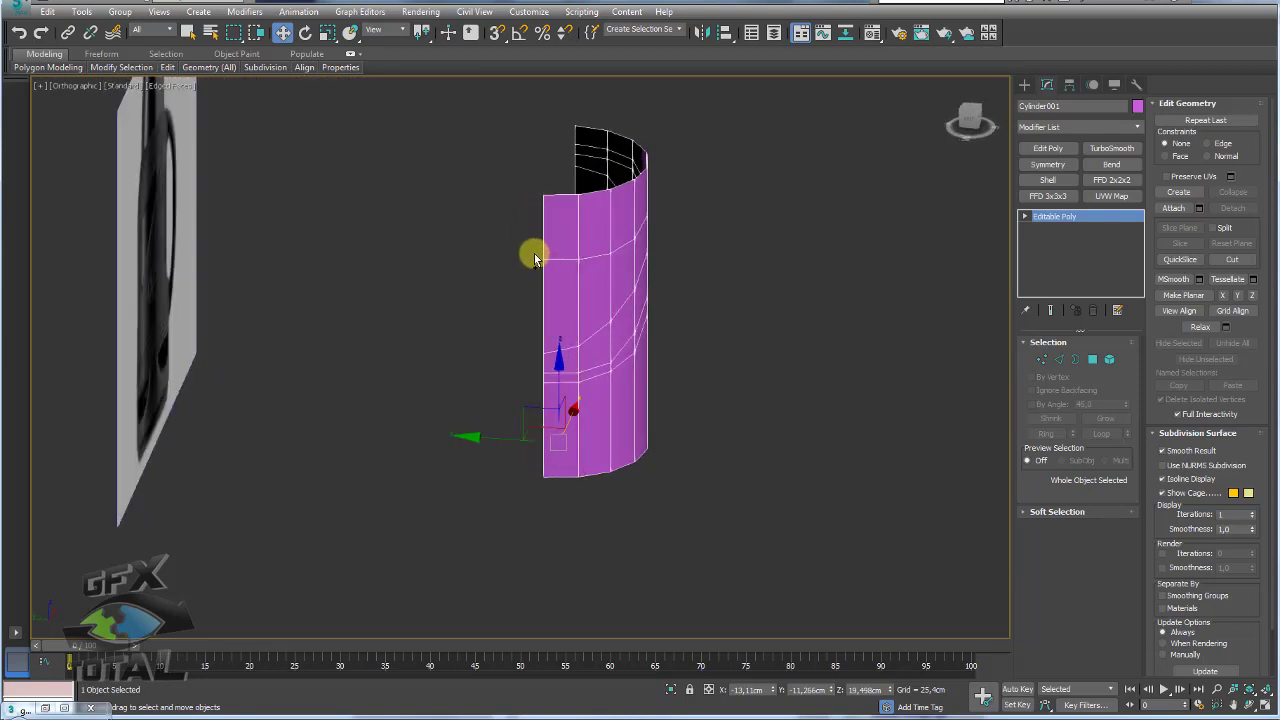
pyautogui.moveTo(530, 241)
pyautogui.mouseDown()
pyautogui.moveTo(555, 494)
pyautogui.moveTo(432, 237)
pyautogui.moveTo(470, 260)
pyautogui.mouseUp()
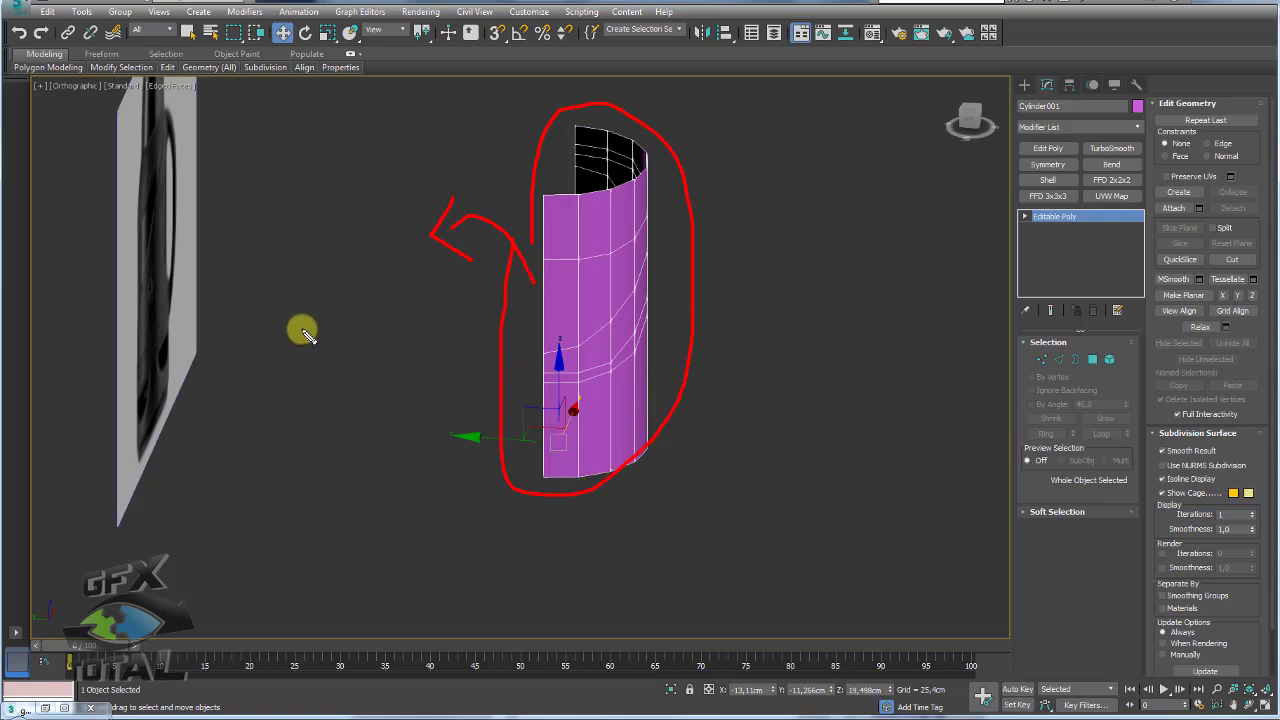
pyautogui.press('Escape')
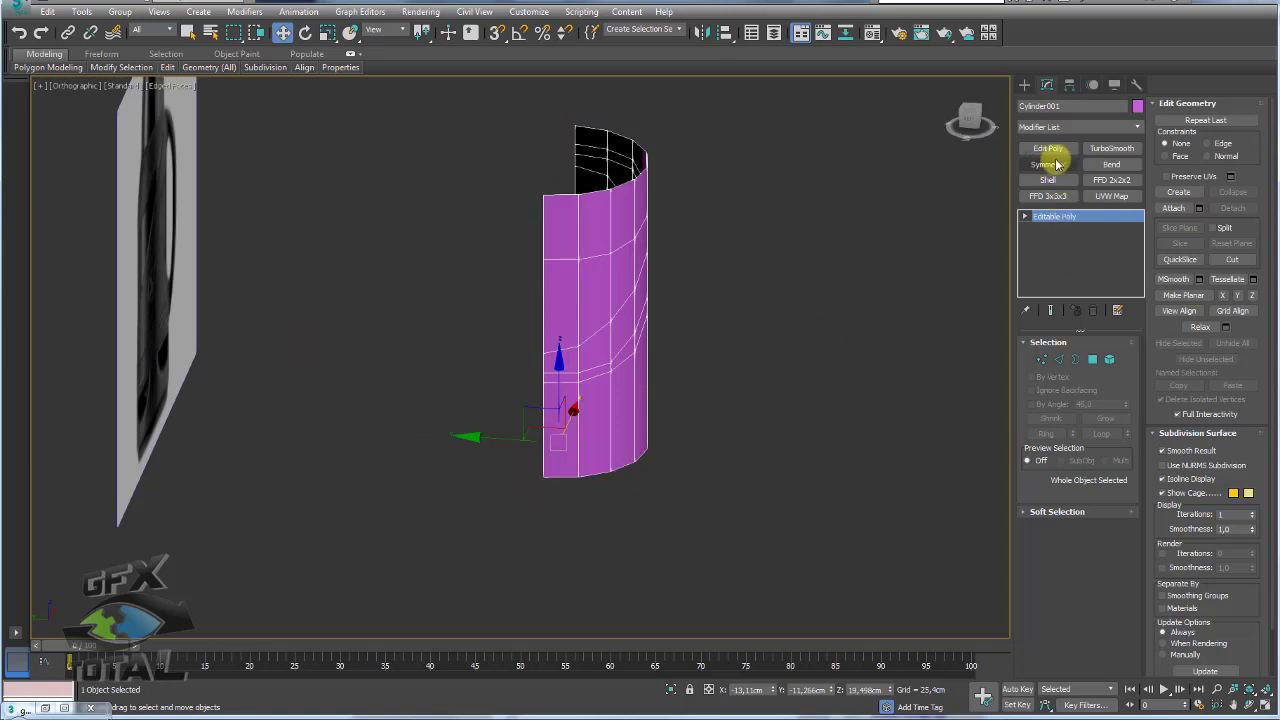
# Step: Add a Symmetry modifier mirrored on the Y axis with Flip to complete the cylinder
pyautogui.click(1080, 128)
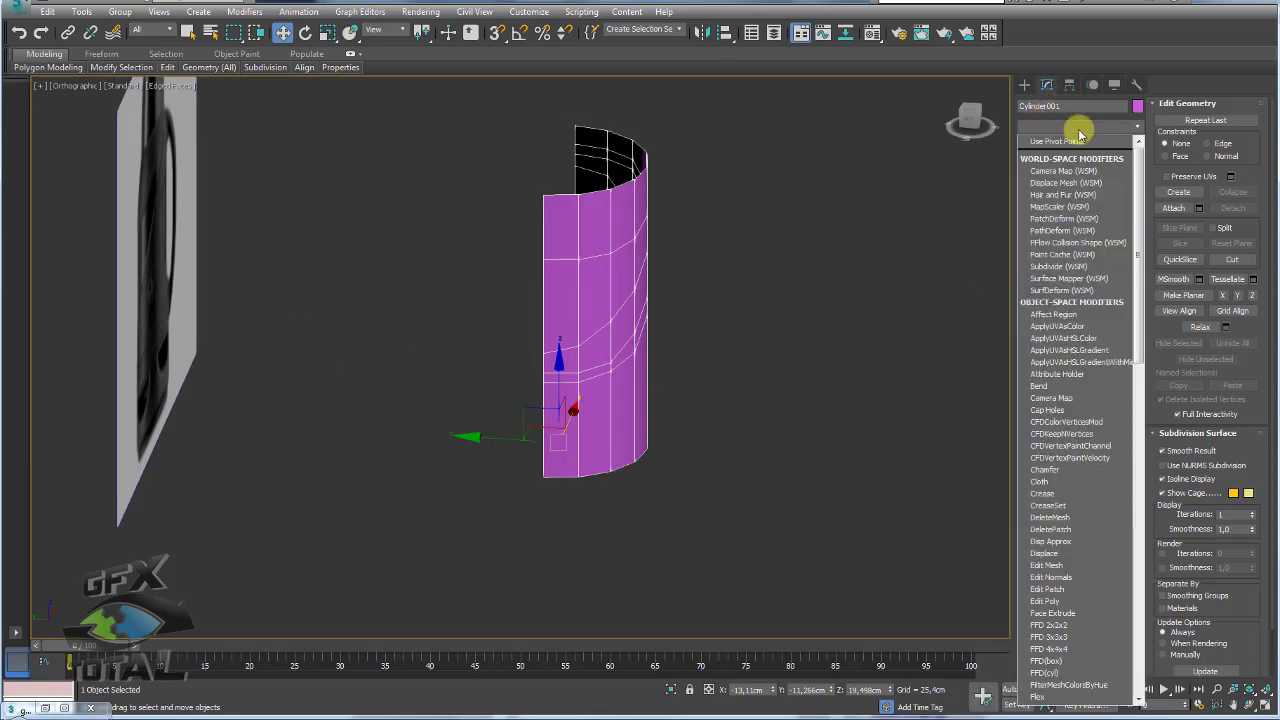
pyautogui.click(1060, 127)
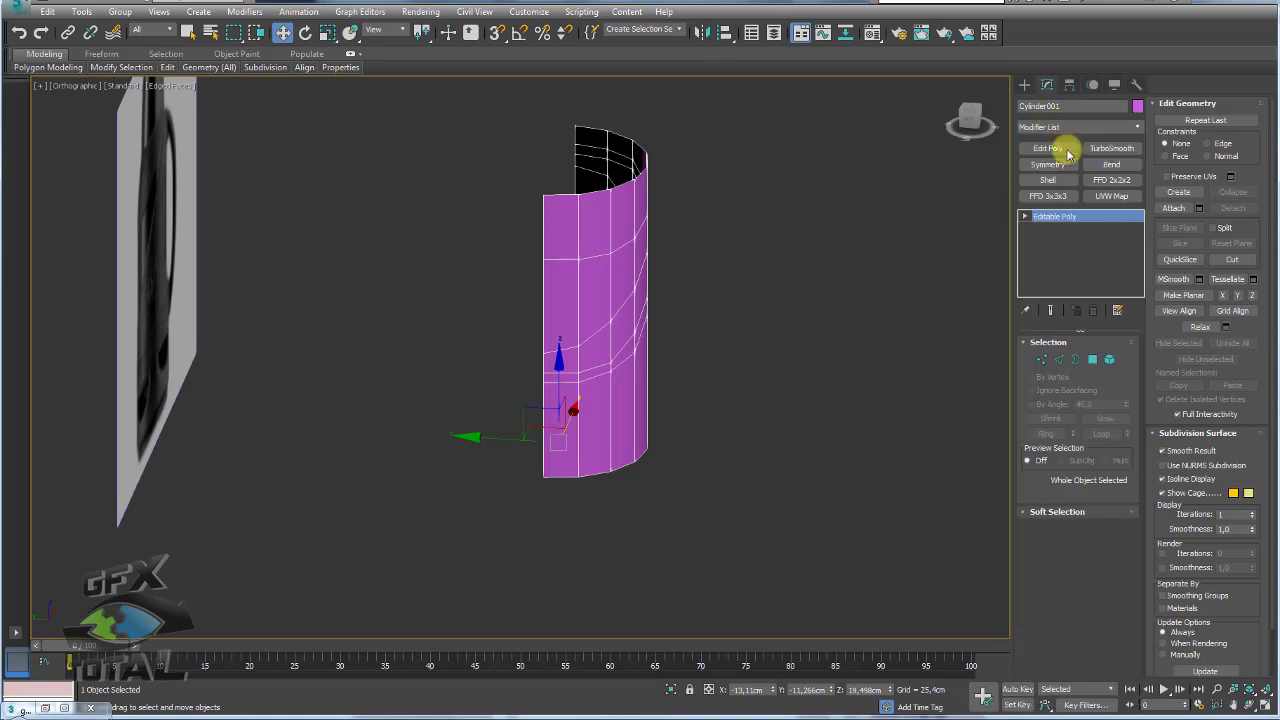
pyautogui.click(1058, 166)
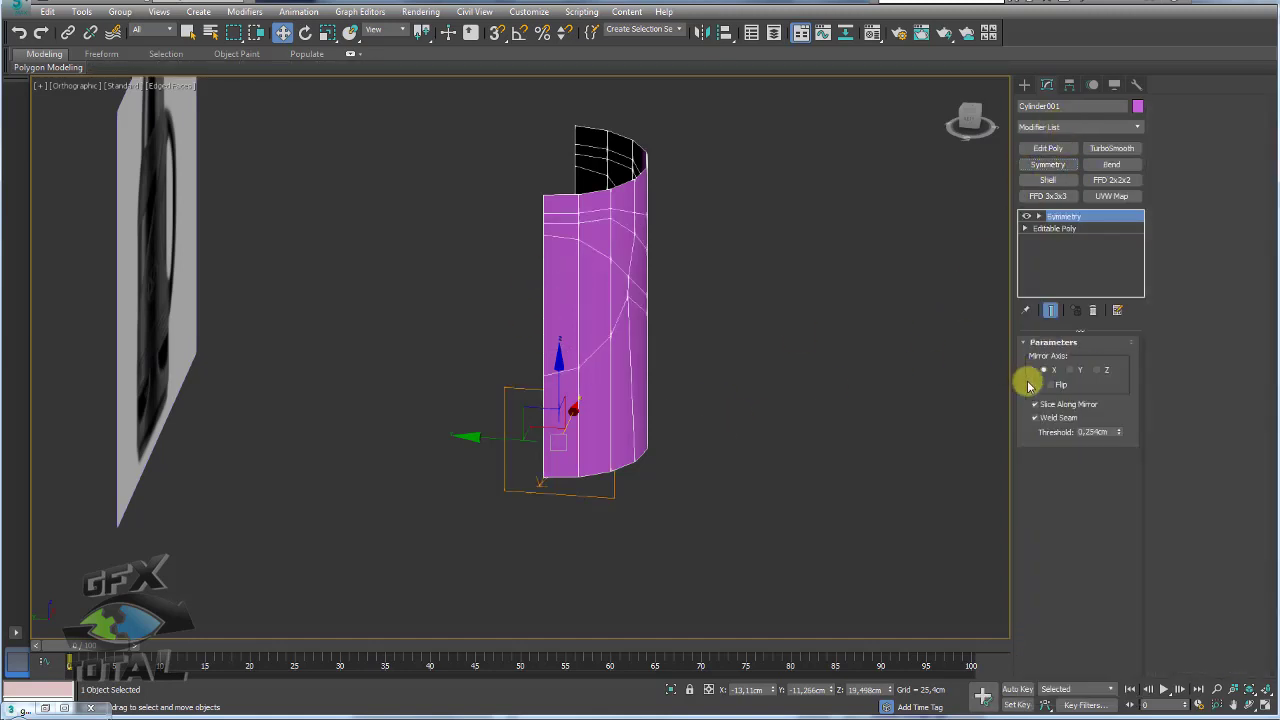
pyautogui.click(1072, 370)
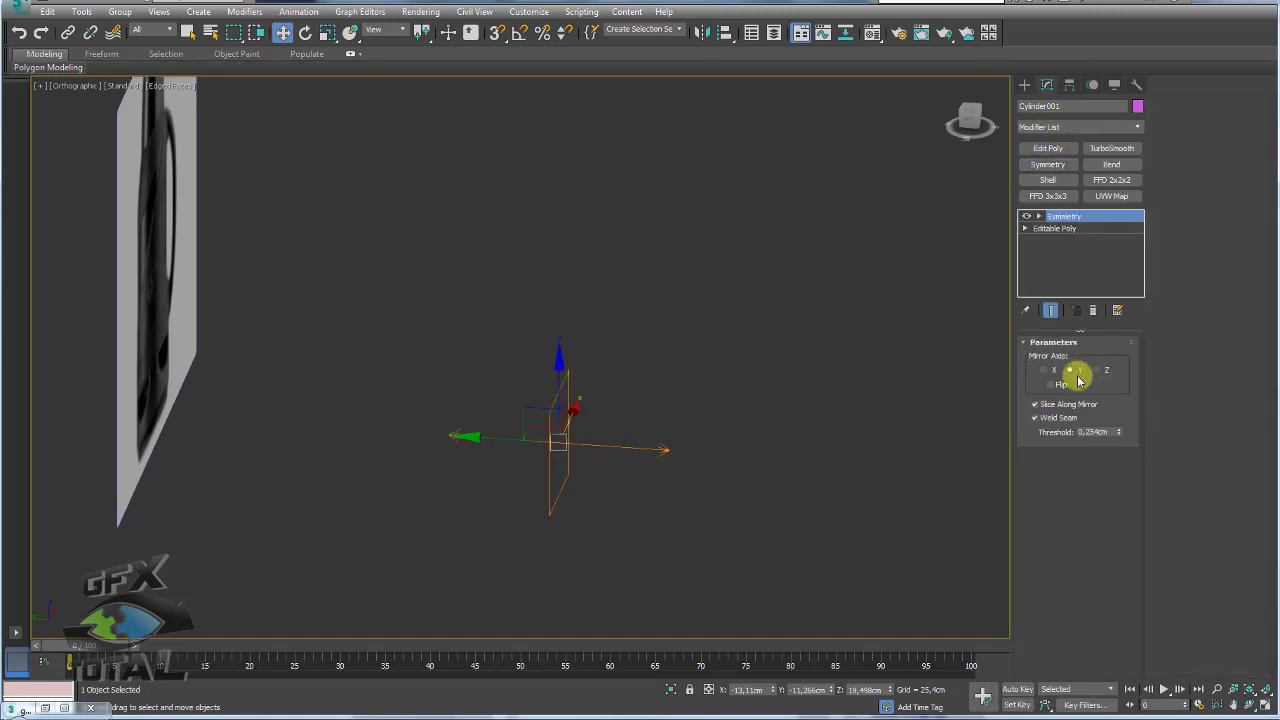
pyautogui.click(1052, 386)
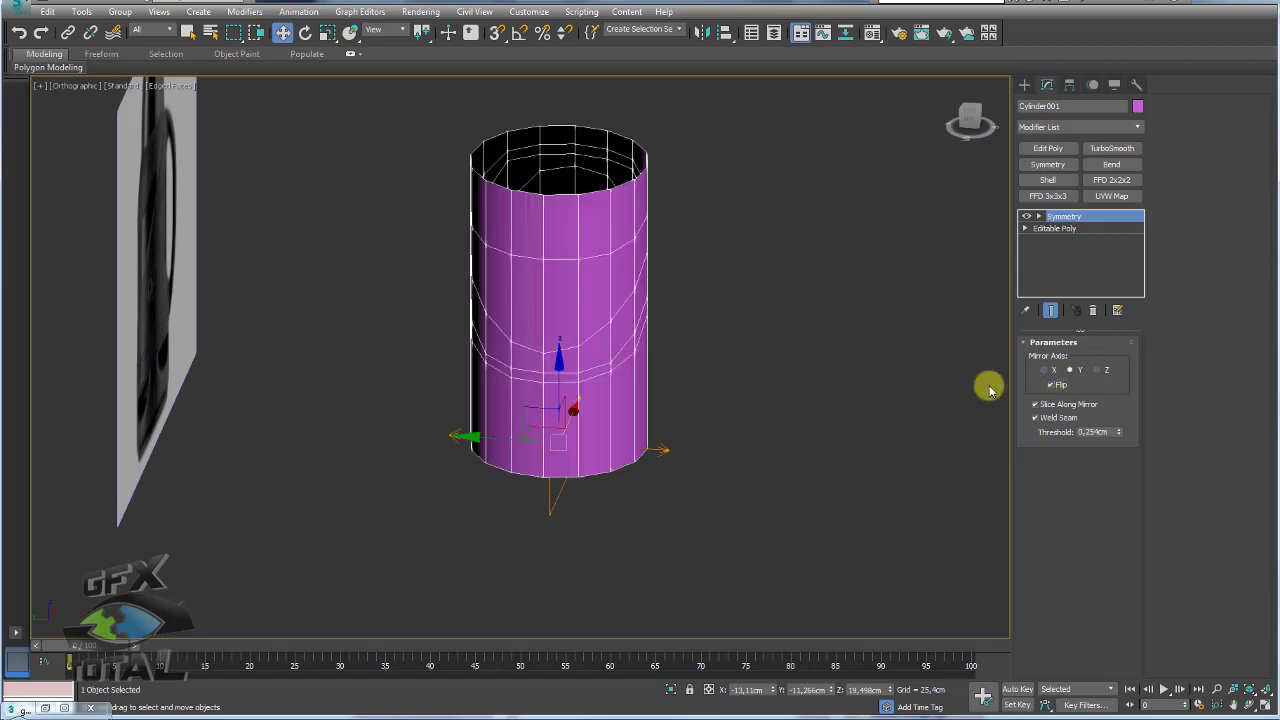
pyautogui.keyDown('alt'); pyautogui.moveTo(729, 377); pyautogui.dragTo(557, 385, button='middle'); pyautogui.keyUp('alt')
pyautogui.moveTo(517, 355)
pyautogui.keyDown('alt'); pyautogui.mouseDown(button='middle')
pyautogui.moveTo(634, 380)
pyautogui.moveTo(580, 380)
pyautogui.moveTo(575, 352)
pyautogui.mouseUp(button='middle'); pyautogui.keyUp('alt')
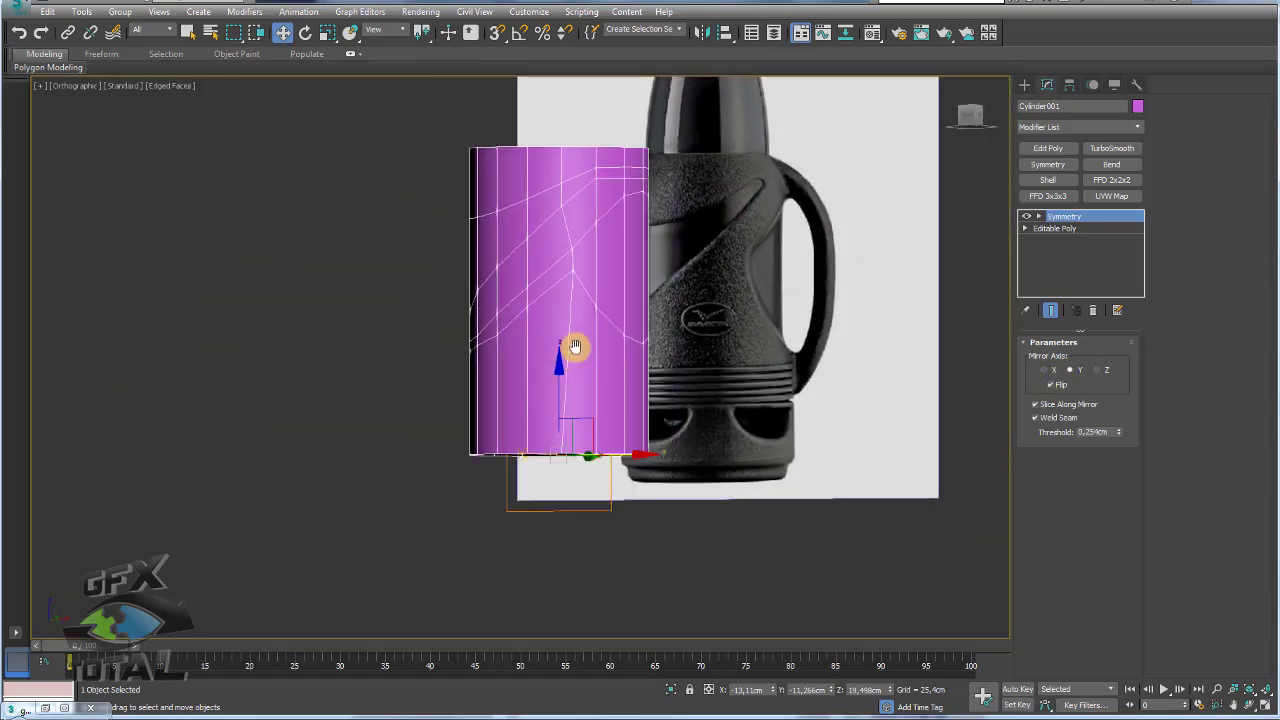
# Step: Convert the cylinder to Editable Poly and enter Polygon mode
pyautogui.rightClick(553, 229)
pyautogui.moveTo(590, 390)
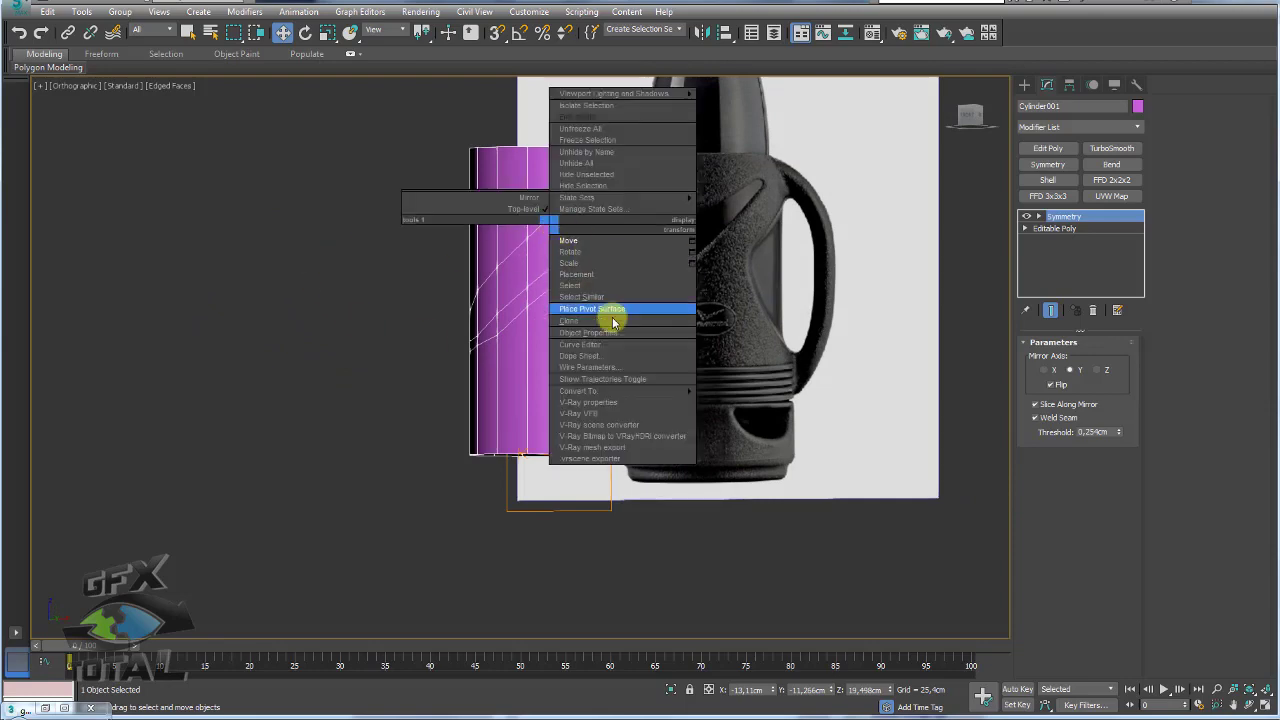
pyautogui.click(772, 406)
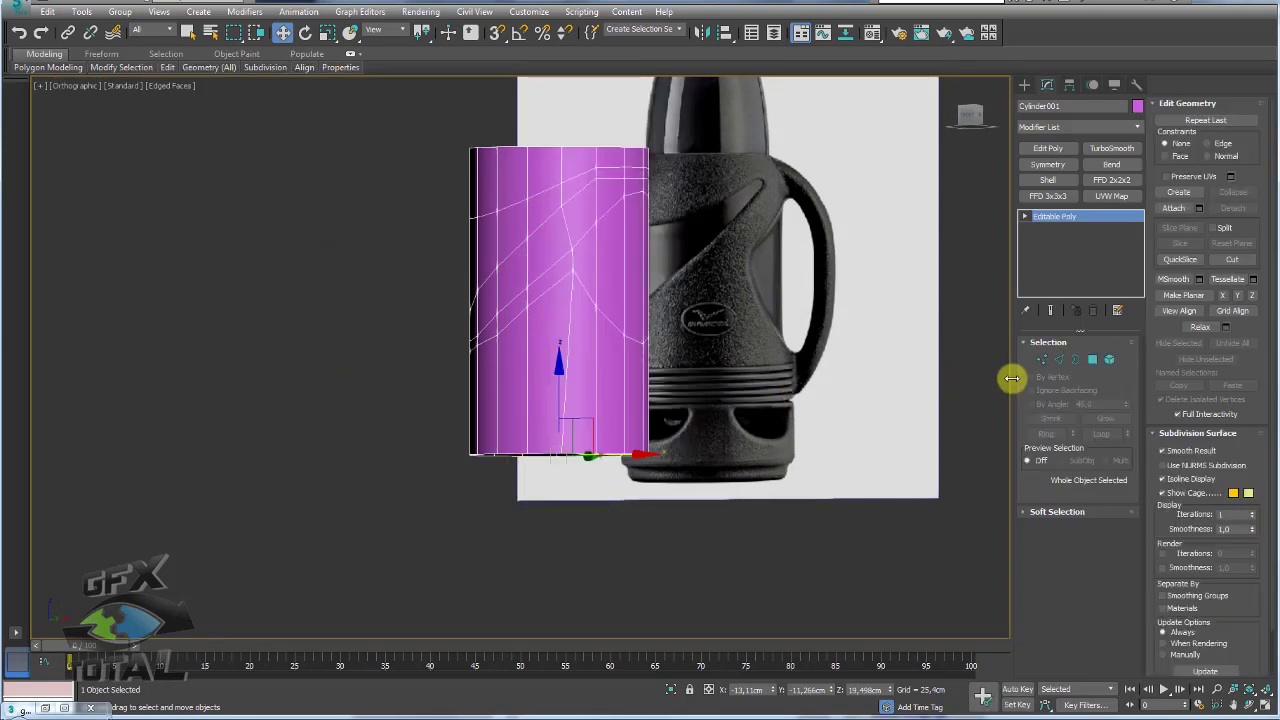
pyautogui.click(1093, 359)
# Step: In Front view, select the first diagonal band's faces with See-Through on
pyautogui.press('f')
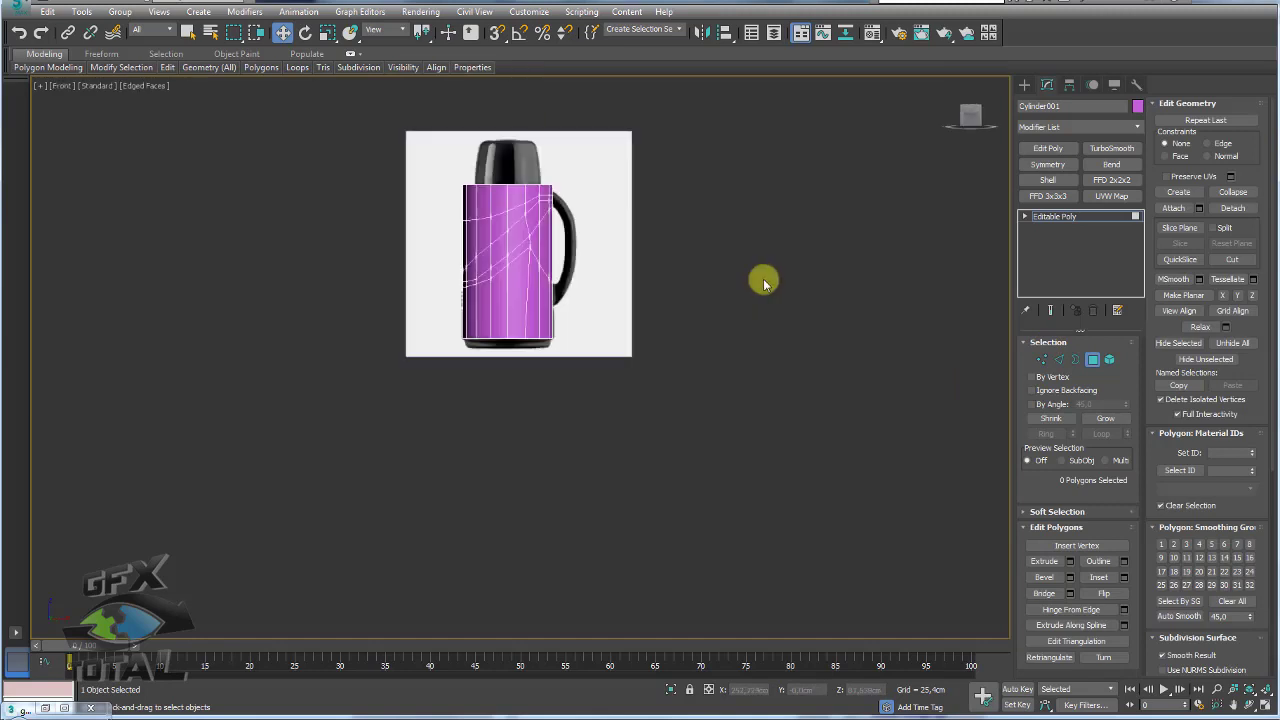
pyautogui.scroll(5, 534, 291)
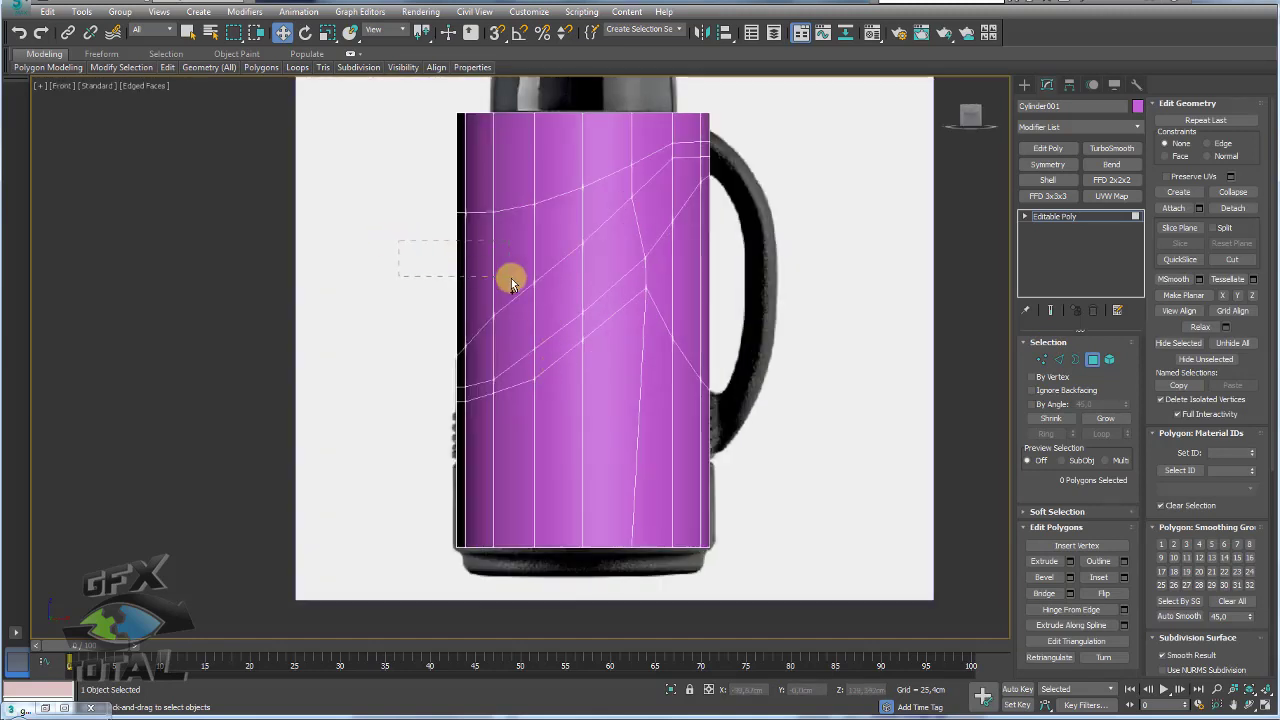
pyautogui.moveTo(511, 283); pyautogui.dragTo(514, 281)
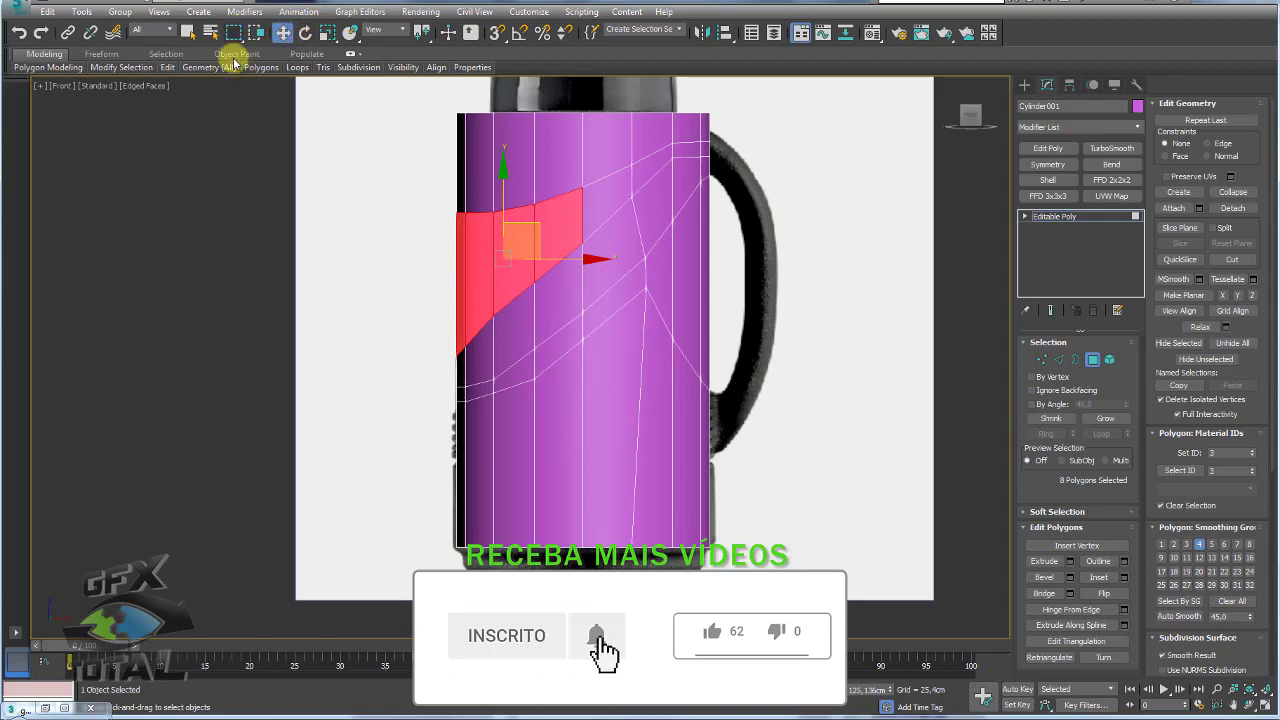
pyautogui.moveTo(391, 246)
pyautogui.mouseDown()
pyautogui.moveTo(473, 259)
pyautogui.moveTo(610, 187)
pyautogui.mouseUp()
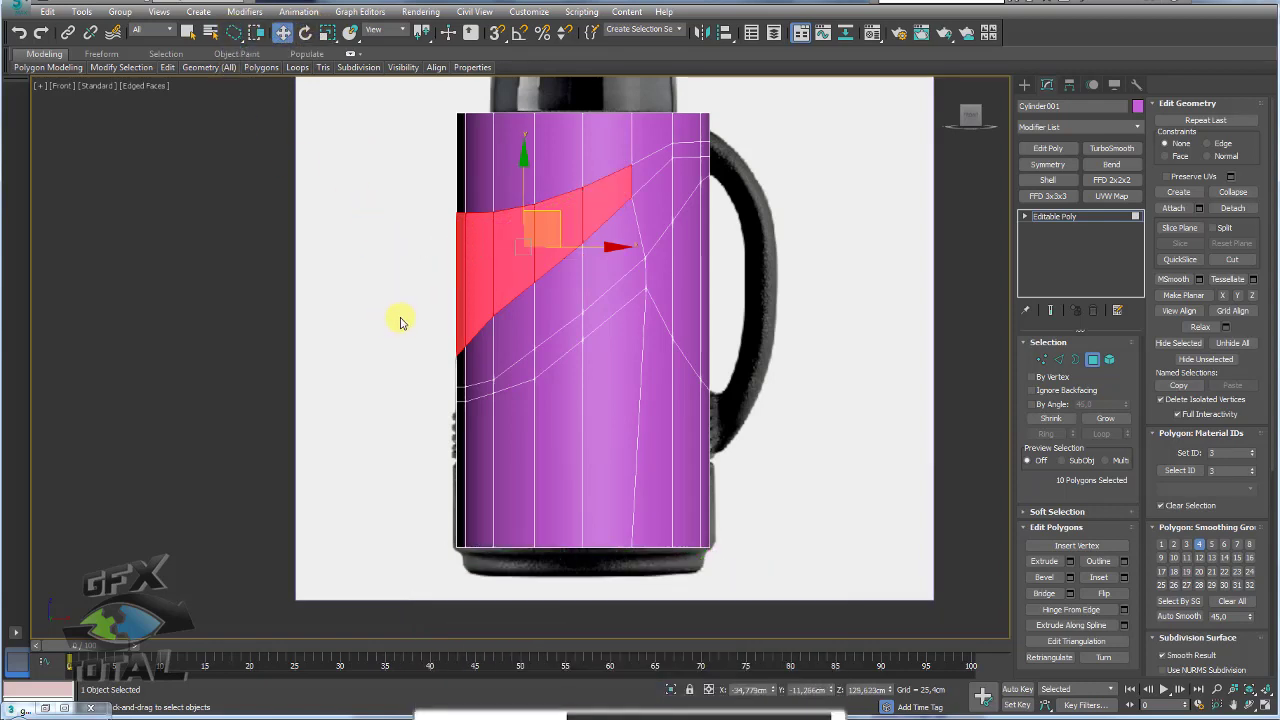
pyautogui.hotkey('alt', 'x')
# Step: Add the band's tip faces and the second band's polygons to the selection
pyautogui.moveTo(686, 314); pyautogui.dragTo(634, 383, button='middle')
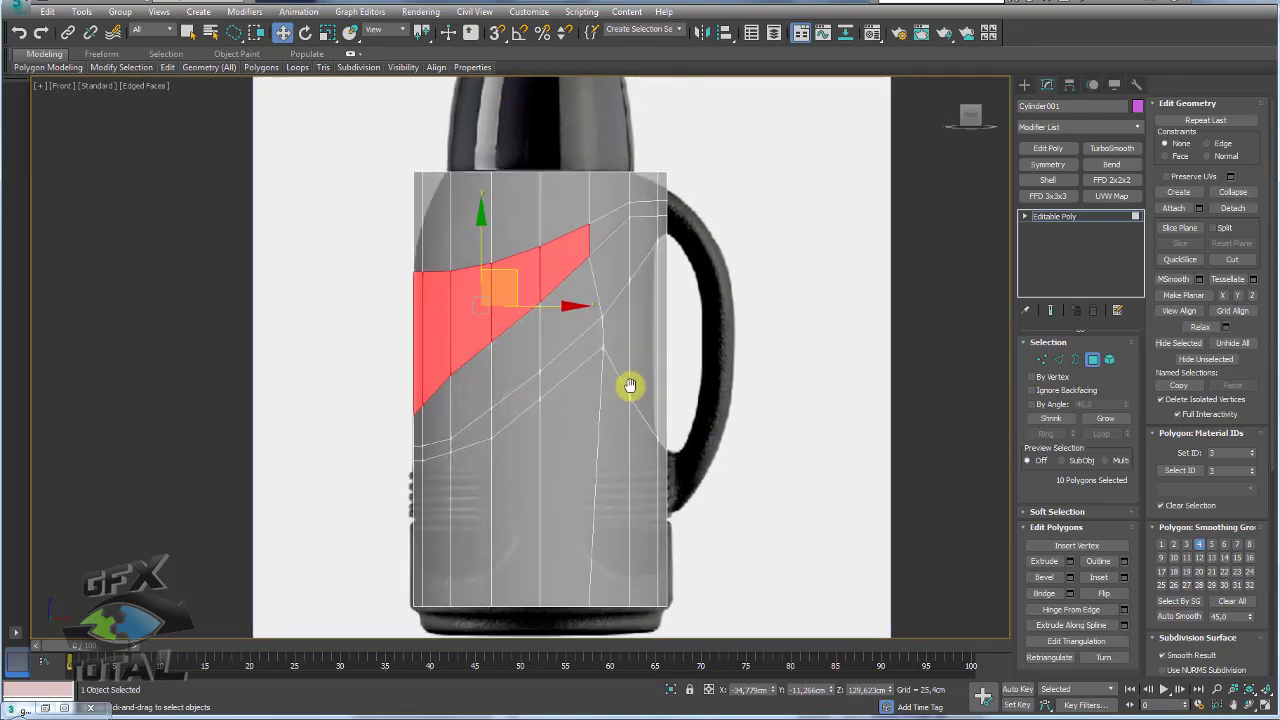
pyautogui.scroll(3, 634, 383)
pyautogui.moveTo(608, 249); pyautogui.dragTo(594, 438, button='middle')
pyautogui.scroll(-2, 592, 345)
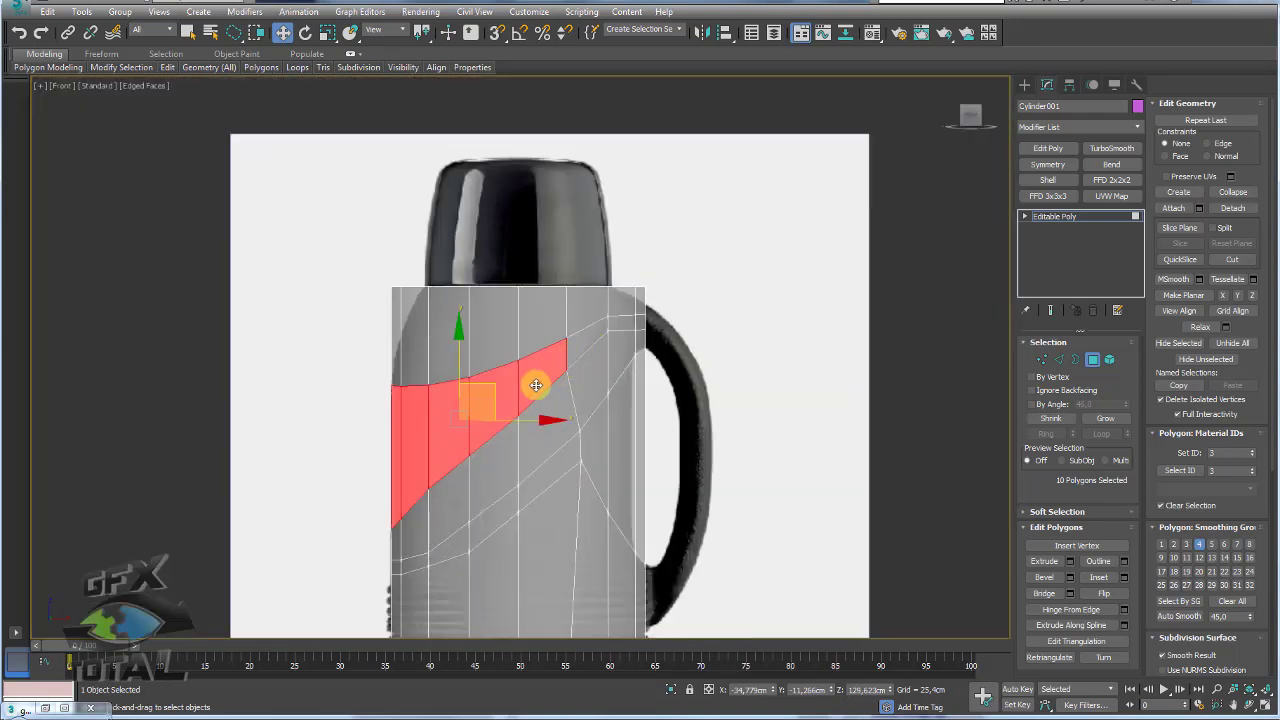
pyautogui.keyDown('ctrl'); pyautogui.click(575, 352); pyautogui.keyUp('ctrl')
pyautogui.moveTo(631, 403); pyautogui.dragTo(694, 360, button='middle')
pyautogui.scroll(3, 694, 320)
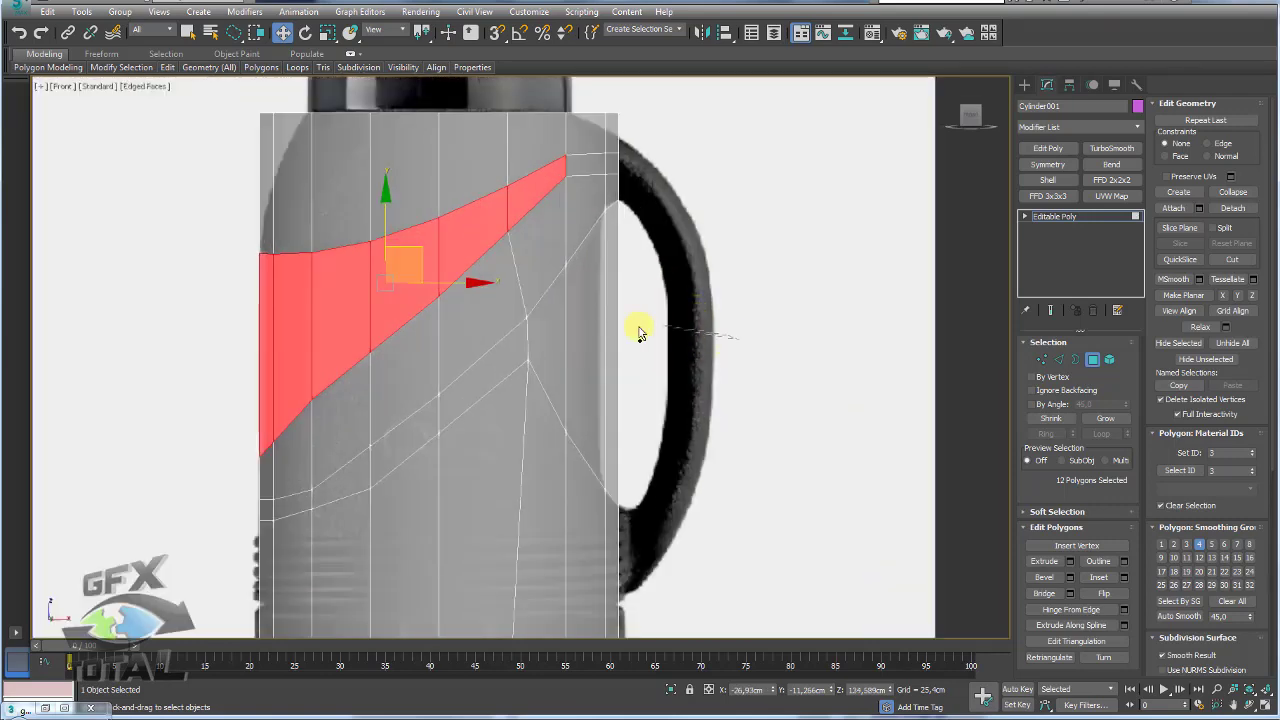
pyautogui.keyDown('ctrl'); pyautogui.moveTo(660, 430); pyautogui.dragTo(677, 374); pyautogui.keyUp('ctrl')
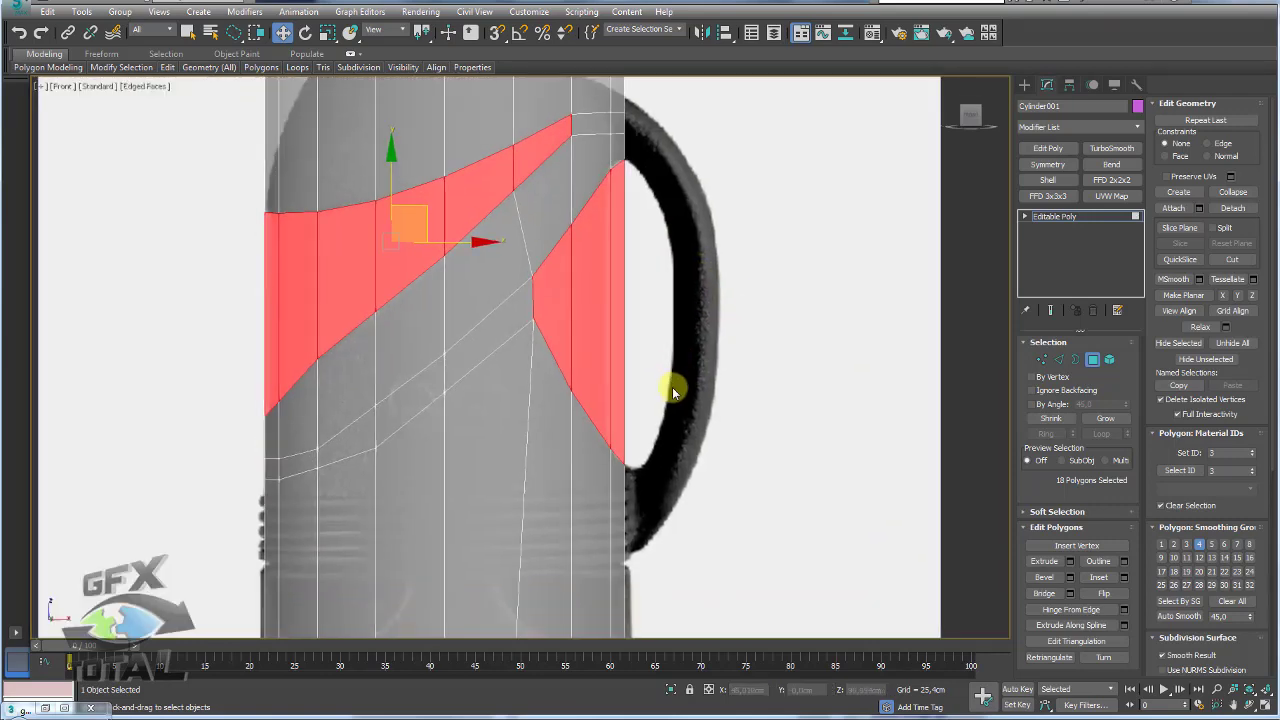
# Step: Check the selection in Perspective with wireframe and edged-face shading, then turn See-Through off
pyautogui.press('p')
pyautogui.moveTo(760, 440)
pyautogui.keyDown('alt'); pyautogui.mouseDown(button='middle')
pyautogui.moveTo(771, 434)
pyautogui.moveTo(694, 400)
pyautogui.mouseUp(button='middle'); pyautogui.keyUp('alt')
pyautogui.scroll(2, 694, 400)
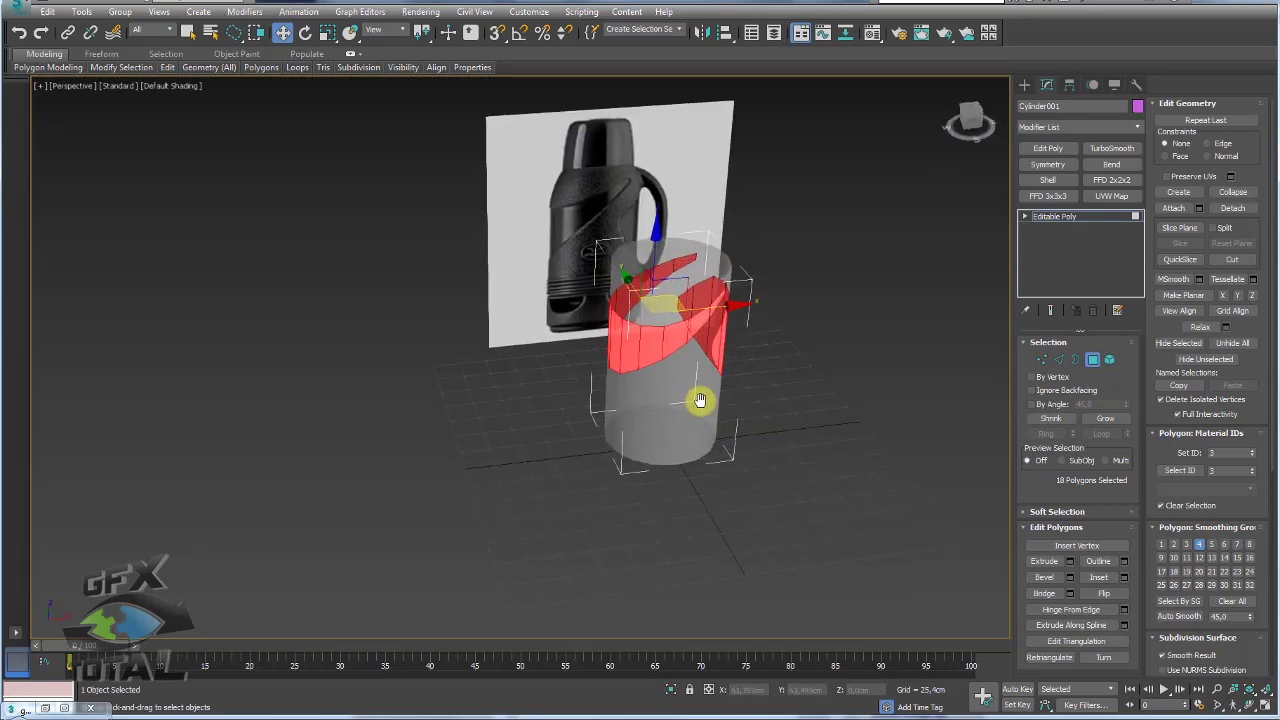
pyautogui.scroll(5, 743, 400)
pyautogui.scroll(-3, 708, 455)
pyautogui.press('F3')
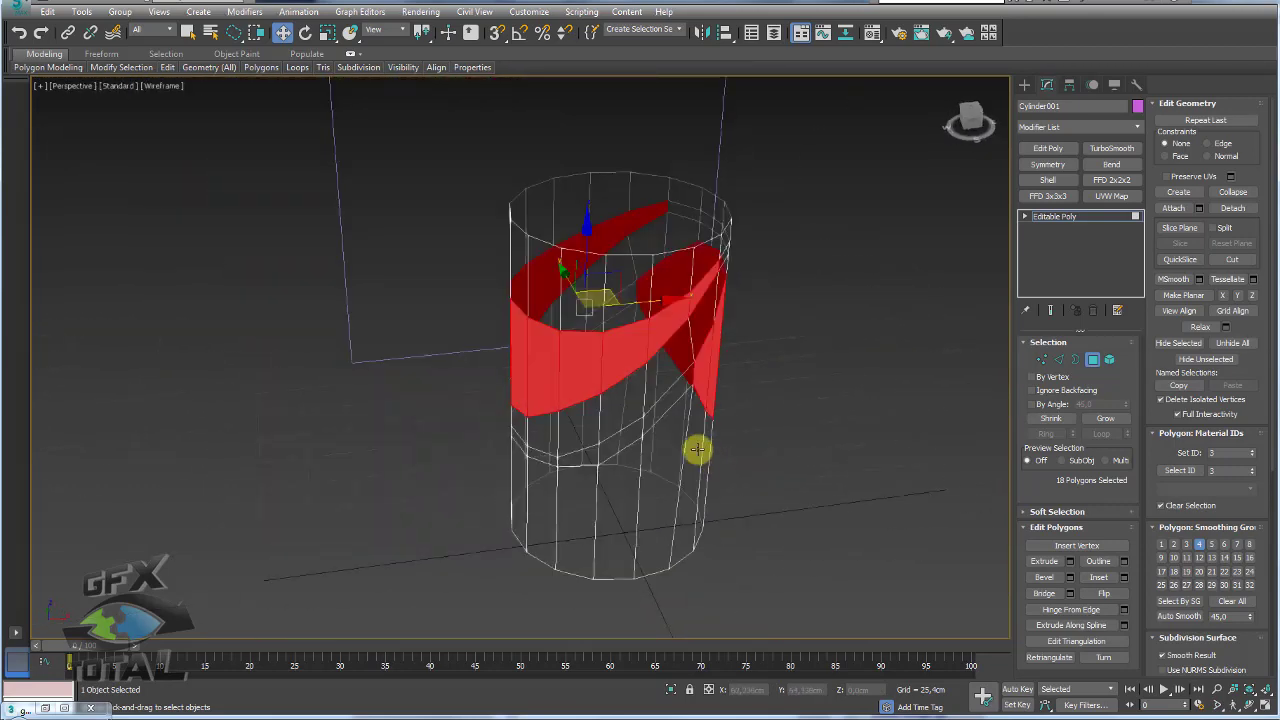
pyautogui.press('F4')
pyautogui.moveTo(696, 476)
pyautogui.keyDown('alt'); pyautogui.mouseDown(button='middle')
pyautogui.moveTo(705, 456)
pyautogui.moveTo(597, 446)
pyautogui.moveTo(666, 466)
pyautogui.moveTo(782, 457)
pyautogui.mouseUp(button='middle'); pyautogui.keyUp('alt')
pyautogui.hotkey('alt', 'x')
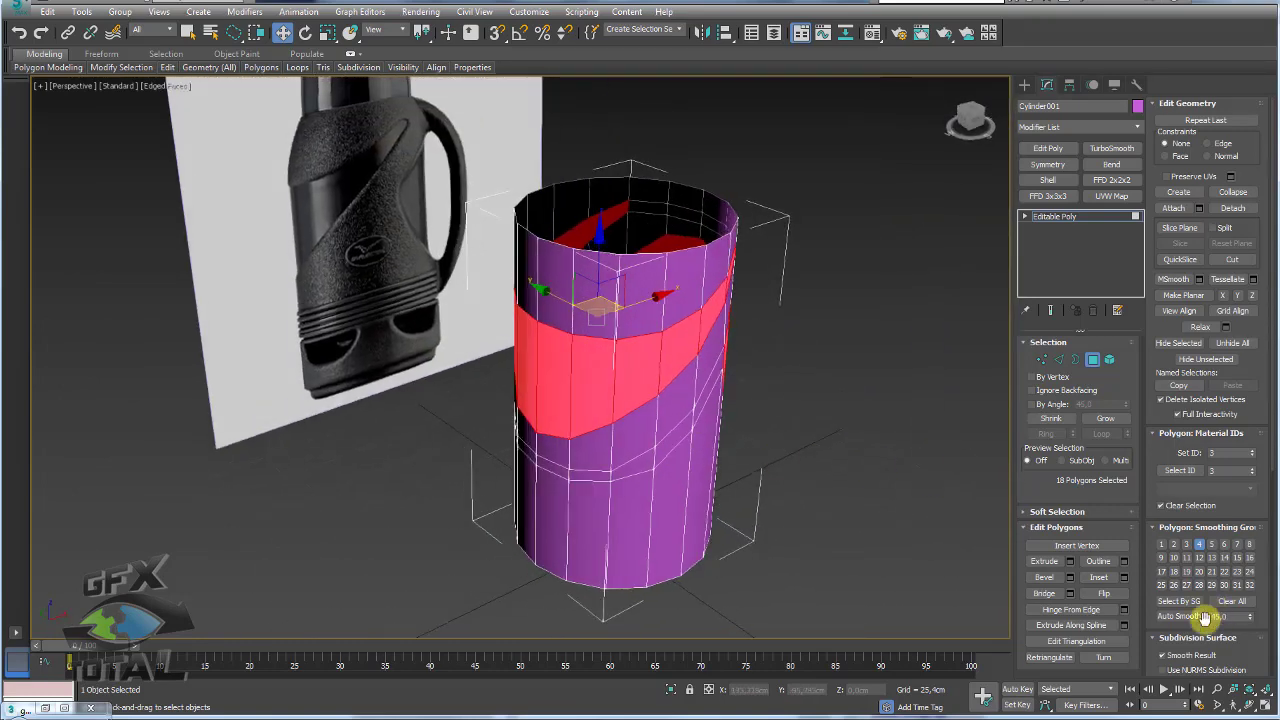
# Step: Begin a Local Normal bevel on the selected band polygons
pyautogui.click(1070, 579)
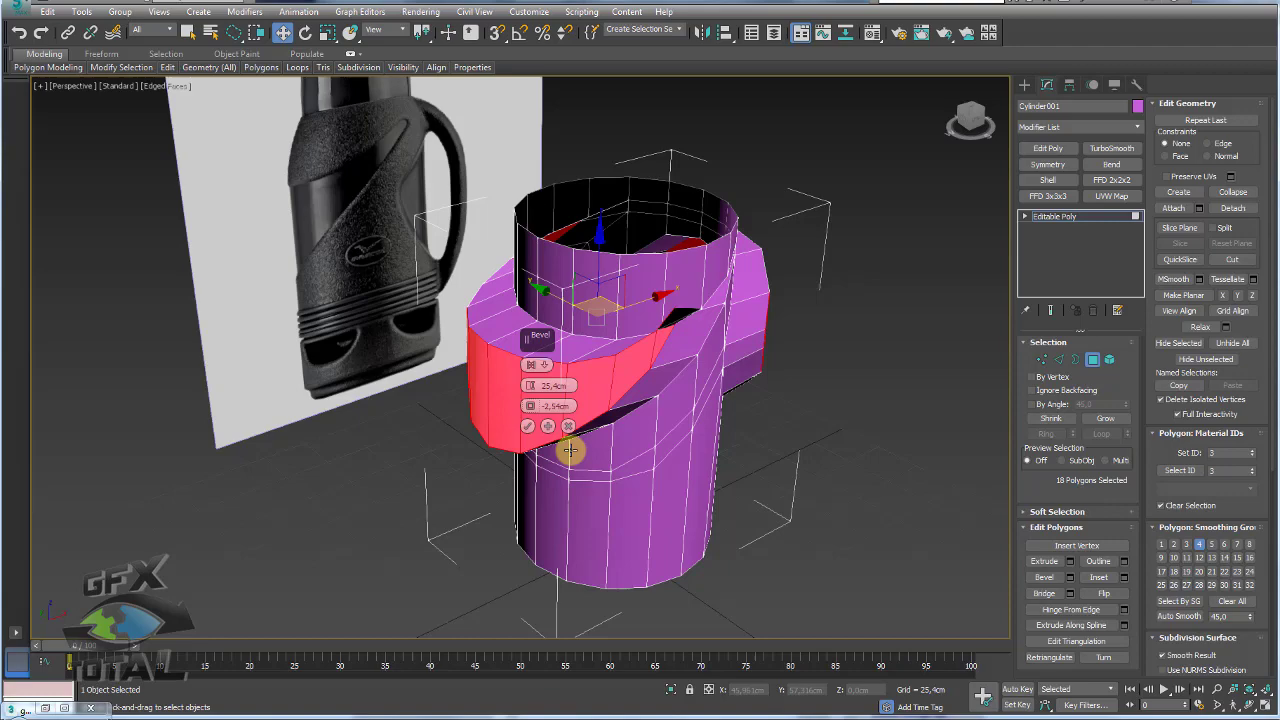
pyautogui.click(543, 367)
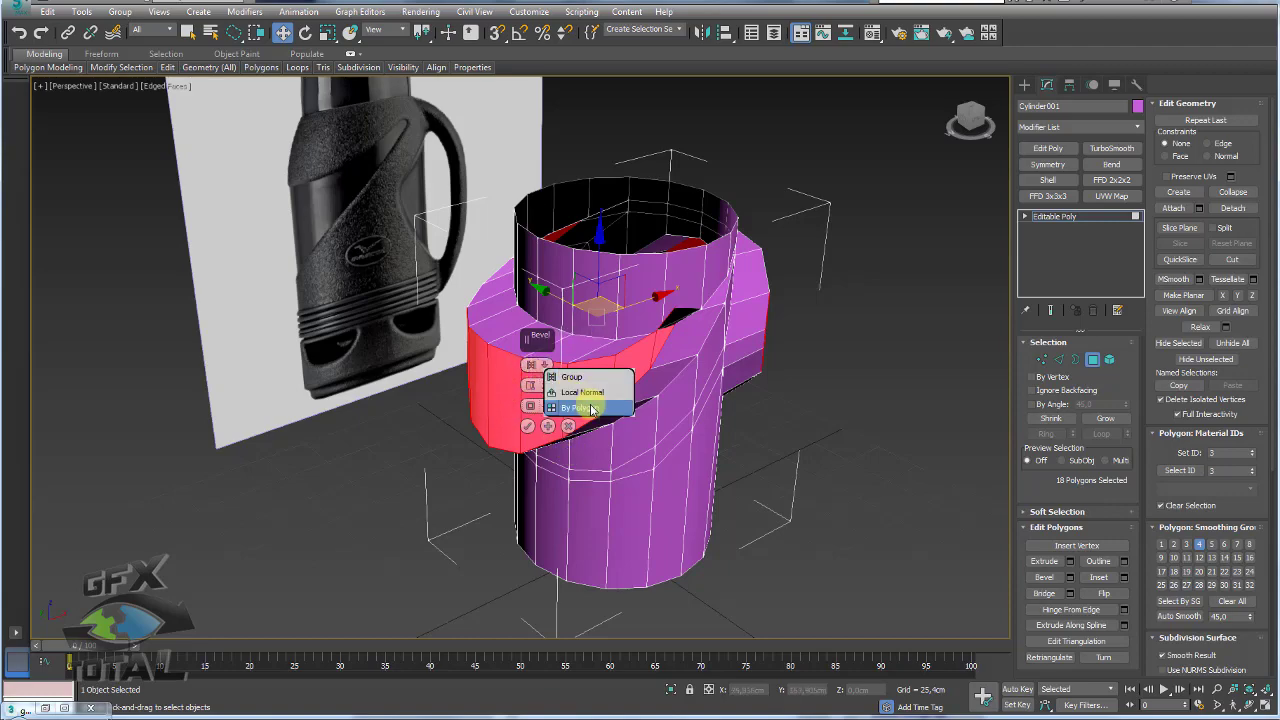
pyautogui.click(579, 392)
pyautogui.moveTo(777, 491)
pyautogui.keyDown('alt'); pyautogui.mouseDown(button='middle')
pyautogui.moveTo(674, 440)
pyautogui.moveTo(600, 425)
pyautogui.mouseUp(button='middle'); pyautogui.keyUp('alt')
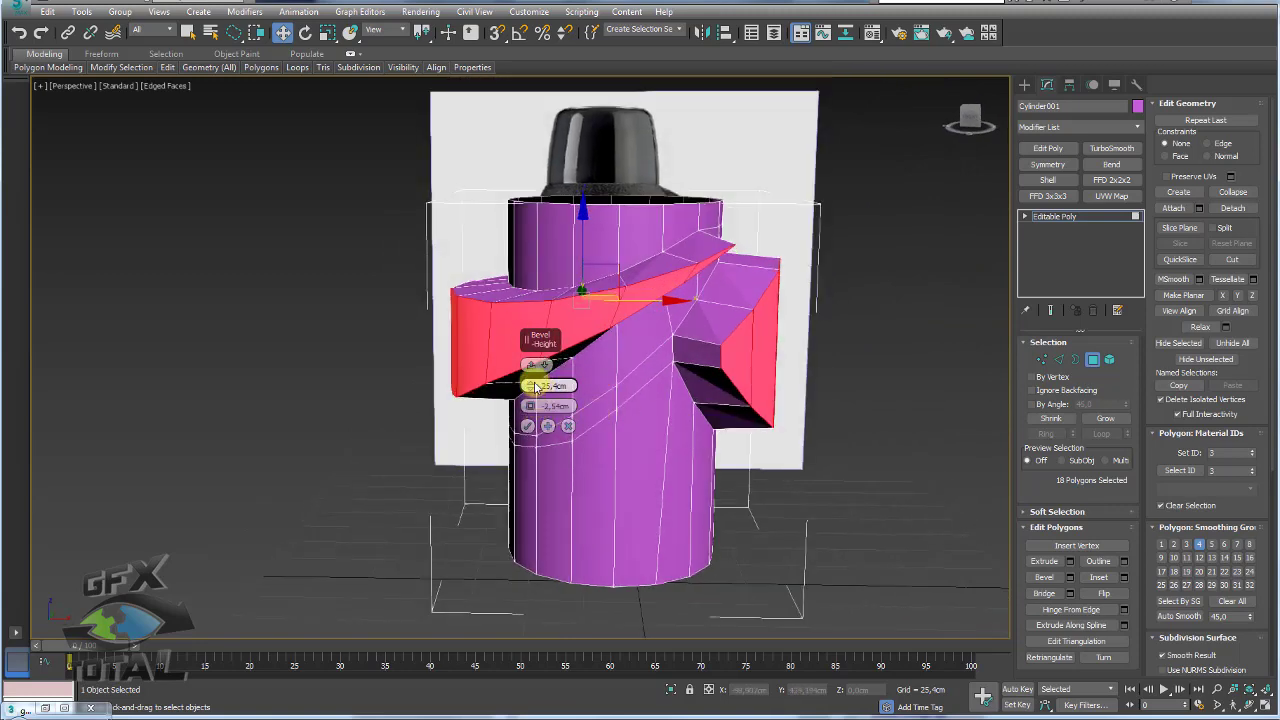
# Step: Recess the band with -2.39 cm bevel height and -2.238 cm outline, then exit sub-object mode
pyautogui.moveTo(536, 386); pyautogui.dragTo(531, 437)
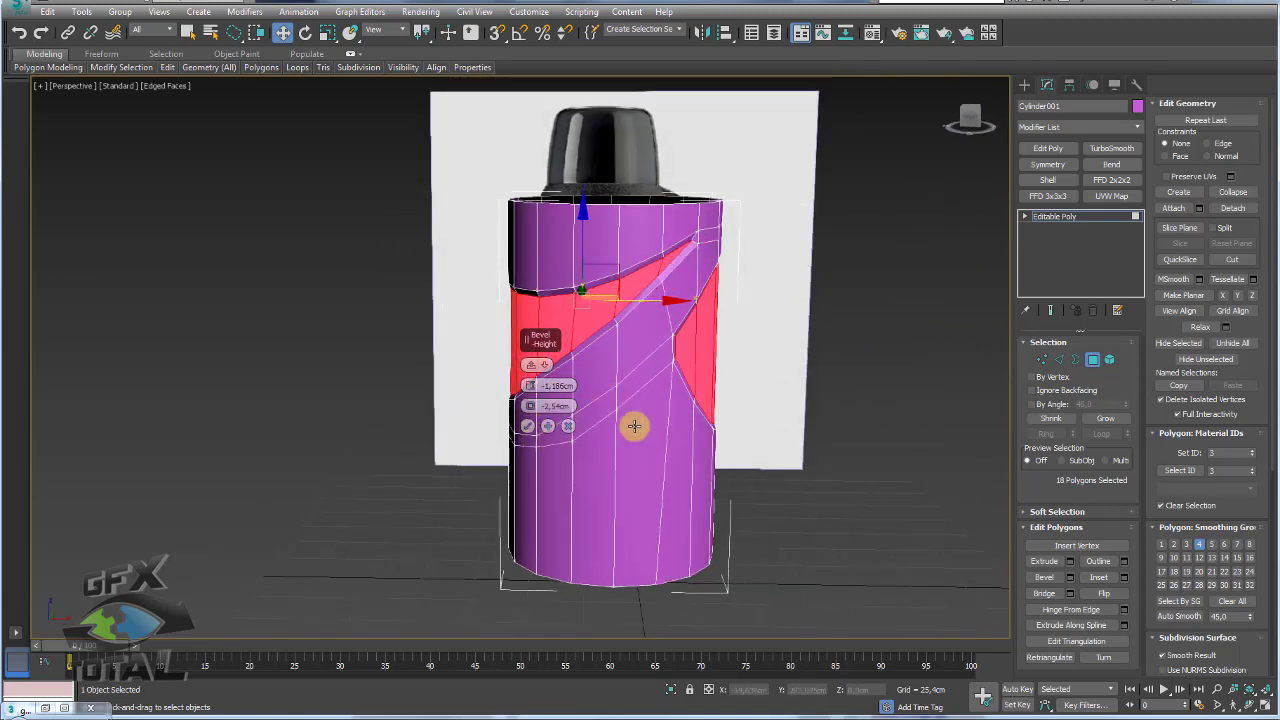
pyautogui.scroll(4, 652, 472)
pyautogui.moveTo(530, 385); pyautogui.dragTo(530, 386)
pyautogui.keyDown('alt'); pyautogui.moveTo(629, 398); pyautogui.dragTo(600, 400, button='middle'); pyautogui.keyUp('alt')
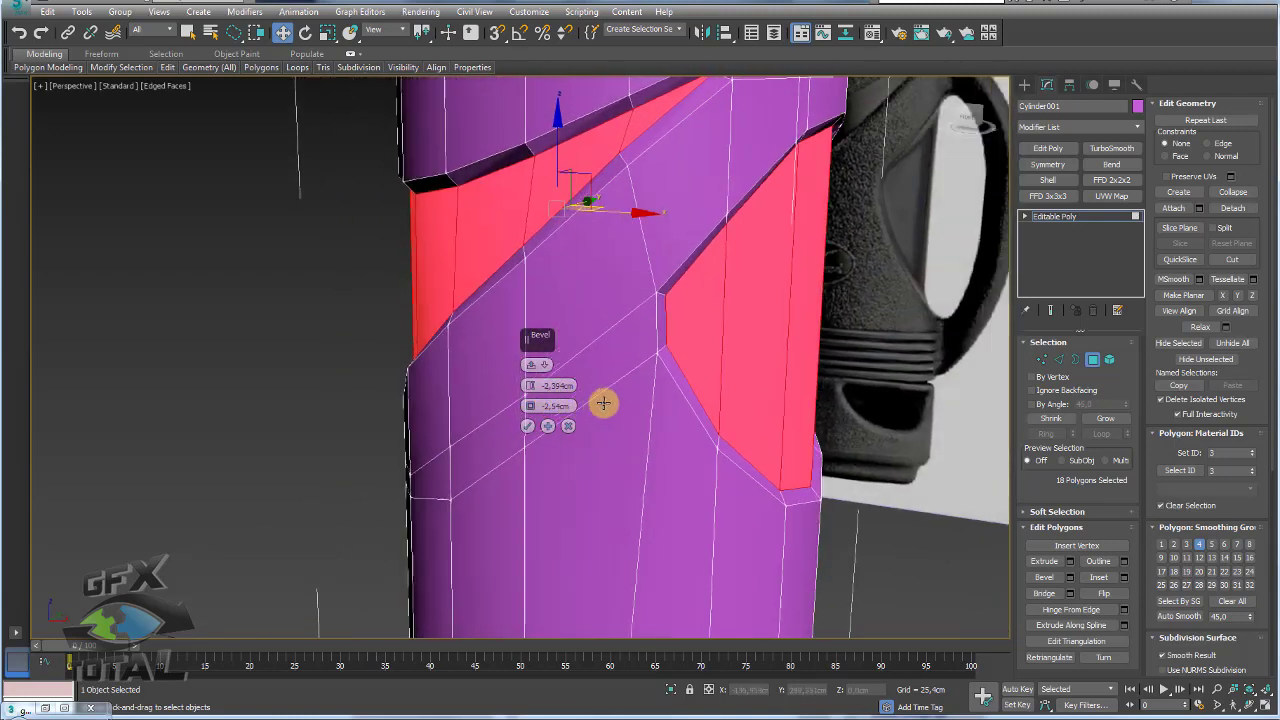
pyautogui.moveTo(531, 408); pyautogui.dragTo(530, 405)
pyautogui.moveTo(621, 408)
pyautogui.keyDown('alt'); pyautogui.mouseDown(button='middle')
pyautogui.moveTo(634, 523)
pyautogui.moveTo(594, 563)
pyautogui.moveTo(636, 285)
pyautogui.moveTo(623, 414)
pyautogui.moveTo(757, 371)
pyautogui.moveTo(769, 431)
pyautogui.moveTo(471, 449)
pyautogui.moveTo(471, 400)
pyautogui.moveTo(643, 429)
pyautogui.moveTo(590, 428)
pyautogui.mouseUp(button='middle'); pyautogui.keyUp('alt')
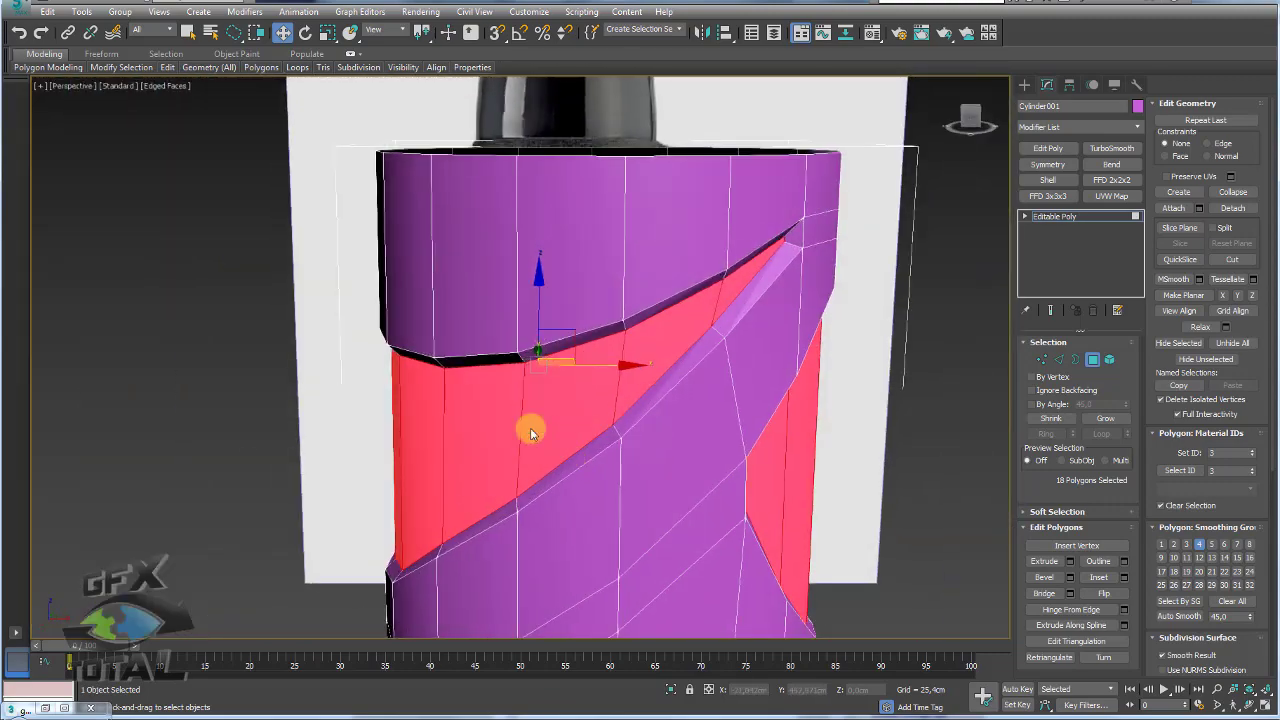
pyautogui.click(1045, 217)
pyautogui.scroll(-3, 657, 309)
pyautogui.moveTo(657, 309)
pyautogui.keyDown('alt'); pyautogui.mouseDown(button='middle')
pyautogui.moveTo(771, 351)
pyautogui.moveTo(828, 396)
pyautogui.moveTo(663, 337)
pyautogui.moveTo(663, 323)
pyautogui.moveTo(681, 332)
pyautogui.mouseUp(button='middle'); pyautogui.keyUp('alt')
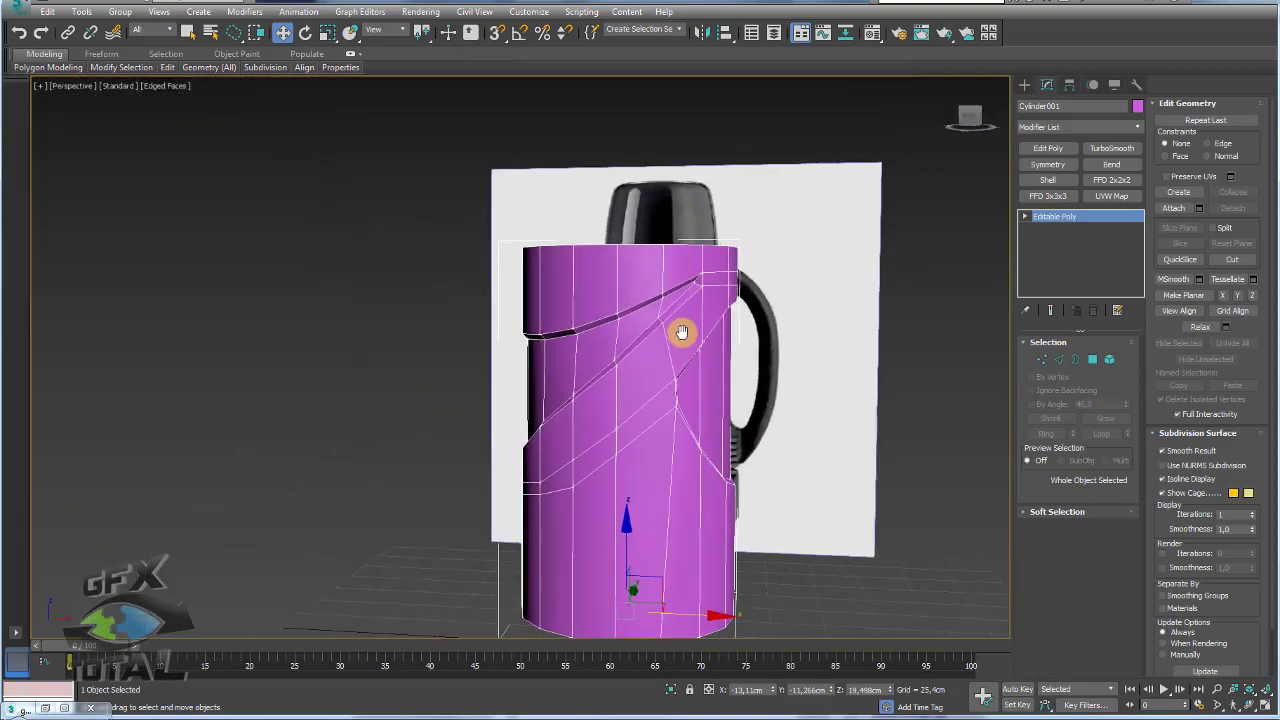
# Step: Add a 1-iteration TurboSmooth above the Editable Poly, inspect it, then reselect Editable Poly
pyautogui.click(1112, 148)
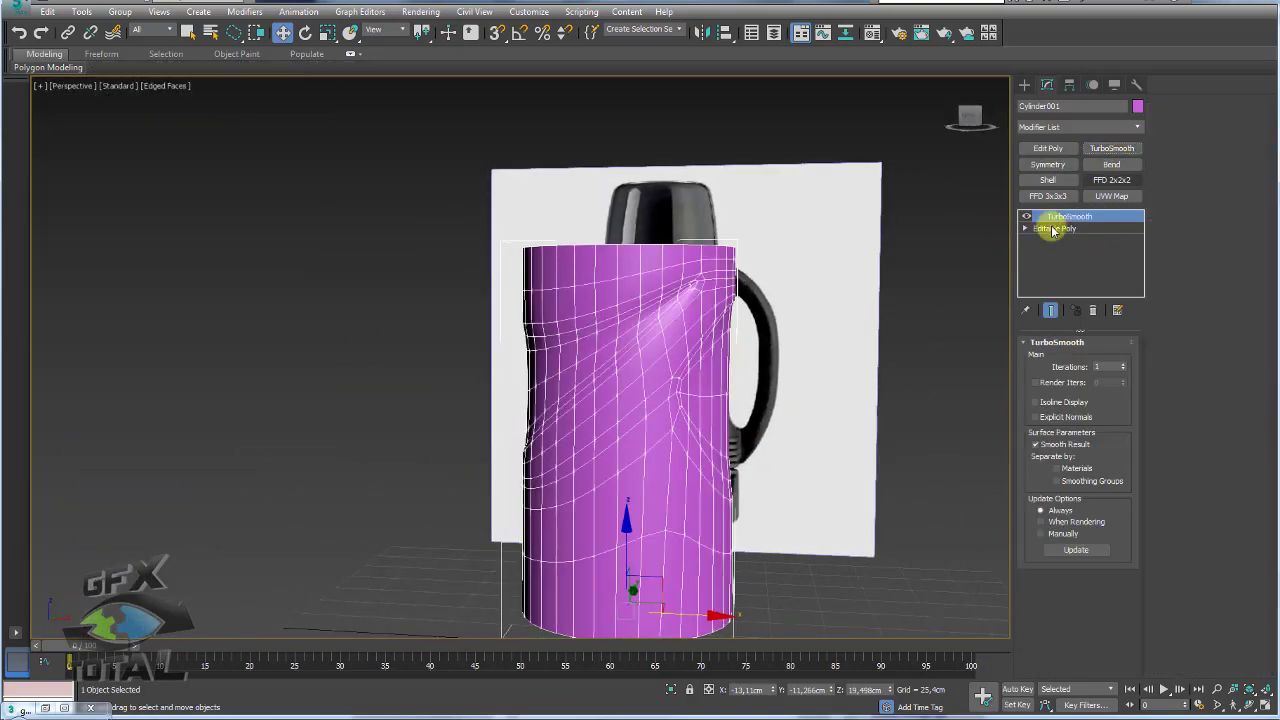
pyautogui.moveTo(734, 383)
pyautogui.keyDown('alt'); pyautogui.mouseDown(button='middle')
pyautogui.moveTo(748, 414)
pyautogui.moveTo(737, 443)
pyautogui.moveTo(736, 387)
pyautogui.mouseUp(button='middle'); pyautogui.keyUp('alt')
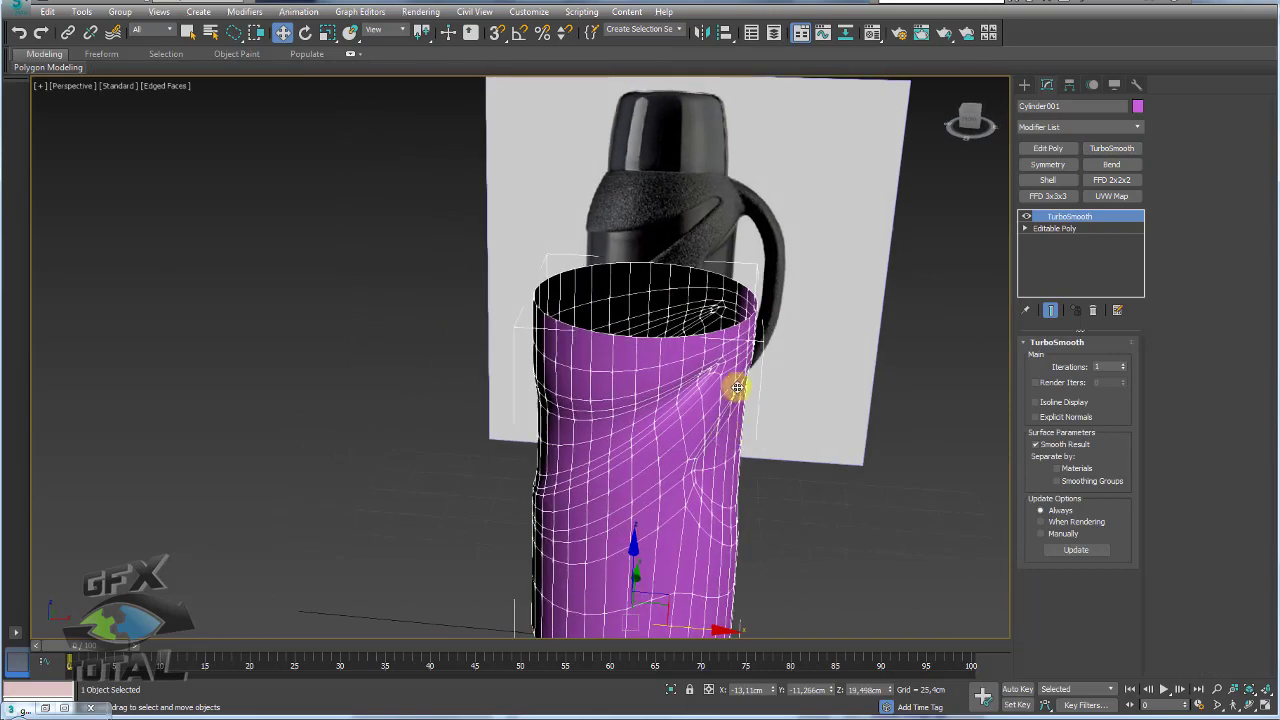
pyautogui.keyDown('alt'); pyautogui.moveTo(724, 436); pyautogui.dragTo(698, 393, button='middle'); pyautogui.keyUp('alt')
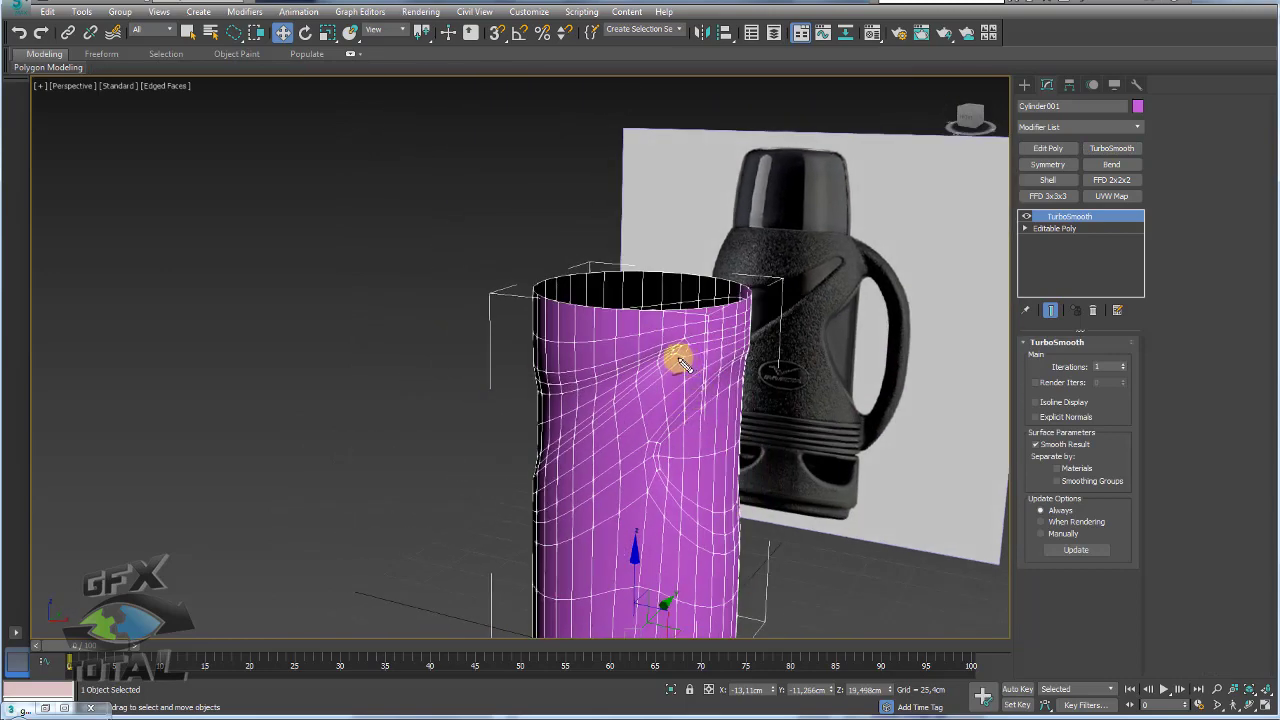
pyautogui.click(1058, 229)
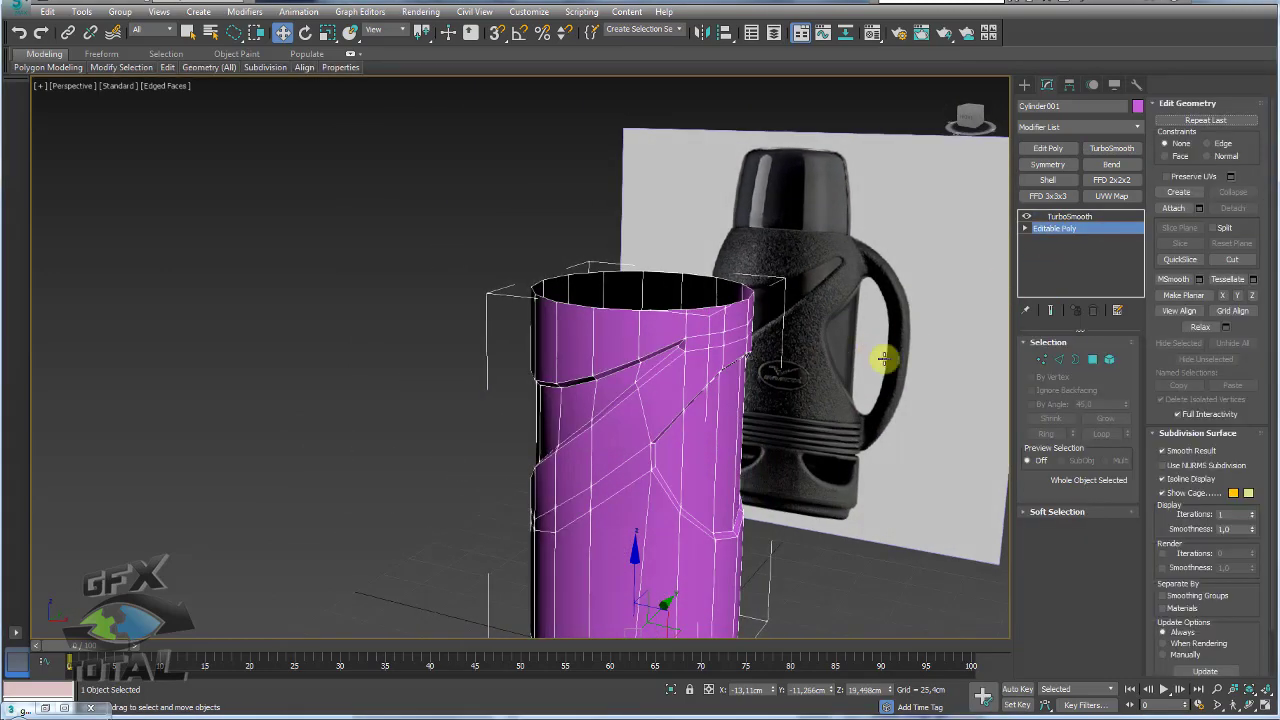
# Step: Lower the two vertices at the groove's upper end
pyautogui.click(1059, 362)
pyautogui.scroll(3, 591, 346)
pyautogui.scroll(5, 691, 354)
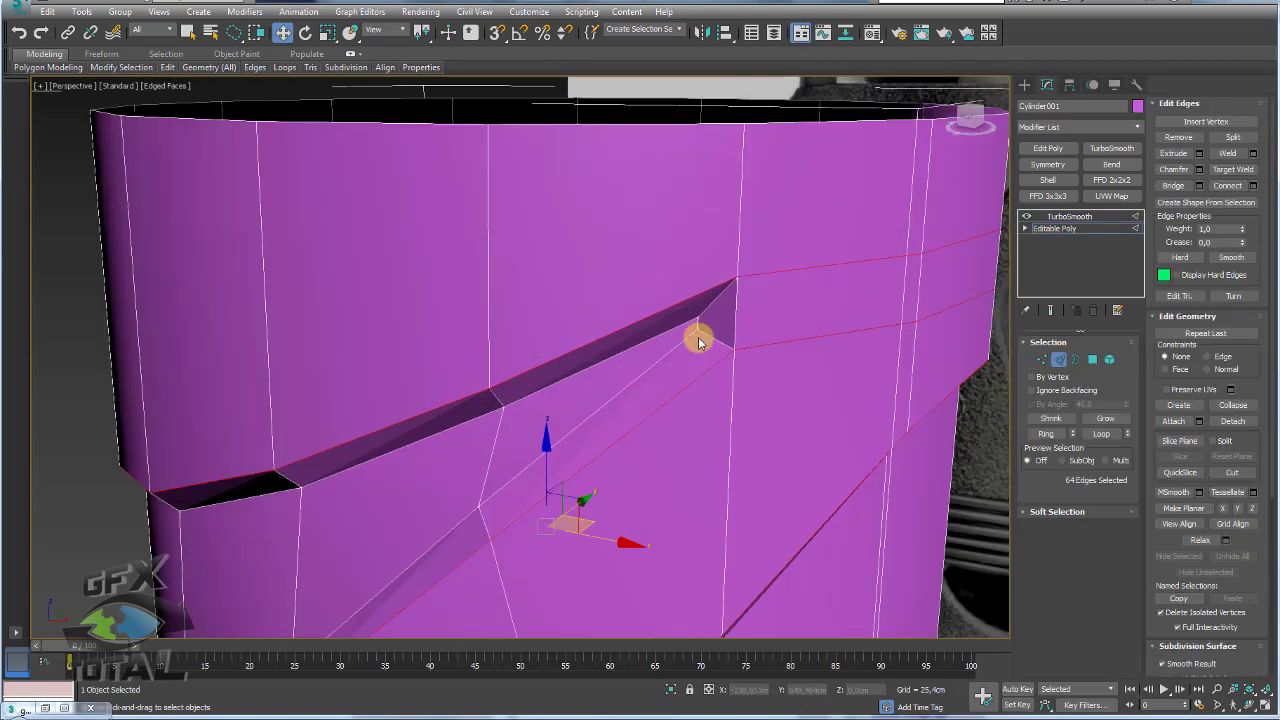
pyautogui.click(1044, 362)
pyautogui.keyDown('alt'); pyautogui.moveTo(811, 357); pyautogui.dragTo(725, 268, button='middle'); pyautogui.keyUp('alt')
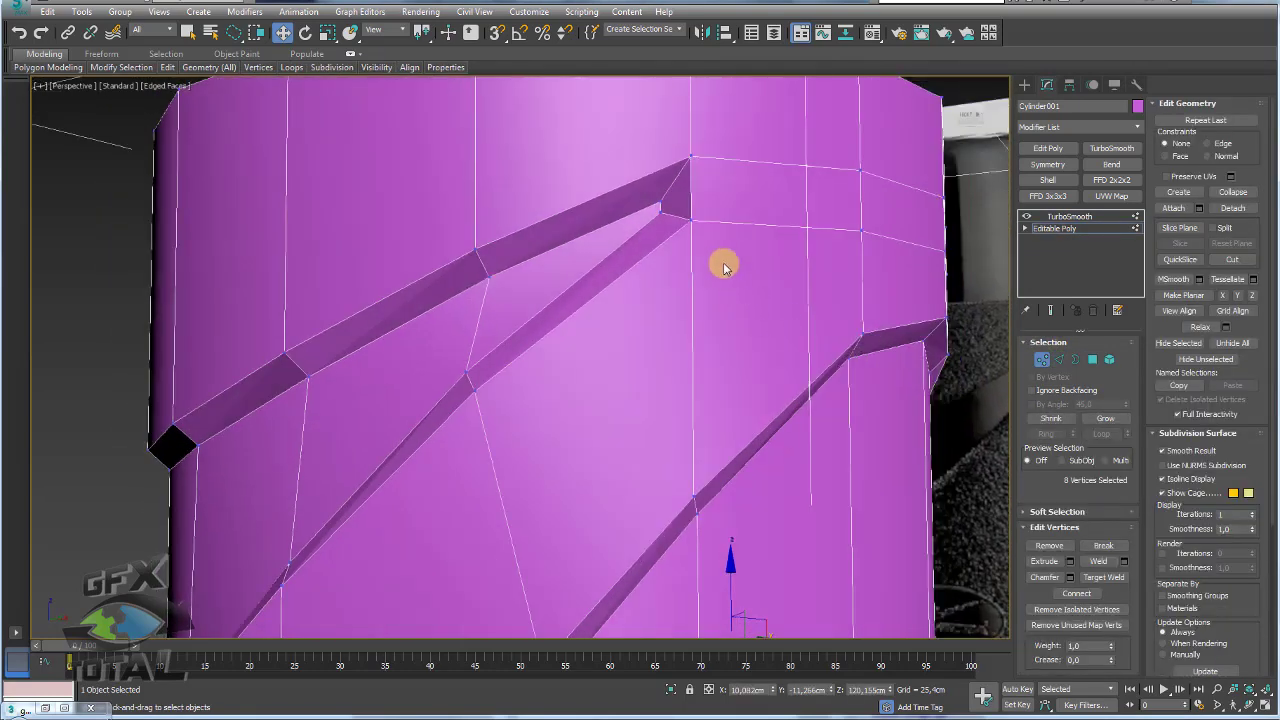
pyautogui.click(692, 219)
pyautogui.keyDown('ctrl'); pyautogui.click(664, 218); pyautogui.keyUp('ctrl')
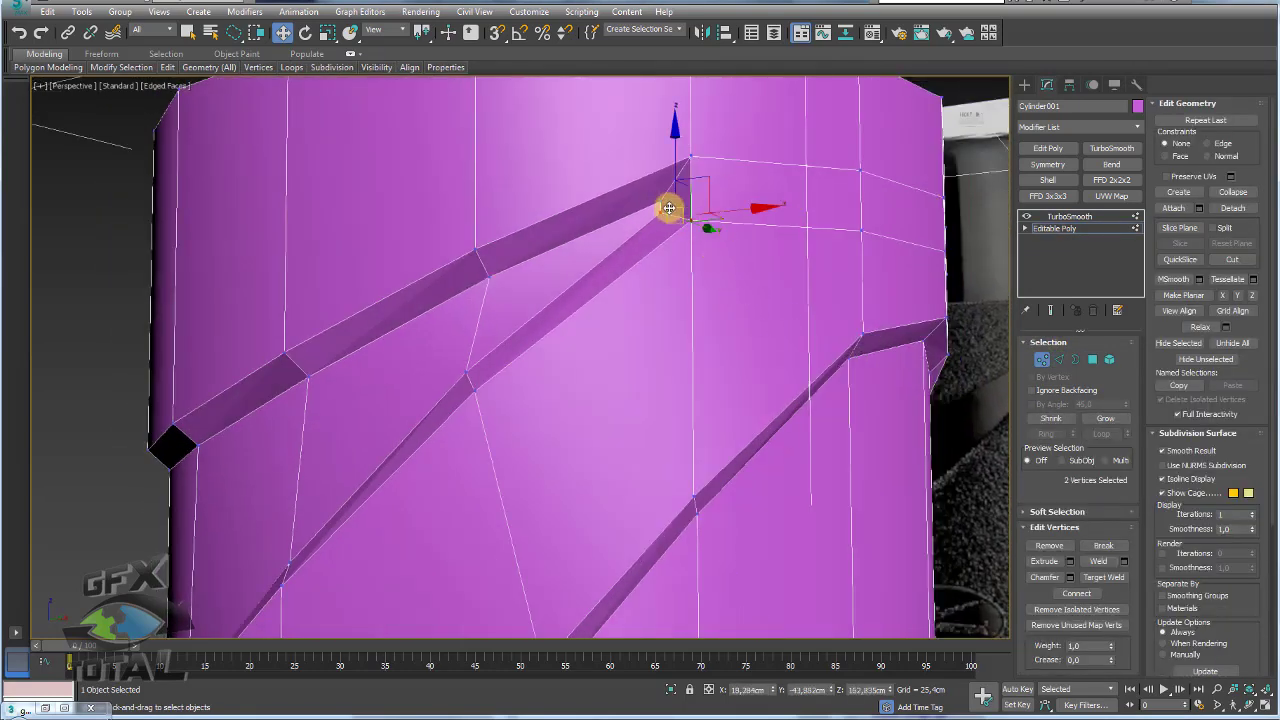
pyautogui.moveTo(674, 168); pyautogui.dragTo(677, 201)
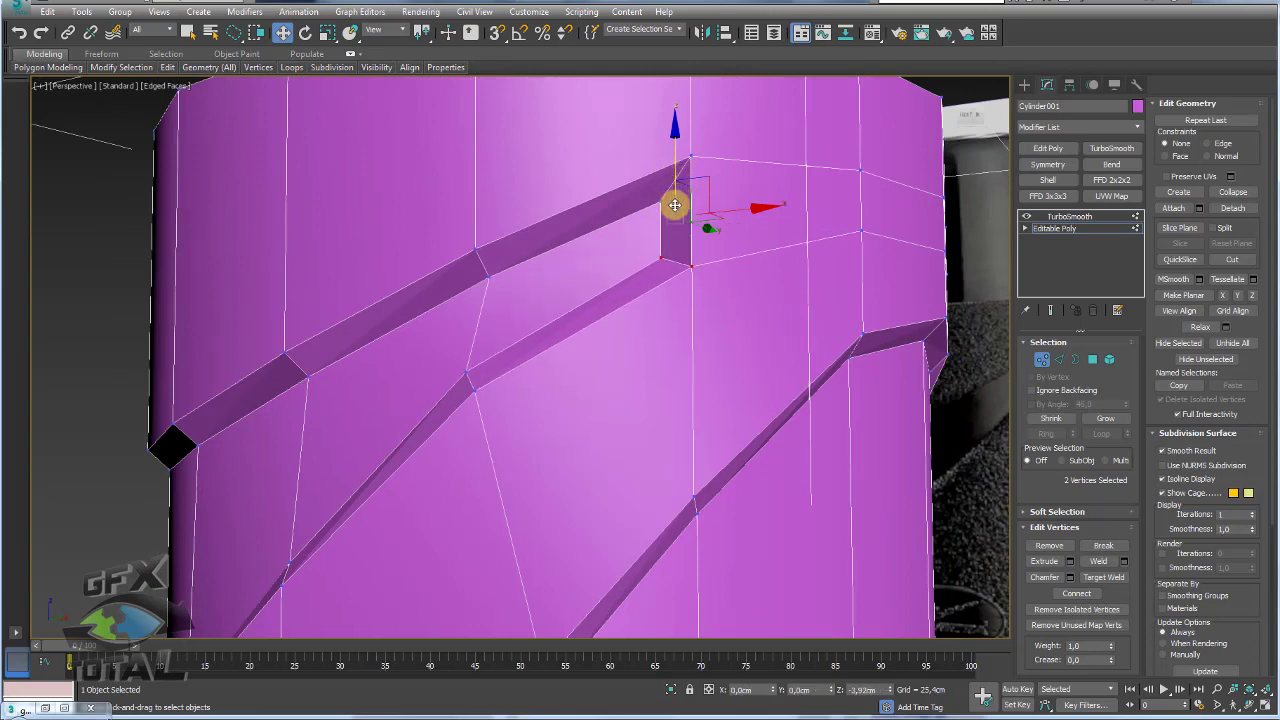
pyautogui.moveTo(723, 197)
pyautogui.keyDown('alt'); pyautogui.mouseDown(button='middle')
pyautogui.moveTo(758, 293)
pyautogui.moveTo(777, 286)
pyautogui.mouseUp(button='middle'); pyautogui.keyUp('alt')
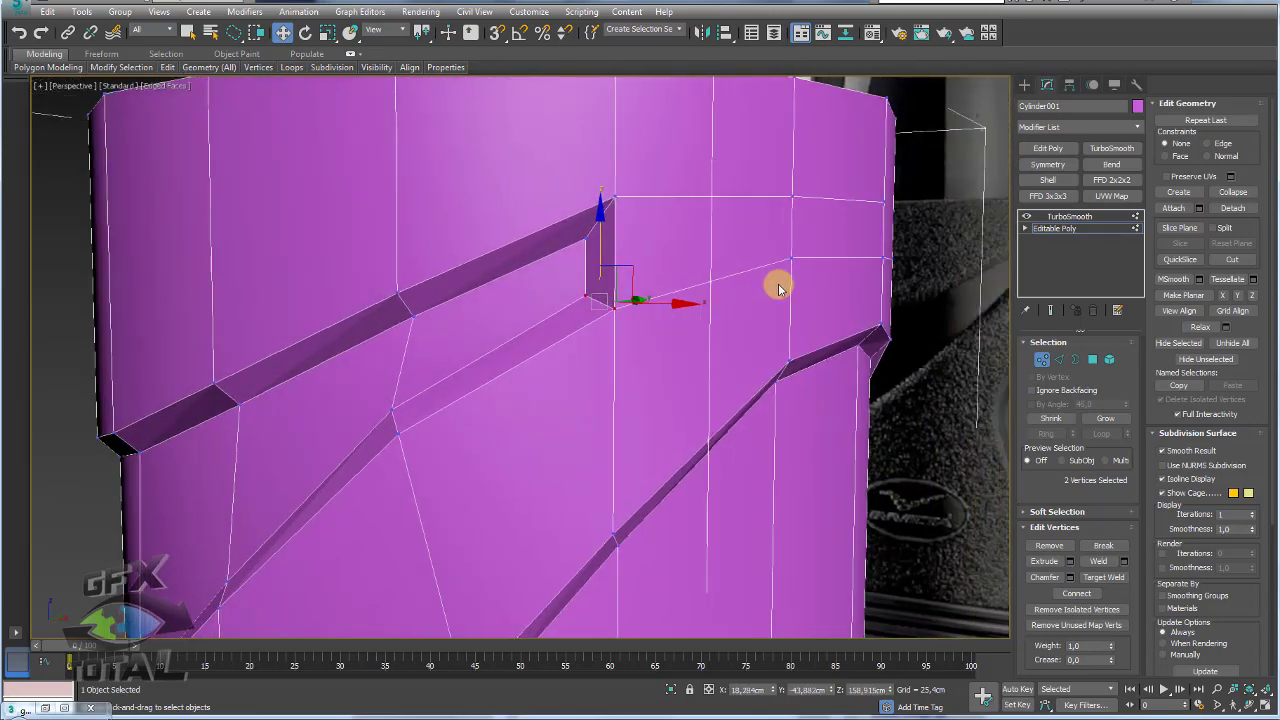
# Step: Pull down the vertices near the cylinder's right edge and select the band's right-edge vertex
pyautogui.click(794, 260)
pyautogui.moveTo(874, 219)
pyautogui.mouseDown()
pyautogui.moveTo(839, 225)
pyautogui.moveTo(850, 225)
pyautogui.mouseUp()
pyautogui.keyDown('alt'); pyautogui.moveTo(926, 286); pyautogui.dragTo(937, 277, button='middle'); pyautogui.keyUp('alt')
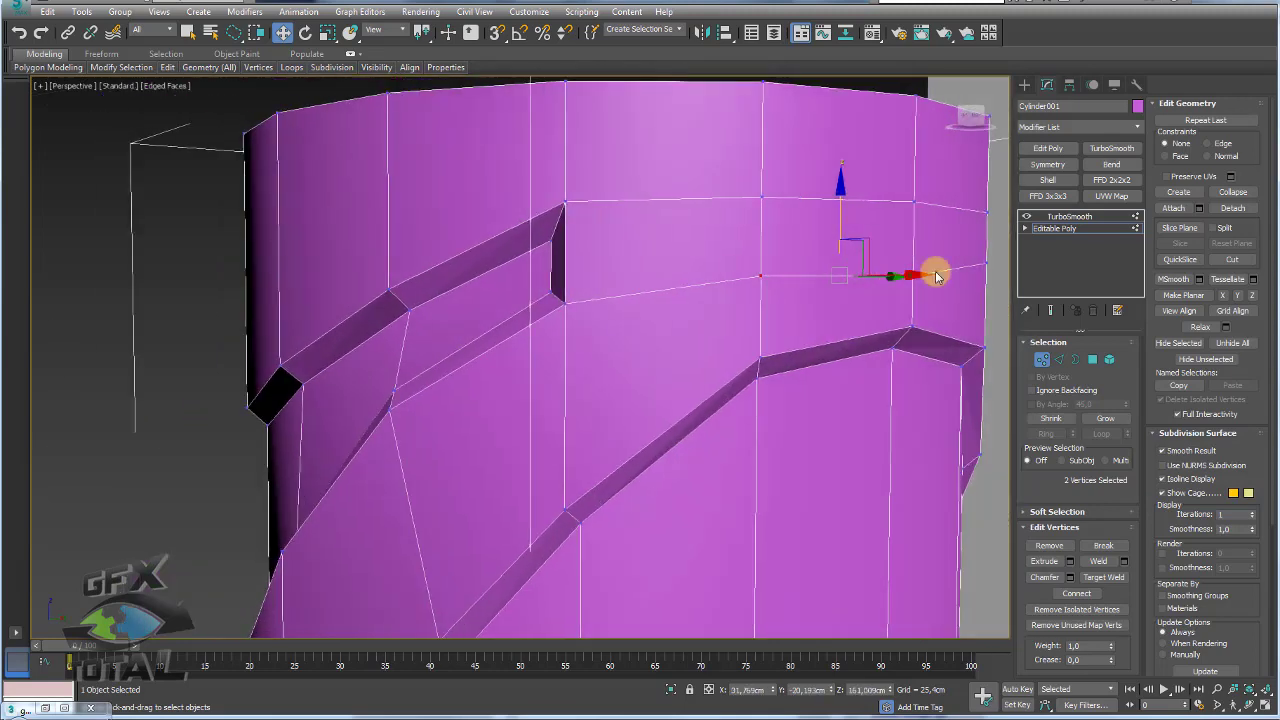
pyautogui.click(985, 265)
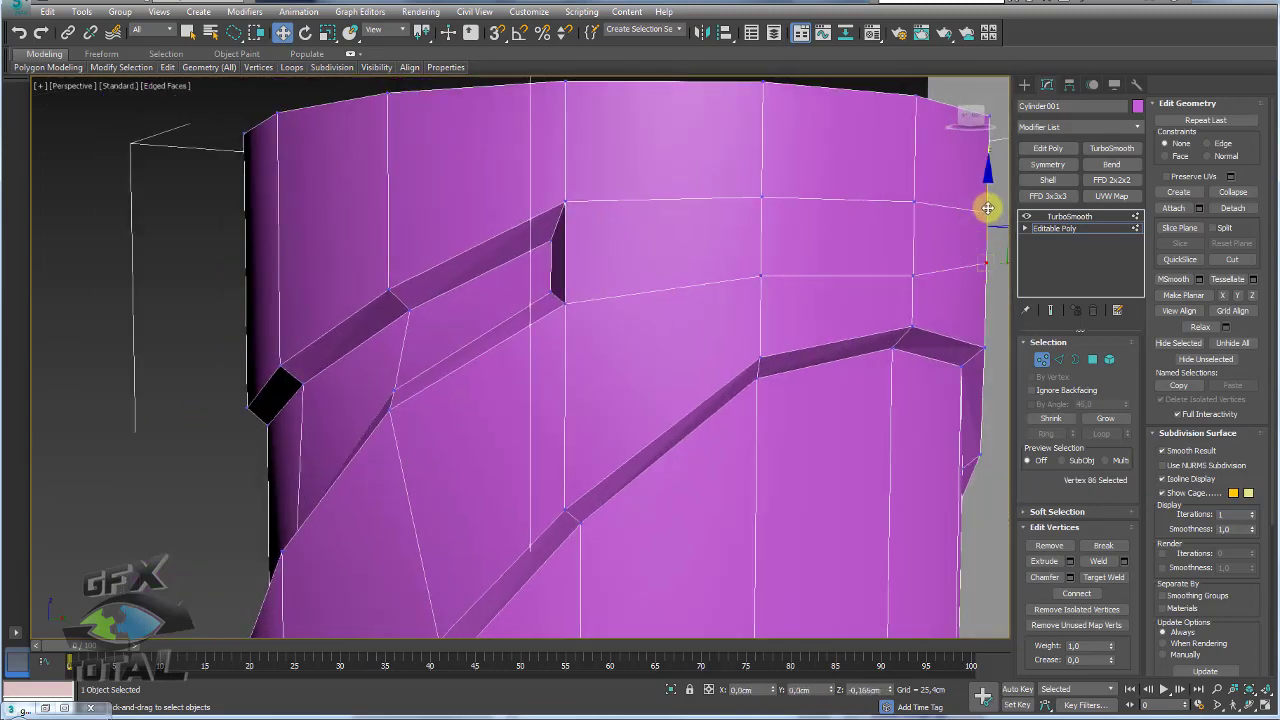
pyautogui.scroll(-2, 754, 306)
pyautogui.scroll(-4, 660, 334)
pyautogui.scroll(2, 719, 299)
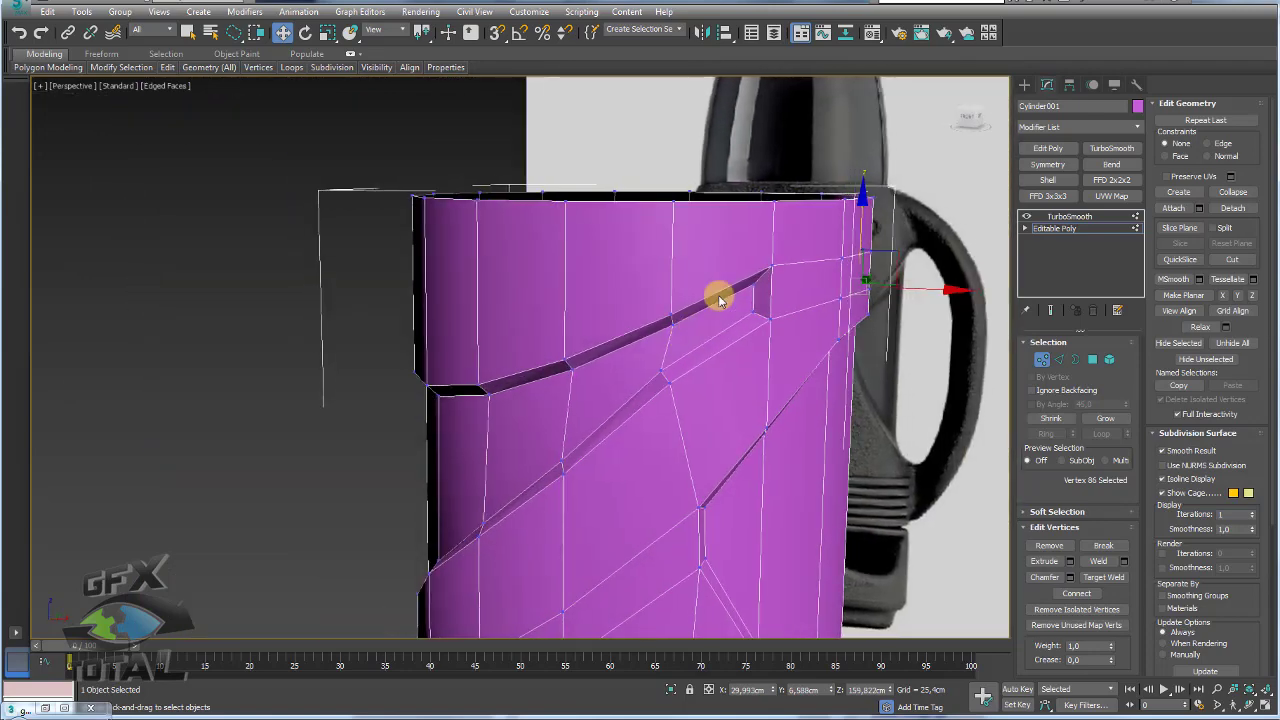
pyautogui.scroll(4, 664, 318)
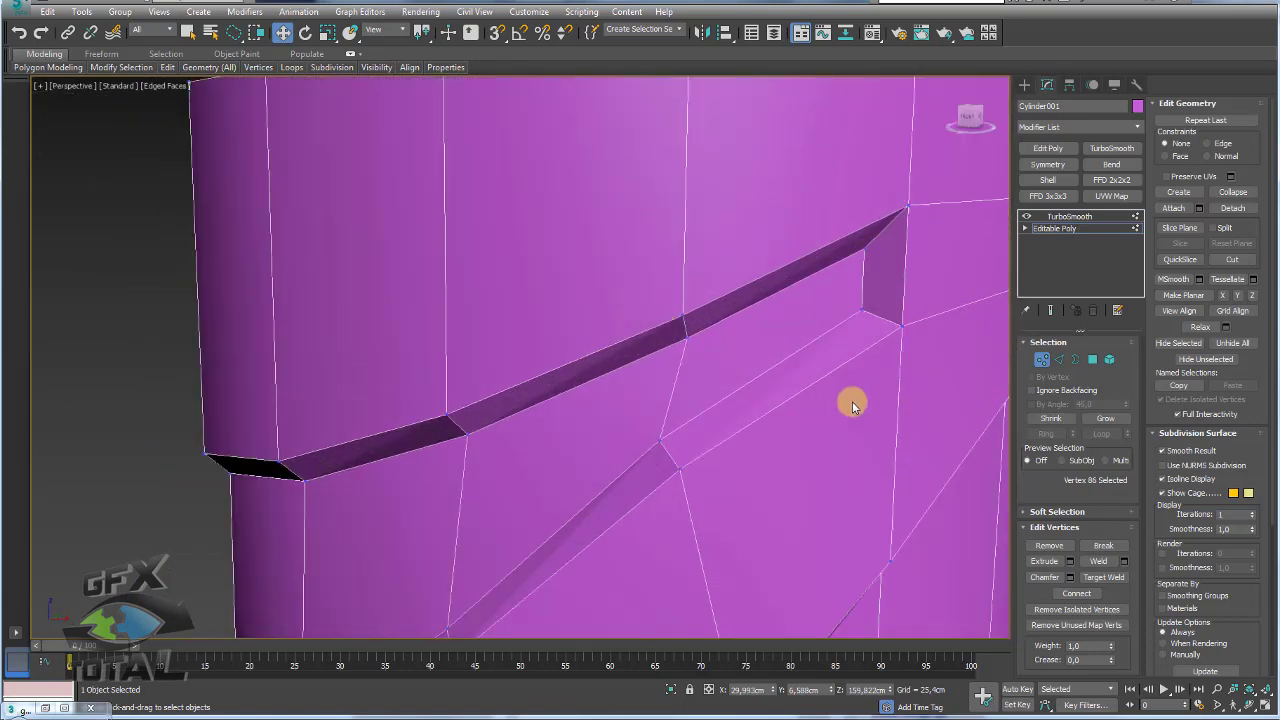
pyautogui.scroll(-4, 852, 406)
# Step: Nudge the groove's lower-end corner vertices down, then pick an edge across the band
pyautogui.moveTo(654, 402)
pyautogui.keyDown('alt'); pyautogui.mouseDown(button='middle')
pyautogui.moveTo(771, 246)
pyautogui.moveTo(486, 529)
pyautogui.moveTo(627, 500)
pyautogui.mouseUp(button='middle'); pyautogui.keyUp('alt')
pyautogui.keyDown('ctrl'); pyautogui.click(566, 543); pyautogui.keyUp('ctrl')
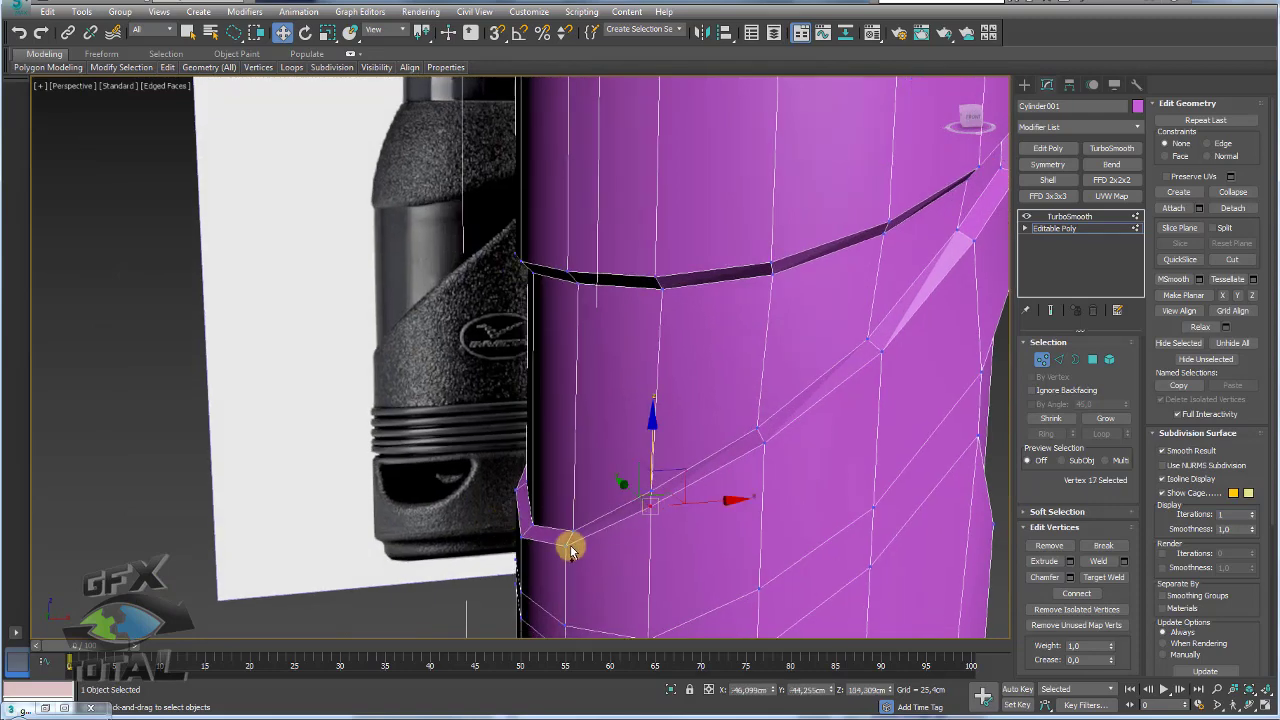
pyautogui.keyDown('ctrl'); pyautogui.click(520, 491); pyautogui.keyUp('ctrl')
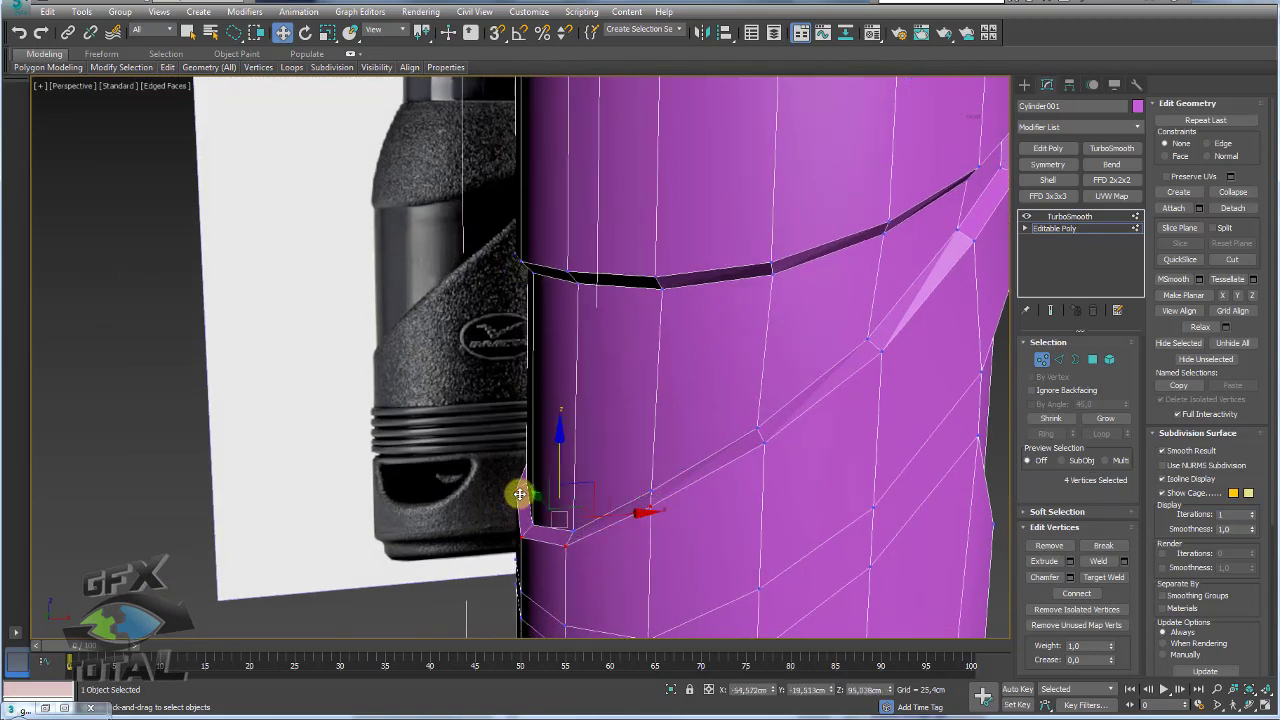
pyautogui.moveTo(520, 491)
pyautogui.keyDown('alt'); pyautogui.mouseDown(button='middle')
pyautogui.moveTo(551, 486)
pyautogui.moveTo(559, 459)
pyautogui.mouseUp(button='middle'); pyautogui.keyUp('alt')
pyautogui.moveTo(559, 459); pyautogui.dragTo(560, 462)
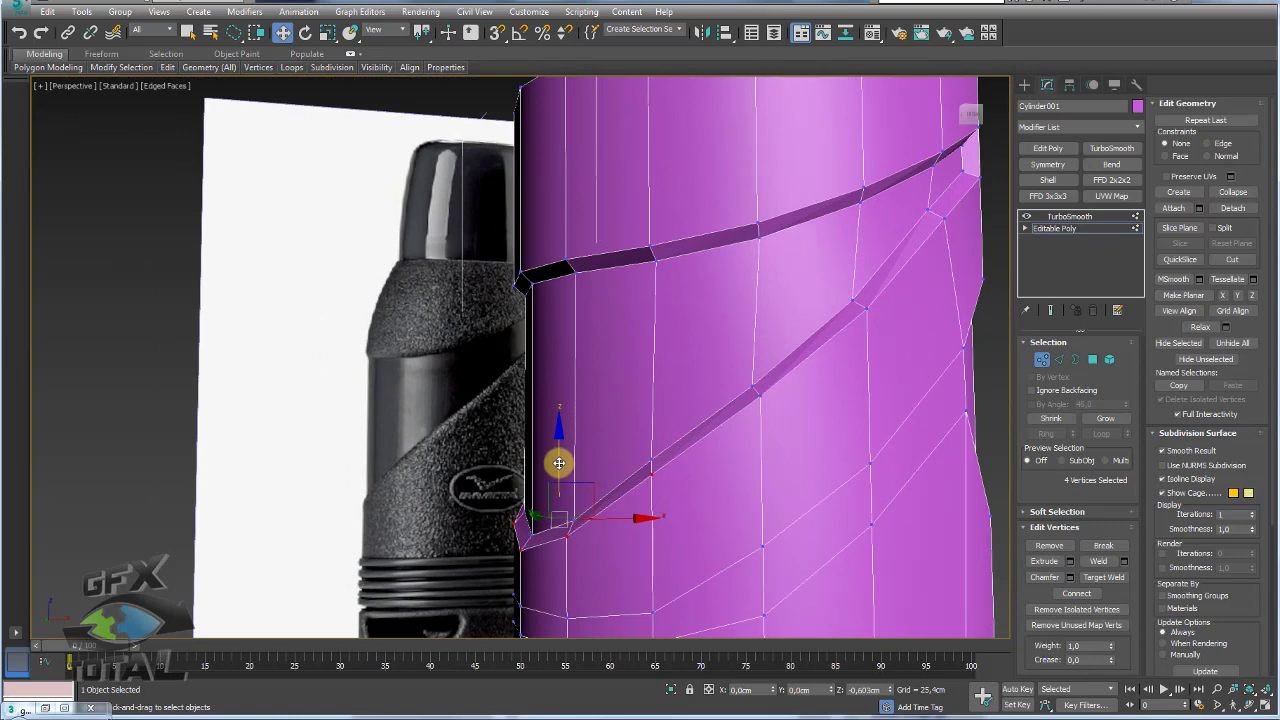
pyautogui.moveTo(553, 472)
pyautogui.keyDown('alt'); pyautogui.mouseDown(button='middle')
pyautogui.moveTo(671, 451)
pyautogui.moveTo(854, 354)
pyautogui.moveTo(766, 400)
pyautogui.moveTo(900, 390)
pyautogui.mouseUp(button='middle'); pyautogui.keyUp('alt')
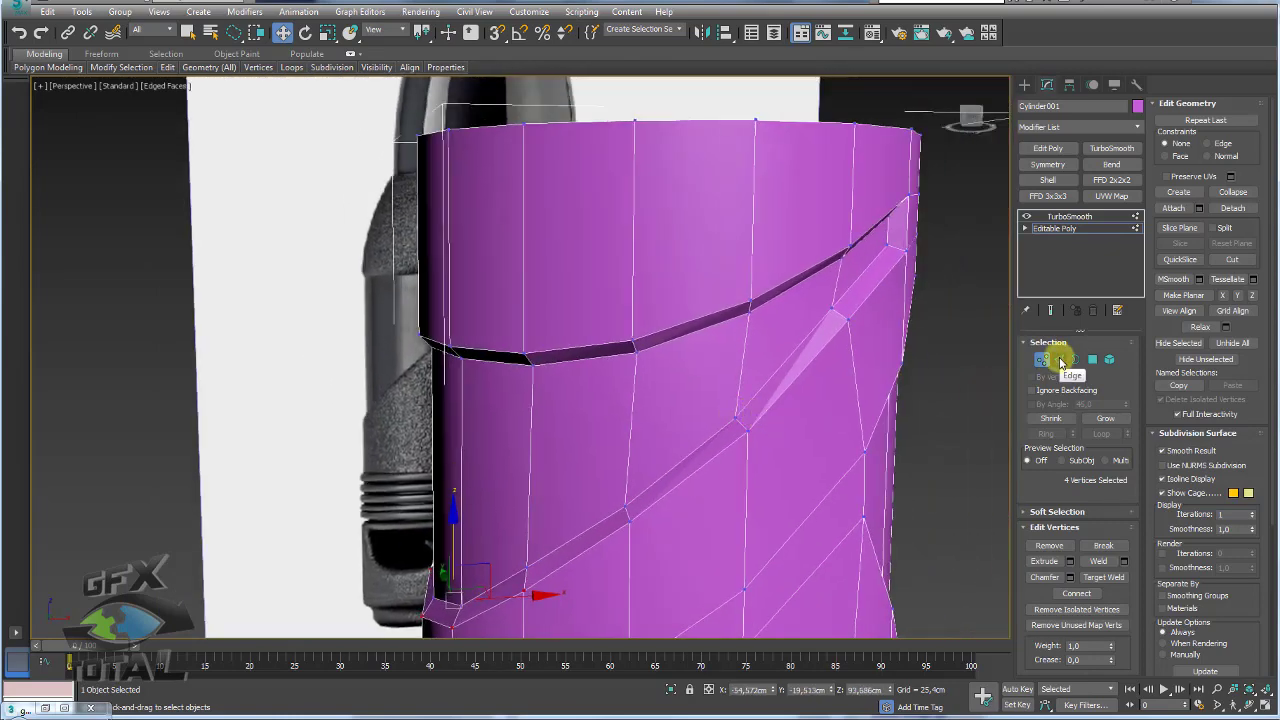
pyautogui.click(1059, 359)
pyautogui.click(739, 424)
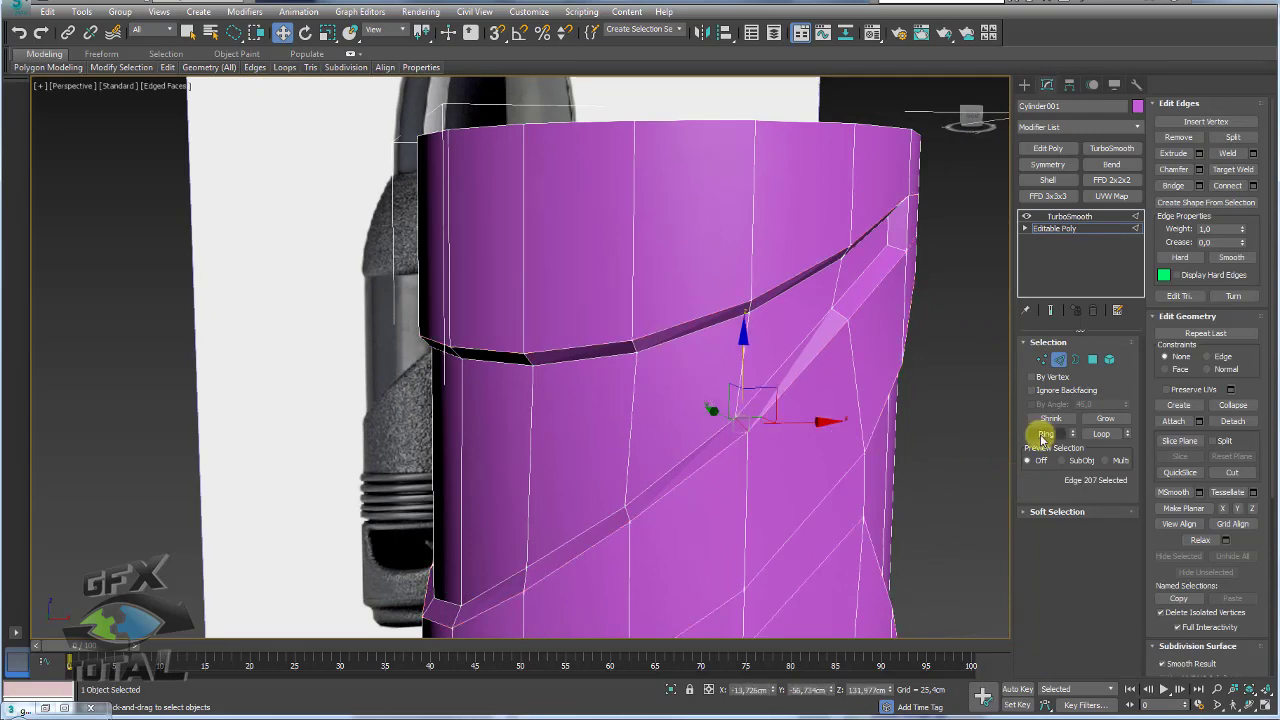
# Step: Convert the edge ring to the groove polygons and inset them by 0.227 cm
pyautogui.click(1043, 436)
pyautogui.keyDown('ctrl'); pyautogui.click(1092, 359); pyautogui.keyUp('ctrl')
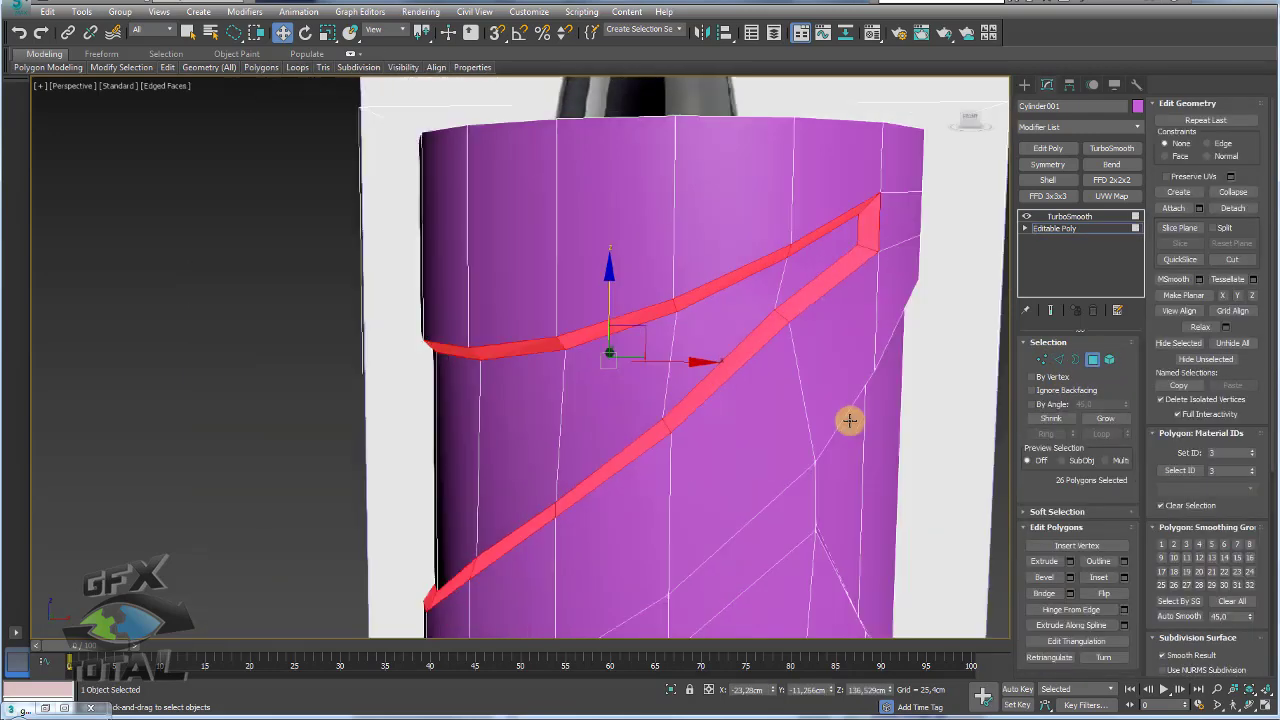
pyautogui.click(1126, 581)
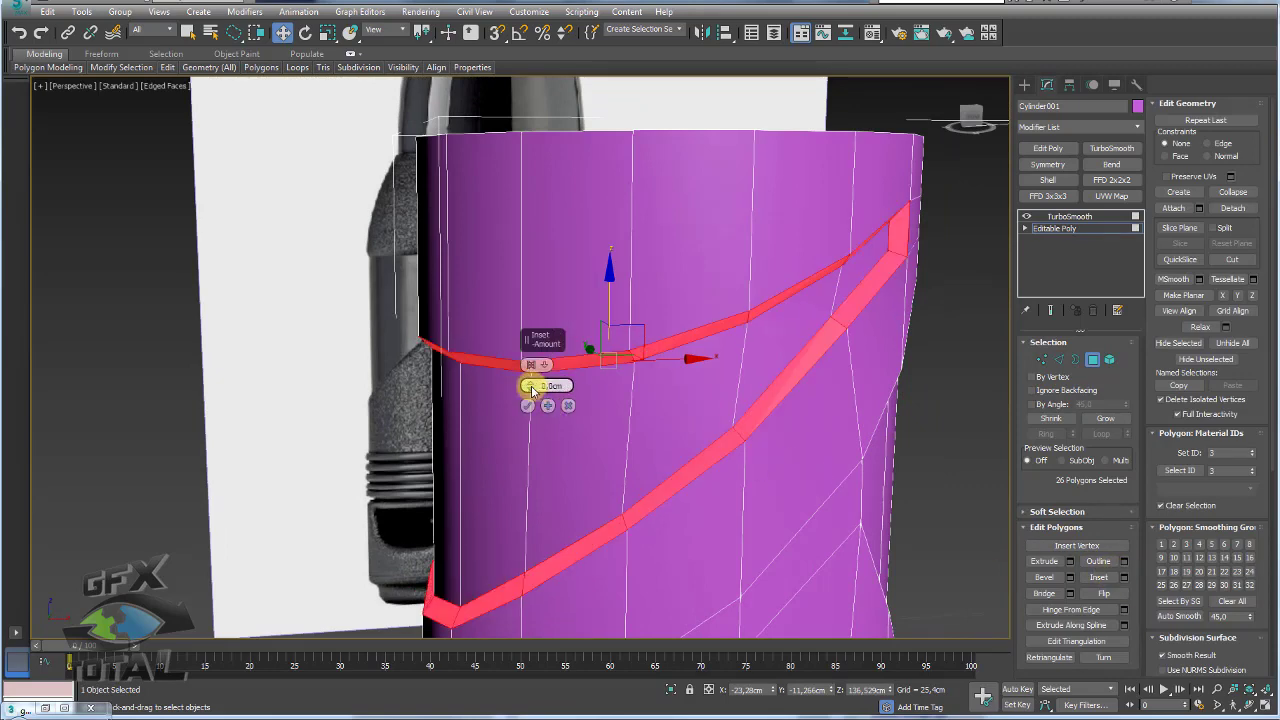
pyautogui.scroll(1, 770, 440)
pyautogui.scroll(4, 790, 410)
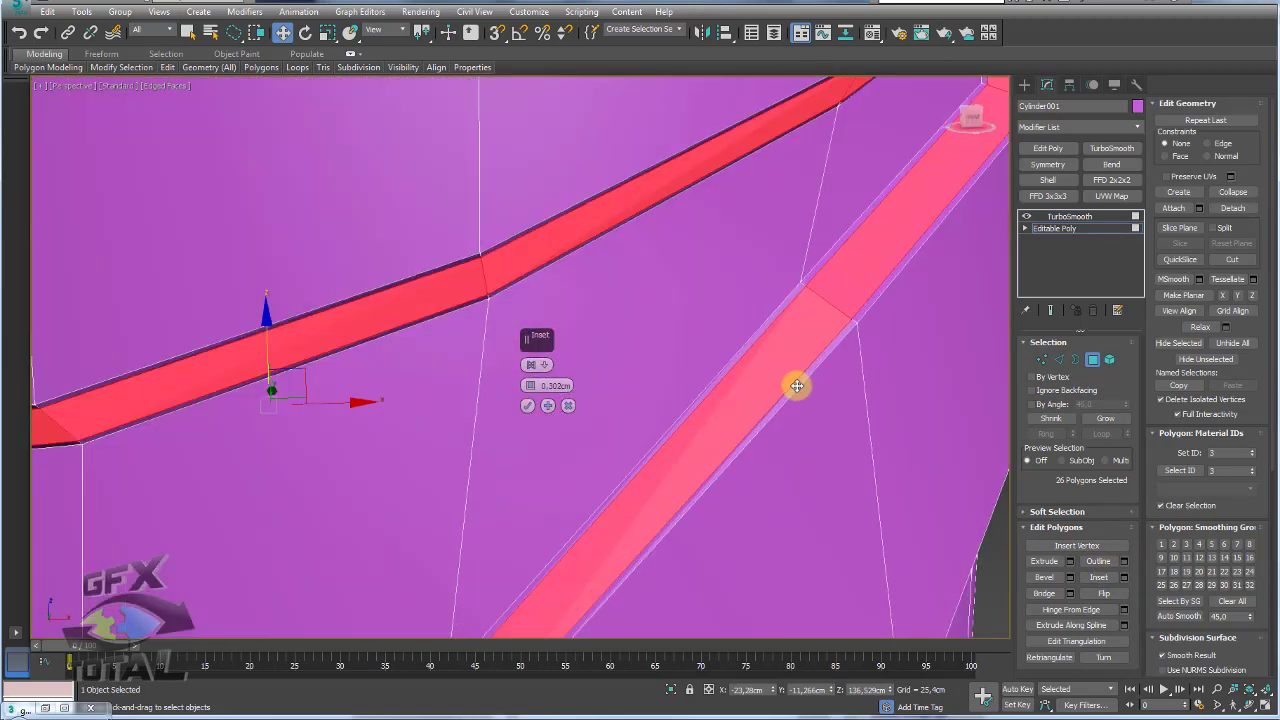
pyautogui.moveTo(528, 389); pyautogui.dragTo(532, 397)
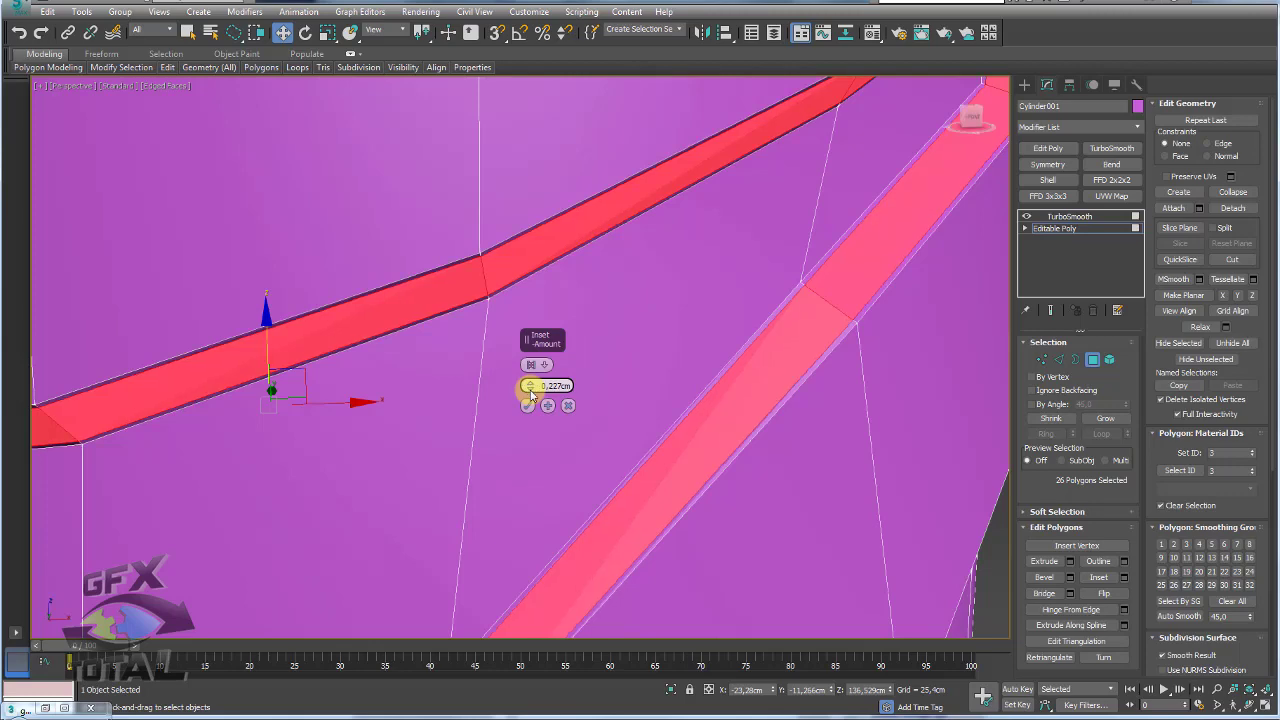
pyautogui.click(528, 405)
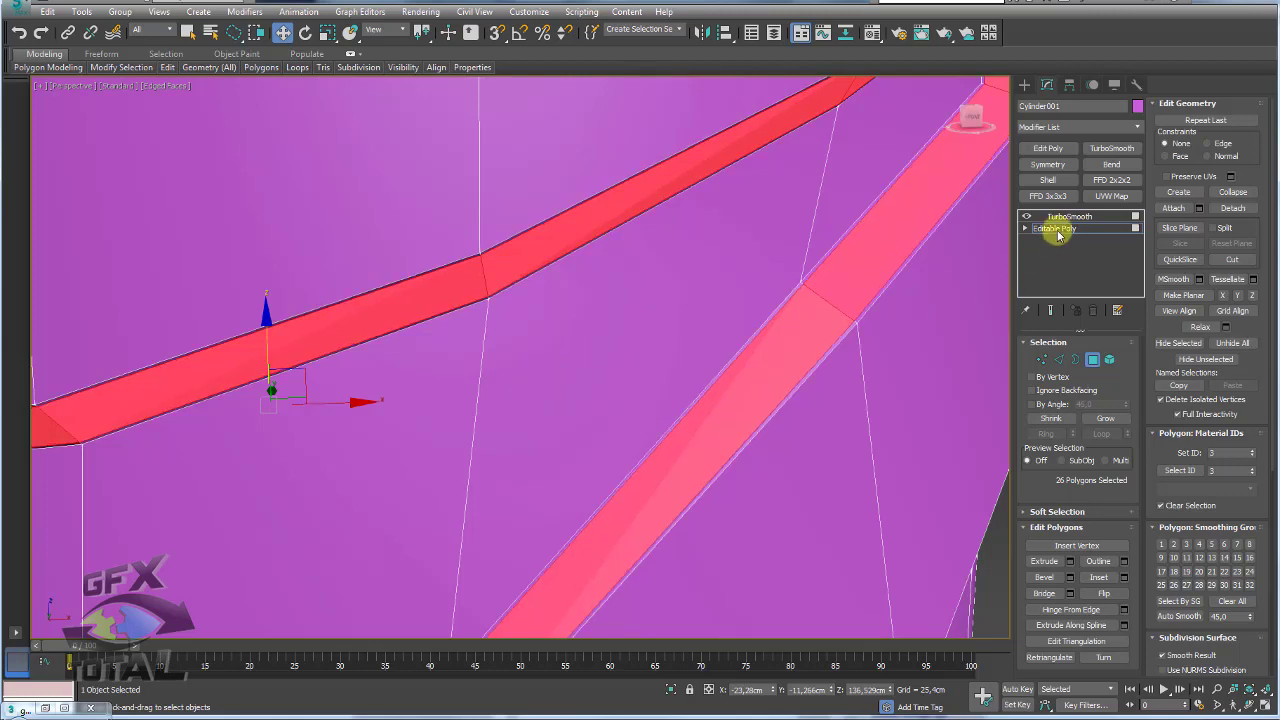
# Step: View the TurboSmooth result across the whole cylinder with Edged Faces off
pyautogui.click(1062, 216)
pyautogui.scroll(-3, 903, 289)
pyautogui.scroll(-3, 849, 374)
pyautogui.moveTo(849, 374)
pyautogui.keyDown('alt'); pyautogui.mouseDown(button='middle')
pyautogui.moveTo(791, 370)
pyautogui.moveTo(677, 417)
pyautogui.mouseUp(button='middle'); pyautogui.keyUp('alt')
pyautogui.press('F4')
pyautogui.scroll(-3, 686, 386)
# Step: Raise TurboSmooth iterations to 2 and zoom in on the groove
pyautogui.scroll(-2, 686, 386)
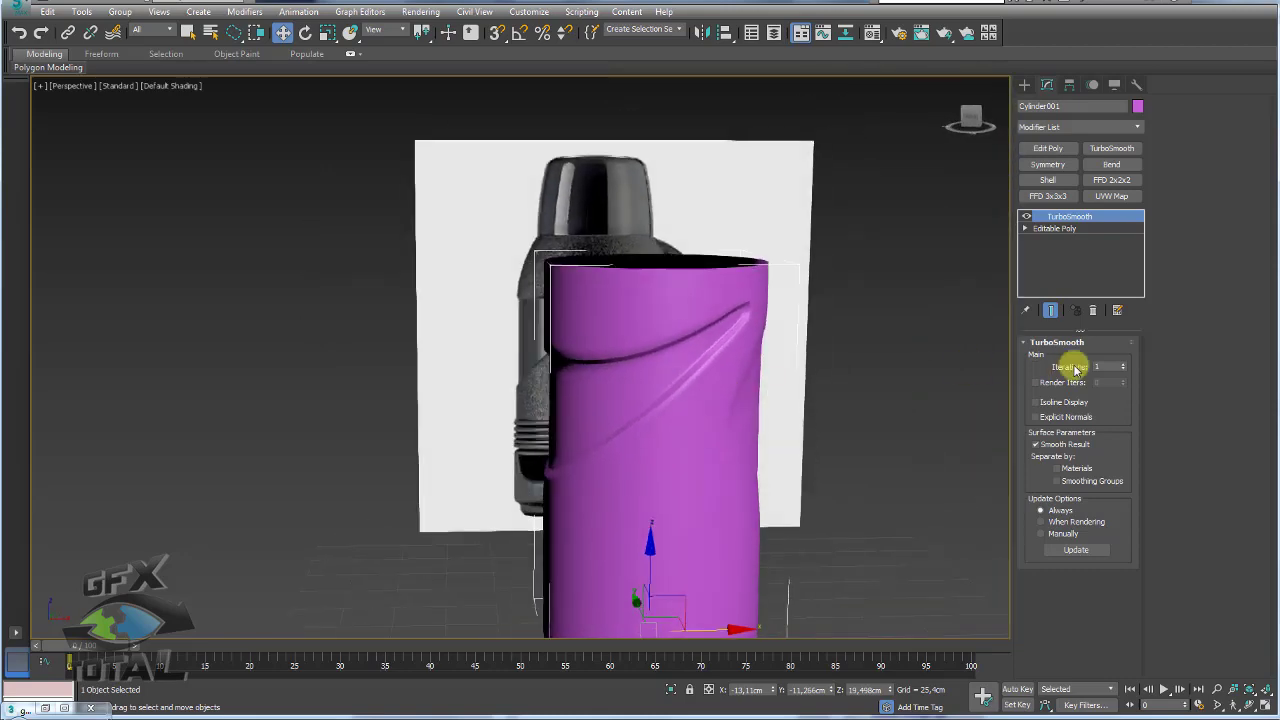
pyautogui.click(1123, 365)
pyautogui.moveTo(757, 371)
pyautogui.keyDown('alt'); pyautogui.mouseDown(button='middle')
pyautogui.moveTo(714, 380)
pyautogui.moveTo(723, 374)
pyautogui.mouseUp(button='middle'); pyautogui.keyUp('alt')
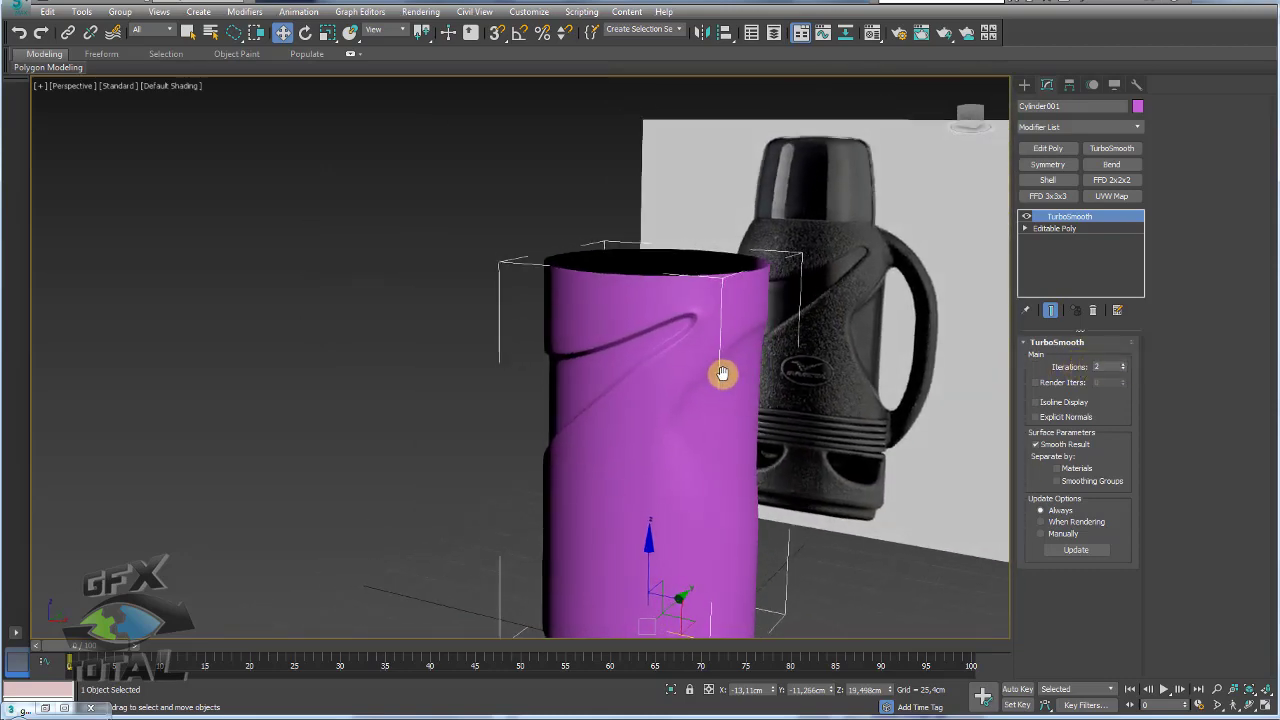
pyautogui.scroll(3, 694, 309)
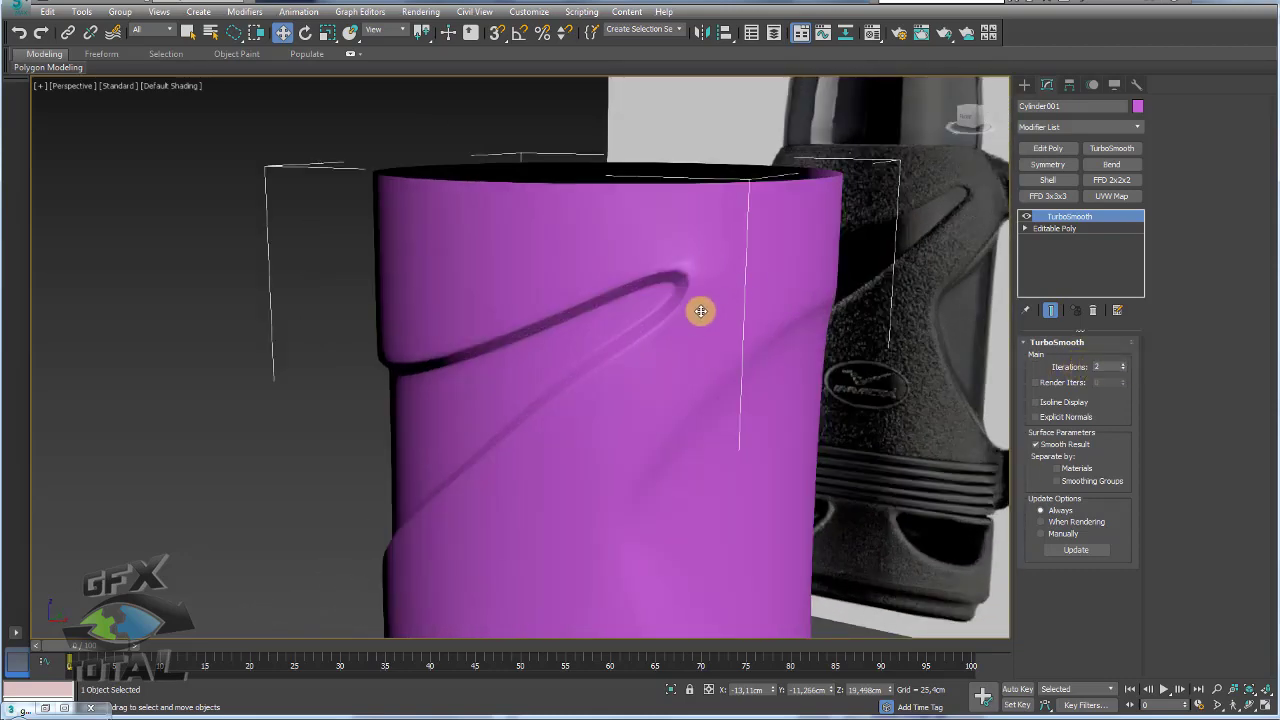
pyautogui.scroll(2, 700, 311)
pyautogui.scroll(2, 705, 300)
pyautogui.scroll(2, 728, 291)
pyautogui.moveTo(748, 334); pyautogui.dragTo(679, 281, button='middle')
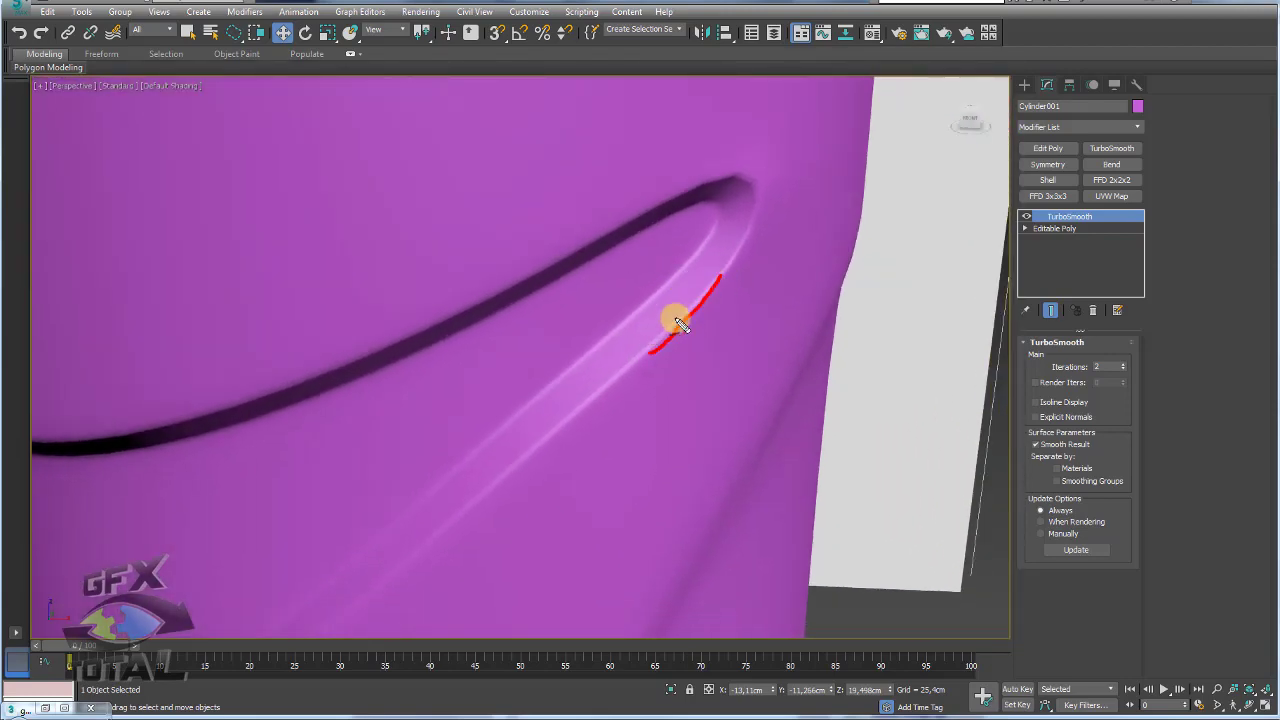
# Step: Show the unsmoothed Editable Poly in Edge mode with edged faces on
pyautogui.click(1055, 228)
pyautogui.click(1052, 310)
pyautogui.click(1059, 362)
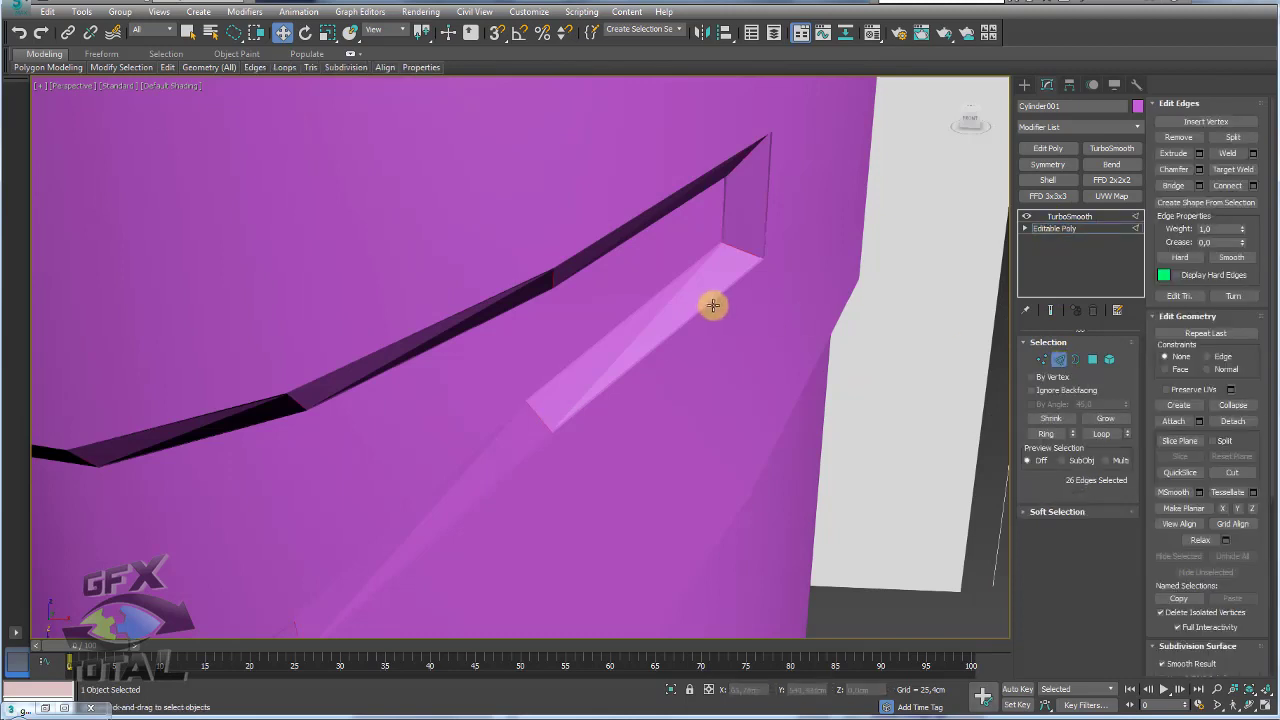
pyautogui.press('F4')
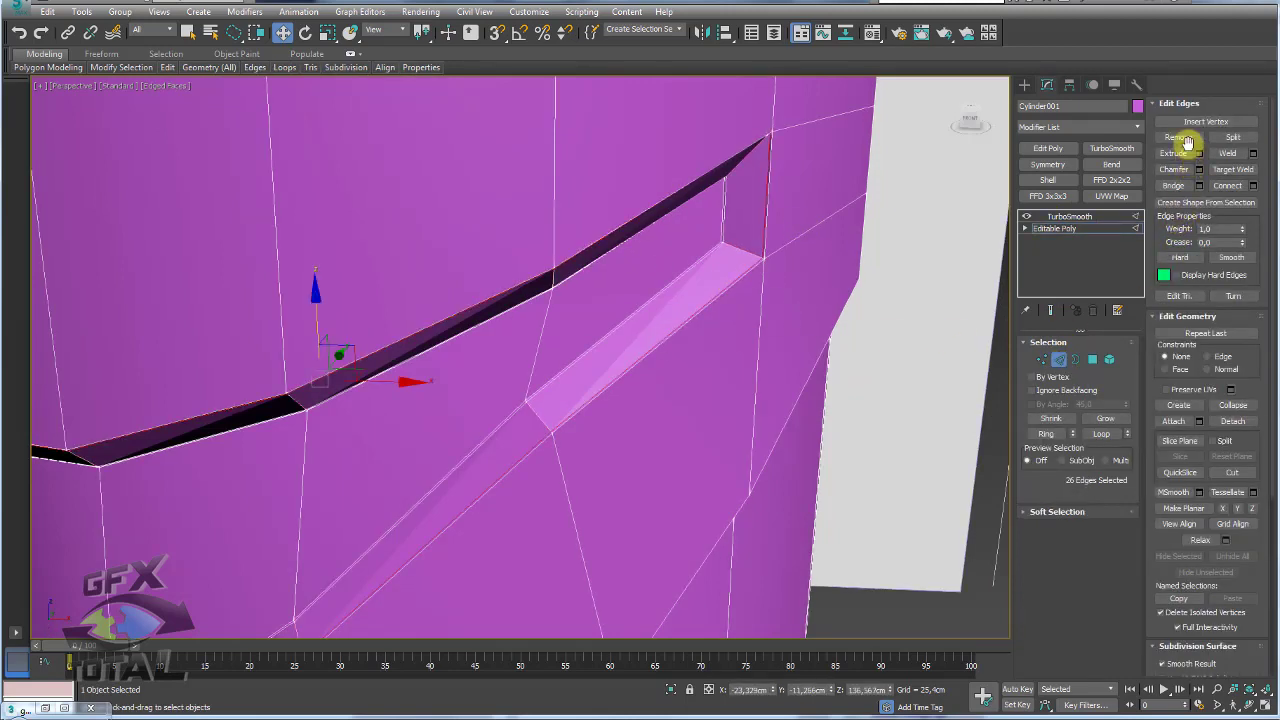
# Step: Review the smoothed groove from several sides, then return to Edge mode on the base cage
pyautogui.click(1065, 216)
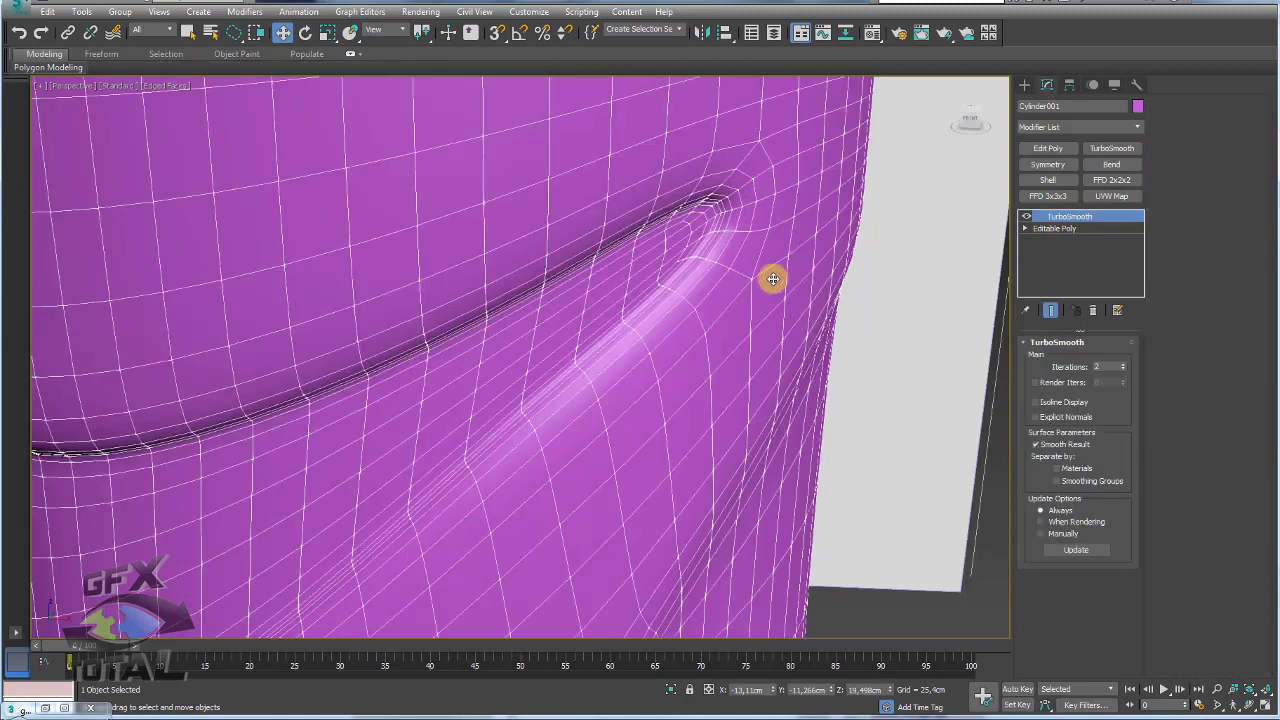
pyautogui.scroll(-5, 773, 279)
pyautogui.keyDown('alt'); pyautogui.moveTo(749, 309); pyautogui.dragTo(680, 309, button='middle'); pyautogui.keyUp('alt')
pyautogui.scroll(2, 665, 300)
pyautogui.scroll(4, 690, 275)
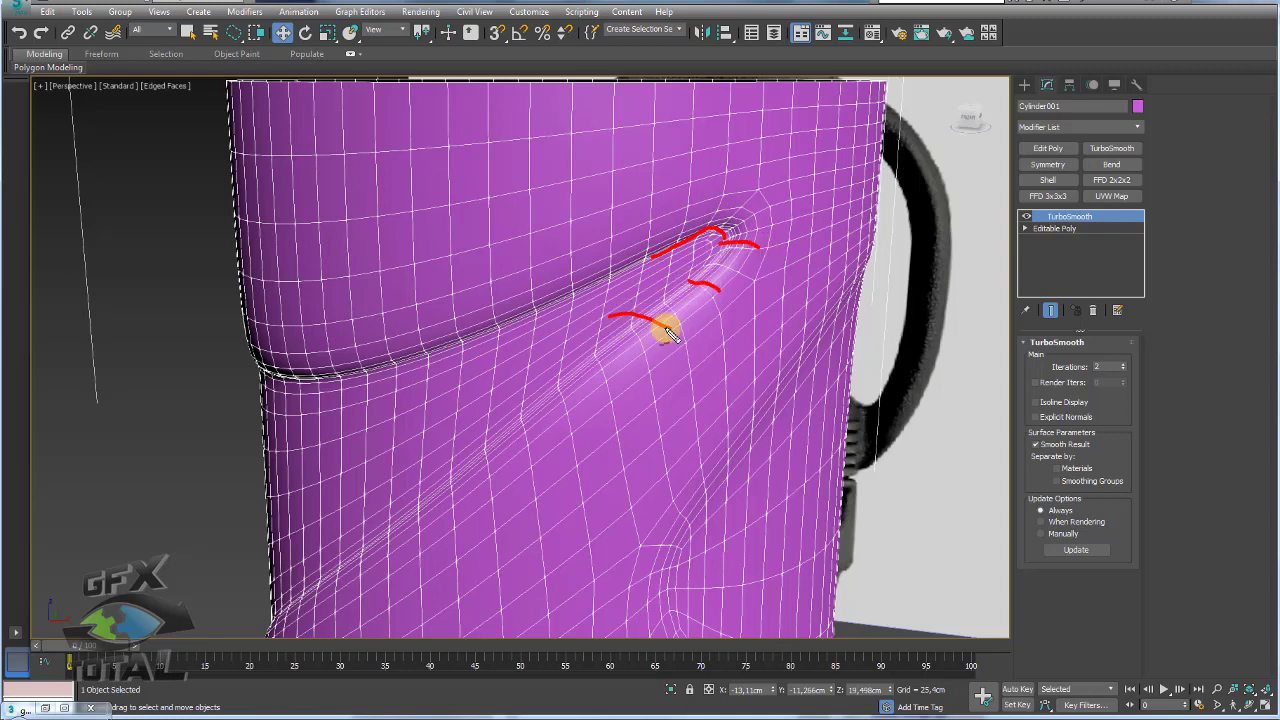
pyautogui.keyDown('alt'); pyautogui.moveTo(668, 333); pyautogui.dragTo(736, 334, button='middle'); pyautogui.keyUp('alt')
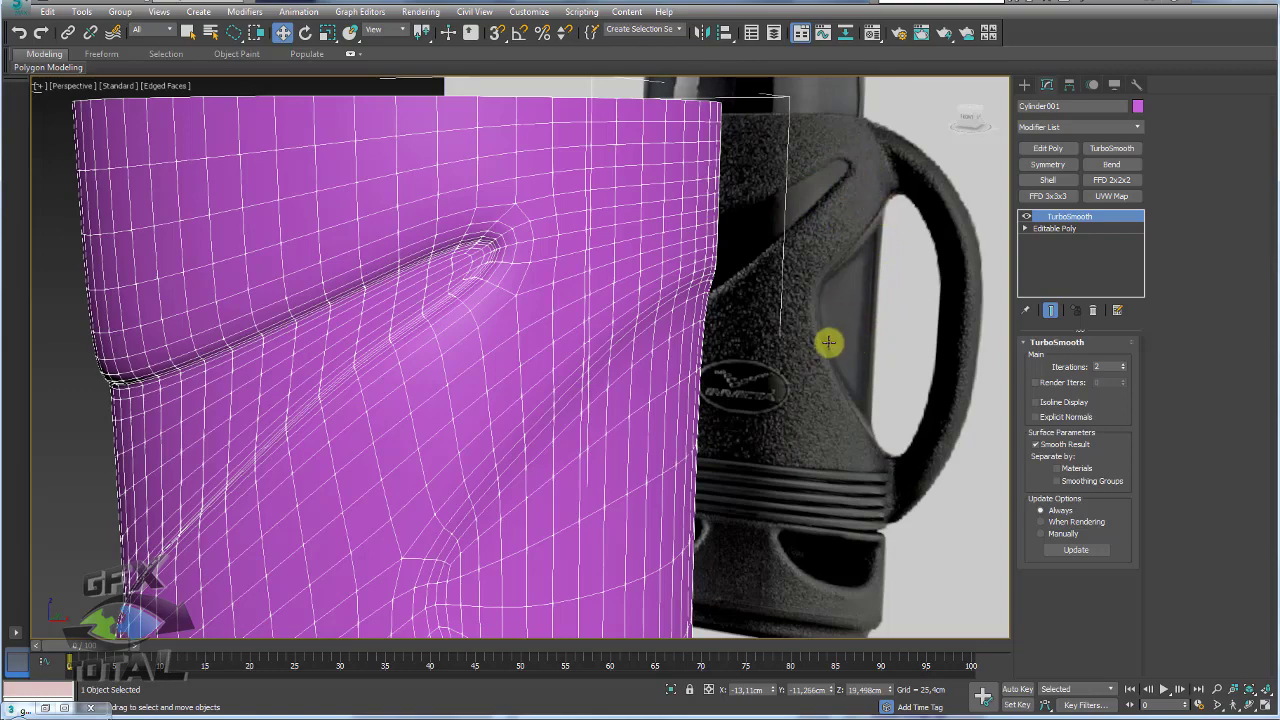
pyautogui.scroll(-3, 829, 343)
pyautogui.scroll(-3, 794, 294)
pyautogui.scroll(5, 680, 337)
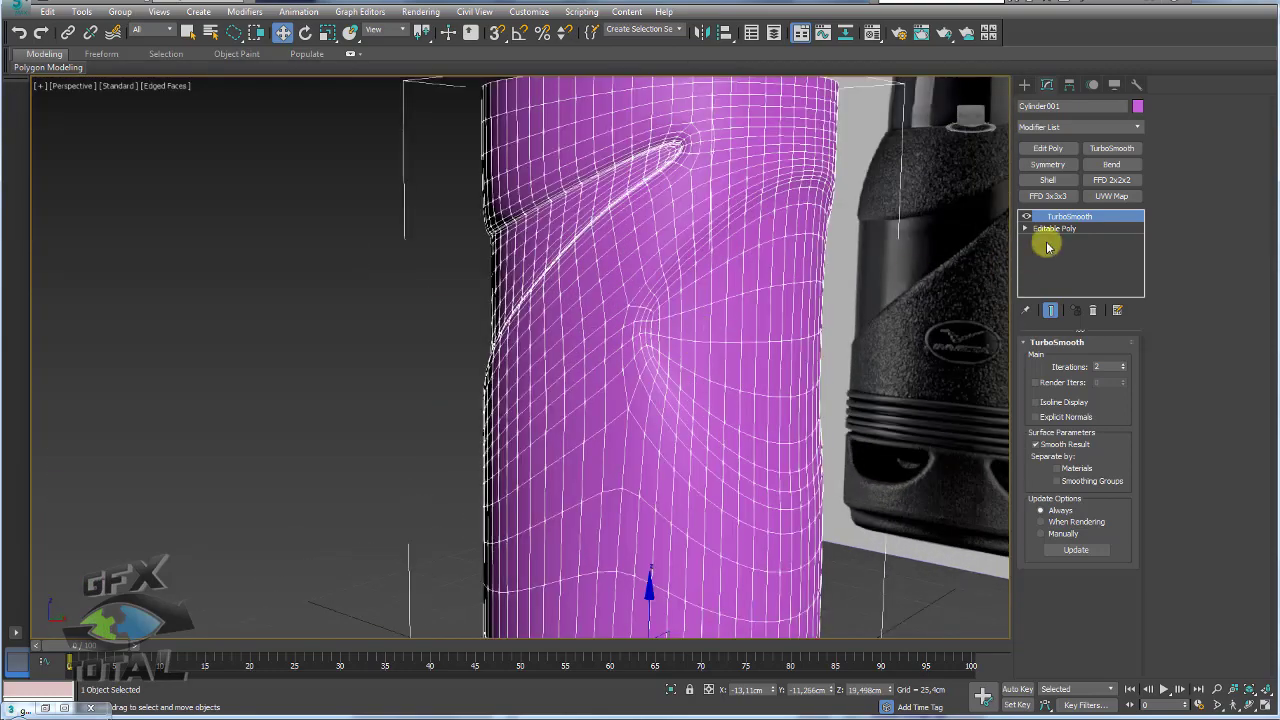
pyautogui.click(1053, 228)
pyautogui.click(1059, 359)
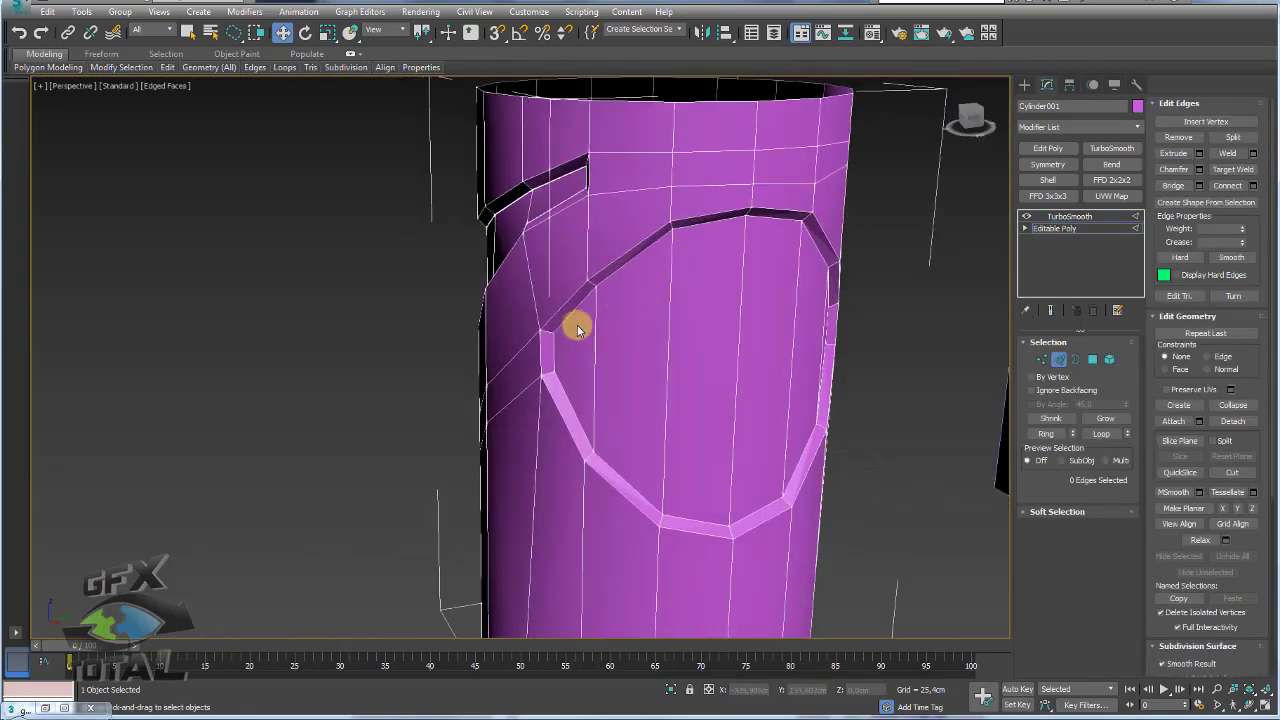
# Step: Add a connecting edge along the slot's border band using Ring and Connect
pyautogui.scroll(2, 577, 331)
pyautogui.click(543, 334)
pyautogui.click(1050, 435)
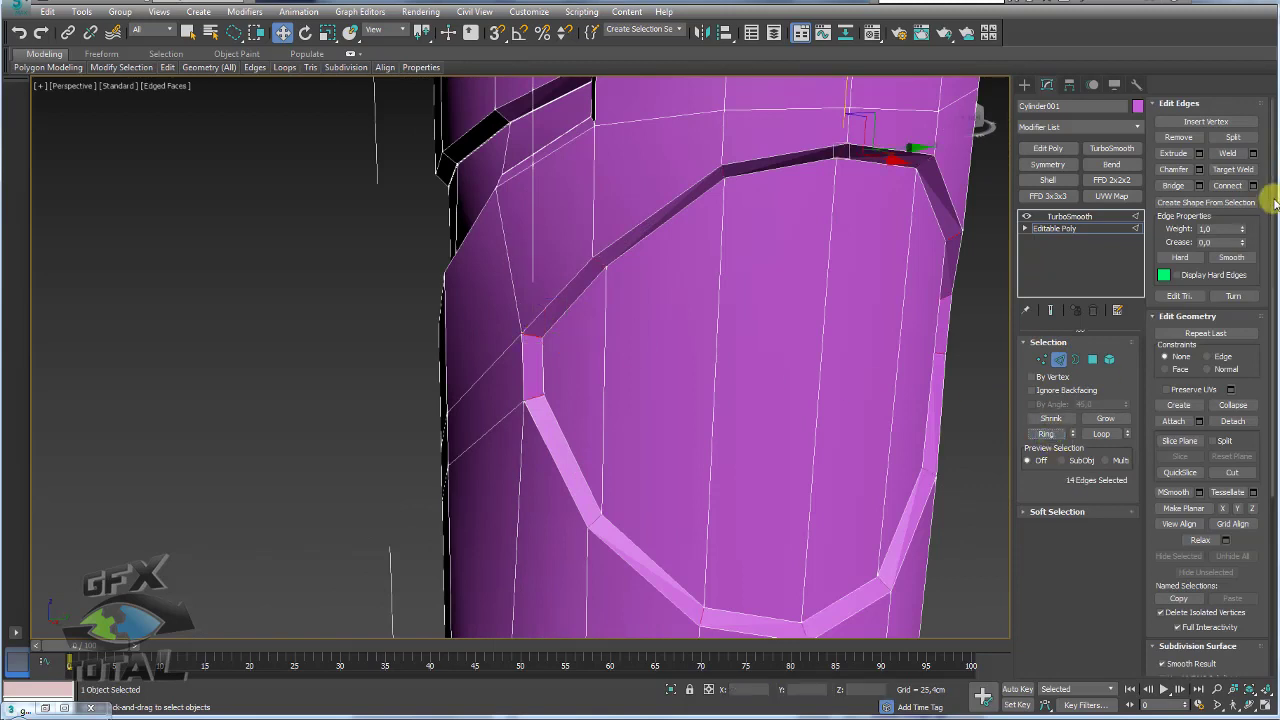
pyautogui.click(1253, 186)
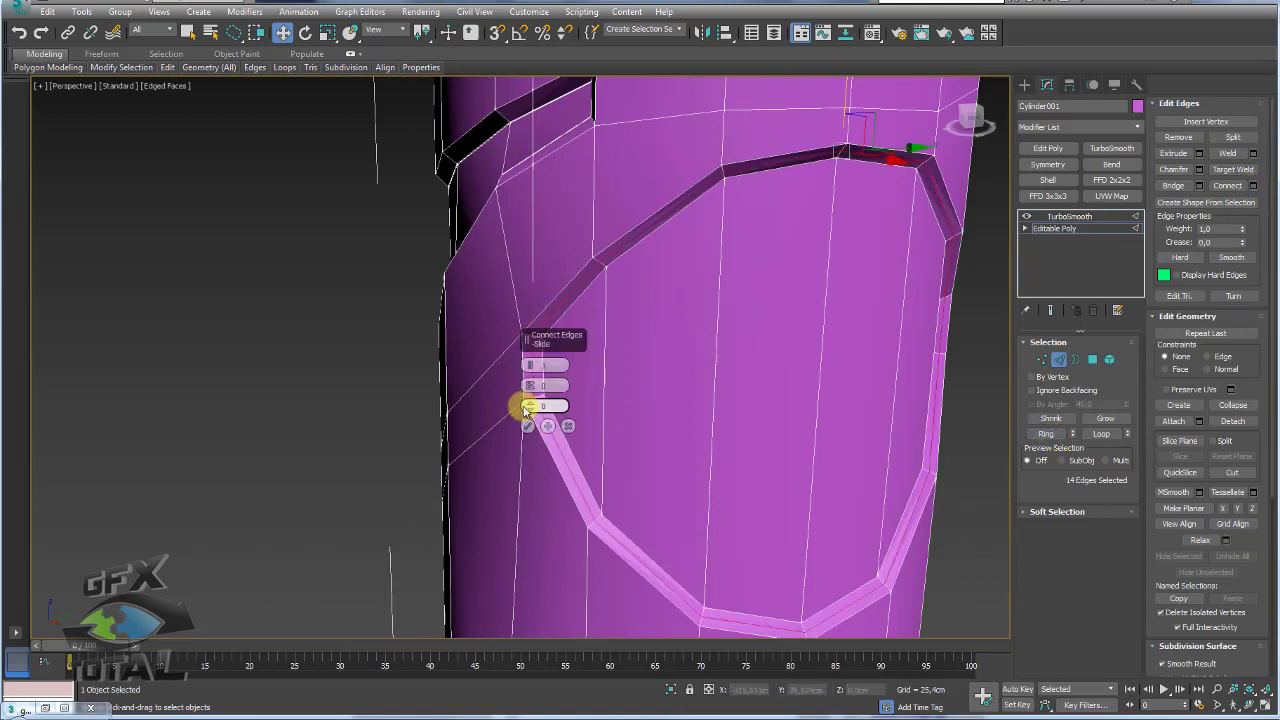
pyautogui.moveTo(541, 451); pyautogui.dragTo(541, 248)
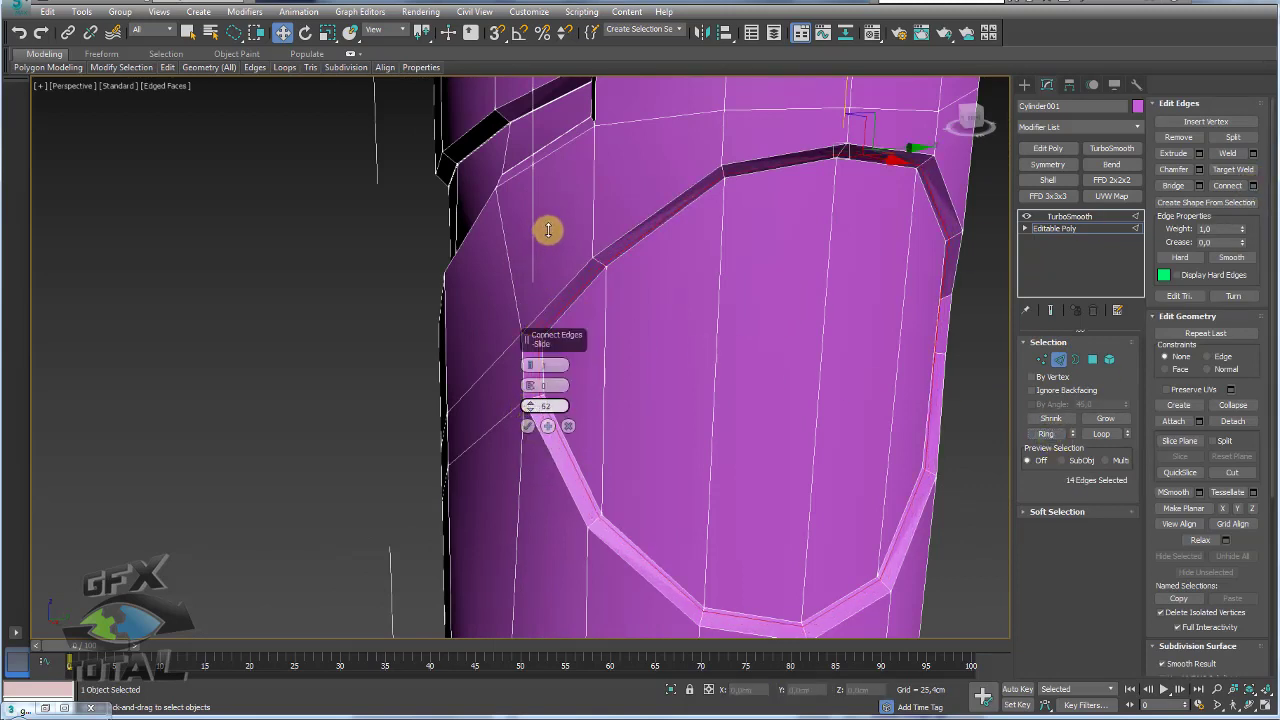
pyautogui.click(528, 426)
pyautogui.scroll(-5, 680, 380)
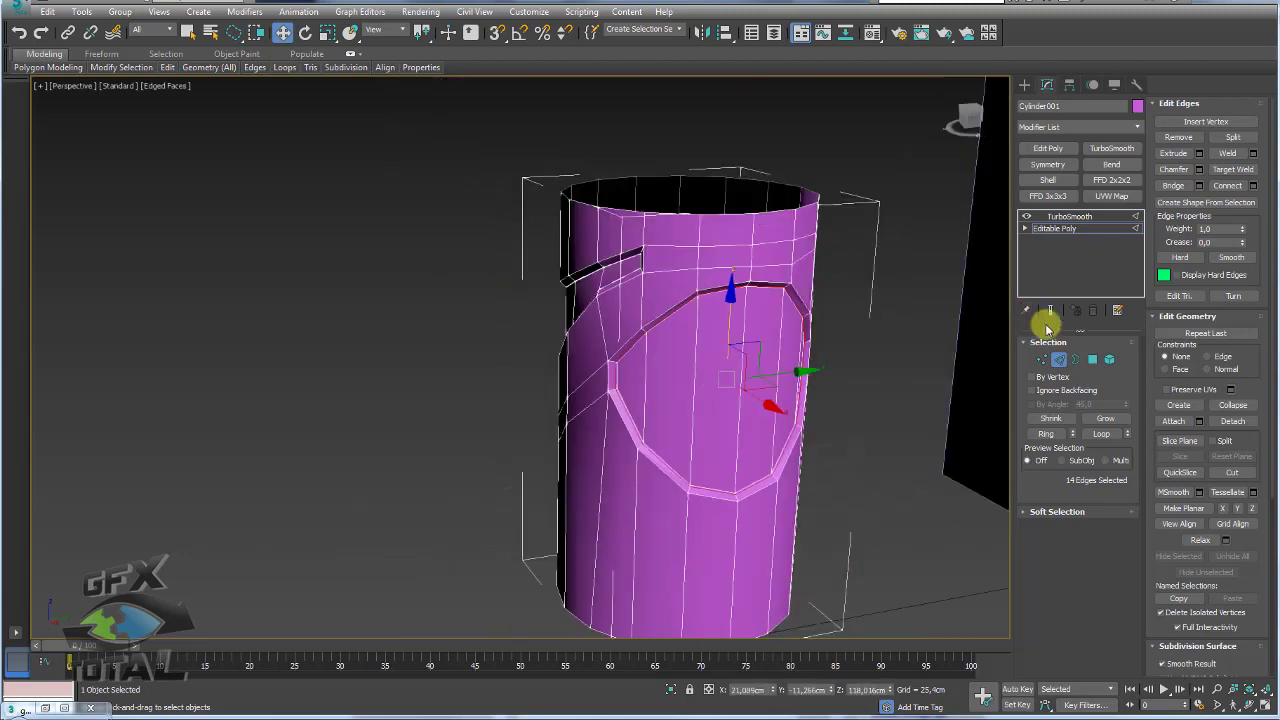
# Step: Select the cylinder's right-half polygons and delete them
pyautogui.click(1093, 361)
pyautogui.keyDown('alt'); pyautogui.moveTo(657, 337); pyautogui.dragTo(651, 337, button='middle'); pyautogui.keyUp('alt')
pyautogui.scroll(-2, 651, 337)
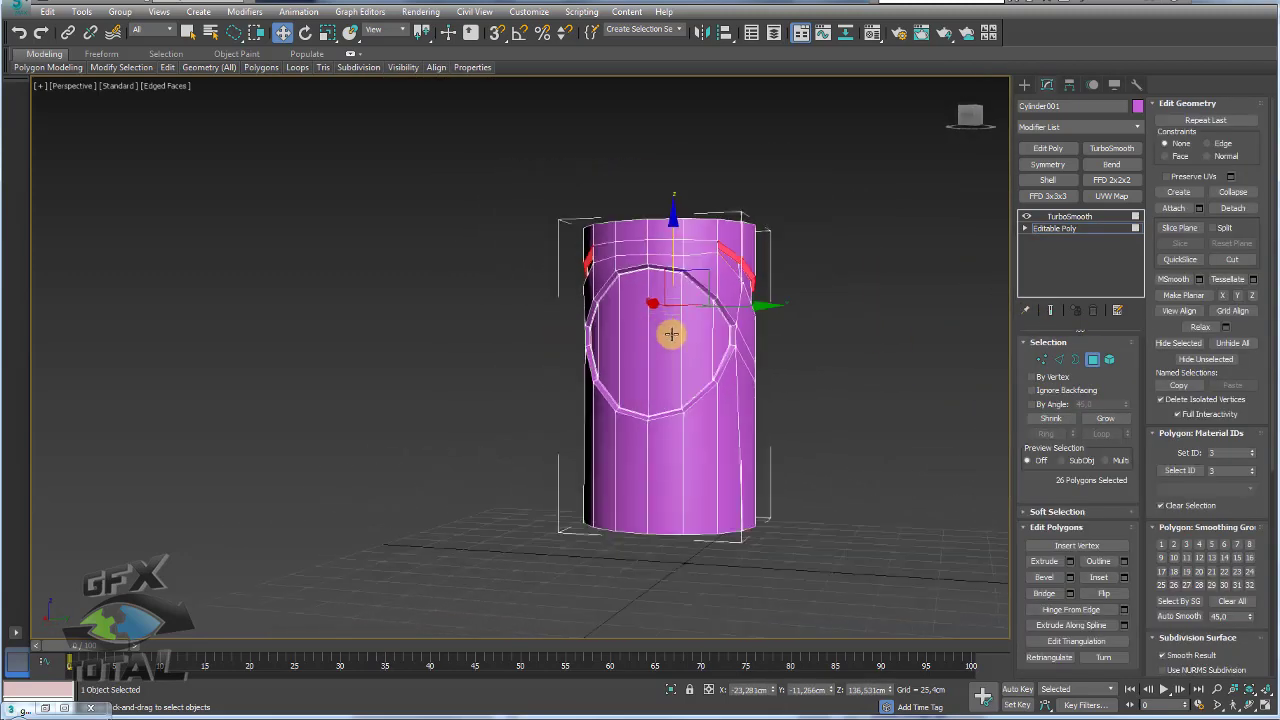
pyautogui.moveTo(797, 293); pyautogui.dragTo(753, 468)
pyautogui.moveTo(695, 578); pyautogui.dragTo(698, 574)
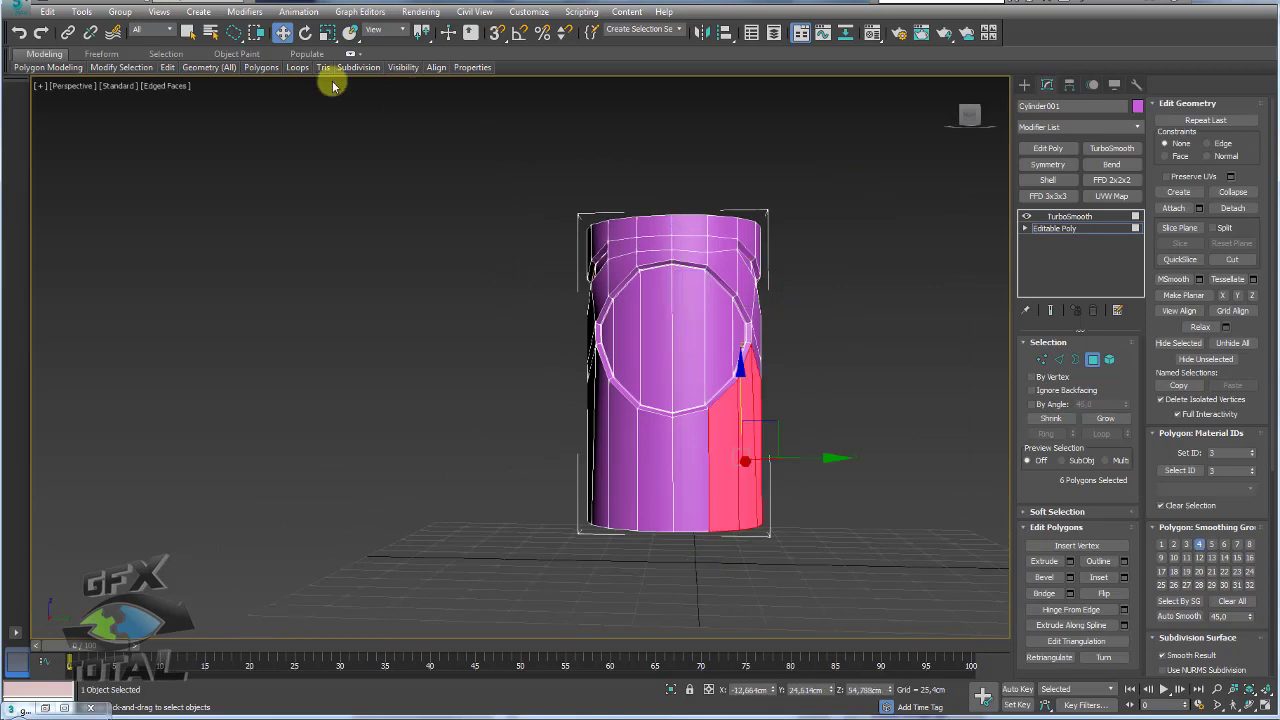
pyautogui.moveTo(818, 180); pyautogui.dragTo(771, 334)
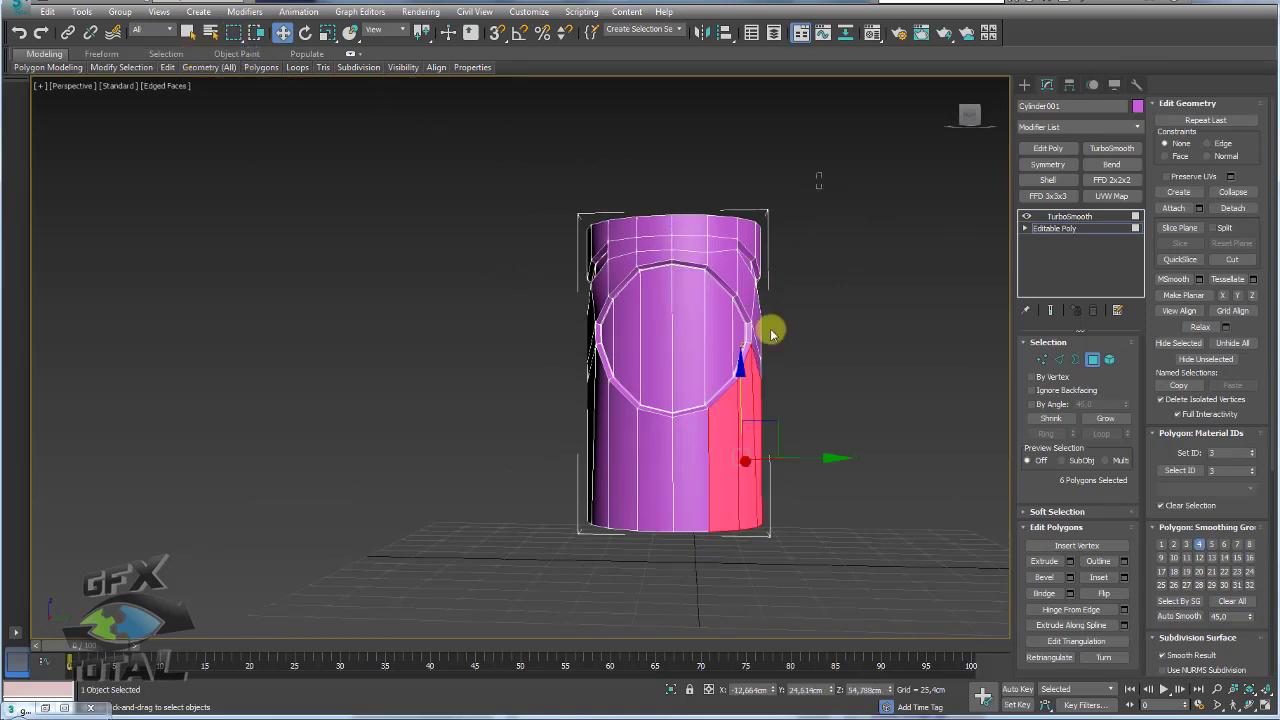
pyautogui.moveTo(692, 590); pyautogui.dragTo(692, 588)
pyautogui.press('Delete')
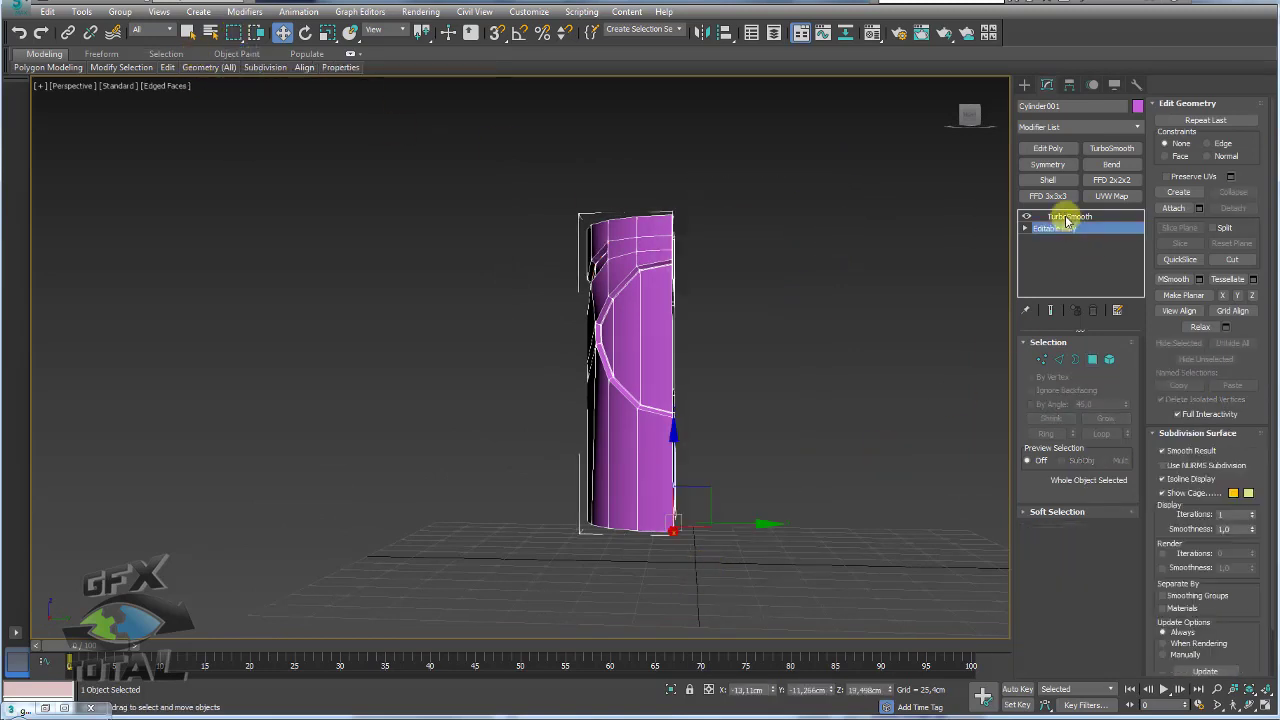
# Step: Replace TurboSmooth with a Symmetry modifier mirroring across Y with flip enabled
pyautogui.click(1066, 216)
pyautogui.click(1077, 310)
pyautogui.keyDown('alt'); pyautogui.moveTo(831, 374); pyautogui.dragTo(900, 330, button='middle'); pyautogui.keyUp('alt')
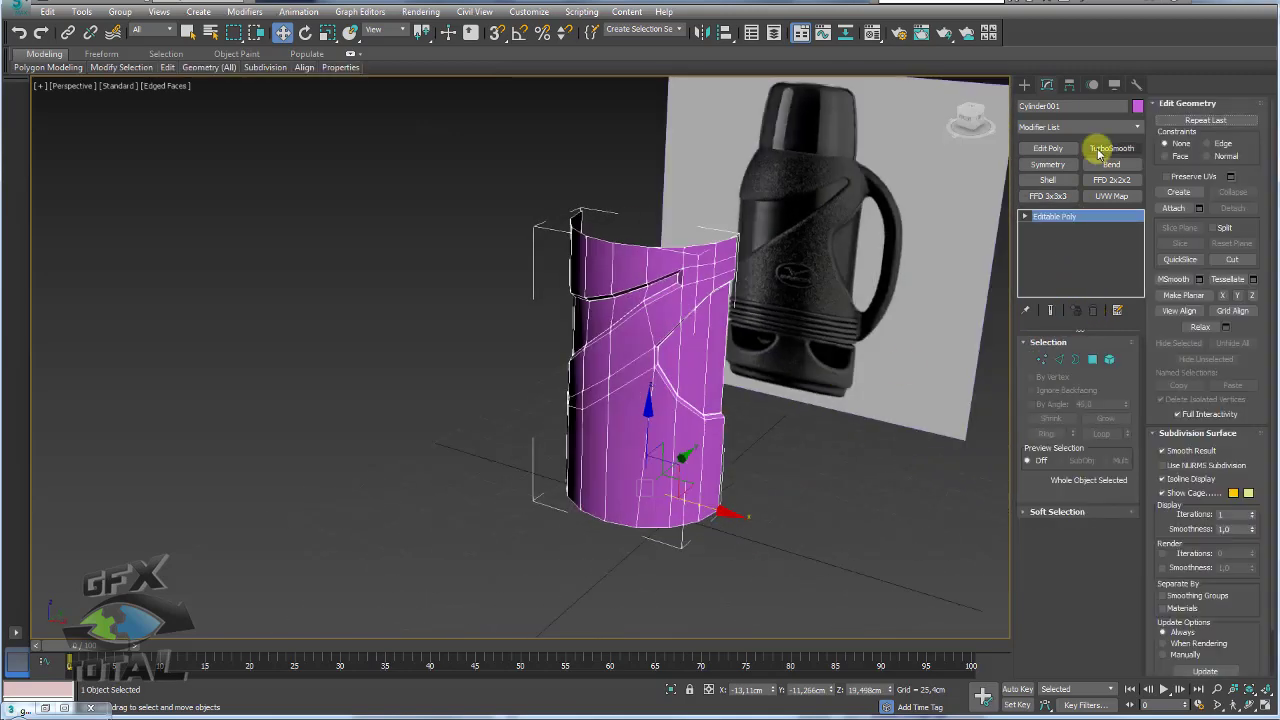
pyautogui.click(1048, 164)
pyautogui.click(1070, 370)
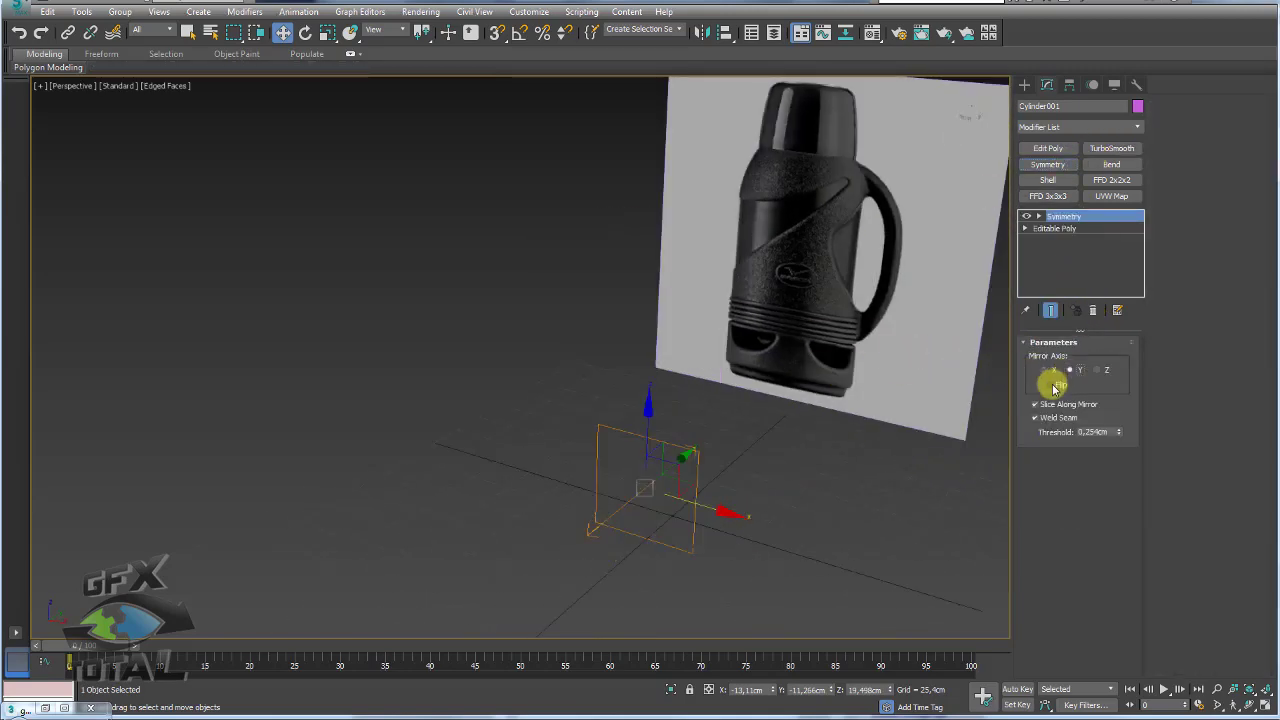
pyautogui.click(1050, 384)
pyautogui.moveTo(674, 380)
pyautogui.keyDown('alt'); pyautogui.mouseDown(button='middle')
pyautogui.moveTo(823, 389)
pyautogui.moveTo(712, 362)
pyautogui.mouseUp(button='middle'); pyautogui.keyUp('alt')
pyautogui.scroll(5, 712, 362)
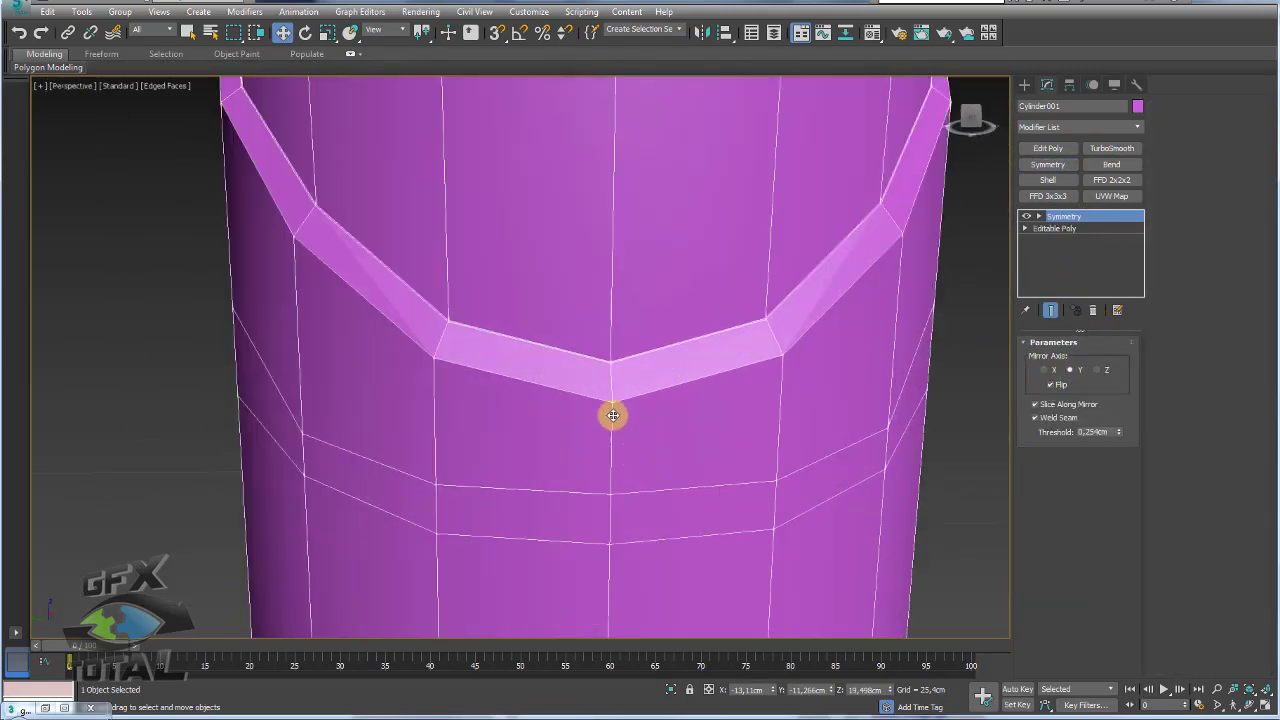
pyautogui.scroll(3, 609, 414)
pyautogui.scroll(3, 640, 360)
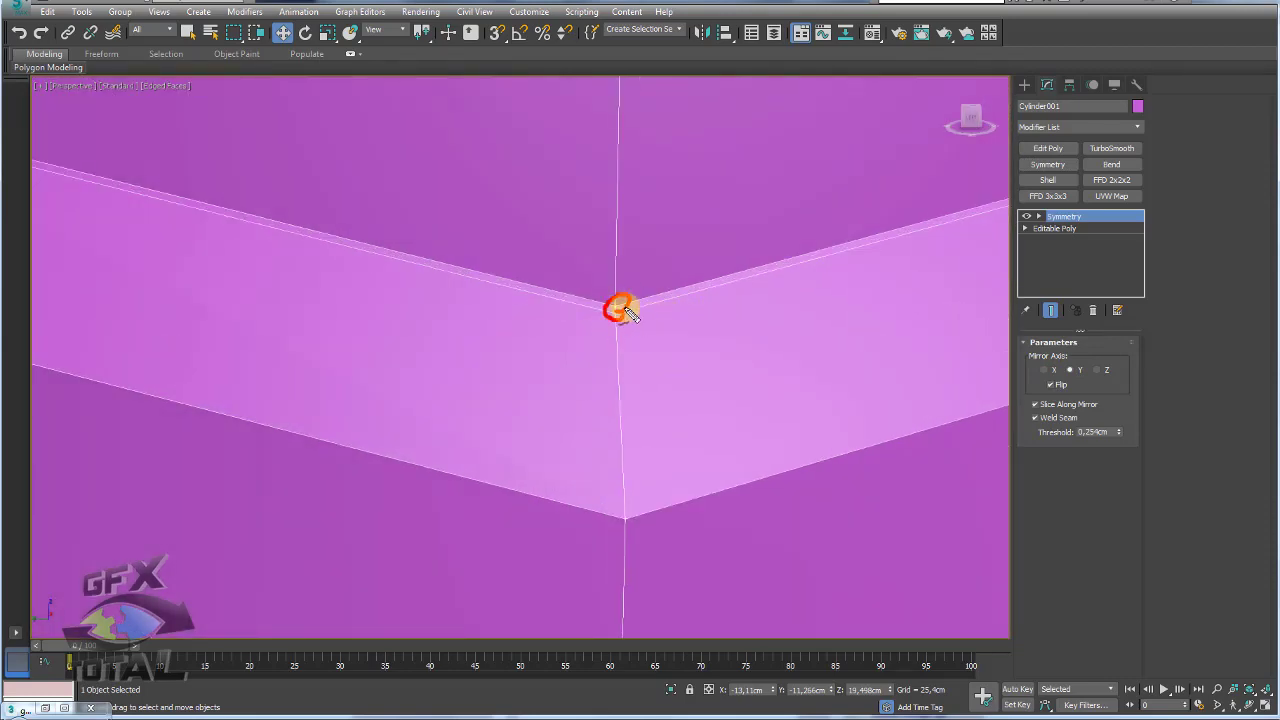
pyautogui.scroll(-4, 630, 317)
pyautogui.scroll(-3, 651, 266)
pyautogui.scroll(-3, 651, 266)
pyautogui.moveTo(651, 266)
pyautogui.keyDown('alt'); pyautogui.mouseDown(button='middle')
pyautogui.moveTo(714, 300)
pyautogui.moveTo(680, 300)
pyautogui.mouseUp(button='middle'); pyautogui.keyUp('alt')
# Step: Add TurboSmooth above Symmetry with 2 iterations and hide the edged-face wireframe
pyautogui.click(1112, 148)
pyautogui.moveTo(818, 298)
pyautogui.keyDown('alt'); pyautogui.mouseDown(button='middle')
pyautogui.moveTo(605, 333)
pyautogui.moveTo(703, 423)
pyautogui.moveTo(686, 366)
pyautogui.mouseUp(button='middle'); pyautogui.keyUp('alt')
pyautogui.scroll(2, 709, 397)
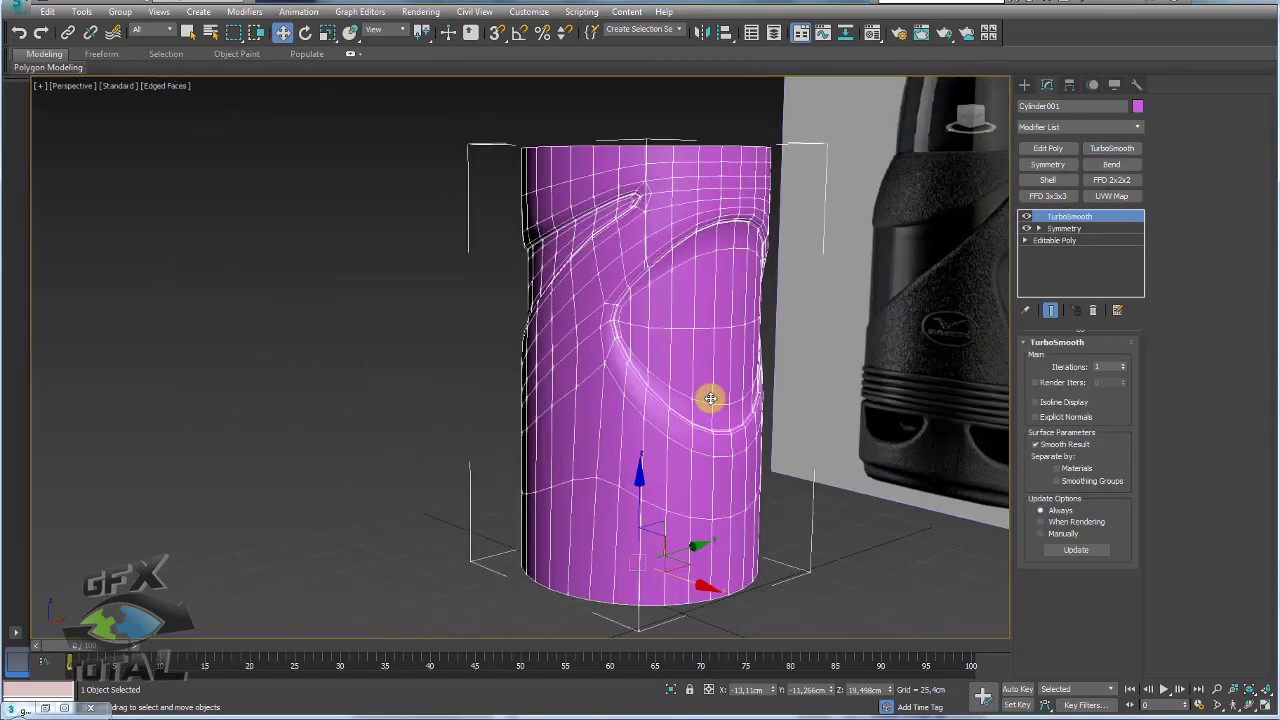
pyautogui.scroll(3, 709, 397)
pyautogui.click(1124, 366)
pyautogui.moveTo(844, 413)
pyautogui.keyDown('alt'); pyautogui.mouseDown(button='middle')
pyautogui.moveTo(791, 409)
pyautogui.moveTo(843, 434)
pyautogui.moveTo(757, 426)
pyautogui.mouseUp(button='middle'); pyautogui.keyUp('alt')
pyautogui.press('F4')
pyautogui.scroll(-2, 757, 426)
pyautogui.scroll(-3, 771, 397)
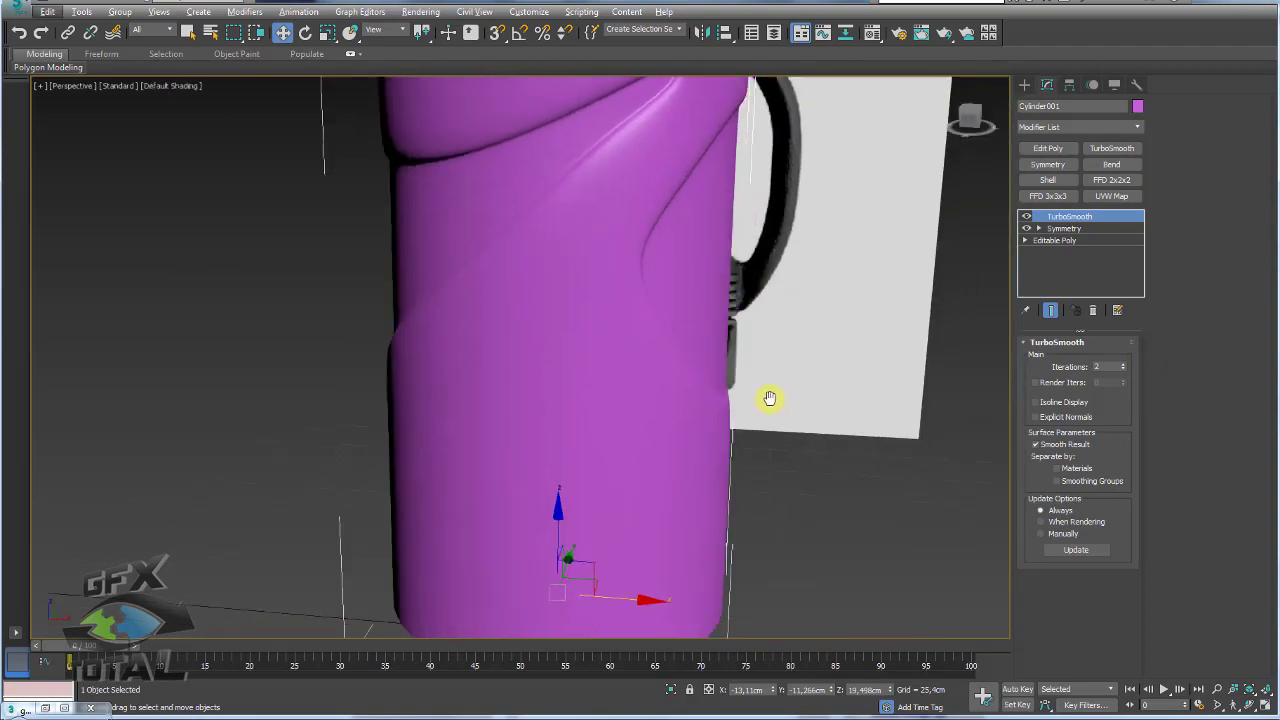
pyautogui.scroll(-2, 726, 389)
pyautogui.scroll(-4, 695, 372)
pyautogui.scroll(2, 693, 344)
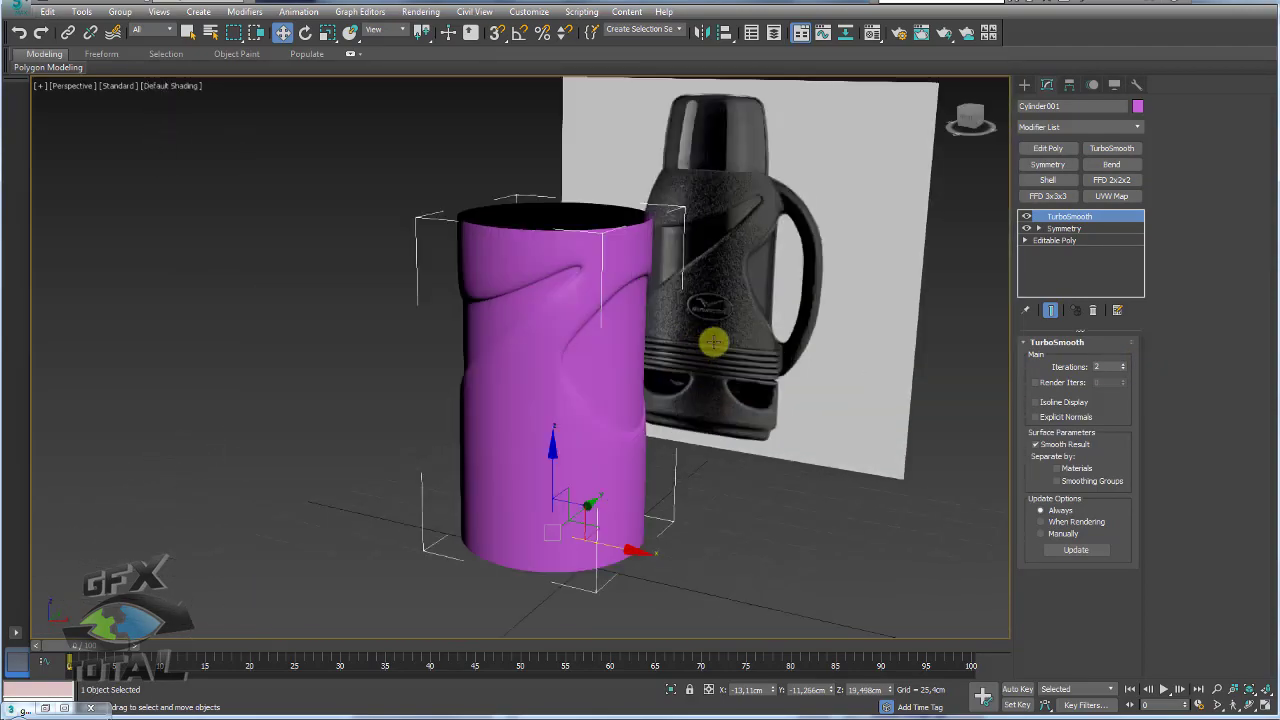
pyautogui.moveTo(783, 294)
pyautogui.keyDown('alt'); pyautogui.mouseDown(button='middle')
pyautogui.moveTo(729, 343)
pyautogui.moveTo(706, 334)
pyautogui.moveTo(751, 343)
pyautogui.moveTo(633, 453)
pyautogui.moveTo(651, 409)
pyautogui.moveTo(787, 391)
pyautogui.mouseUp(button='middle'); pyautogui.keyUp('alt')
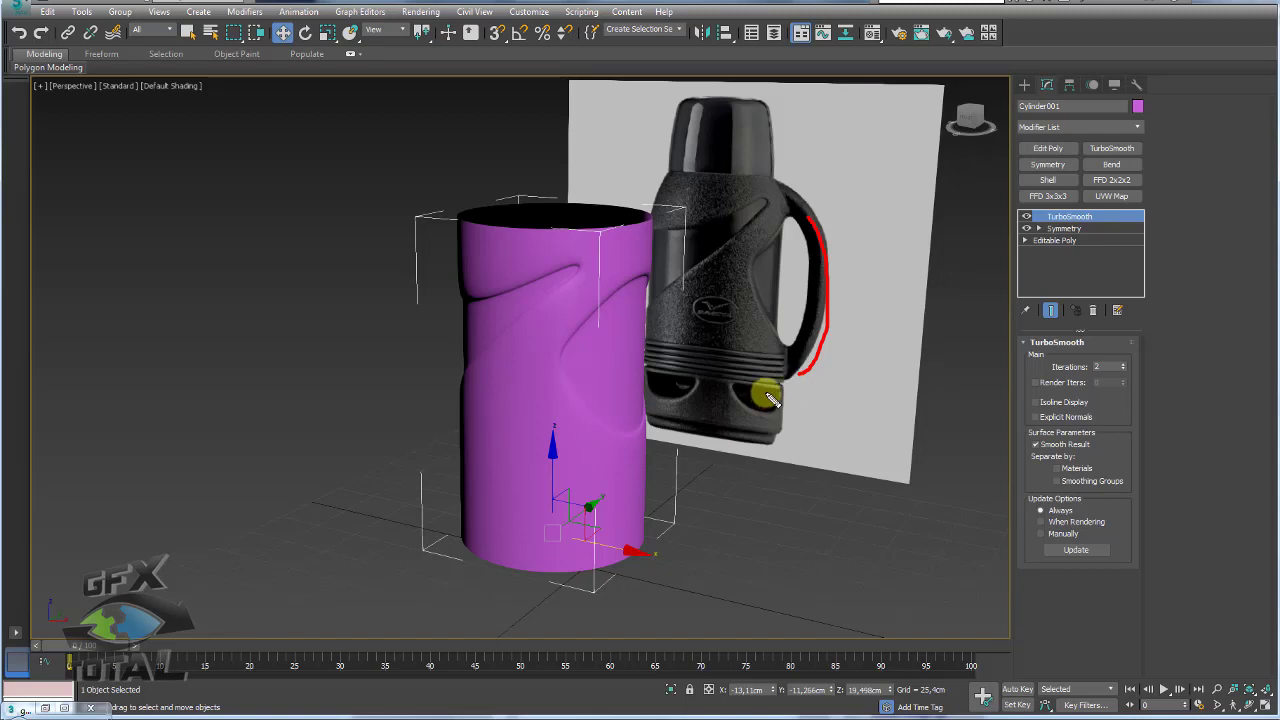
pyautogui.press('Escape')
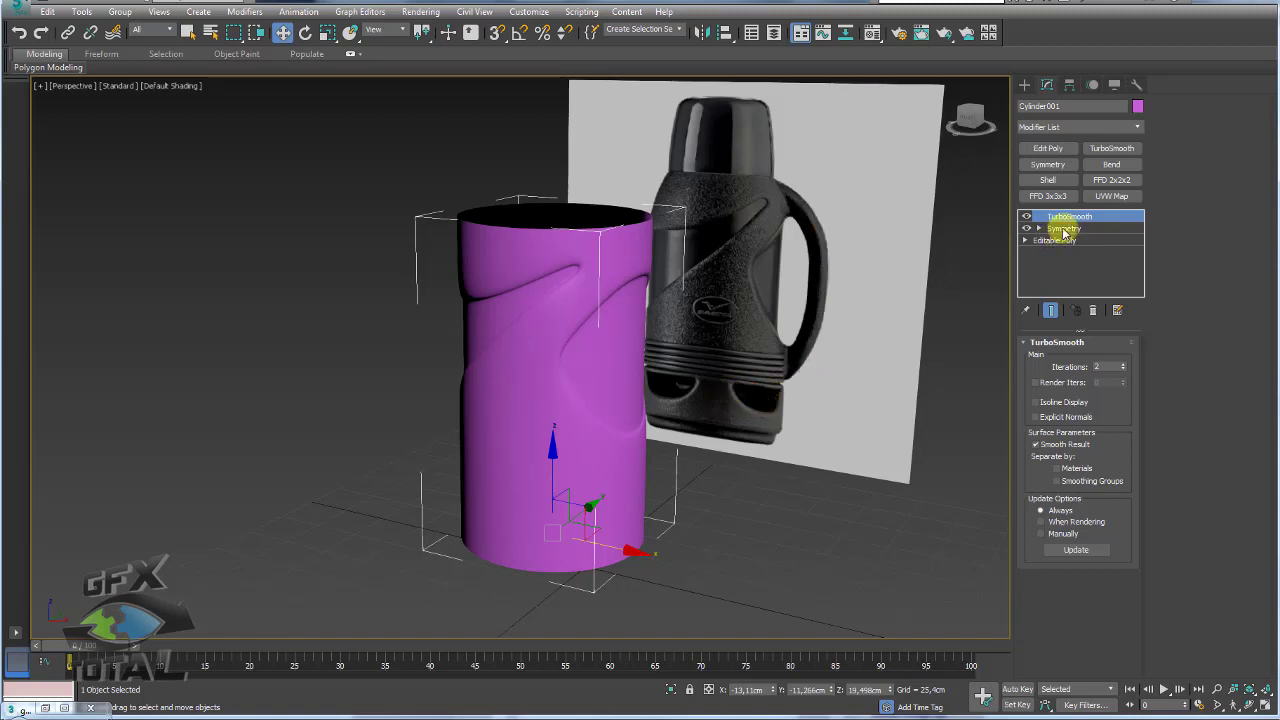
# Step: Disable TurboSmooth and show the faceted base mesh with Edged Faces (F4)
pyautogui.click(1062, 228)
pyautogui.click(1062, 216)
pyautogui.click(1027, 217)
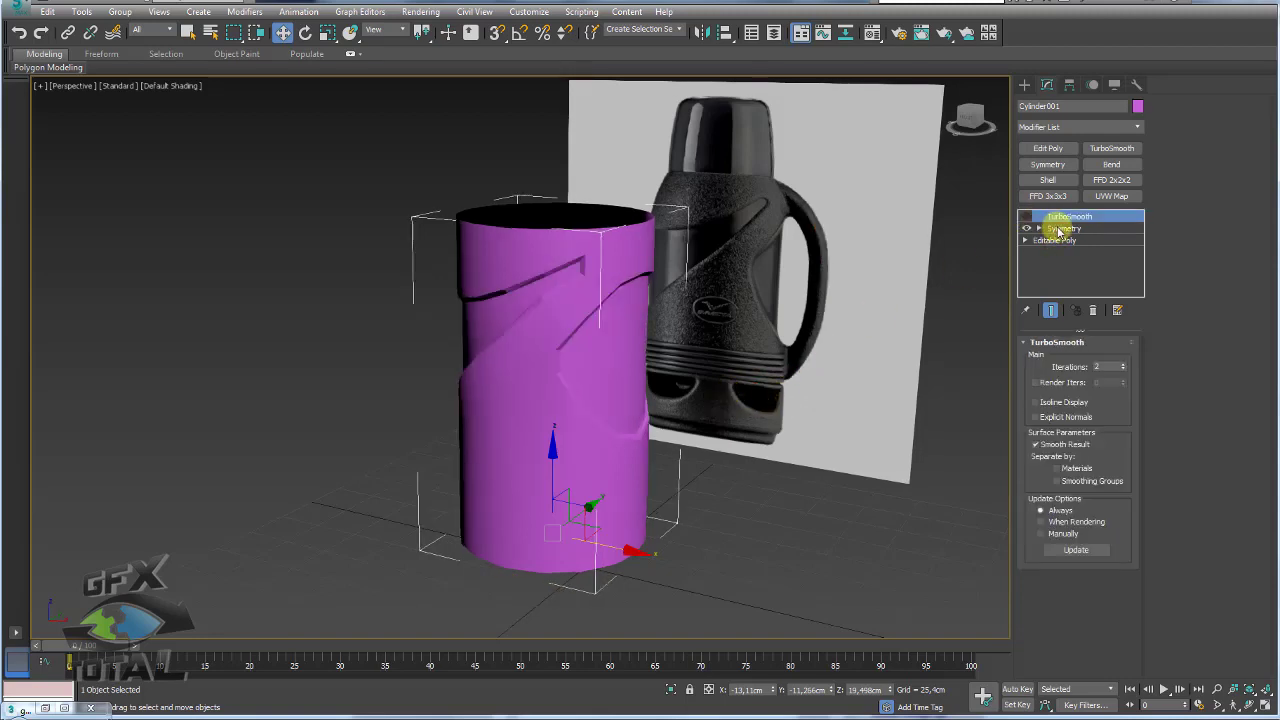
pyautogui.click(1060, 228)
pyautogui.moveTo(628, 348)
pyautogui.keyDown('alt'); pyautogui.mouseDown(button='middle')
pyautogui.moveTo(566, 366)
pyautogui.moveTo(636, 330)
pyautogui.moveTo(623, 263)
pyautogui.moveTo(680, 354)
pyautogui.mouseUp(button='middle'); pyautogui.keyUp('alt')
pyautogui.press('F4')
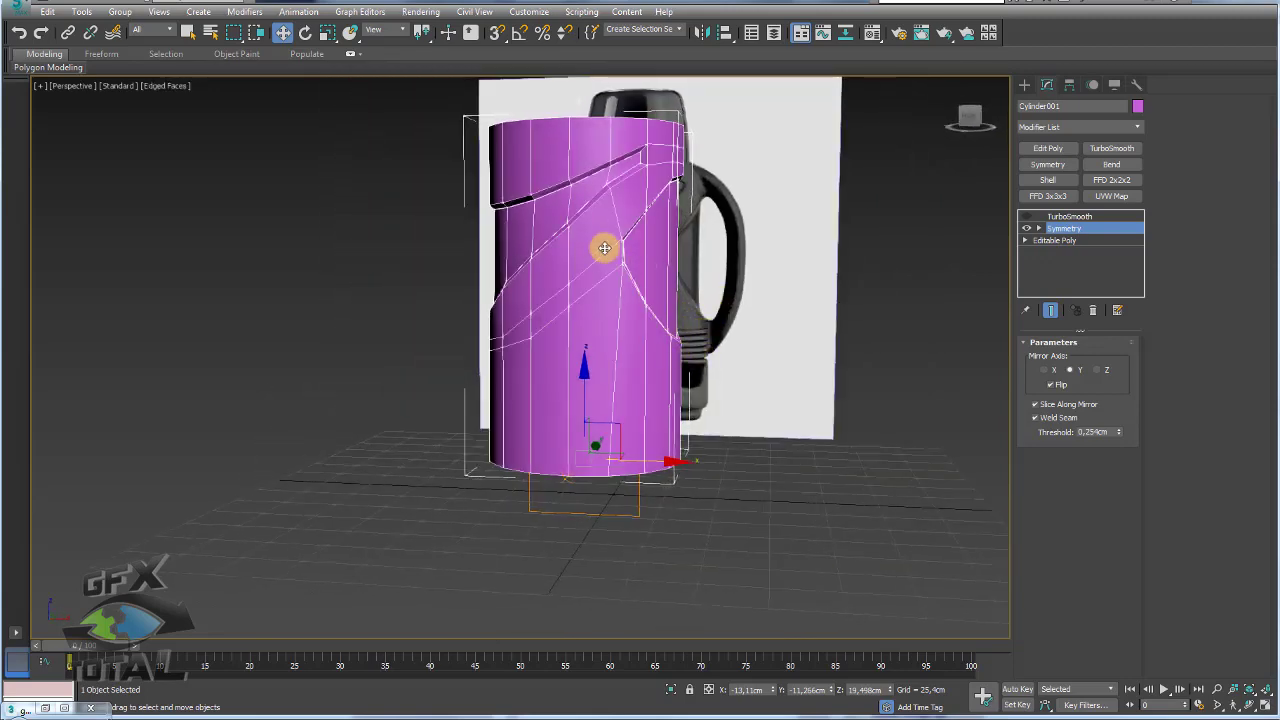
# Step: Collapse the cylinder's modifier stack into an Editable Poly
pyautogui.rightClick(609, 239)
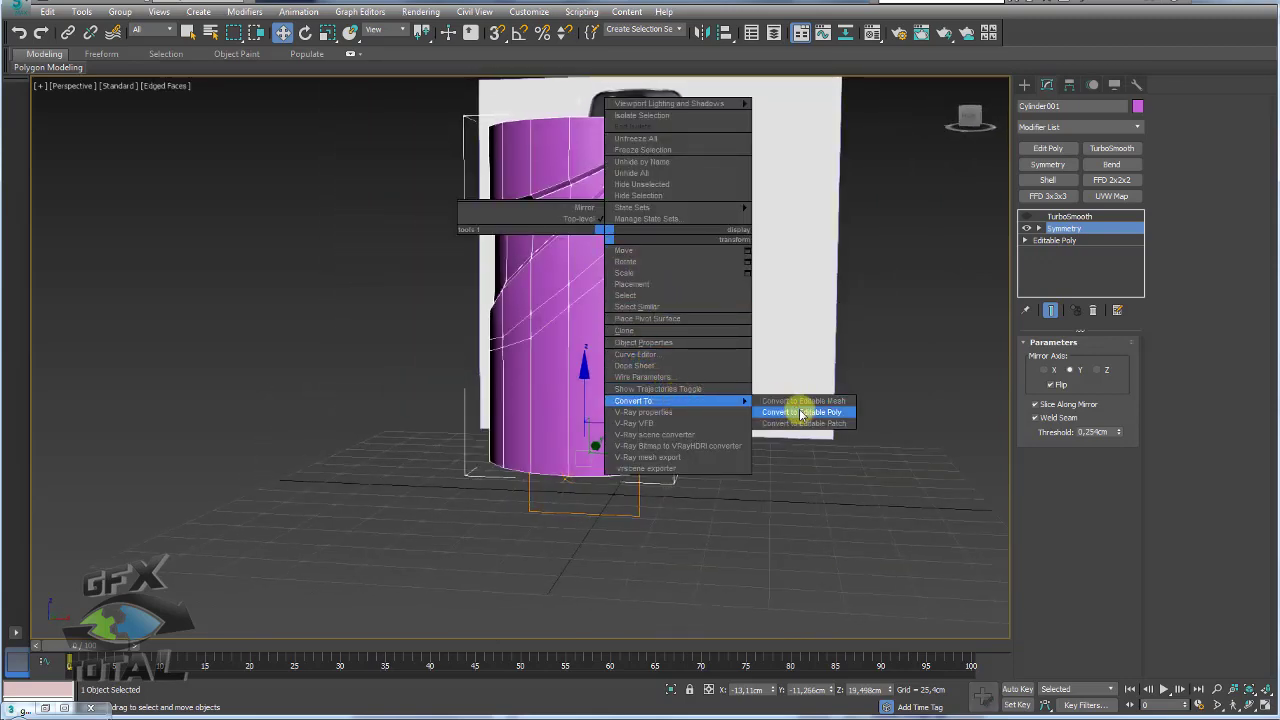
pyautogui.click(808, 408)
pyautogui.moveTo(591, 330)
pyautogui.keyDown('alt'); pyautogui.mouseDown(button='middle')
pyautogui.moveTo(611, 340)
pyautogui.moveTo(643, 254)
pyautogui.moveTo(657, 300)
pyautogui.moveTo(680, 291)
pyautogui.moveTo(611, 314)
pyautogui.moveTo(1005, 289)
pyautogui.mouseUp(button='middle'); pyautogui.keyUp('alt')
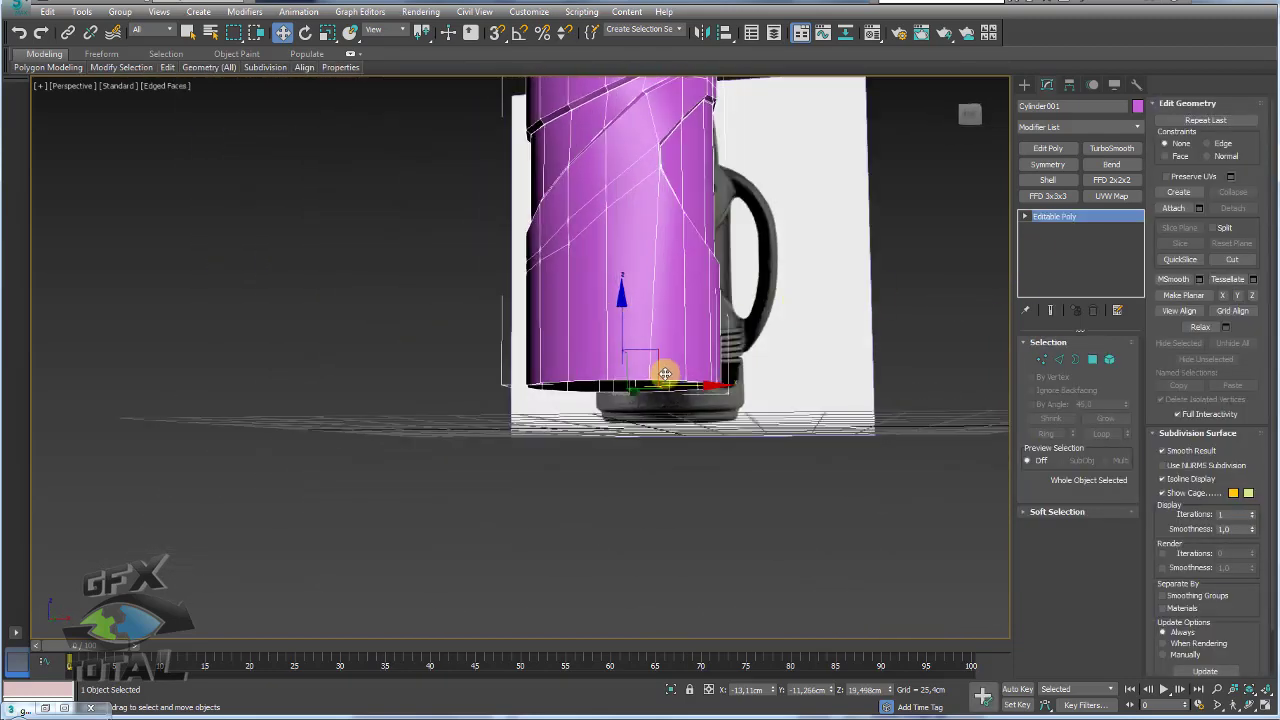
pyautogui.moveTo(665, 374)
pyautogui.keyDown('alt'); pyautogui.mouseDown(button='middle')
pyautogui.moveTo(669, 457)
pyautogui.moveTo(837, 406)
pyautogui.moveTo(814, 443)
pyautogui.moveTo(931, 424)
pyautogui.mouseUp(button='middle'); pyautogui.keyUp('alt')
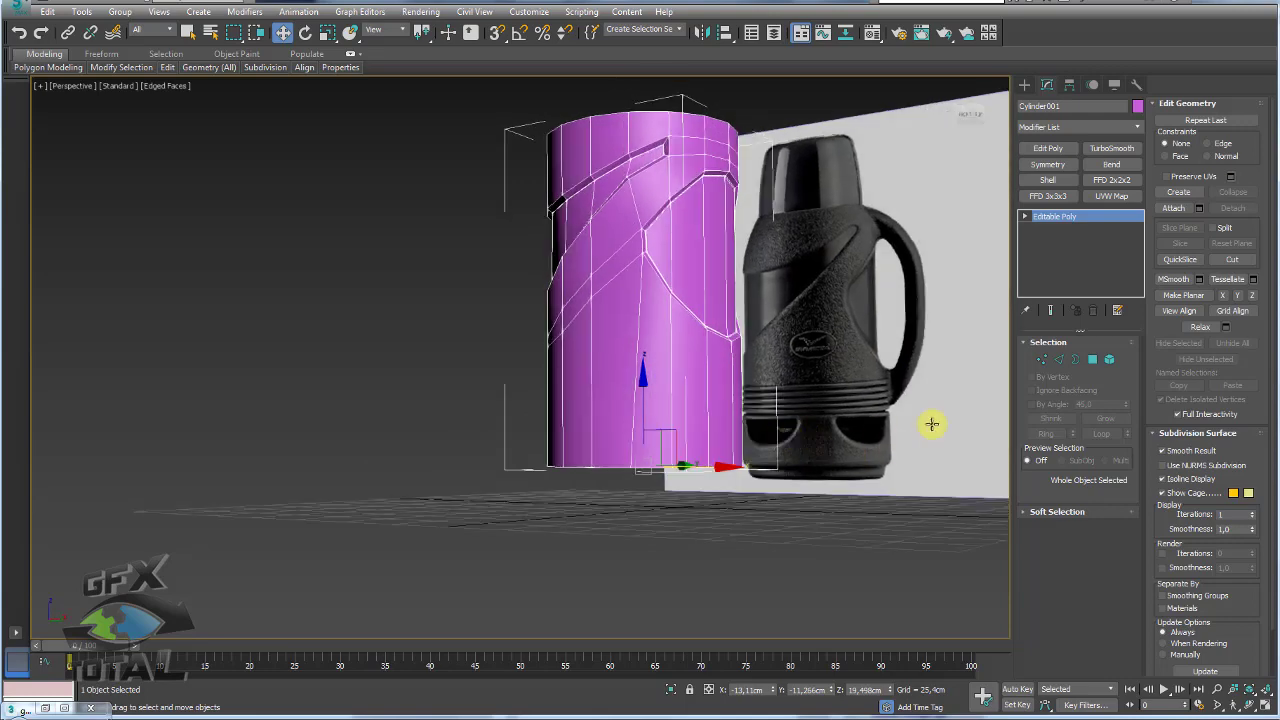
# Step: Clone the cylinder as Cylinder002 high above it and reselect the original
pyautogui.moveTo(642, 400)
pyautogui.keyDown('shift'); pyautogui.mouseDown()
pyautogui.moveTo(634, 209)
pyautogui.moveTo(648, 55)
pyautogui.moveTo(724, 187)
pyautogui.mouseUp(); pyautogui.keyUp('shift')
pyautogui.click(642, 418)
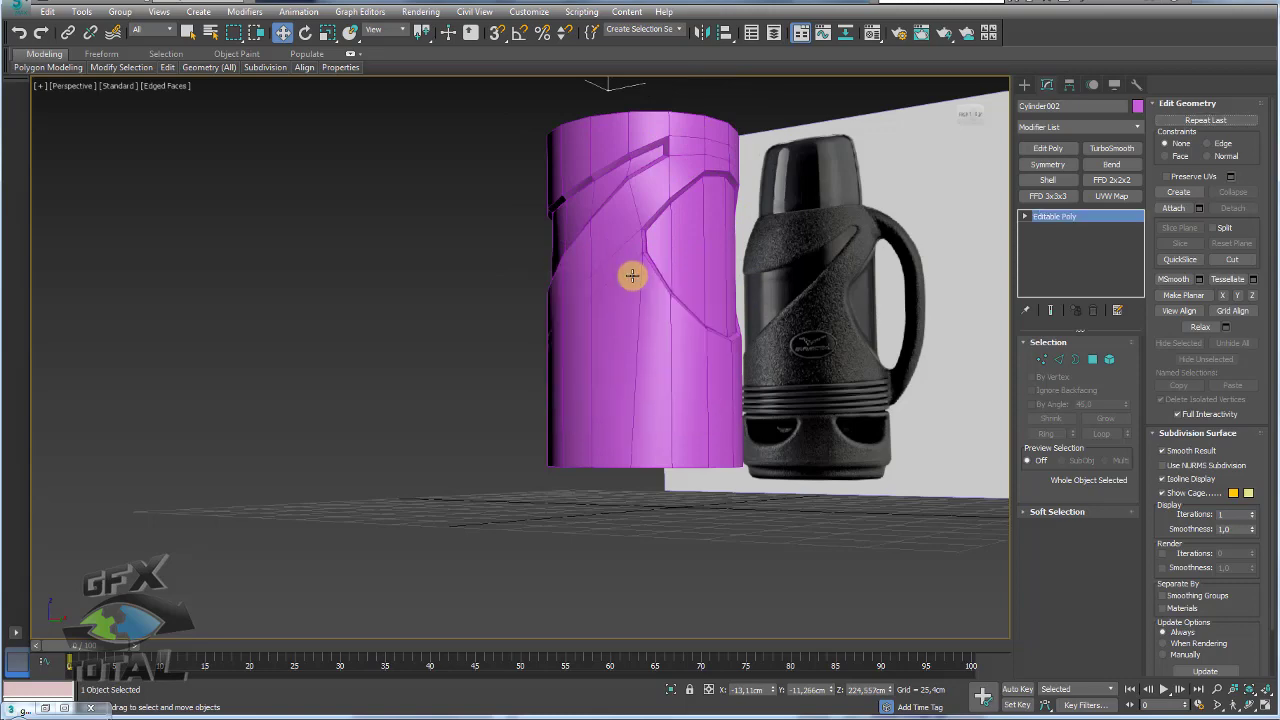
pyautogui.scroll(-5, 629, 277)
pyautogui.moveTo(630, 285); pyautogui.dragTo(633, 97)
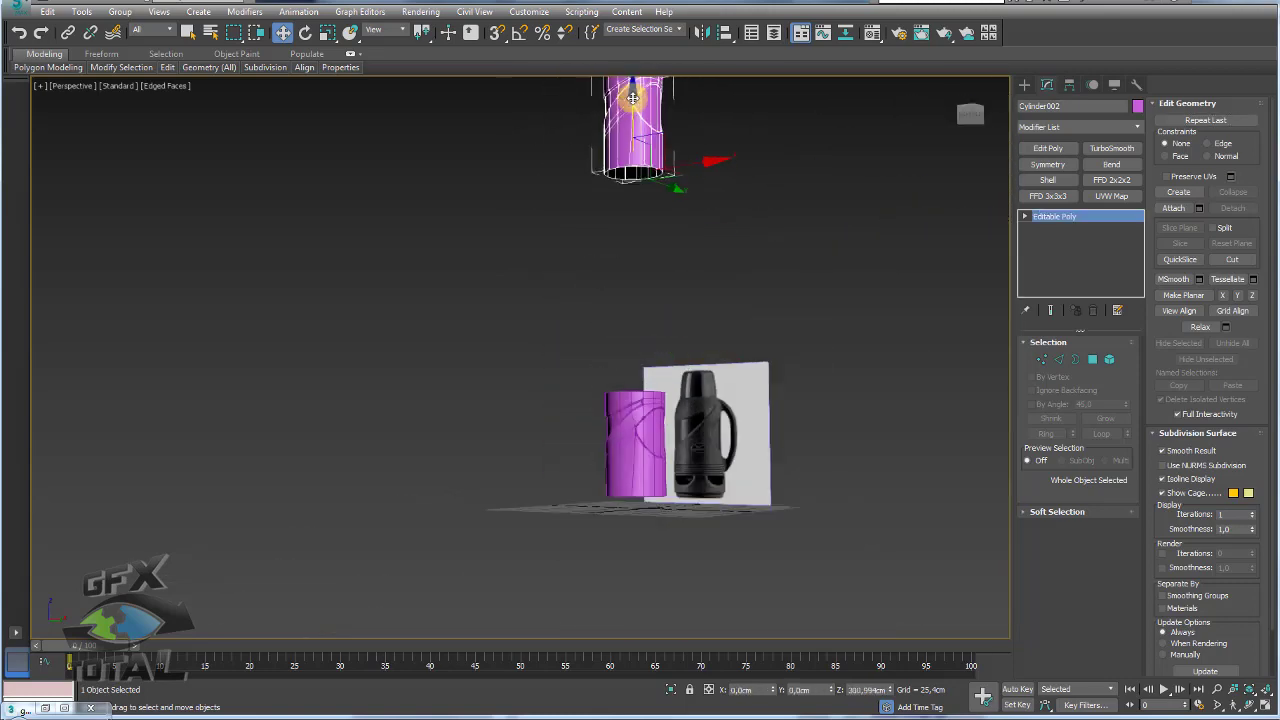
pyautogui.click(640, 457)
pyautogui.scroll(10, 645, 470)
pyautogui.scroll(-3, 687, 490)
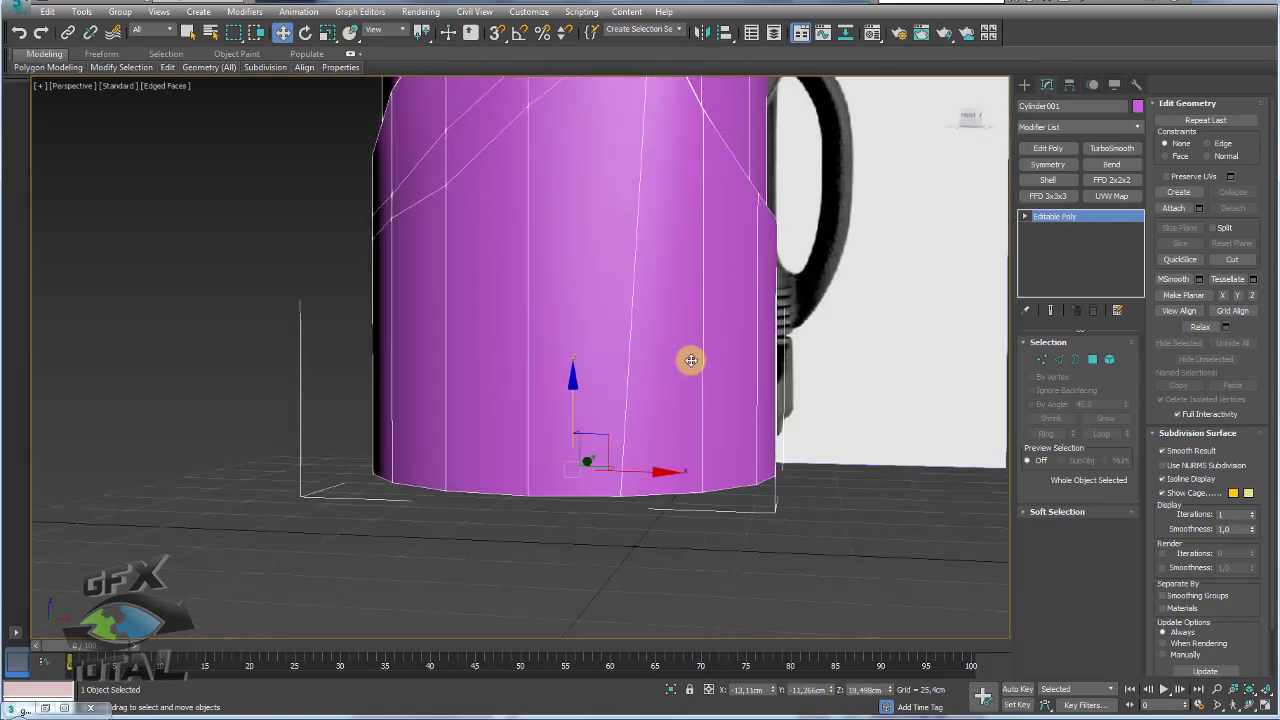
pyautogui.scroll(-3, 689, 363)
# Step: In Front view, move the cylinder's bottom border down to the thermos base
pyautogui.click(1077, 366)
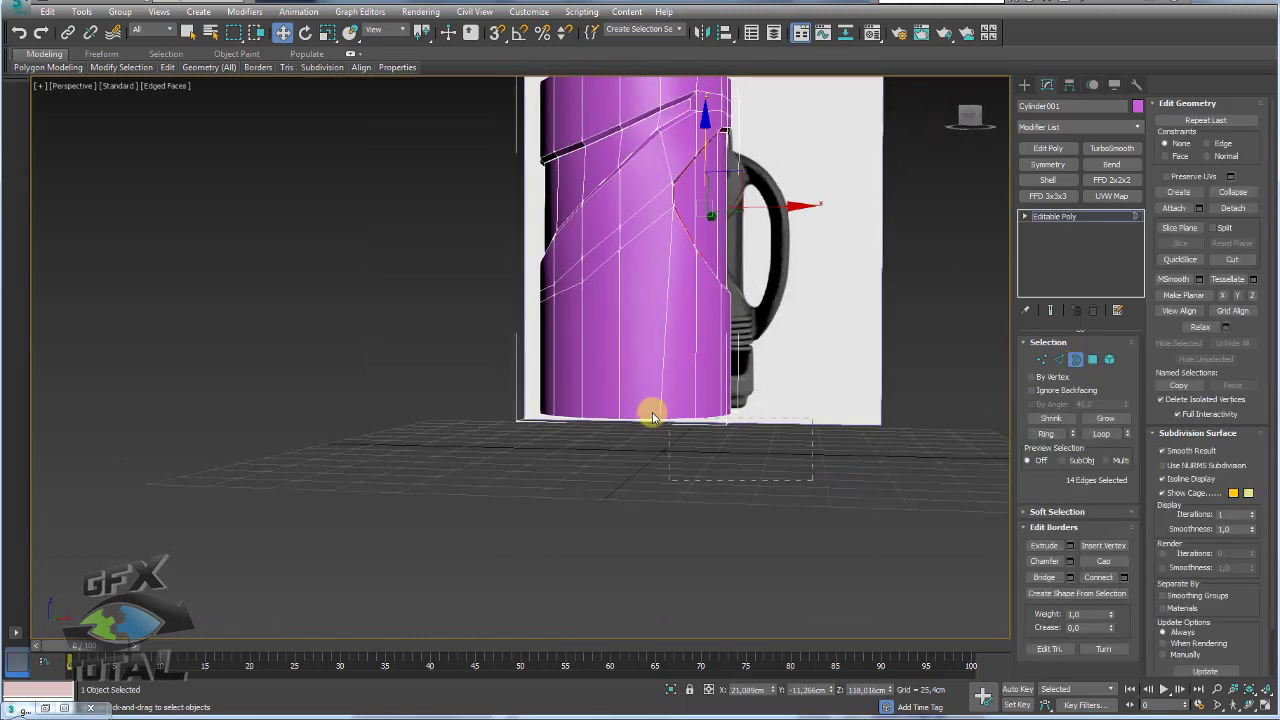
pyautogui.click(652, 414)
pyautogui.moveTo(634, 406); pyautogui.dragTo(643, 266)
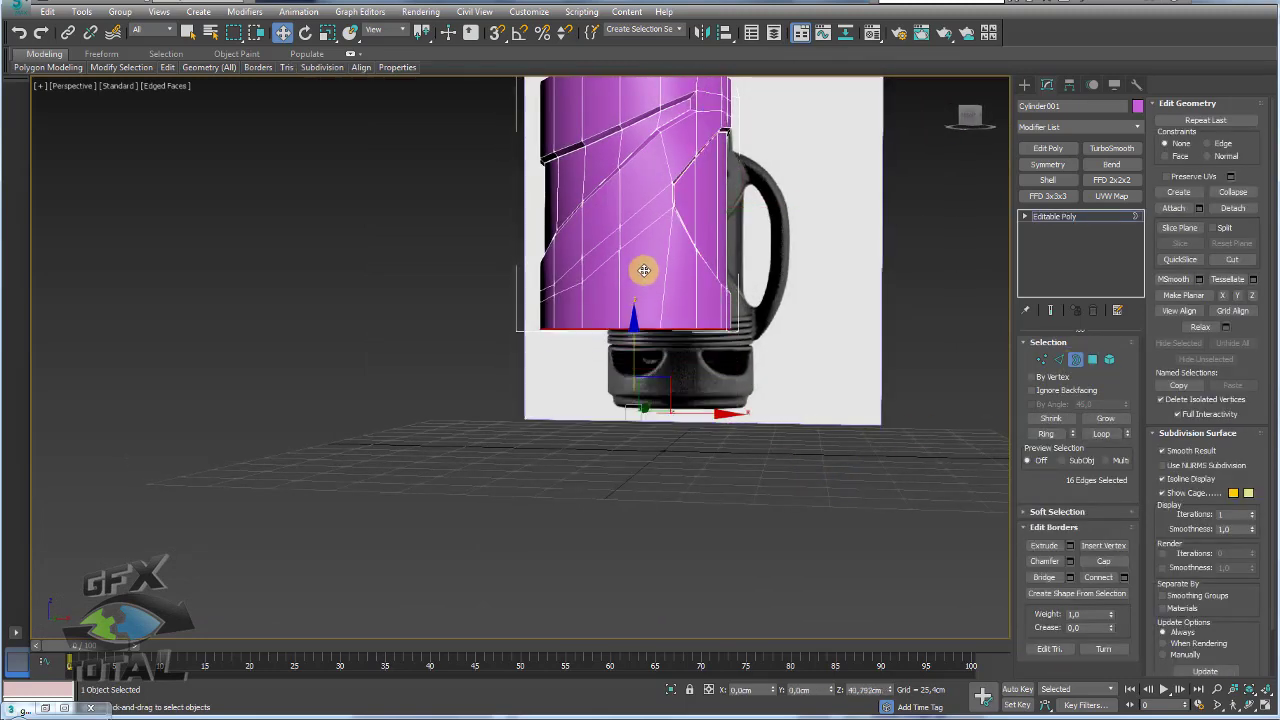
pyautogui.press('f')
pyautogui.moveTo(622, 372); pyautogui.dragTo(755, 194, button='middle')
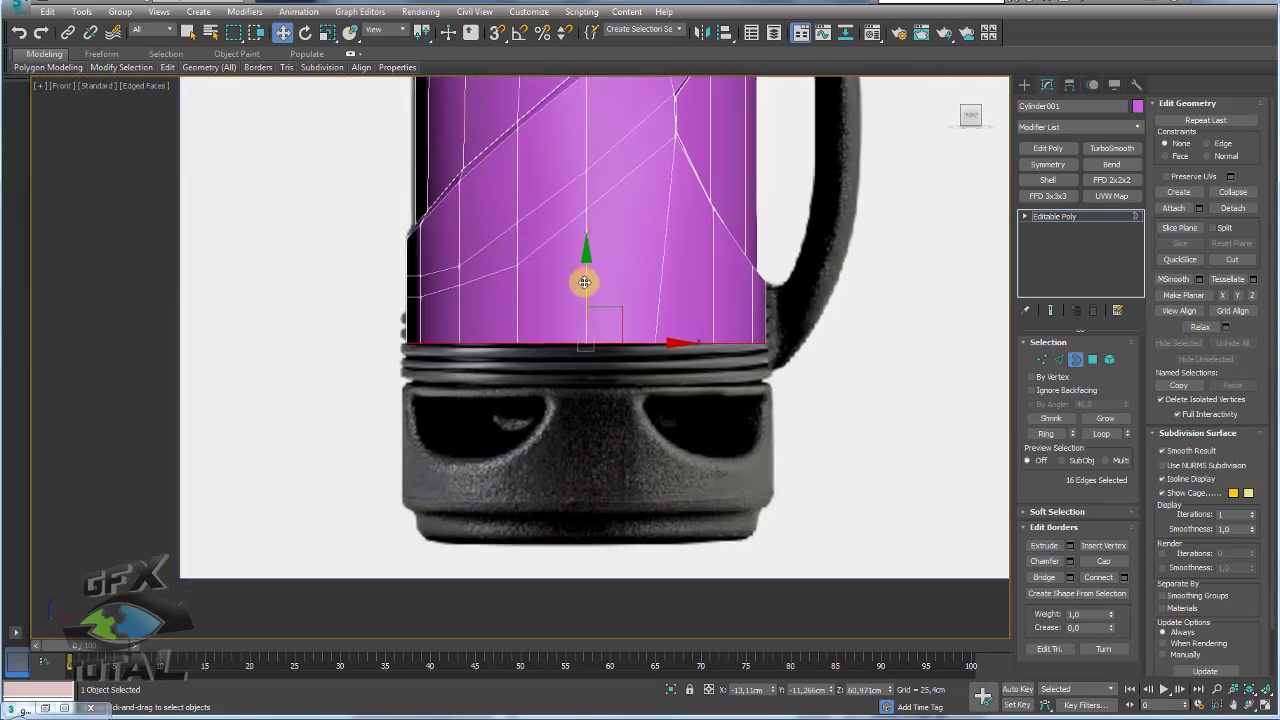
pyautogui.moveTo(580, 286); pyautogui.dragTo(581, 334)
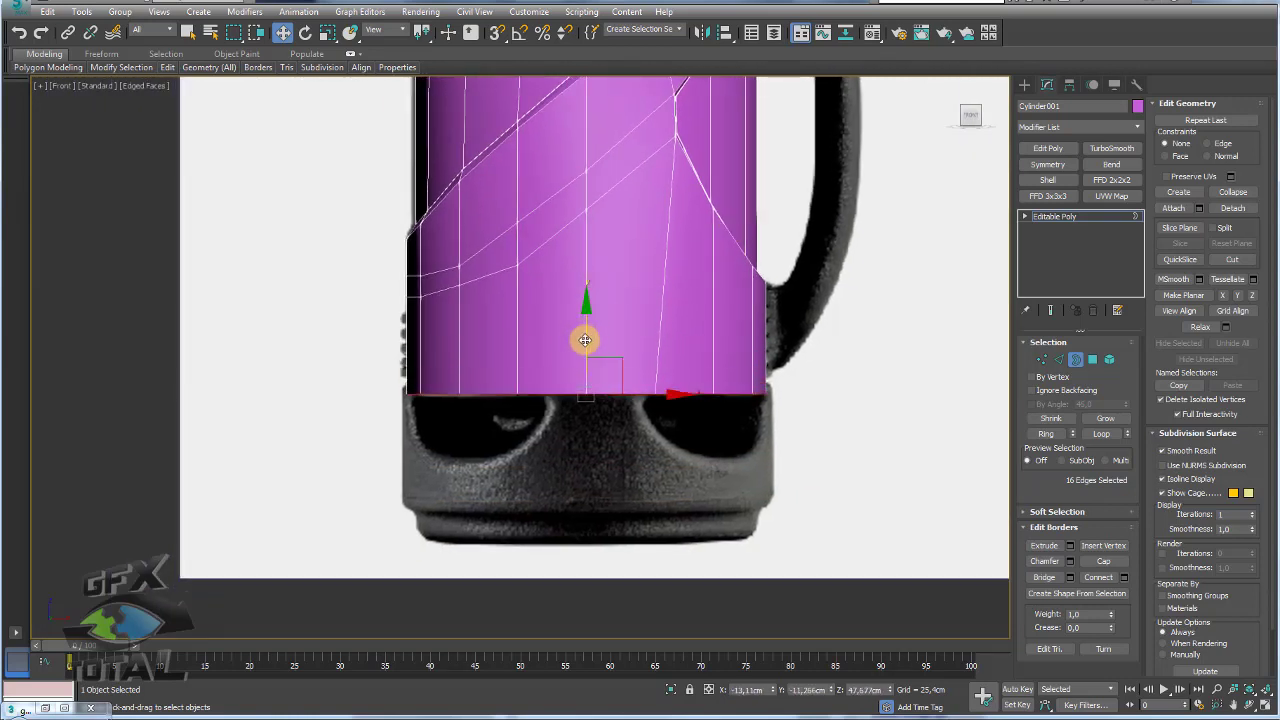
pyautogui.moveTo(588, 350); pyautogui.dragTo(587, 460)
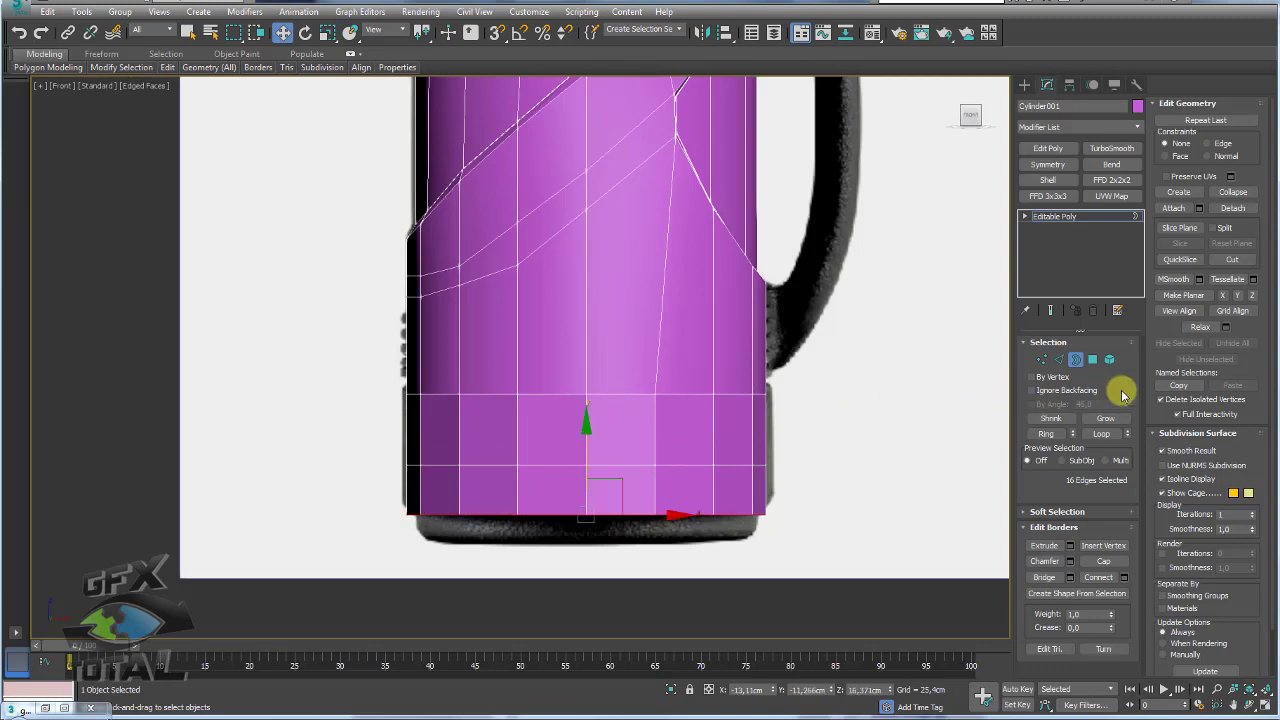
# Step: Make the body see-through (Alt+X) to check it against the reference photo
pyautogui.hotkey('alt', 'x')
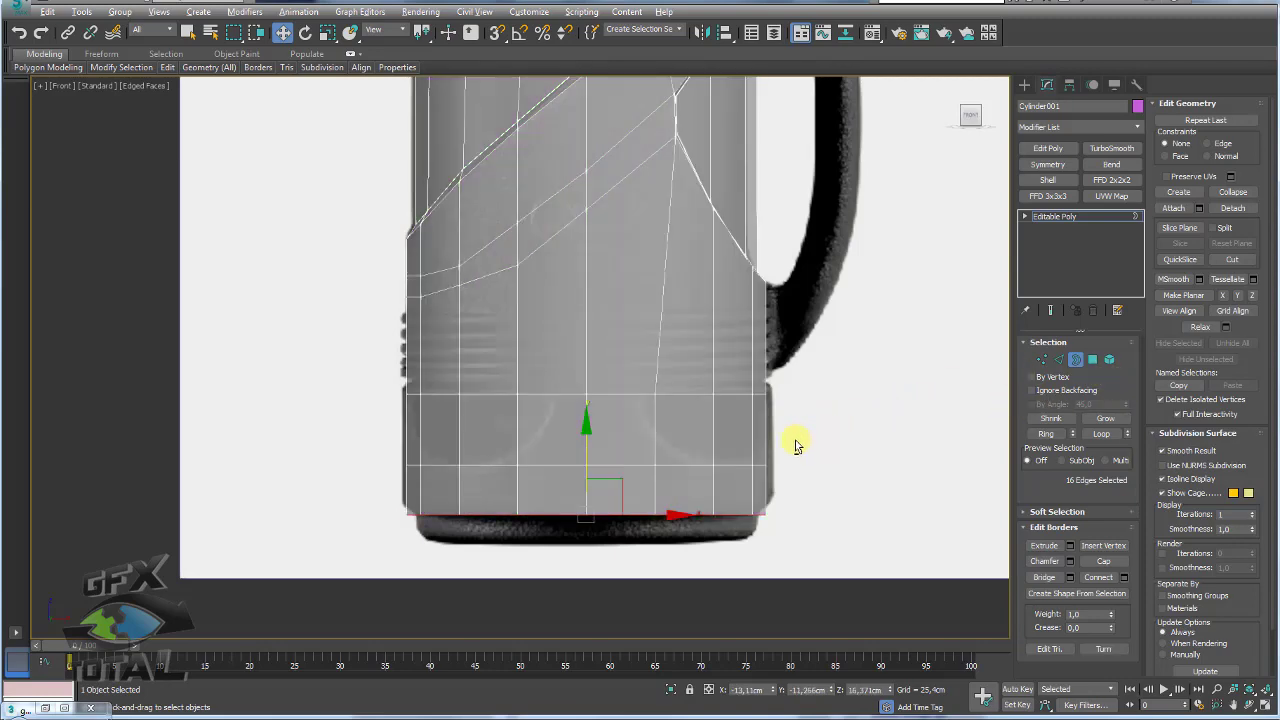
pyautogui.scroll(1, 660, 394)
pyautogui.scroll(3, 650, 393)
pyautogui.moveTo(631, 355)
pyautogui.mouseDown()
pyautogui.moveTo(640, 386)
pyautogui.moveTo(774, 478)
pyautogui.moveTo(874, 371)
pyautogui.moveTo(790, 342)
pyautogui.mouseUp()
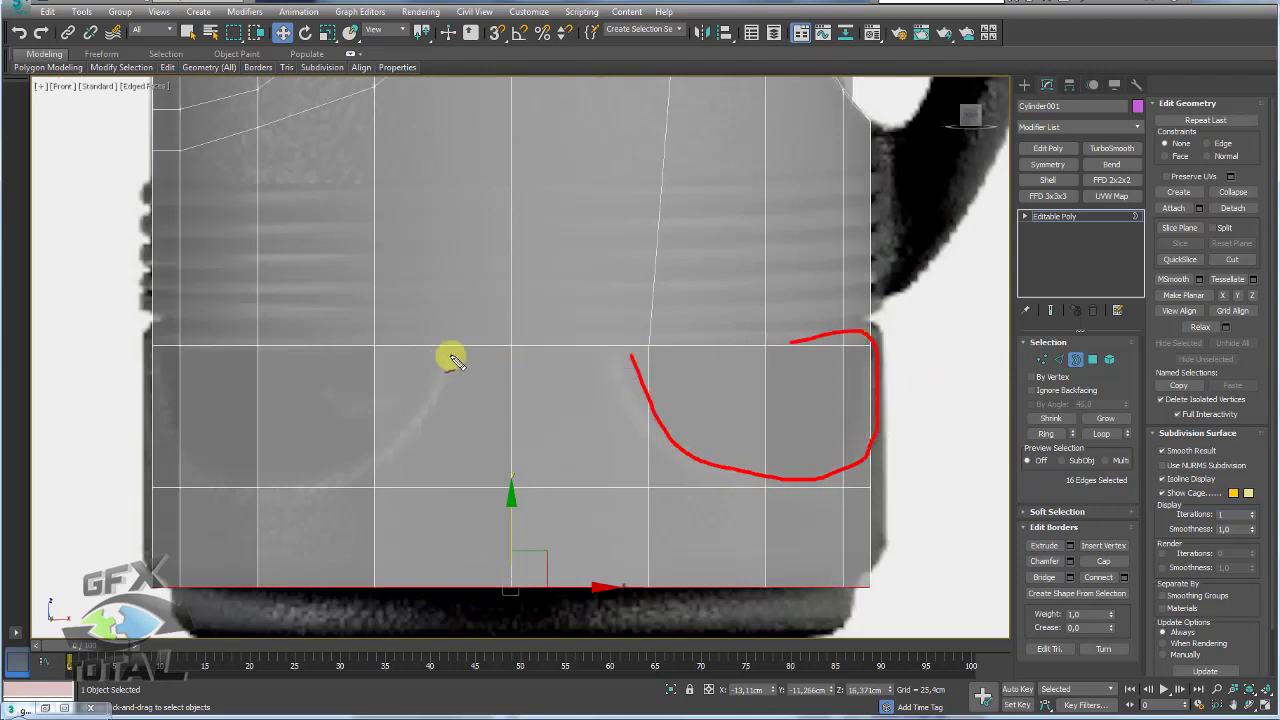
pyautogui.moveTo(449, 357)
pyautogui.mouseDown()
pyautogui.moveTo(251, 480)
pyautogui.moveTo(140, 350)
pyautogui.mouseUp()
pyautogui.press('Escape')
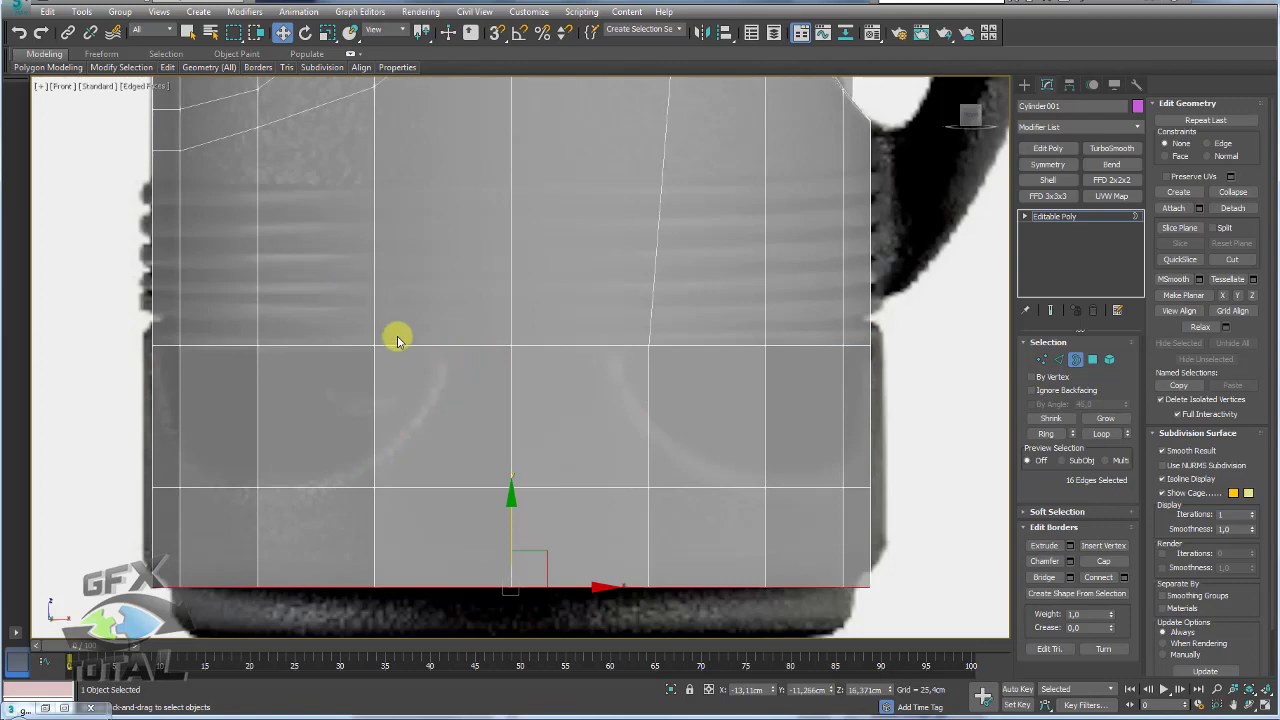
pyautogui.scroll(-3, 397, 341)
pyautogui.scroll(-2, 613, 441)
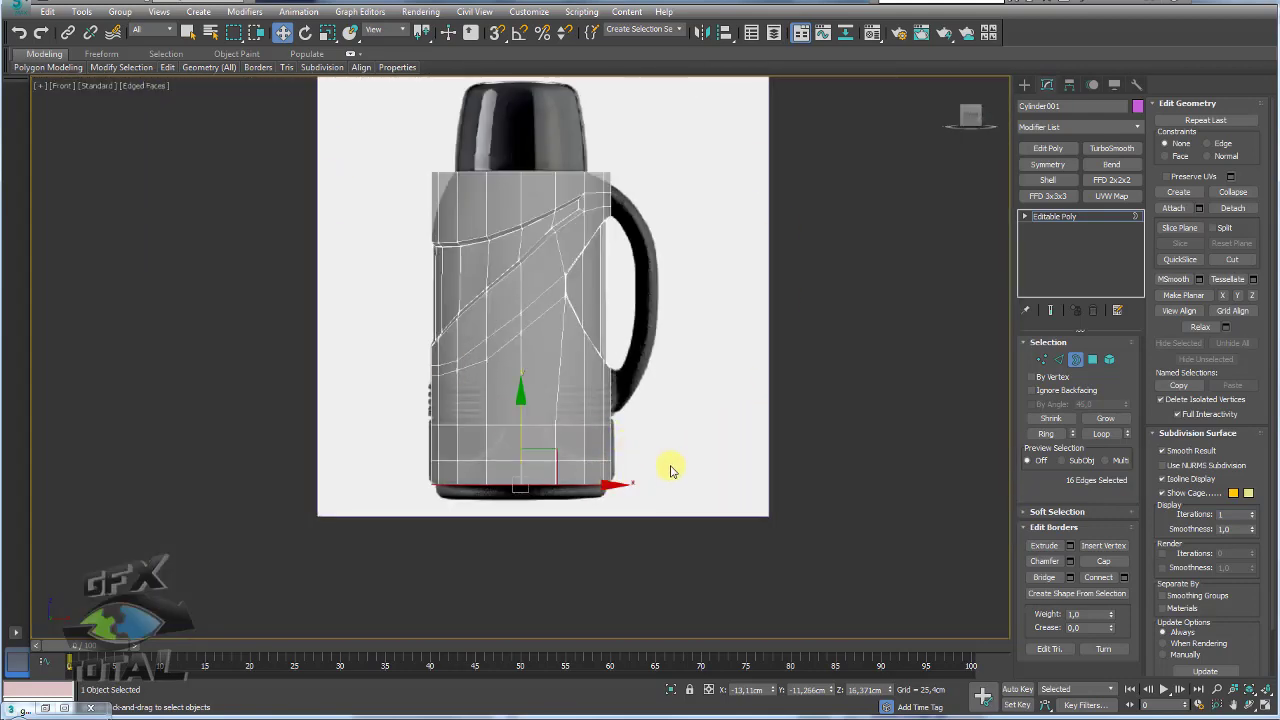
pyautogui.scroll(1, 617, 366)
pyautogui.scroll(2, 663, 323)
pyautogui.scroll(2, 634, 300)
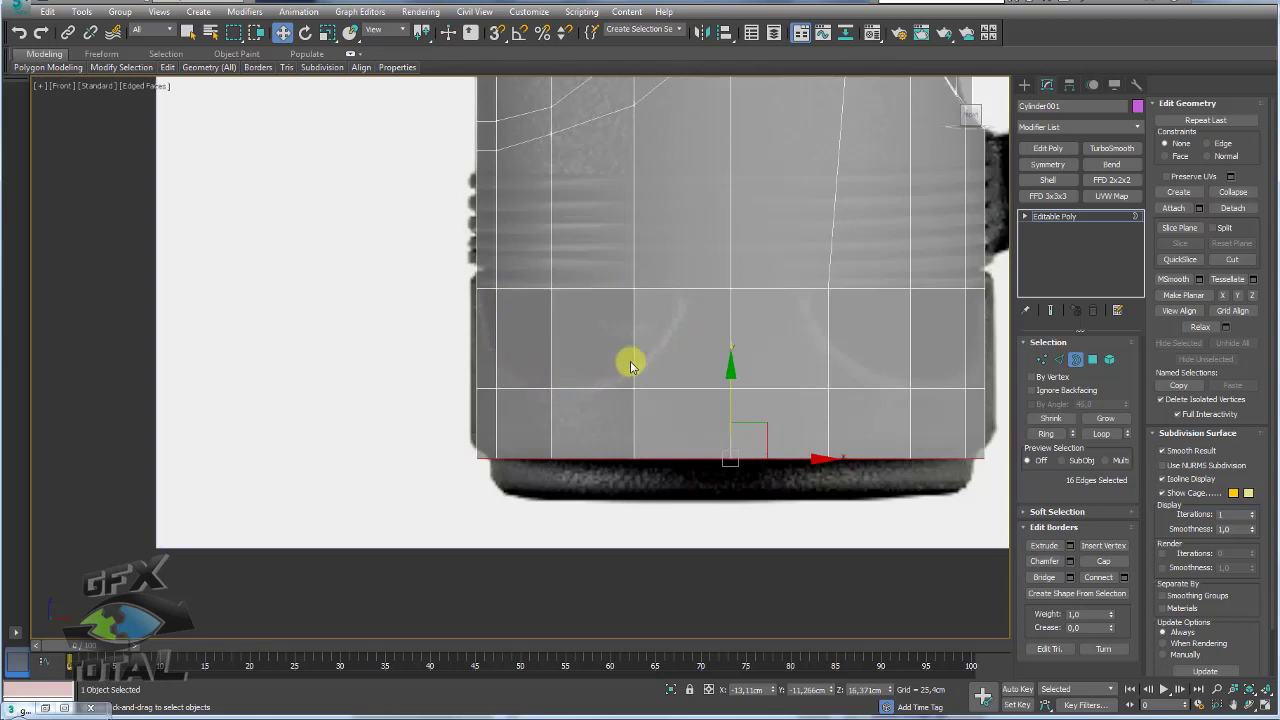
# Step: Select six polygons along the front of the lower band for the slots
pyautogui.click(1092, 359)
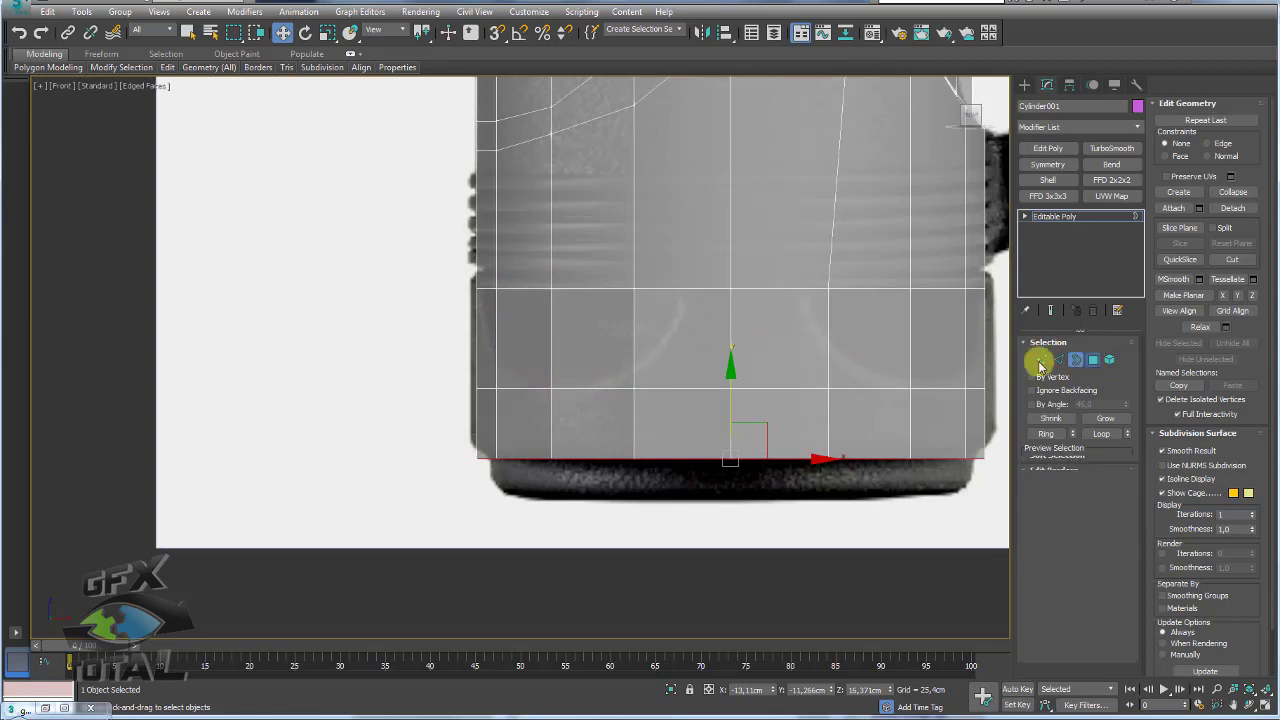
pyautogui.click(646, 324)
pyautogui.keyDown('ctrl'); pyautogui.click(592, 330); pyautogui.keyUp('ctrl')
pyautogui.keyDown('ctrl'); pyautogui.click(511, 331); pyautogui.keyUp('ctrl')
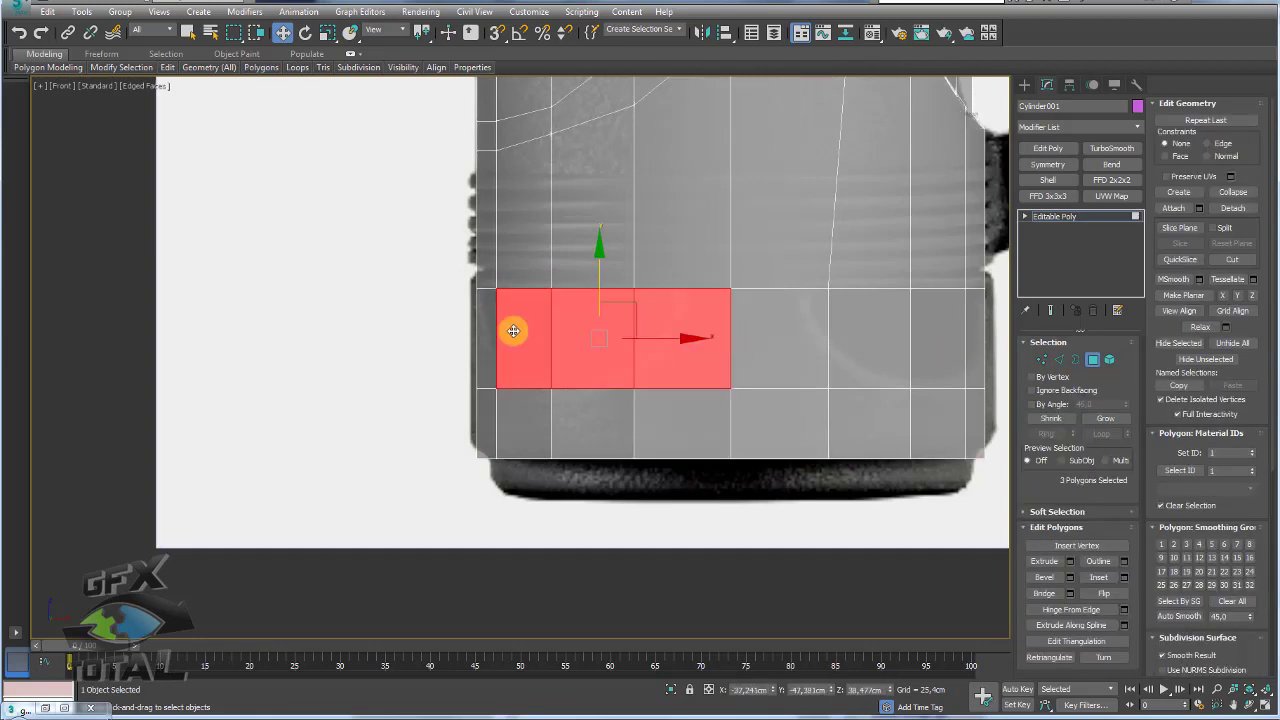
pyautogui.keyDown('alt'); pyautogui.click(650, 331); pyautogui.keyUp('alt')
pyautogui.keyDown('ctrl'); pyautogui.click(492, 329); pyautogui.keyUp('ctrl')
pyautogui.moveTo(492, 329)
pyautogui.keyDown('alt'); pyautogui.mouseDown(button='middle')
pyautogui.moveTo(614, 334)
pyautogui.moveTo(663, 374)
pyautogui.moveTo(603, 411)
pyautogui.moveTo(642, 421)
pyautogui.moveTo(594, 566)
pyautogui.moveTo(654, 537)
pyautogui.moveTo(664, 452)
pyautogui.moveTo(614, 434)
pyautogui.moveTo(523, 449)
pyautogui.moveTo(534, 433)
pyautogui.mouseUp(button='middle'); pyautogui.keyUp('alt')
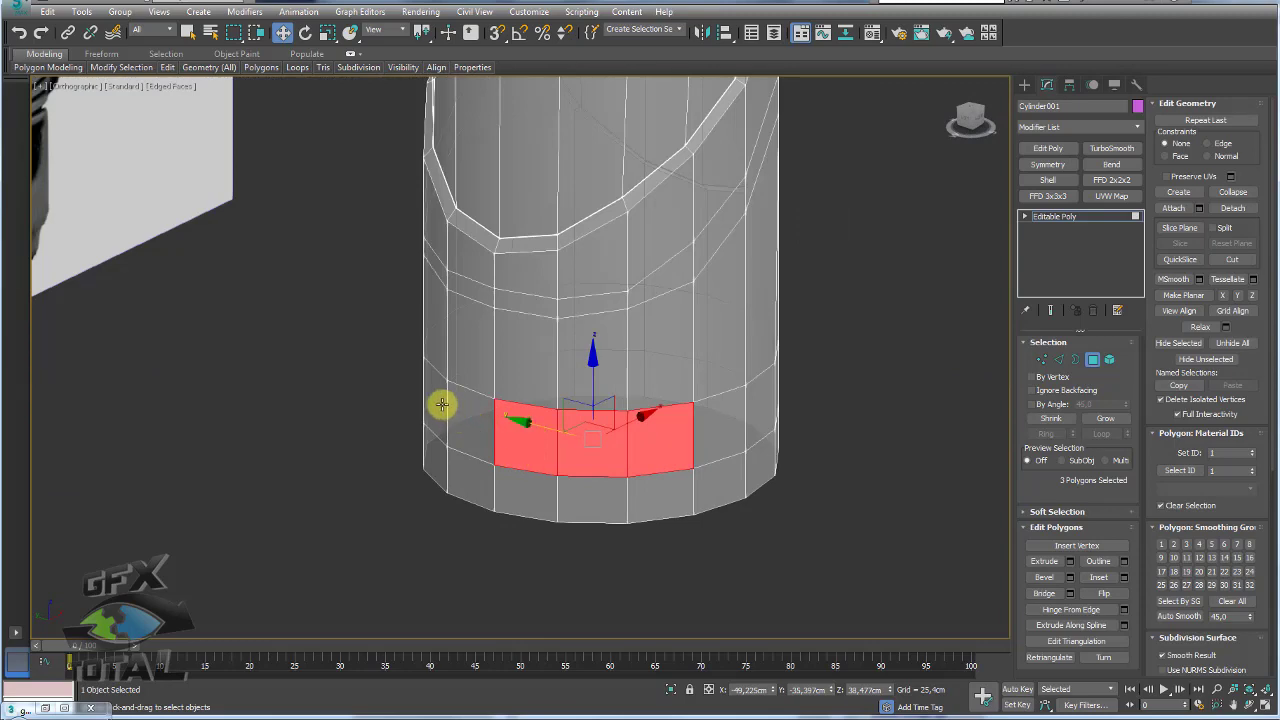
pyautogui.moveTo(428, 407)
pyautogui.keyDown('alt'); pyautogui.mouseDown(button='middle')
pyautogui.moveTo(586, 449)
pyautogui.moveTo(399, 420)
pyautogui.moveTo(498, 470)
pyautogui.mouseUp(button='middle'); pyautogui.keyUp('alt')
pyautogui.keyDown('ctrl'); pyautogui.click(448, 435); pyautogui.keyUp('ctrl')
pyautogui.keyDown('ctrl'); pyautogui.click(366, 417); pyautogui.keyUp('ctrl')
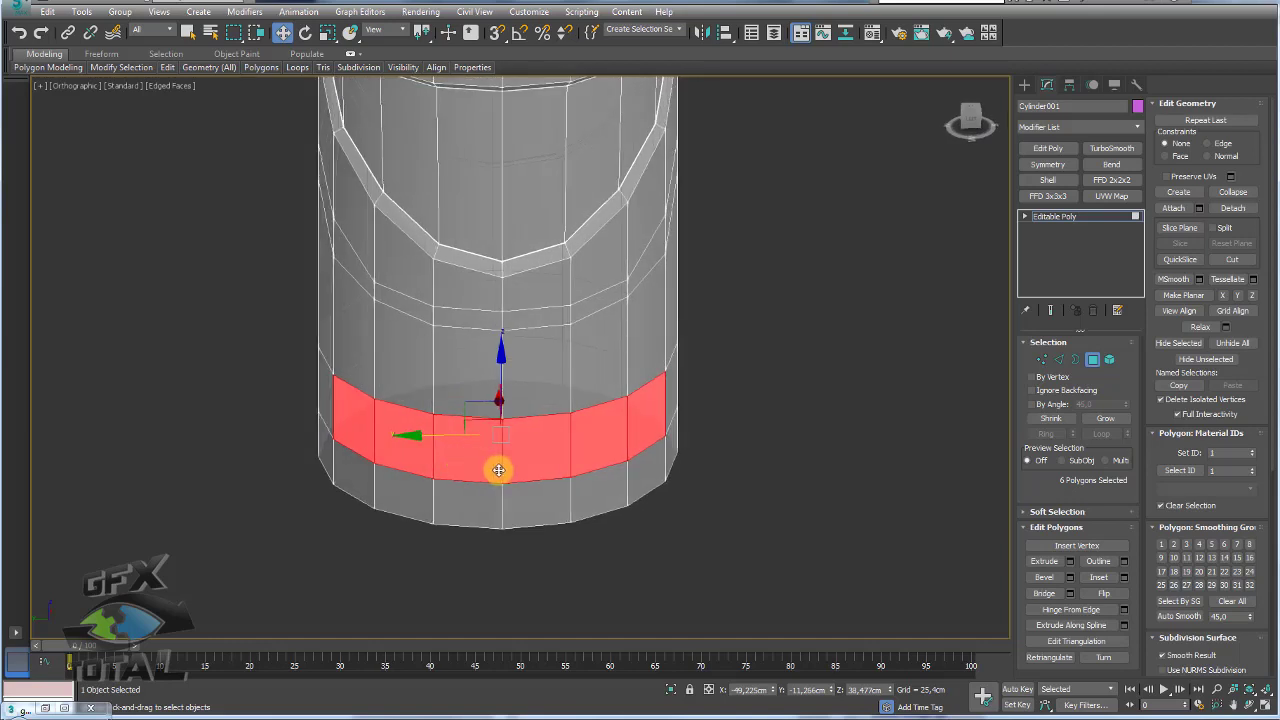
# Step: Add lower-band polygons on the cylinder's other side to the slot selection
pyautogui.moveTo(503, 402)
pyautogui.mouseDown()
pyautogui.moveTo(491, 434)
pyautogui.moveTo(508, 503)
pyautogui.moveTo(503, 402)
pyautogui.mouseUp()
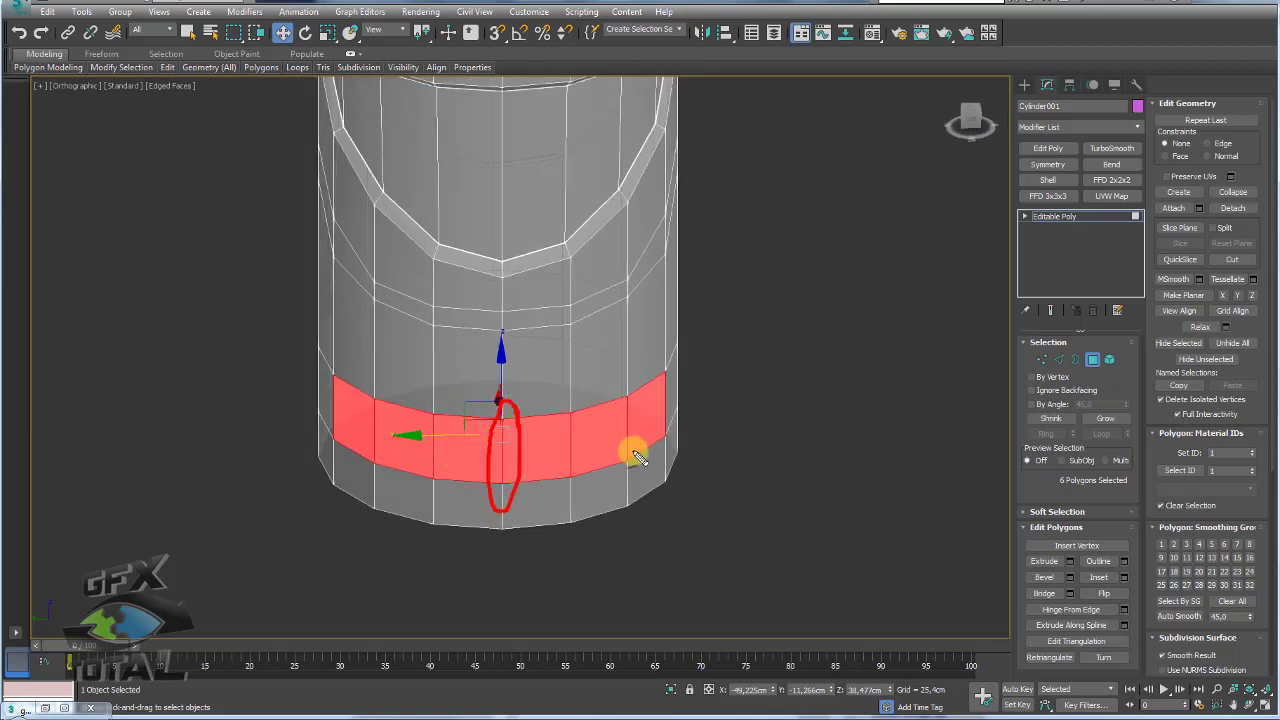
pyautogui.moveTo(630, 404)
pyautogui.mouseDown()
pyautogui.moveTo(540, 428)
pyautogui.moveTo(640, 459)
pyautogui.mouseUp()
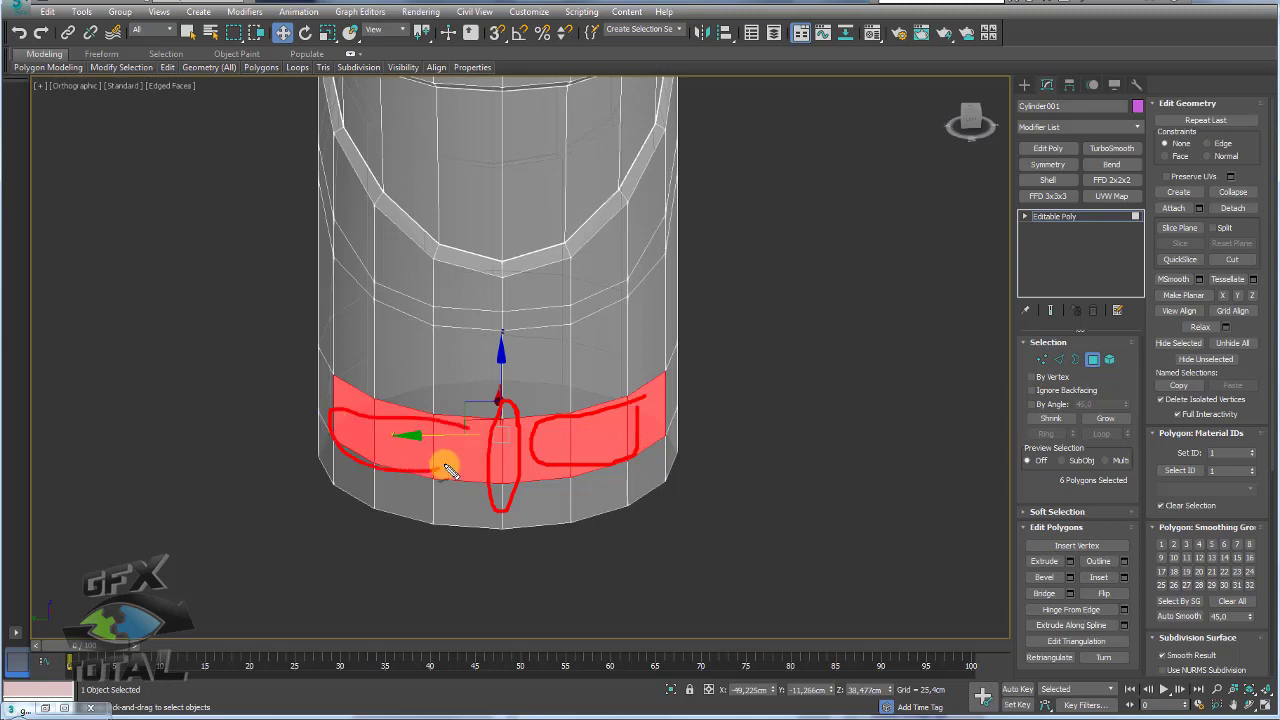
pyautogui.moveTo(666, 449)
pyautogui.keyDown('alt'); pyautogui.mouseDown(button='middle')
pyautogui.moveTo(580, 449)
pyautogui.moveTo(705, 458)
pyautogui.moveTo(594, 471)
pyautogui.moveTo(634, 474)
pyautogui.moveTo(651, 511)
pyautogui.moveTo(631, 500)
pyautogui.mouseUp(button='middle'); pyautogui.keyUp('alt')
pyautogui.keyDown('ctrl'); pyautogui.click(552, 482); pyautogui.keyUp('ctrl')
pyautogui.keyDown('ctrl'); pyautogui.click(600, 482); pyautogui.keyUp('ctrl')
pyautogui.keyDown('ctrl'); pyautogui.click(646, 480); pyautogui.keyUp('ctrl')
pyautogui.keyDown('alt'); pyautogui.click(634, 497); pyautogui.keyUp('alt')
pyautogui.keyDown('ctrl'); pyautogui.click(649, 502); pyautogui.keyUp('ctrl')
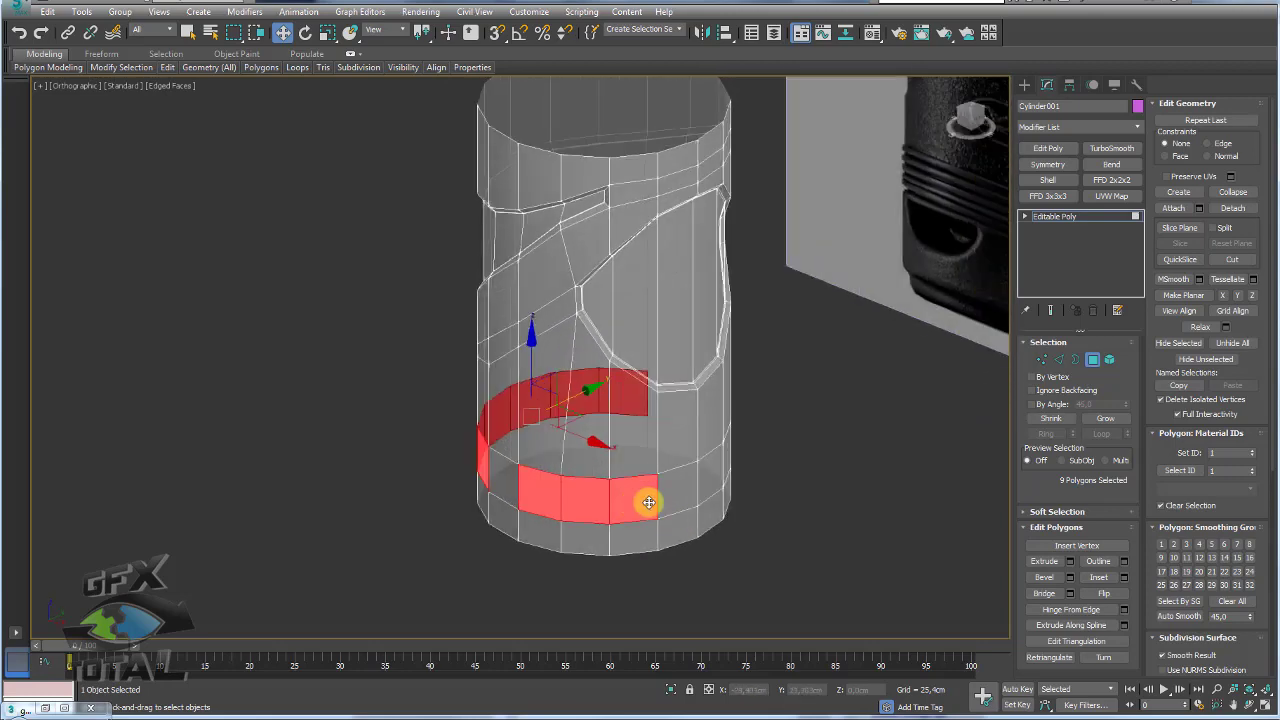
# Step: Return to object level and apply TurboSmooth to the cylinder
pyautogui.moveTo(737, 506)
pyautogui.keyDown('alt'); pyautogui.mouseDown(button='middle')
pyautogui.moveTo(629, 494)
pyautogui.moveTo(586, 514)
pyautogui.moveTo(733, 503)
pyautogui.mouseUp(button='middle'); pyautogui.keyUp('alt')
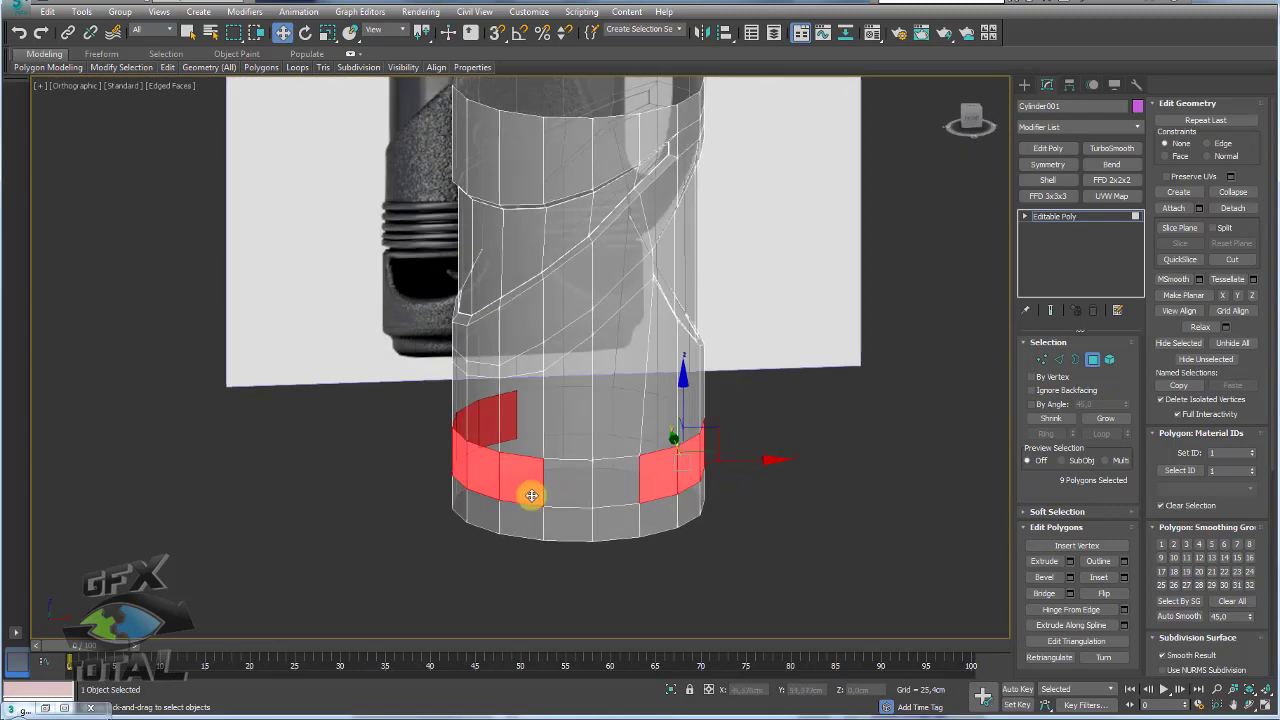
pyautogui.moveTo(529, 497)
pyautogui.keyDown('alt'); pyautogui.mouseDown(button='middle')
pyautogui.moveTo(571, 507)
pyautogui.moveTo(491, 440)
pyautogui.moveTo(640, 451)
pyautogui.mouseUp(button='middle'); pyautogui.keyUp('alt')
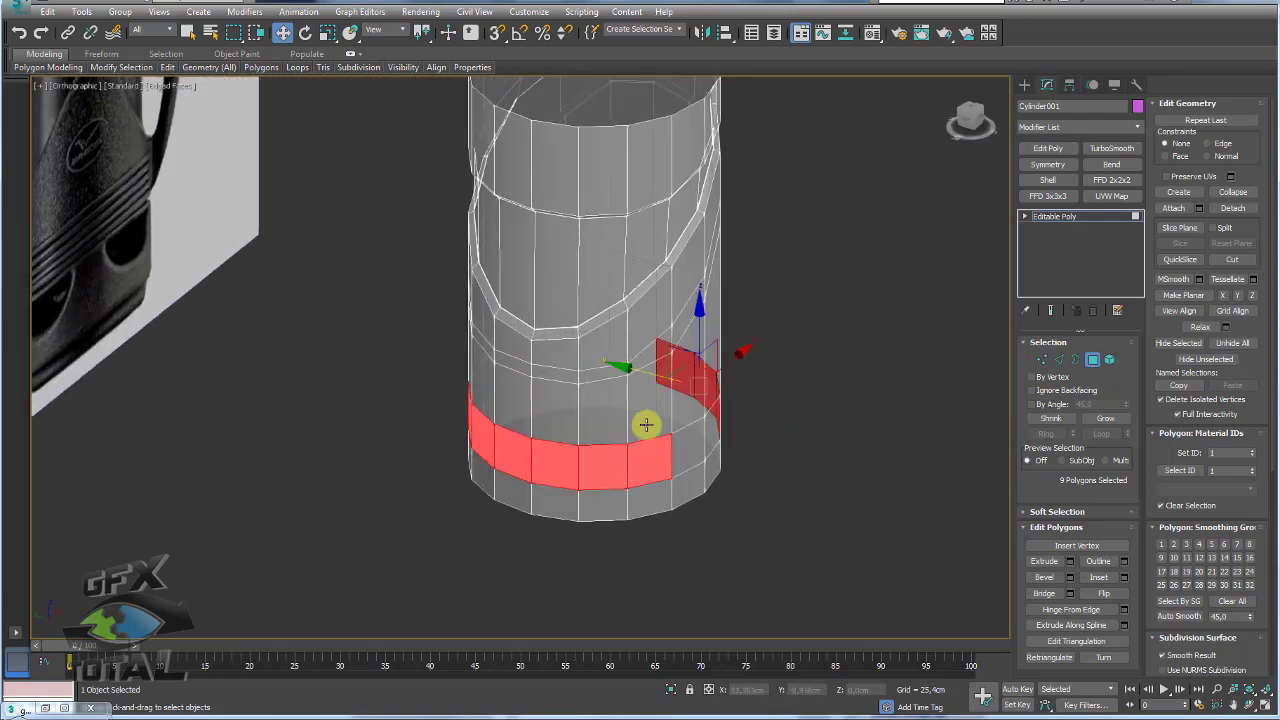
pyautogui.click(1054, 216)
pyautogui.moveTo(870, 340)
pyautogui.keyDown('alt'); pyautogui.mouseDown(button='middle')
pyautogui.moveTo(829, 374)
pyautogui.moveTo(808, 357)
pyautogui.moveTo(825, 370)
pyautogui.mouseUp(button='middle'); pyautogui.keyUp('alt')
pyautogui.click(1111, 148)
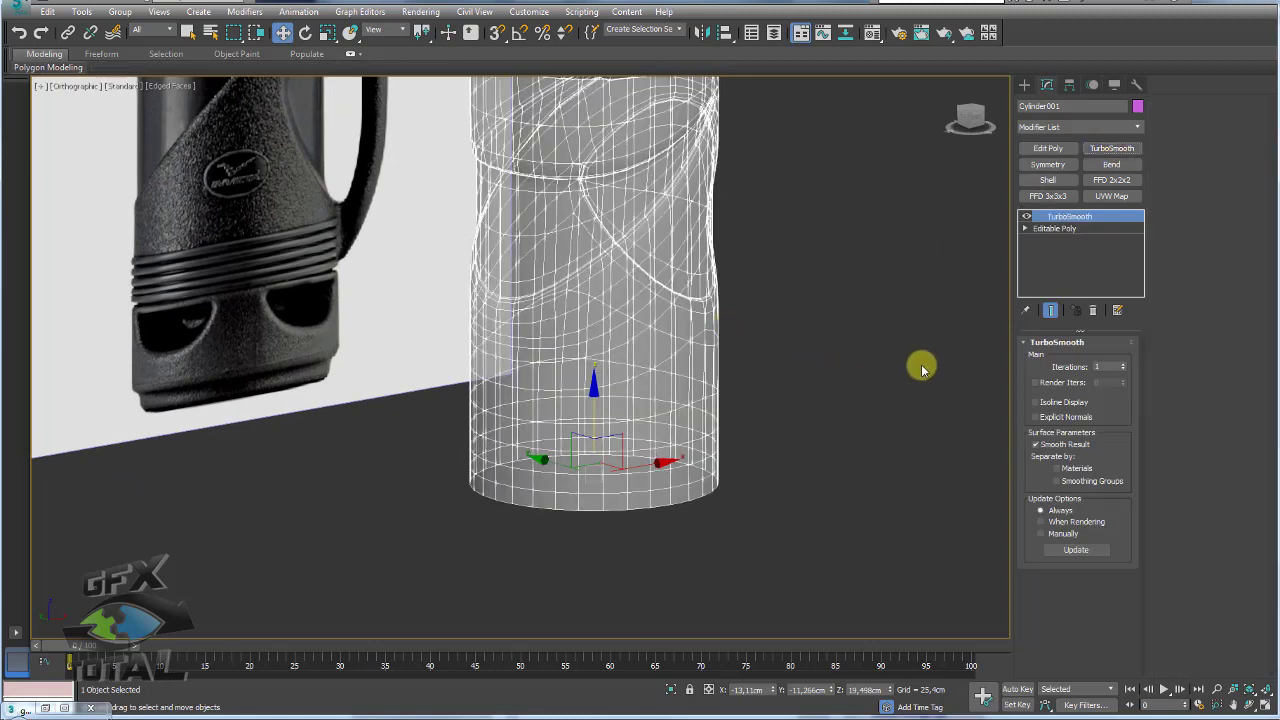
# Step: Collapse the TurboSmoothed cylinder into a denser Editable Poly
pyautogui.keyDown('alt'); pyautogui.moveTo(763, 317); pyautogui.dragTo(771, 374, button='middle'); pyautogui.keyUp('alt')
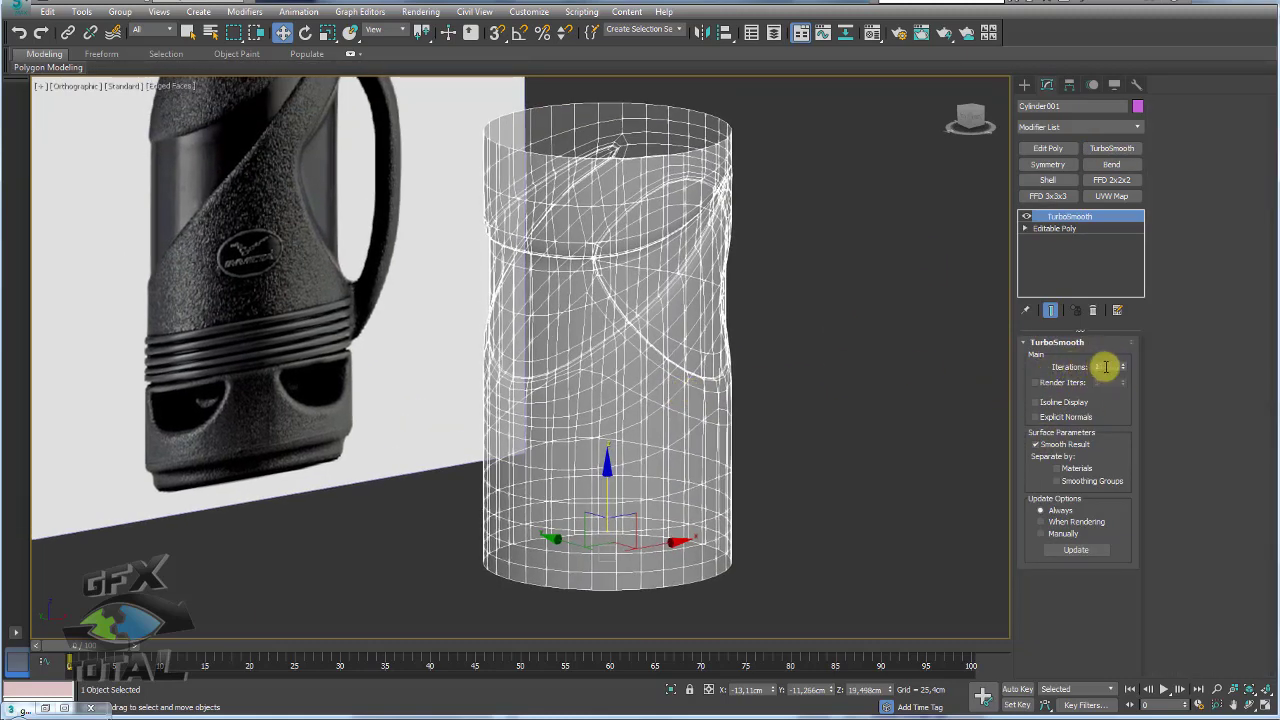
pyautogui.rightClick(633, 360)
pyautogui.moveTo(690, 518)
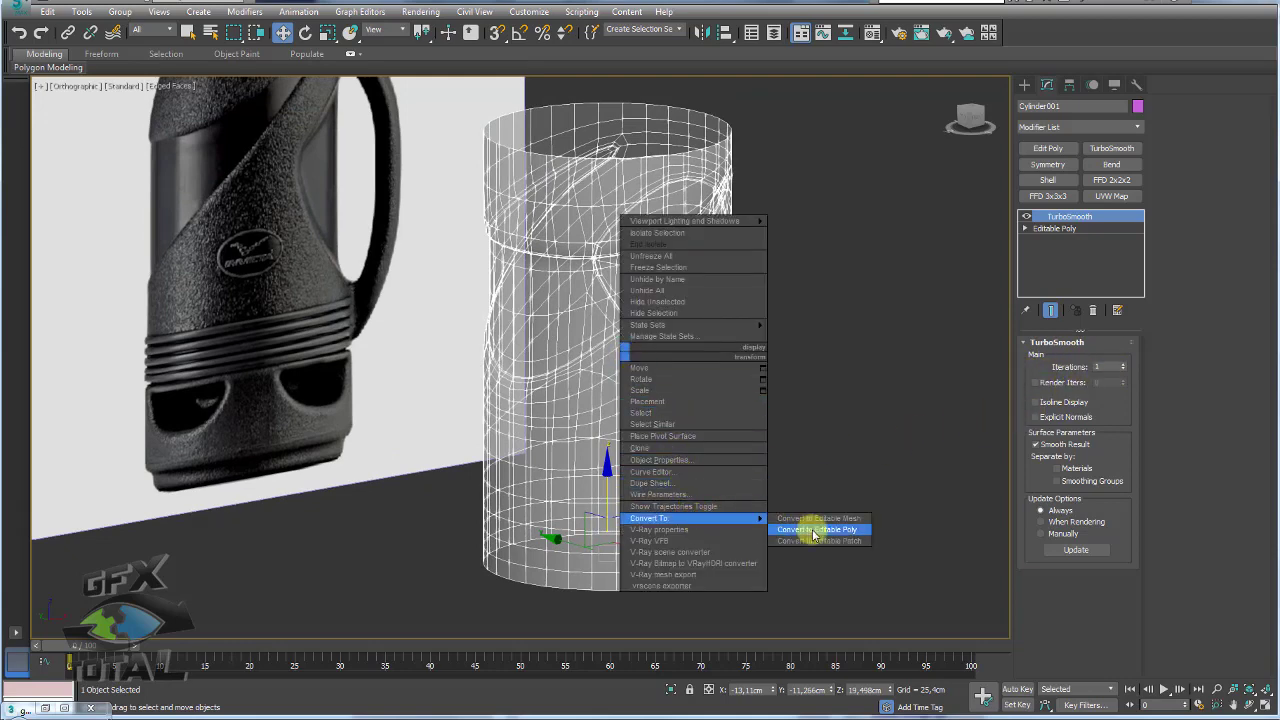
pyautogui.click(815, 530)
pyautogui.moveTo(814, 523)
pyautogui.keyDown('alt'); pyautogui.mouseDown(button='middle')
pyautogui.moveTo(737, 523)
pyautogui.moveTo(780, 450)
pyautogui.moveTo(743, 437)
pyautogui.mouseUp(button='middle'); pyautogui.keyUp('alt')
# Step: Select the lower-body edge loop in Edge mode and activate Select and Scale
pyautogui.click(1097, 360)
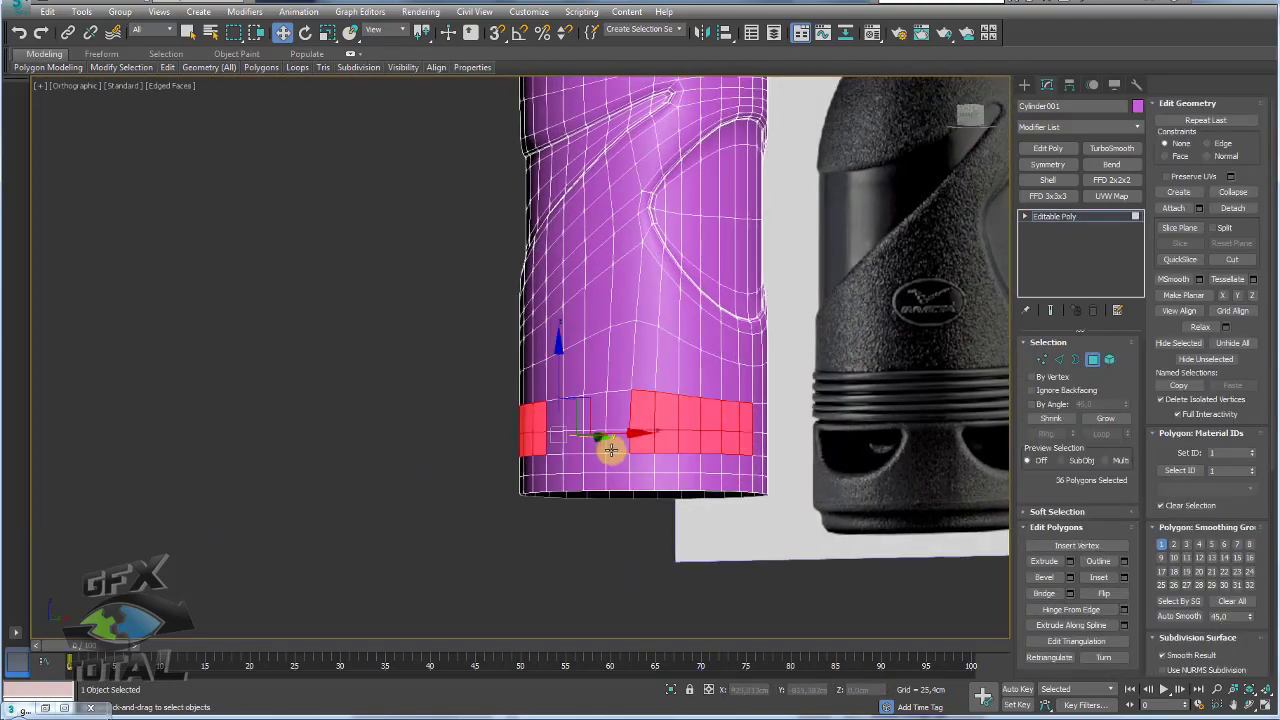
pyautogui.moveTo(643, 349)
pyautogui.keyDown('alt'); pyautogui.mouseDown(button='middle')
pyautogui.moveTo(823, 406)
pyautogui.moveTo(803, 412)
pyautogui.moveTo(894, 409)
pyautogui.moveTo(837, 400)
pyautogui.moveTo(860, 390)
pyautogui.mouseUp(button='middle'); pyautogui.keyUp('alt')
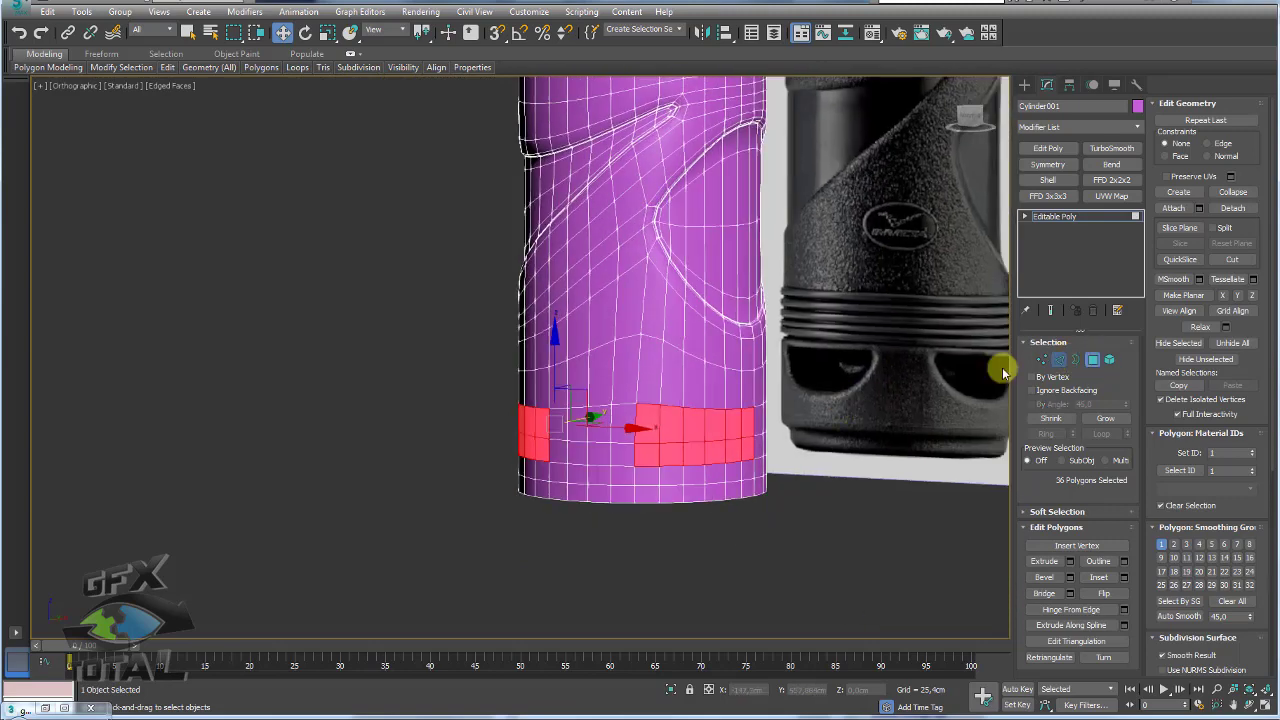
pyautogui.press('2')
pyautogui.doubleClick(671, 407)
pyautogui.moveTo(666, 408)
pyautogui.keyDown('alt'); pyautogui.mouseDown(button='middle')
pyautogui.moveTo(743, 420)
pyautogui.moveTo(729, 409)
pyautogui.mouseUp(button='middle'); pyautogui.keyUp('alt')
pyautogui.press('e')
pyautogui.press('r')
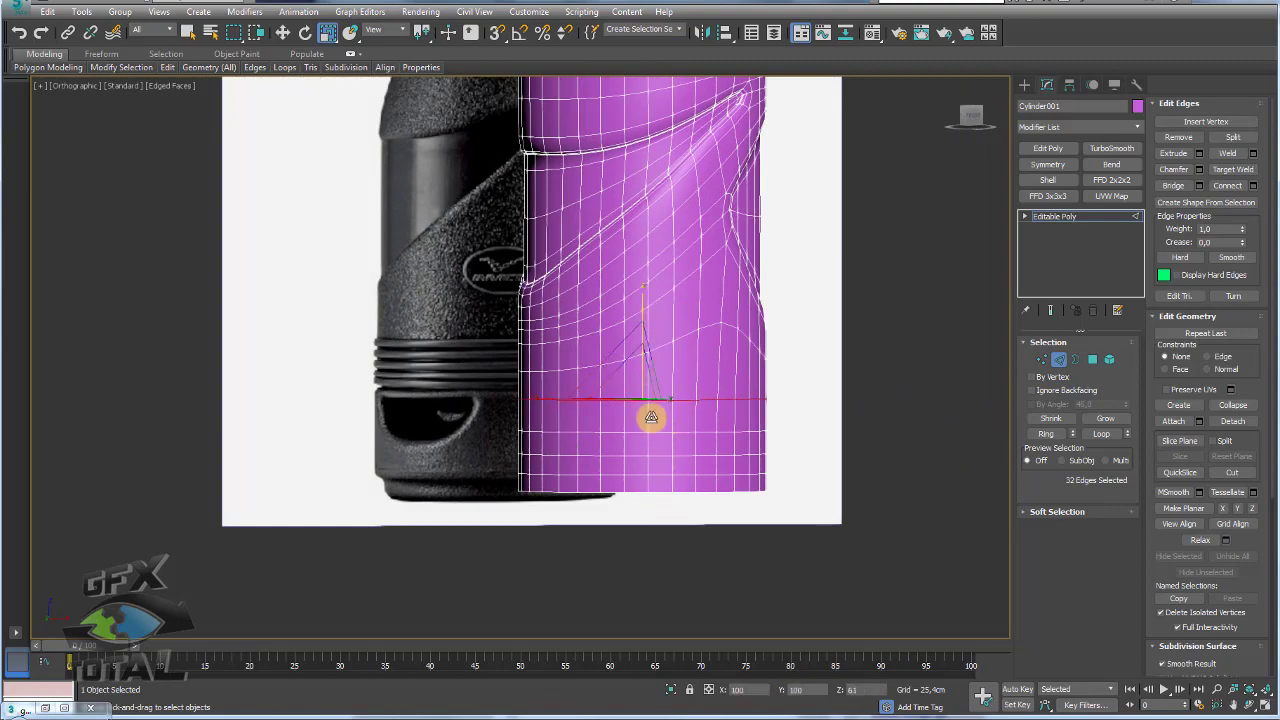
# Step: In see-through Front view, remove two lower edge loops from the body
pyautogui.scroll(2, 605, 378)
pyautogui.scroll(1, 605, 378)
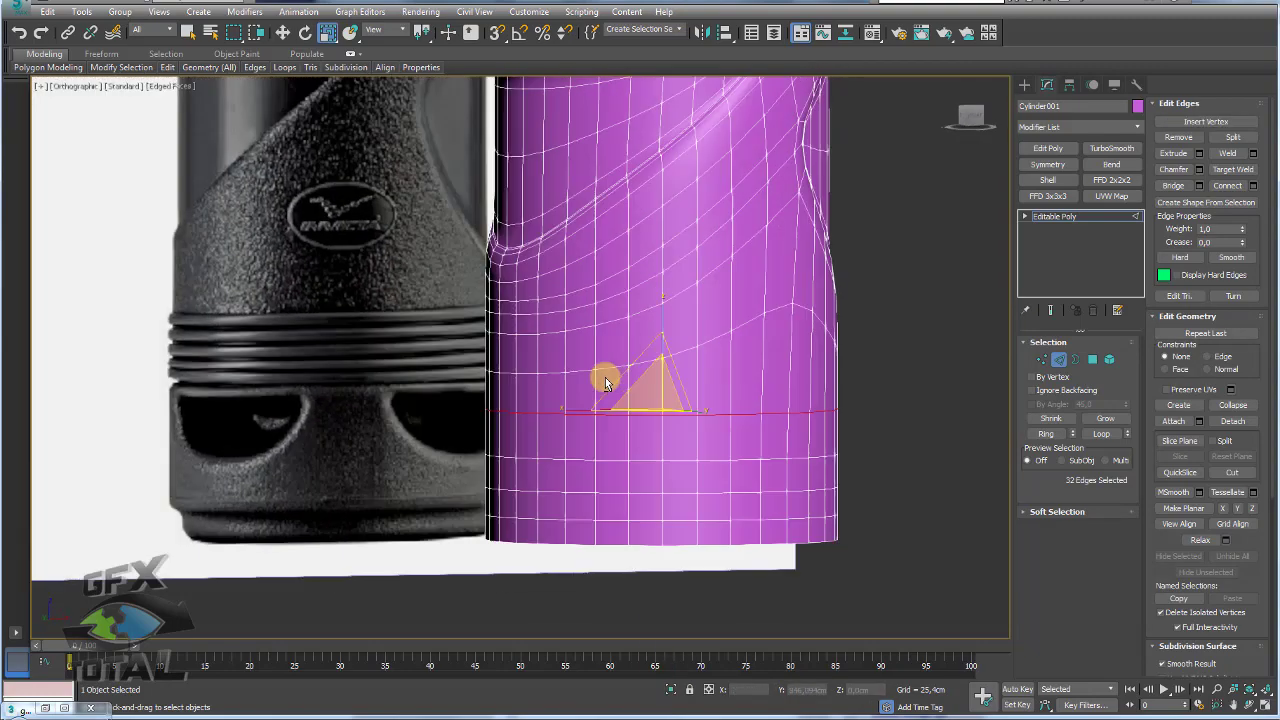
pyautogui.scroll(1, 590, 380)
pyautogui.hotkey('alt', 'x')
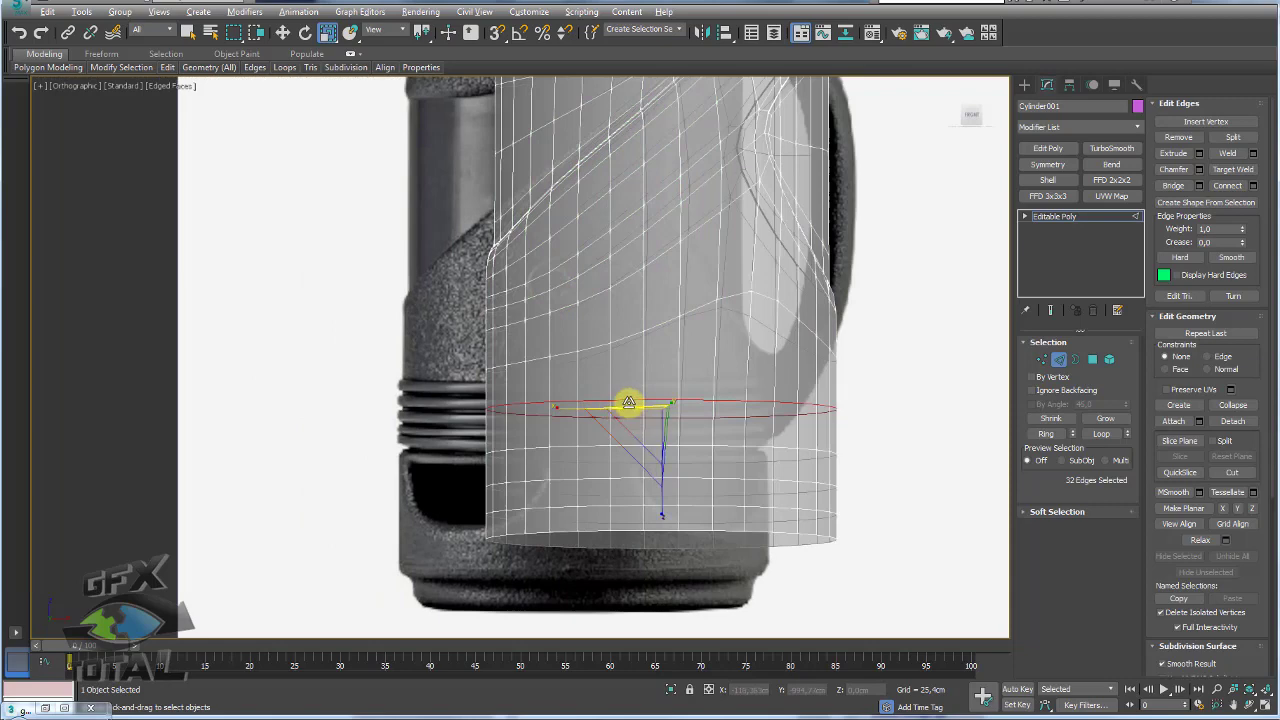
pyautogui.press('f')
pyautogui.moveTo(623, 406); pyautogui.dragTo(579, 382, button='middle')
pyautogui.scroll(8, 540, 360)
pyautogui.press('w')
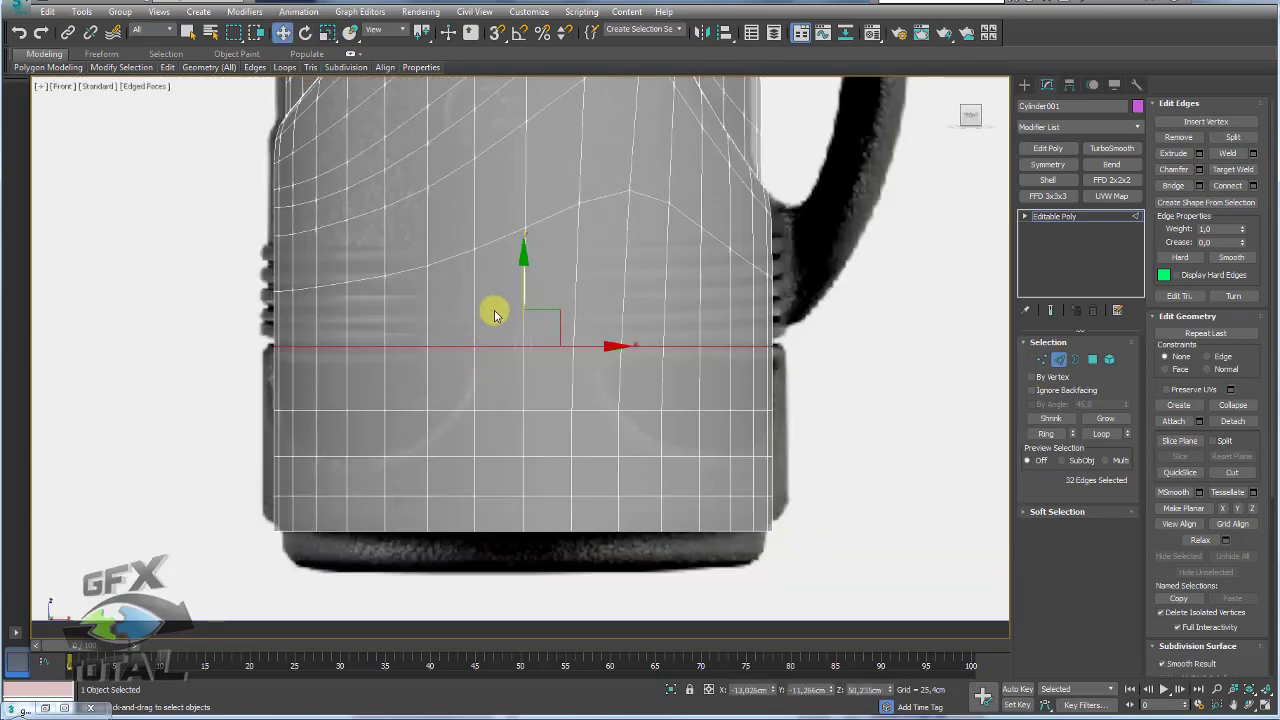
pyautogui.moveTo(526, 305); pyautogui.dragTo(522, 301)
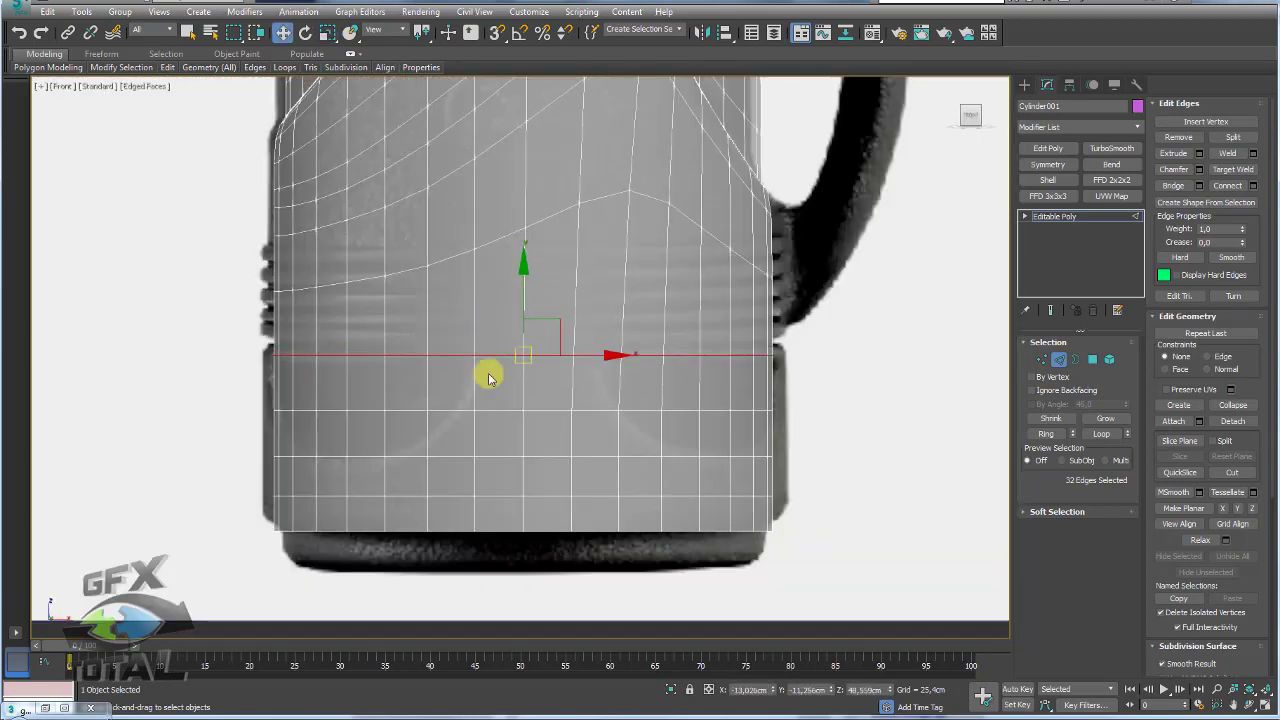
pyautogui.moveTo(524, 352); pyautogui.dragTo(454, 408)
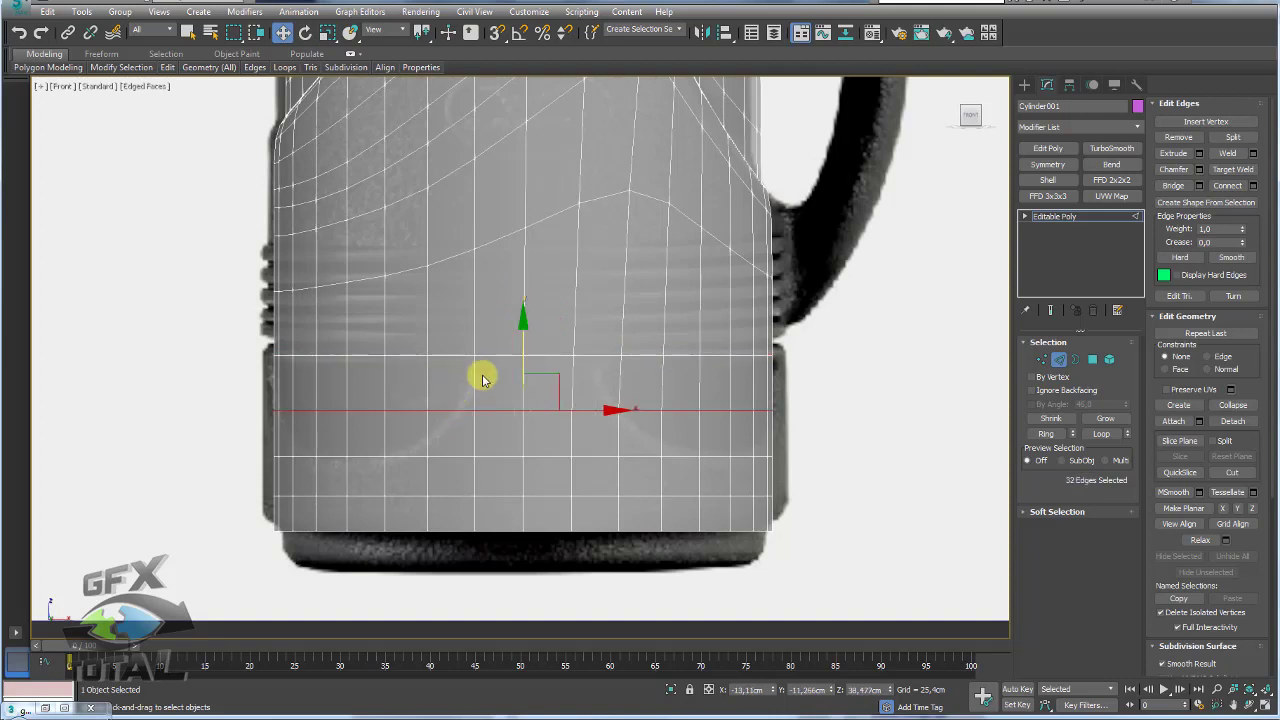
pyautogui.keyDown('ctrl'); pyautogui.click(496, 456); pyautogui.keyUp('ctrl')
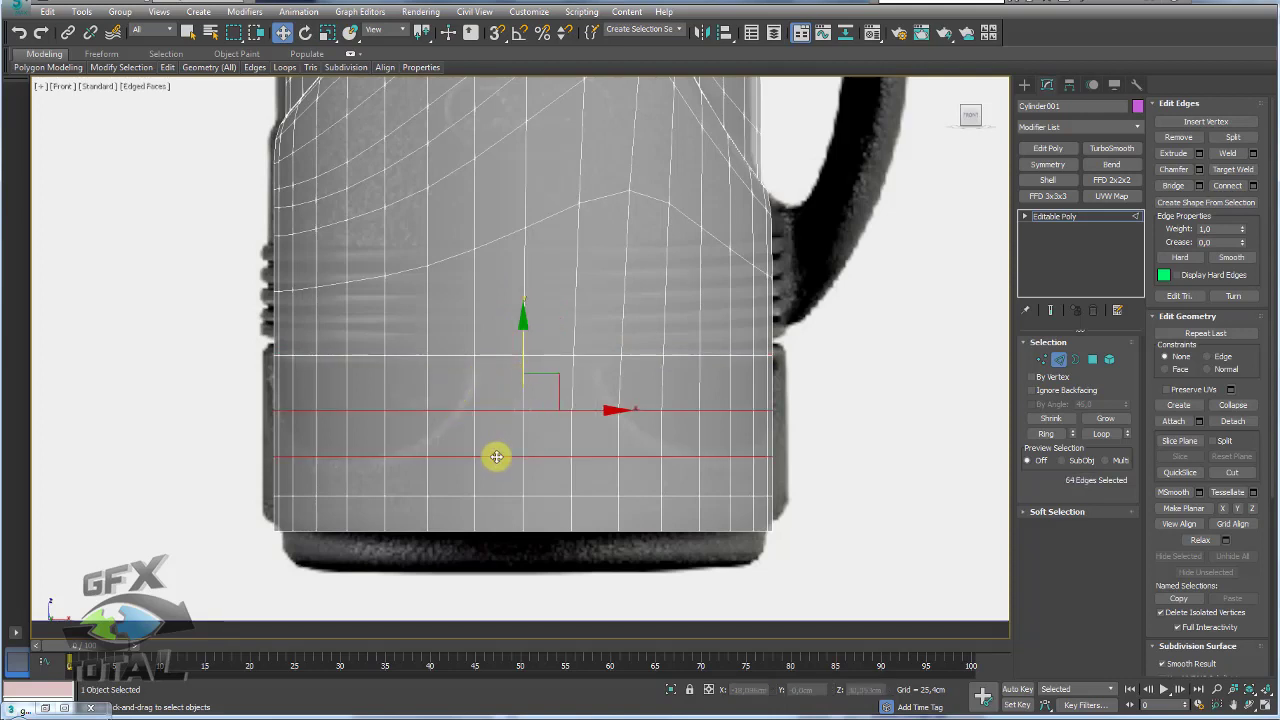
pyautogui.click(1181, 139)
# Step: Raise the cylinder's bottom edge loop slightly to match the reference base
pyautogui.doubleClick(404, 495)
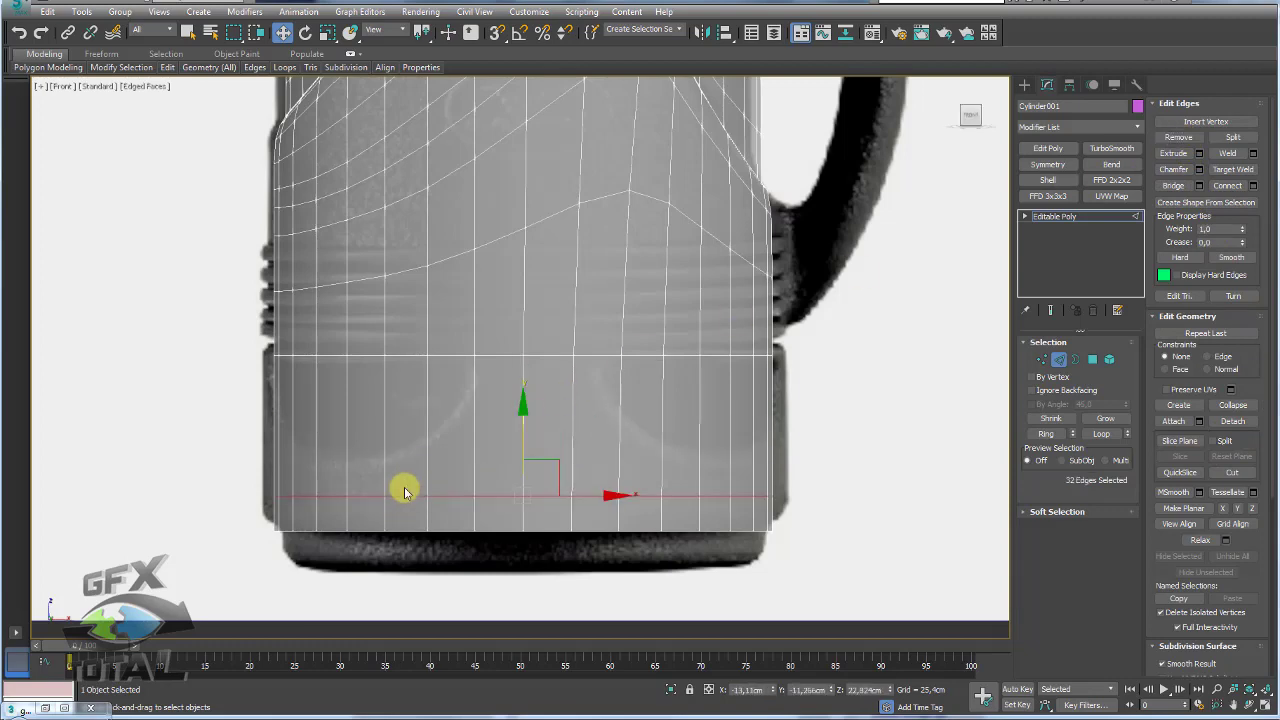
pyautogui.moveTo(518, 434); pyautogui.dragTo(523, 421)
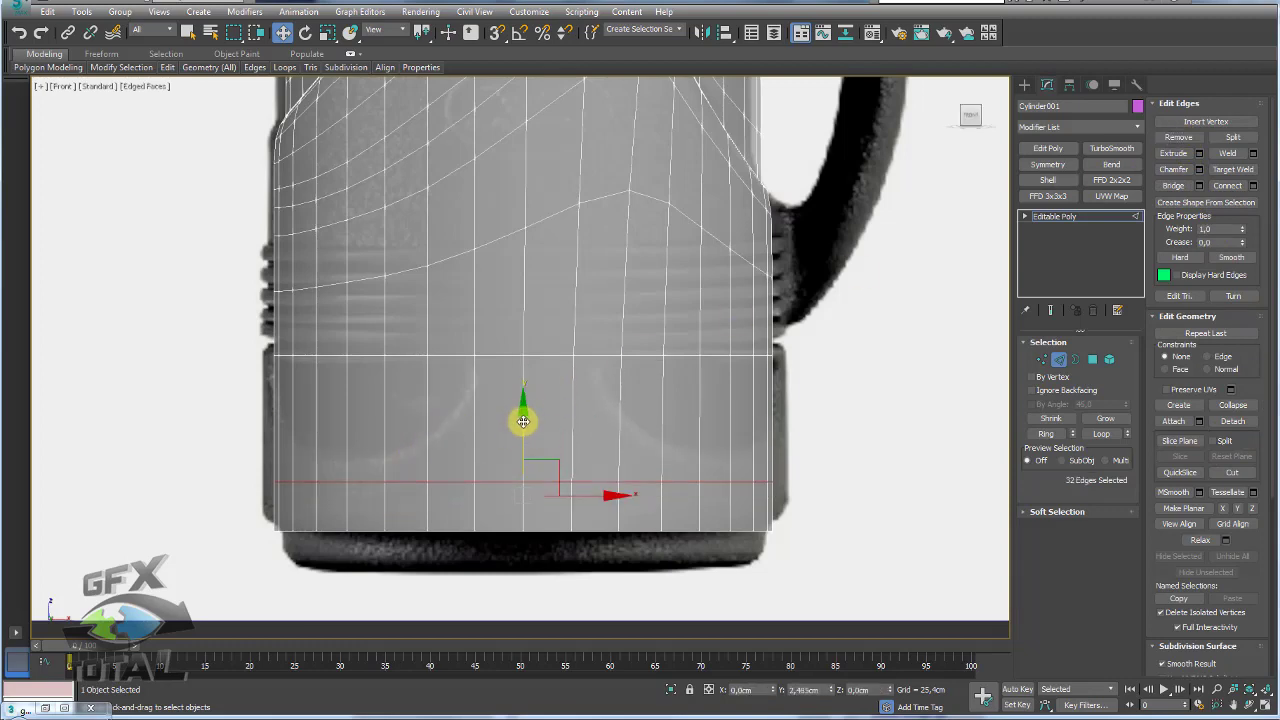
pyautogui.scroll(1, 511, 374)
pyautogui.scroll(1, 534, 354)
pyautogui.scroll(1, 603, 296)
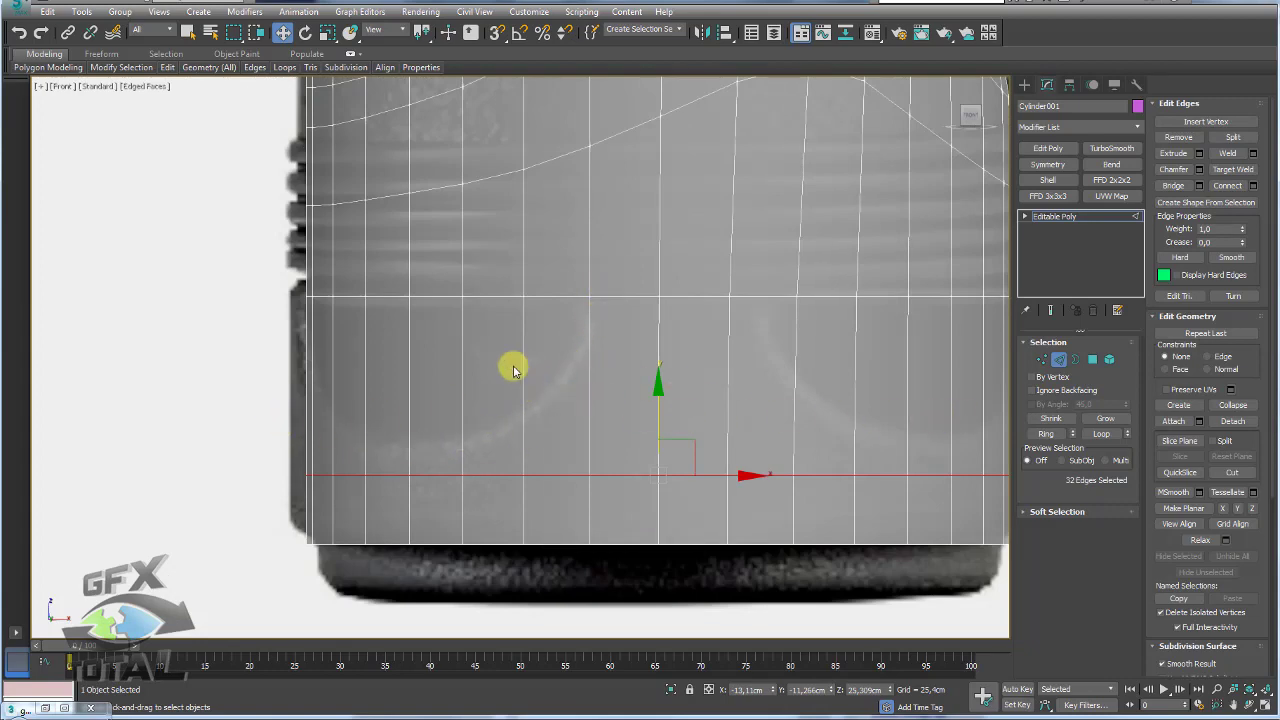
pyautogui.scroll(-2, 575, 374)
pyautogui.scroll(-2, 563, 383)
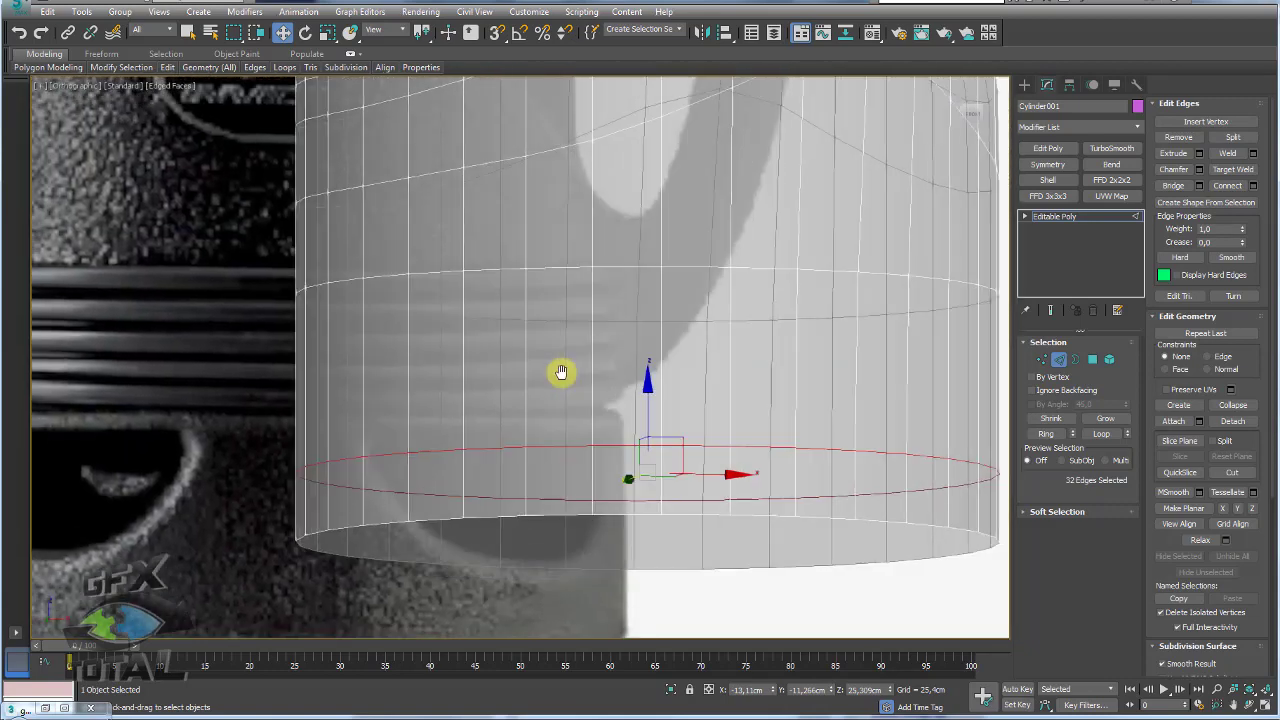
pyautogui.scroll(-5, 560, 388)
pyautogui.scroll(3, 545, 369)
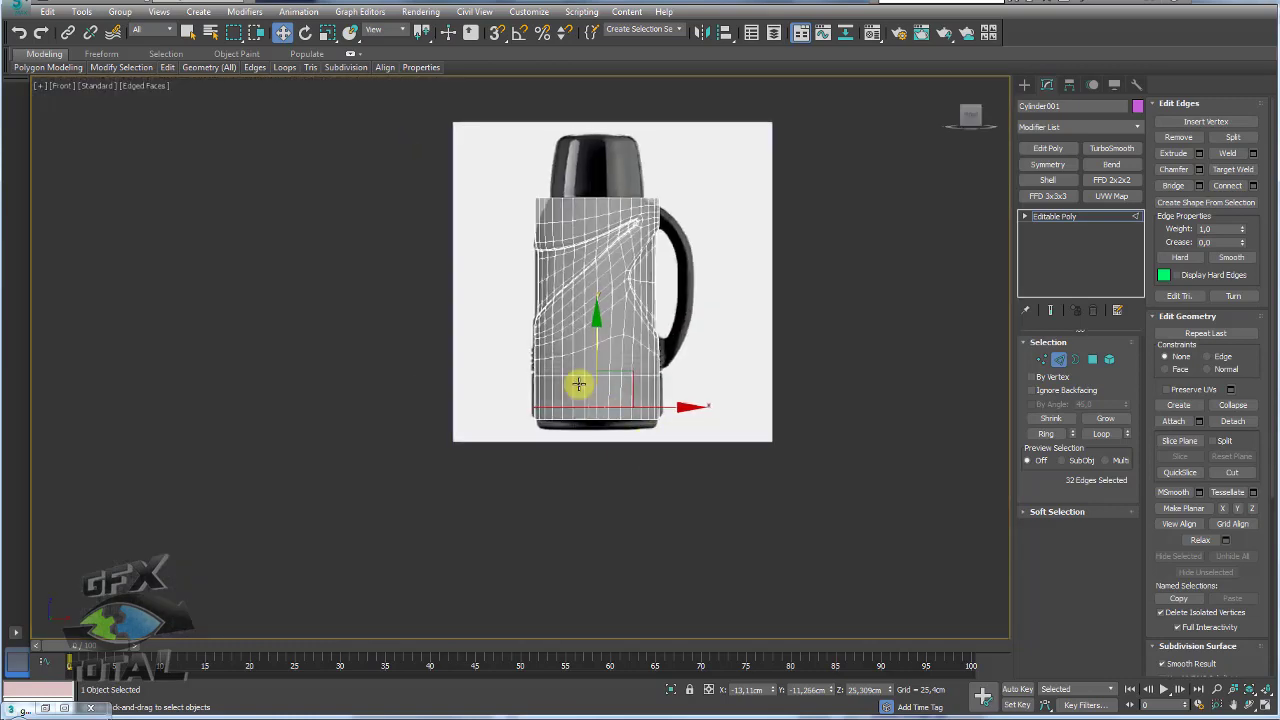
pyautogui.scroll(2, 580, 540)
pyautogui.click(1075, 360)
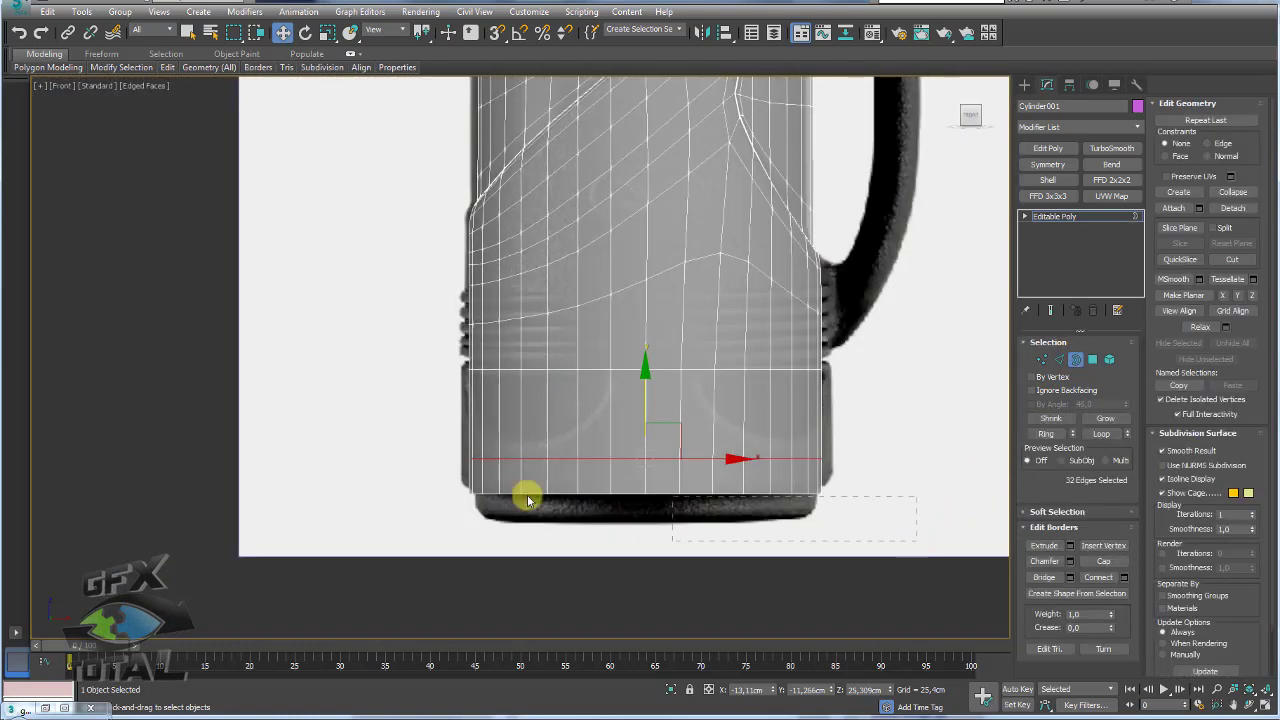
# Step: Convert the bottom border selection into its ring of 32 polygons
pyautogui.click(528, 495)
pyautogui.moveTo(879, 500); pyautogui.dragTo(822, 450, button='middle')
pyautogui.keyDown('ctrl'); pyautogui.click(1092, 360); pyautogui.keyUp('ctrl')
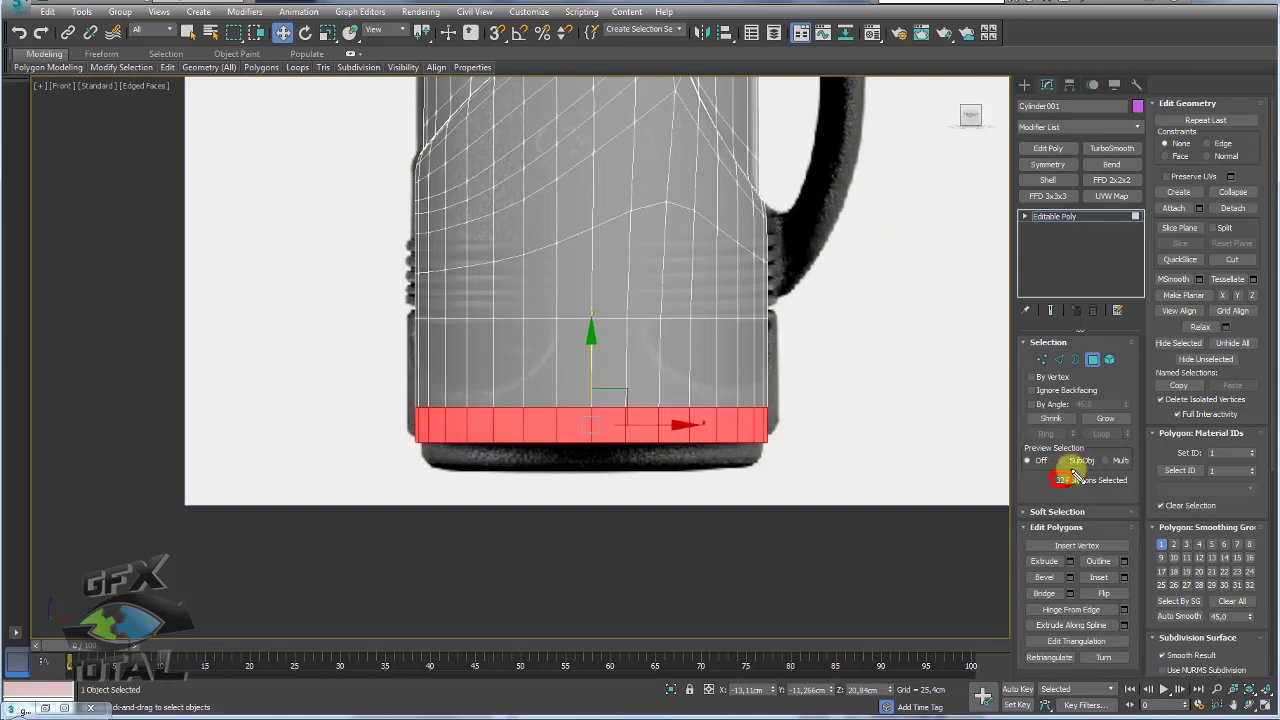
pyautogui.moveTo(582, 377); pyautogui.dragTo(577, 352, button='middle')
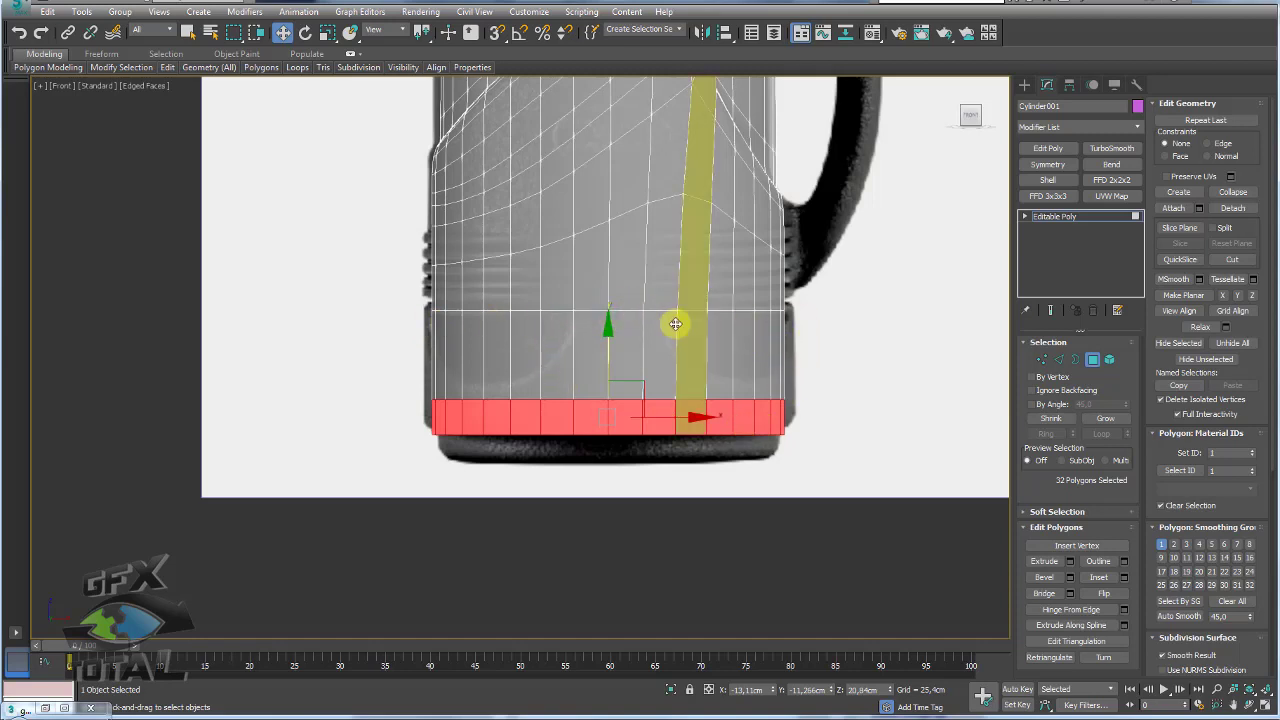
pyautogui.moveTo(664, 311)
pyautogui.mouseDown()
pyautogui.moveTo(457, 371)
pyautogui.moveTo(582, 318)
pyautogui.mouseUp()
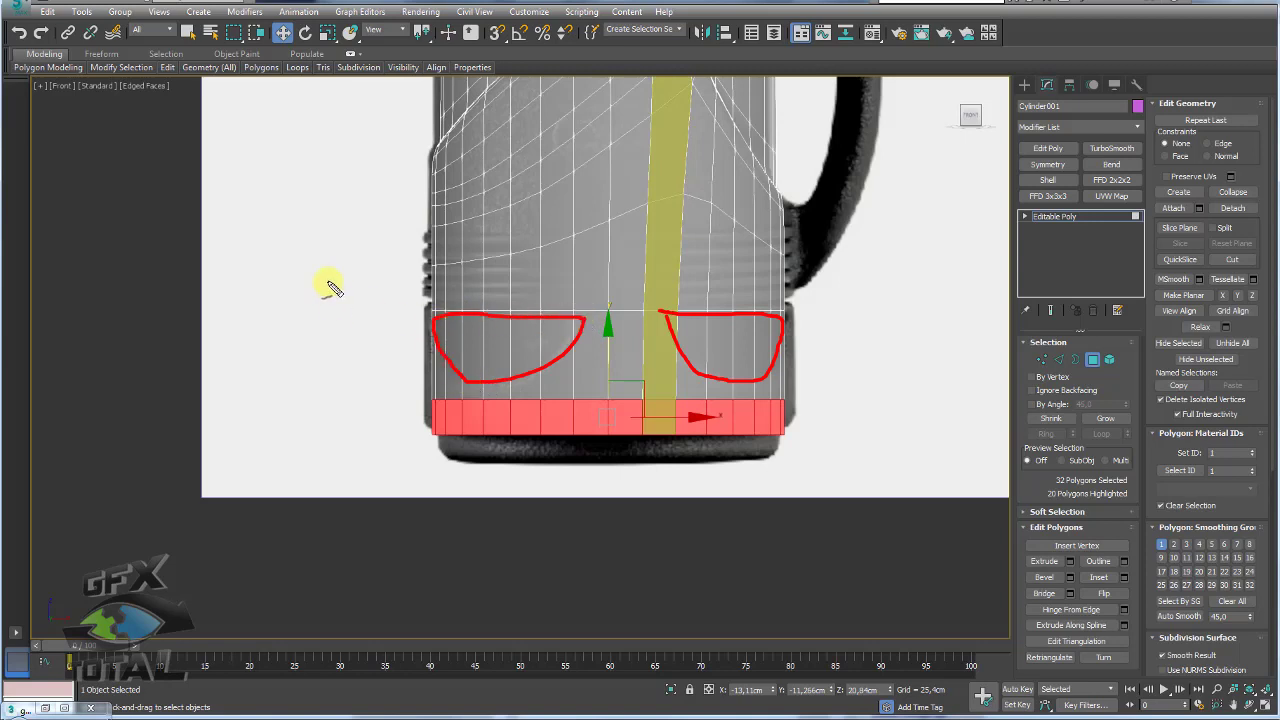
pyautogui.press('Escape')
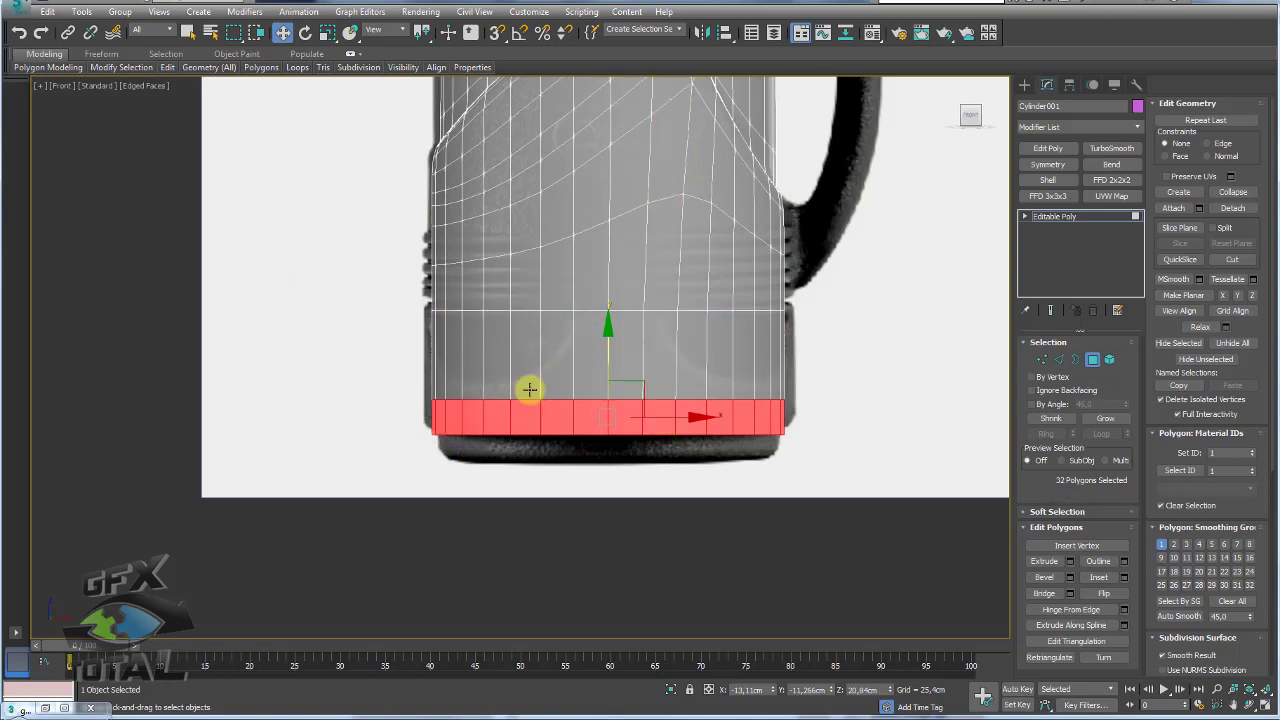
# Step: Select a row of seven polygons just above the base band as the first slot window
pyautogui.click(547, 341)
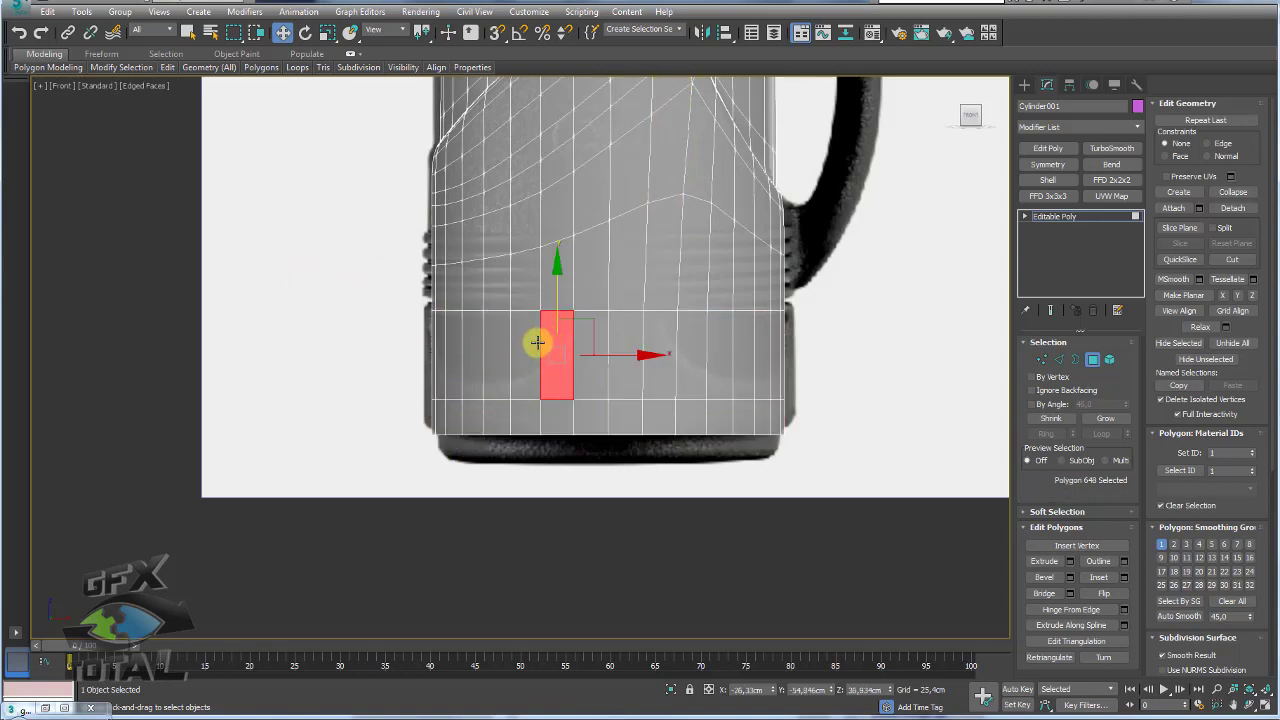
pyautogui.keyDown('ctrl'); pyautogui.click(525, 340); pyautogui.keyUp('ctrl')
pyautogui.keyDown('ctrl'); pyautogui.click(495, 339); pyautogui.keyUp('ctrl')
pyautogui.keyDown('ctrl'); pyautogui.click(472, 339); pyautogui.keyUp('ctrl')
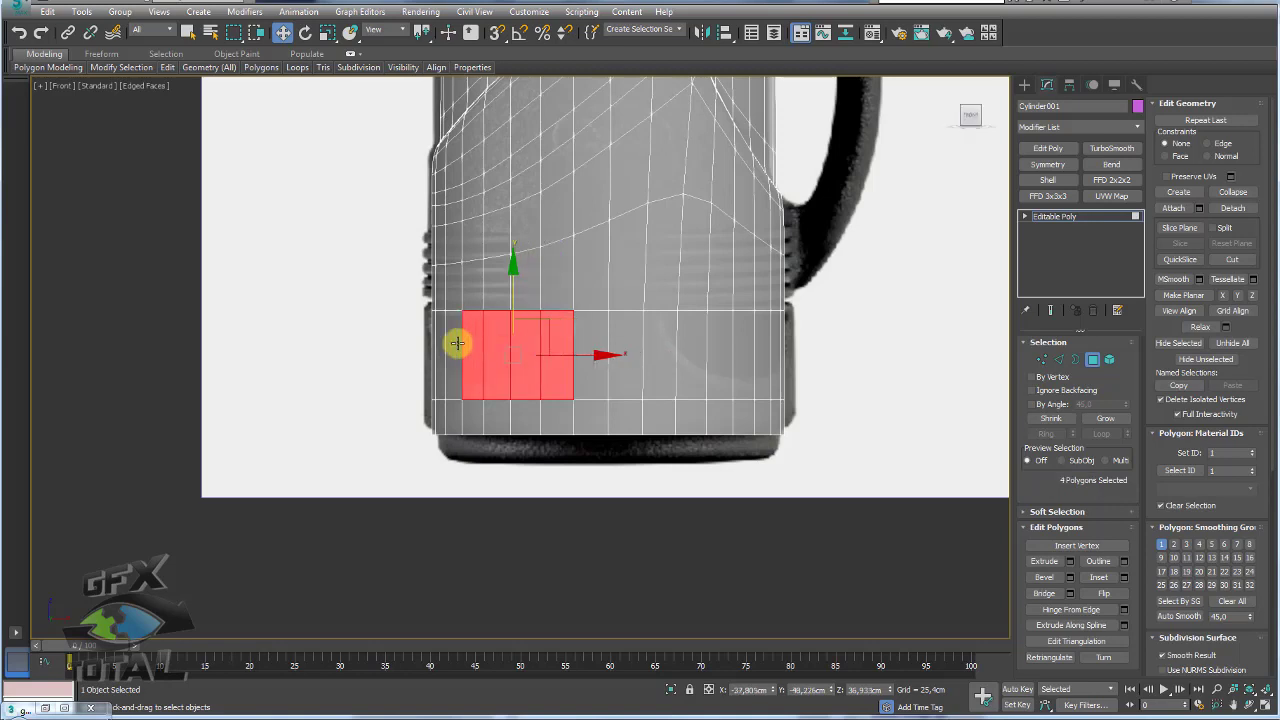
pyautogui.keyDown('ctrl'); pyautogui.click(450, 342); pyautogui.keyUp('ctrl')
pyautogui.keyDown('ctrl'); pyautogui.click(439, 348); pyautogui.keyUp('ctrl')
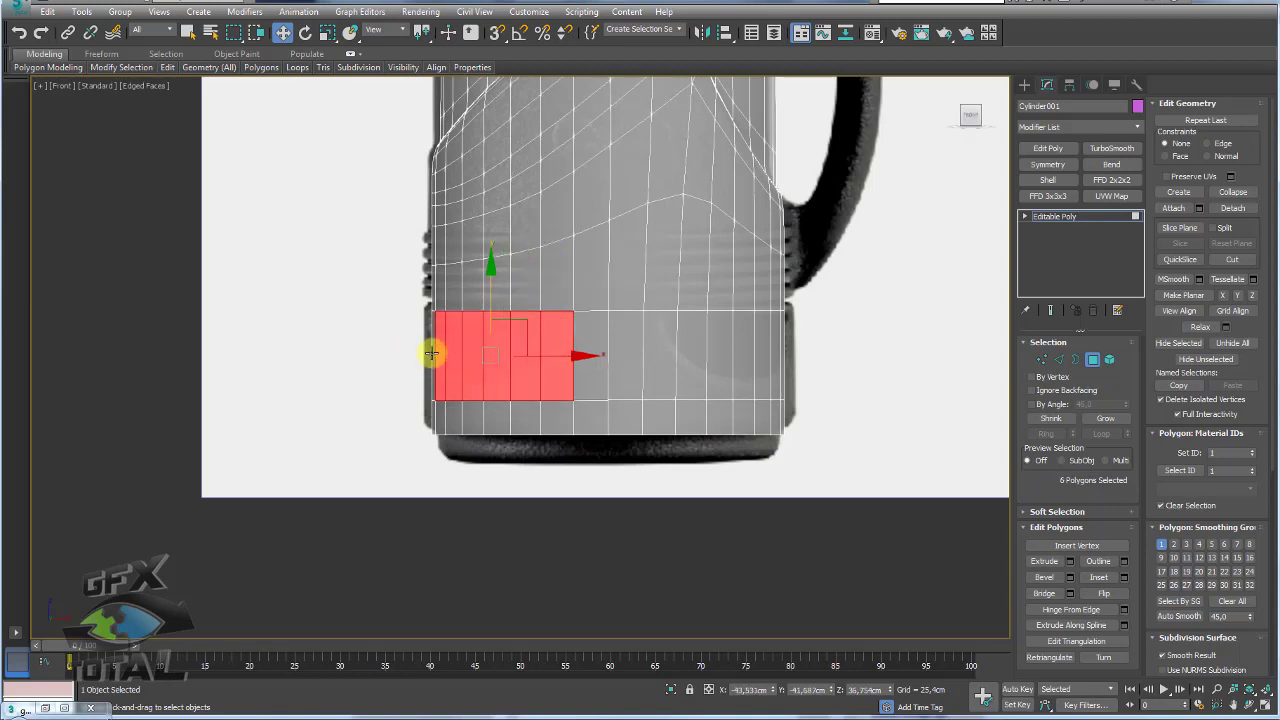
pyautogui.keyDown('ctrl'); pyautogui.click(431, 353); pyautogui.keyUp('ctrl')
pyautogui.moveTo(500, 366)
pyautogui.keyDown('alt'); pyautogui.mouseDown(button='middle')
pyautogui.moveTo(553, 391)
pyautogui.moveTo(417, 372)
pyautogui.mouseUp(button='middle'); pyautogui.keyUp('alt')
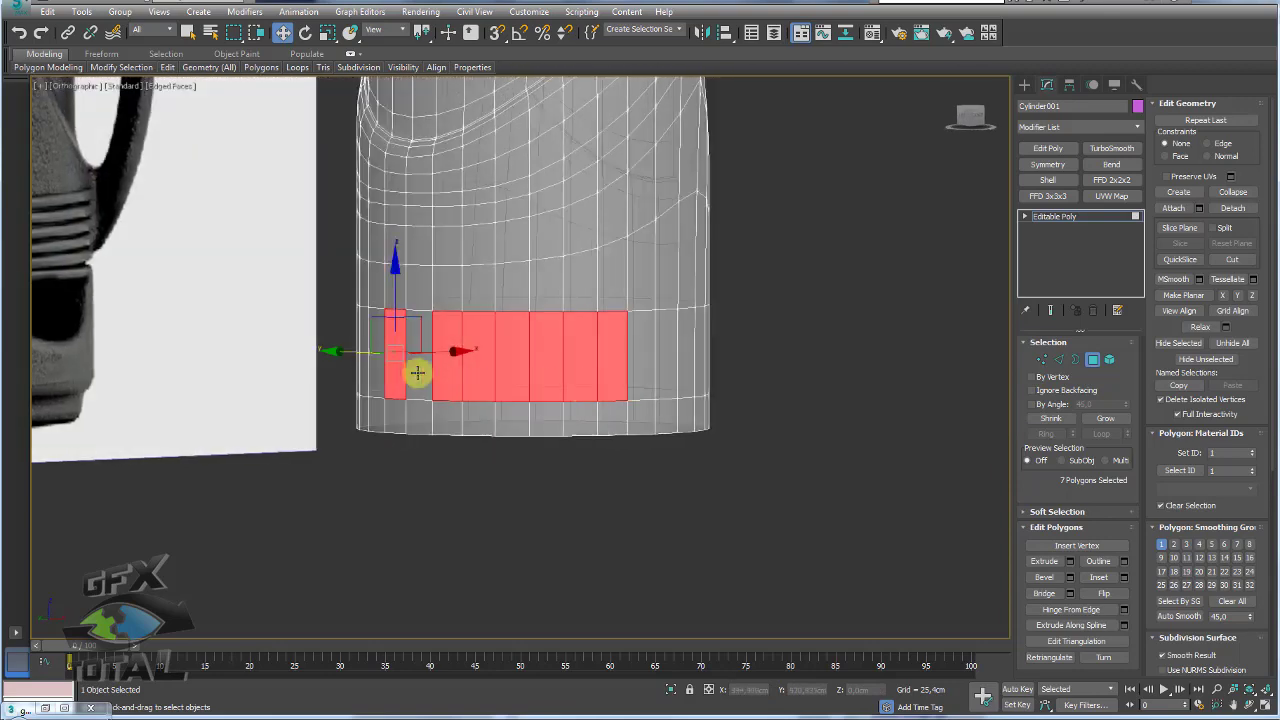
pyautogui.keyDown('ctrl'); pyautogui.click(412, 362); pyautogui.keyUp('ctrl')
pyautogui.keyDown('alt'); pyautogui.click(398, 368); pyautogui.keyUp('alt')
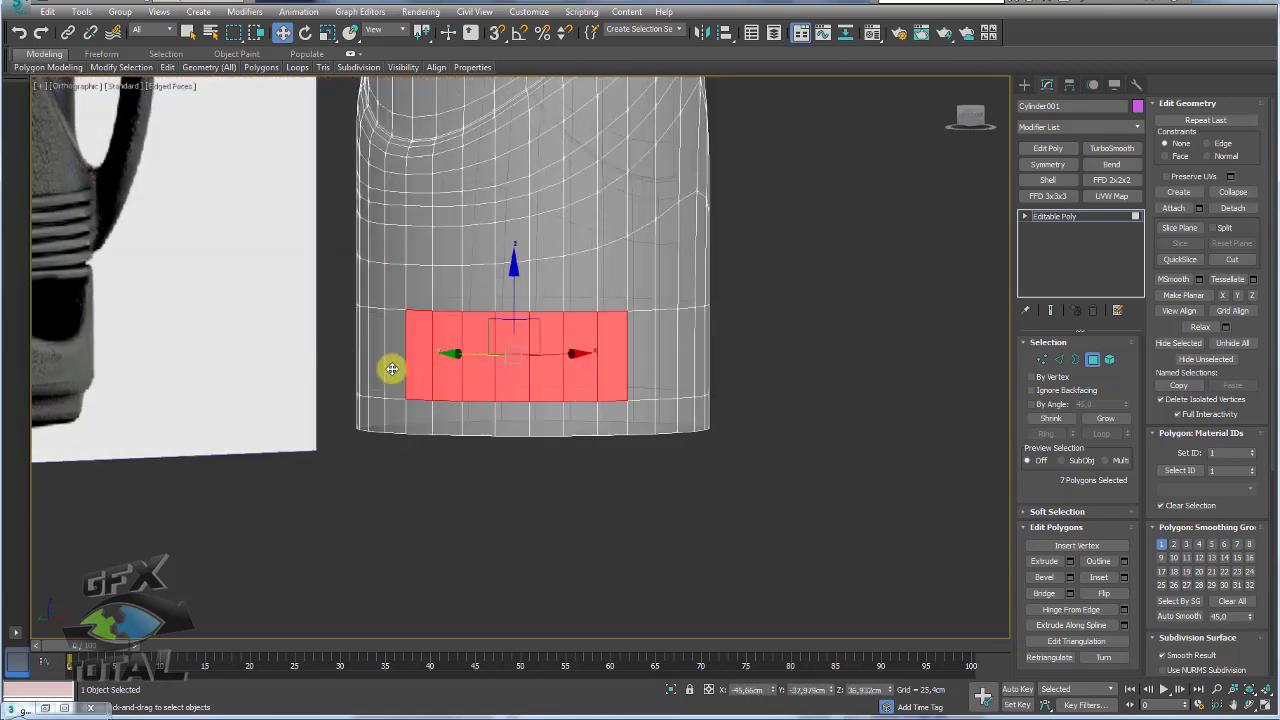
pyautogui.keyDown('alt'); pyautogui.moveTo(589, 448); pyautogui.dragTo(530, 459, button='middle'); pyautogui.keyUp('alt')
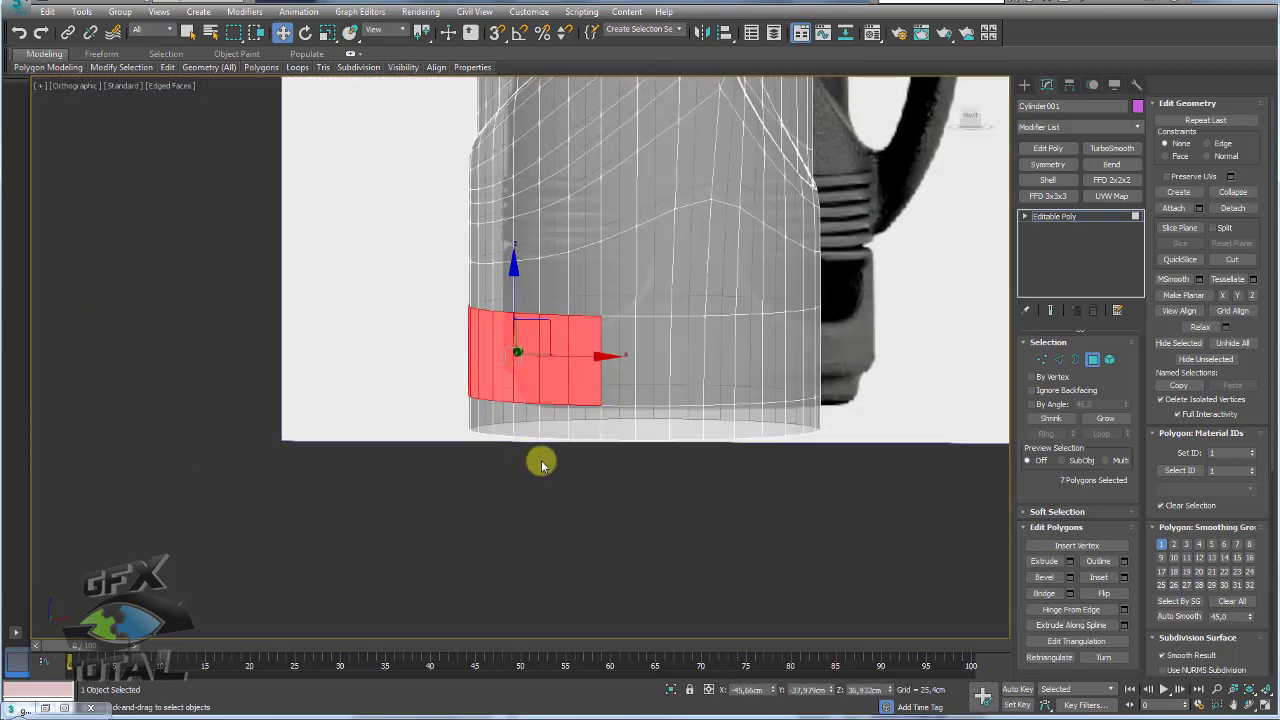
pyautogui.press('XF86Calculator')
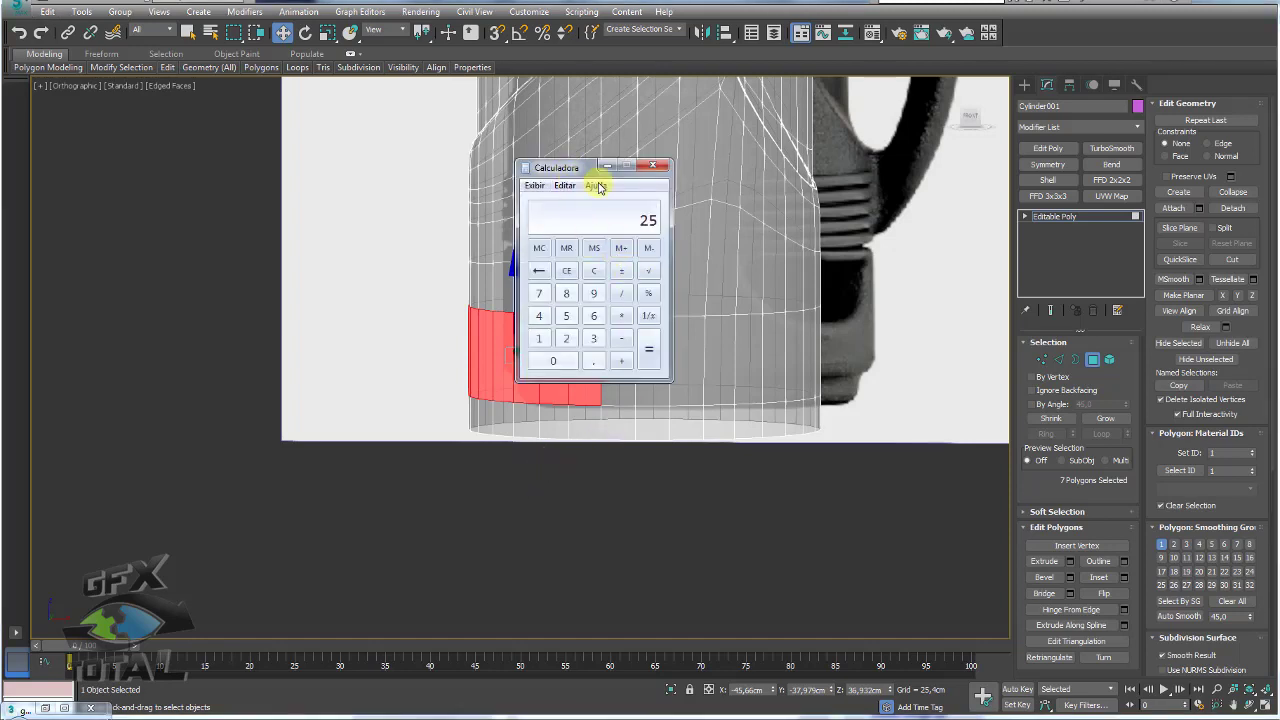
# Step: Move the Calculator window beside the thermos viewport
pyautogui.moveTo(580, 167)
pyautogui.mouseDown()
pyautogui.moveTo(872, 238)
pyautogui.moveTo(872, 227)
pyautogui.mouseUp()
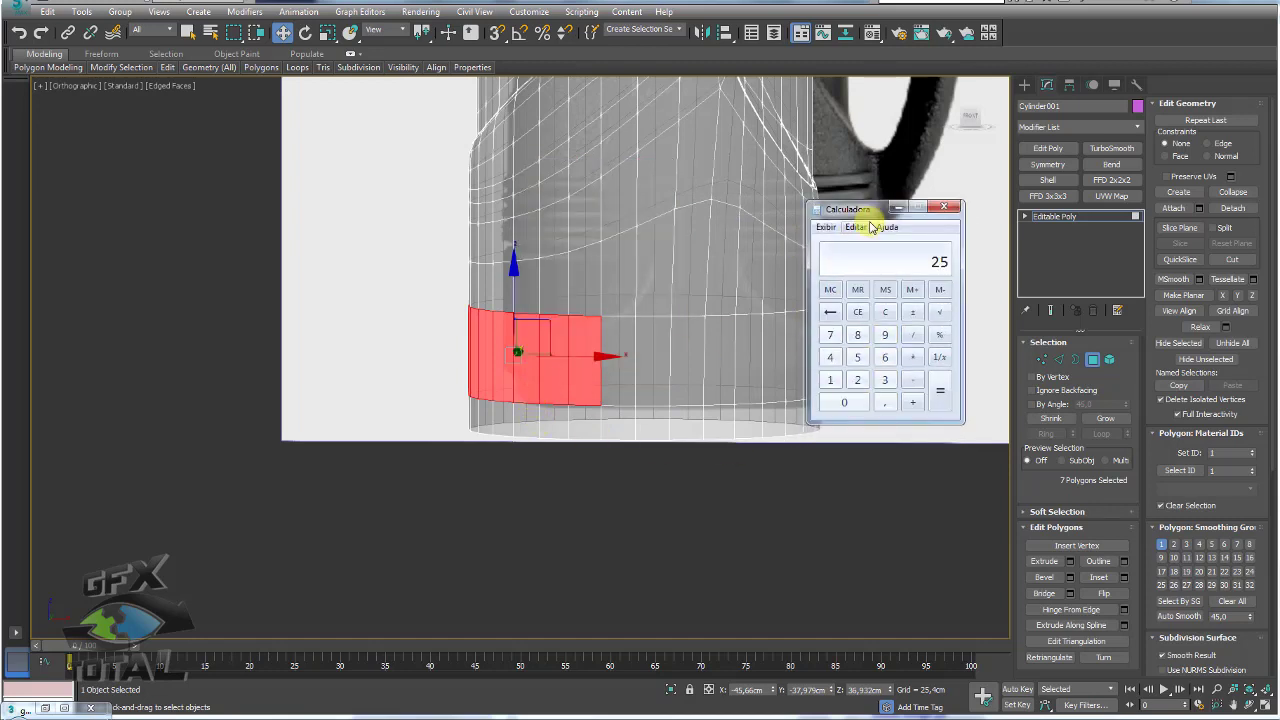
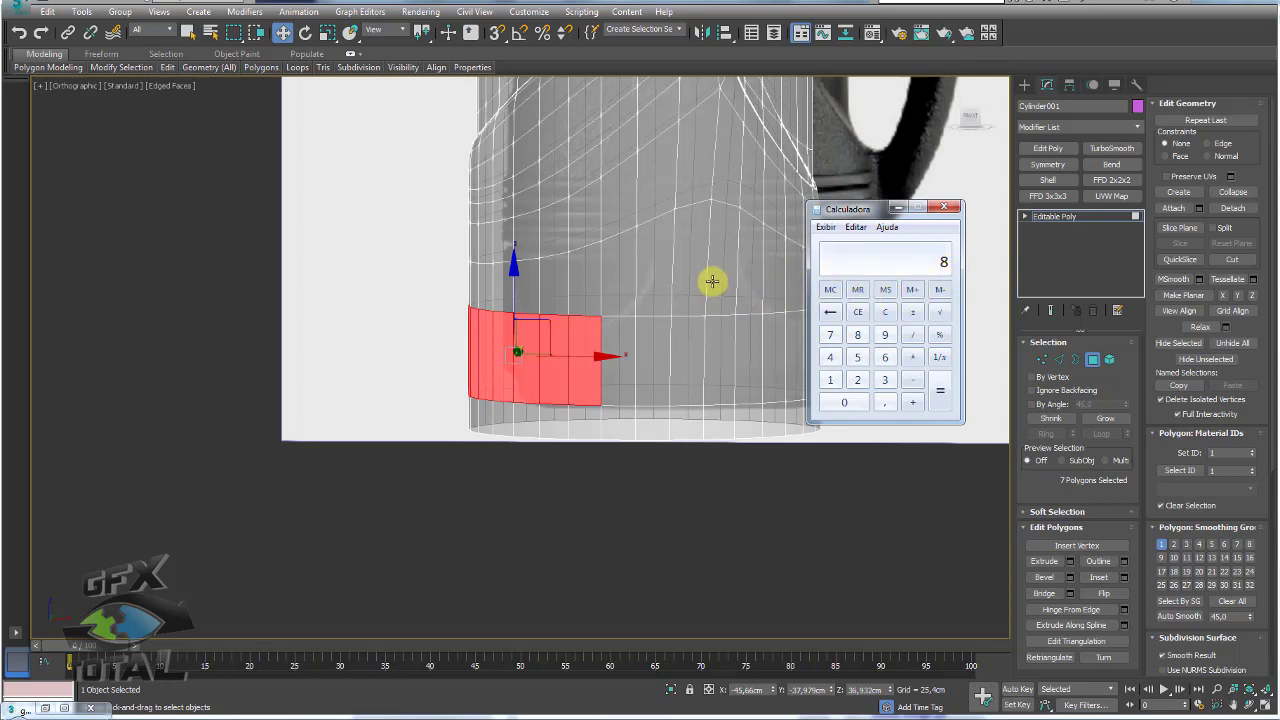
# Step: Orbit and zoom around the selected panel faces near the cylinder base
pyautogui.moveTo(735, 270)
pyautogui.mouseDown()
pyautogui.moveTo(663, 266)
pyautogui.moveTo(742, 302)
pyautogui.mouseUp()
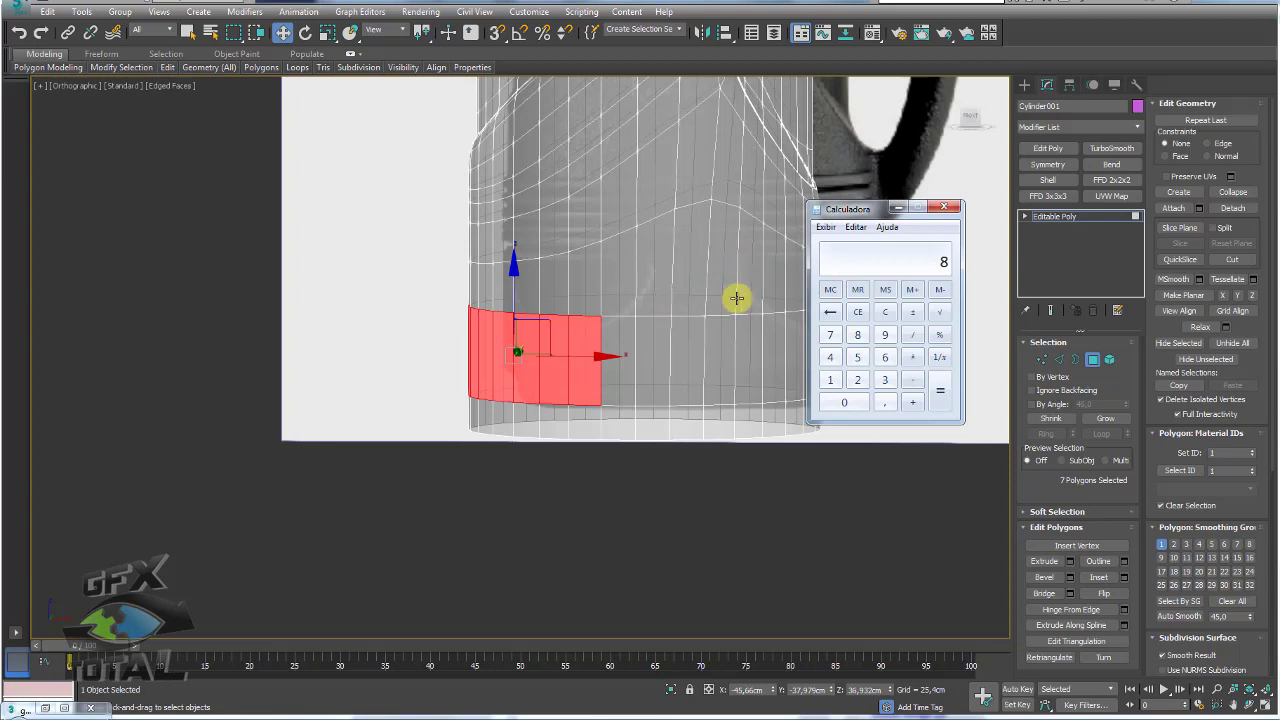
pyautogui.moveTo(737, 297)
pyautogui.keyDown('alt'); pyautogui.mouseDown(button='middle')
pyautogui.moveTo(606, 363)
pyautogui.moveTo(654, 380)
pyautogui.moveTo(605, 407)
pyautogui.mouseUp(button='middle'); pyautogui.keyUp('alt')
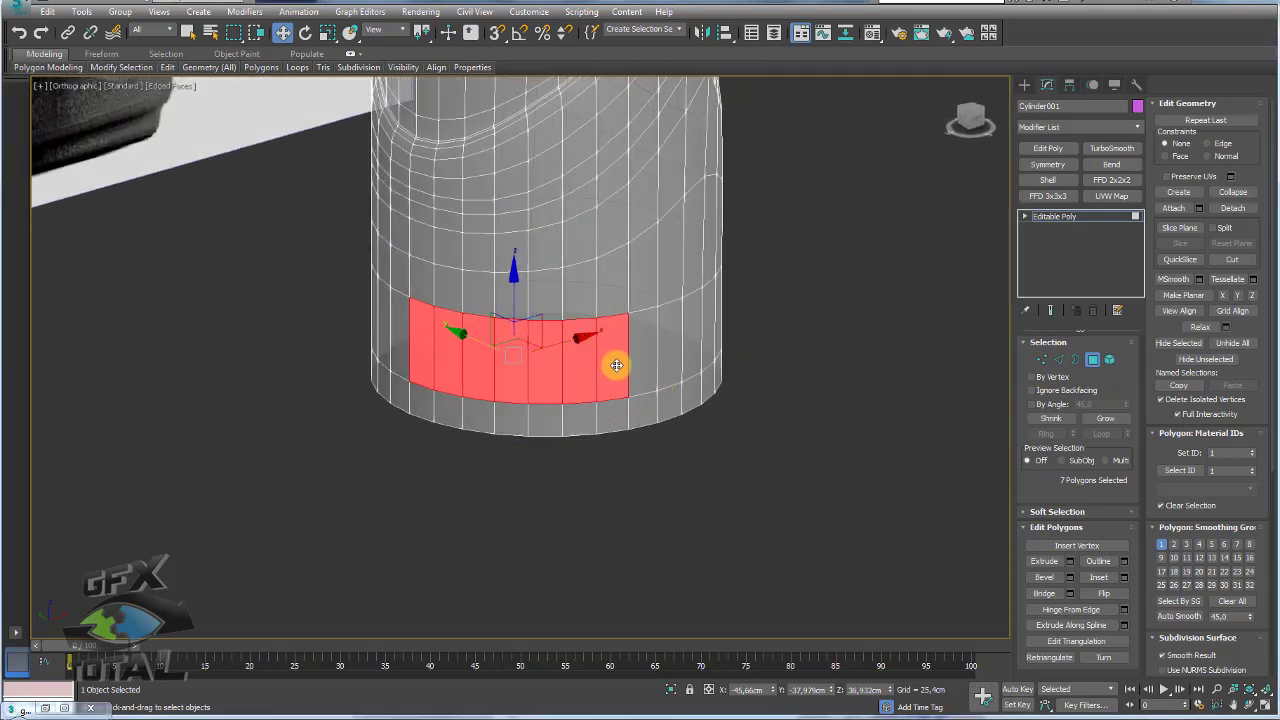
pyautogui.moveTo(715, 360)
pyautogui.keyDown('alt'); pyautogui.mouseDown(button='middle')
pyautogui.moveTo(686, 337)
pyautogui.moveTo(595, 331)
pyautogui.mouseUp(button='middle'); pyautogui.keyUp('alt')
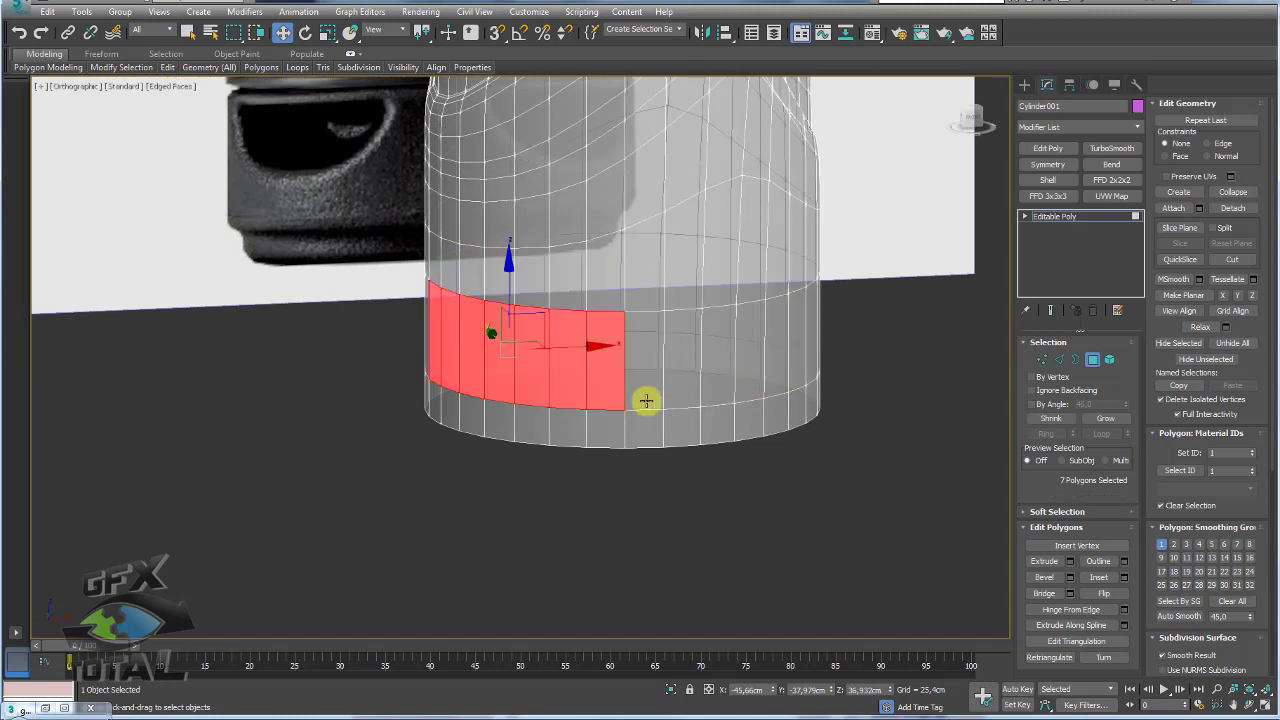
pyautogui.moveTo(640, 400)
pyautogui.mouseDown()
pyautogui.moveTo(656, 340)
pyautogui.moveTo(658, 400)
pyautogui.mouseUp()
pyautogui.moveTo(425, 350); pyautogui.dragTo(450, 308)
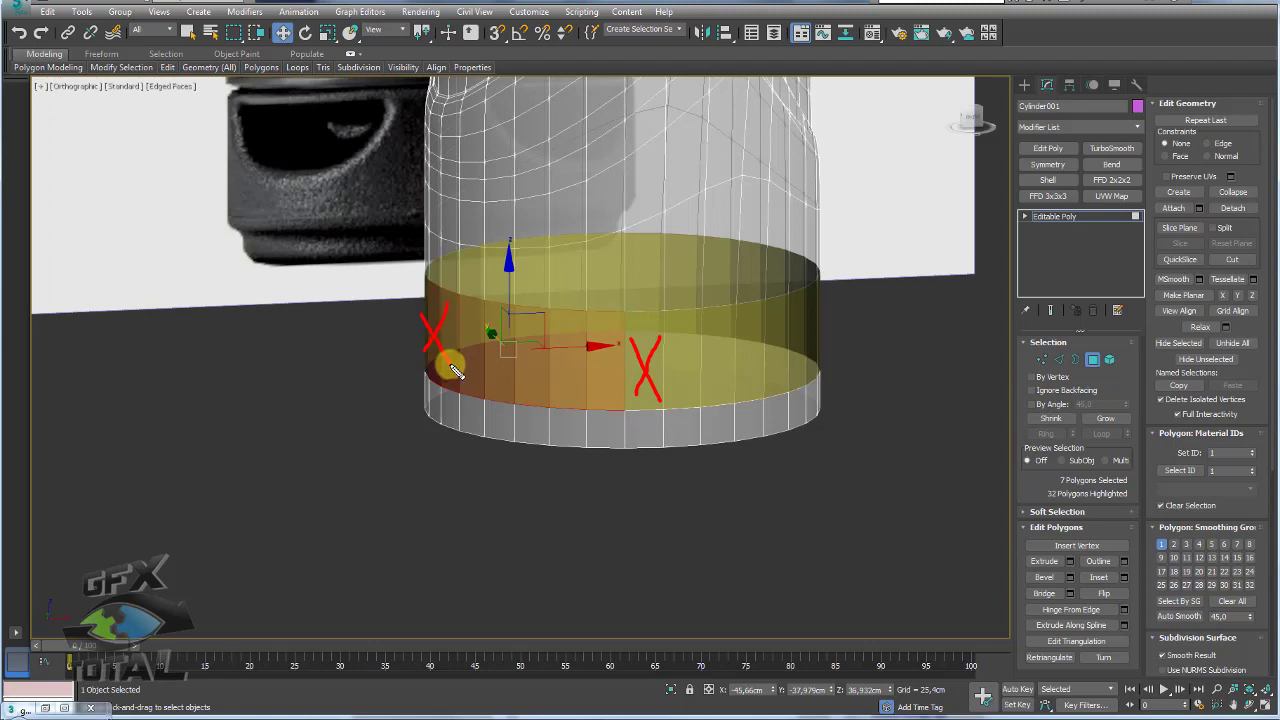
pyautogui.moveTo(600, 322)
pyautogui.mouseDown()
pyautogui.moveTo(477, 323)
pyautogui.moveTo(457, 374)
pyautogui.moveTo(575, 397)
pyautogui.mouseUp()
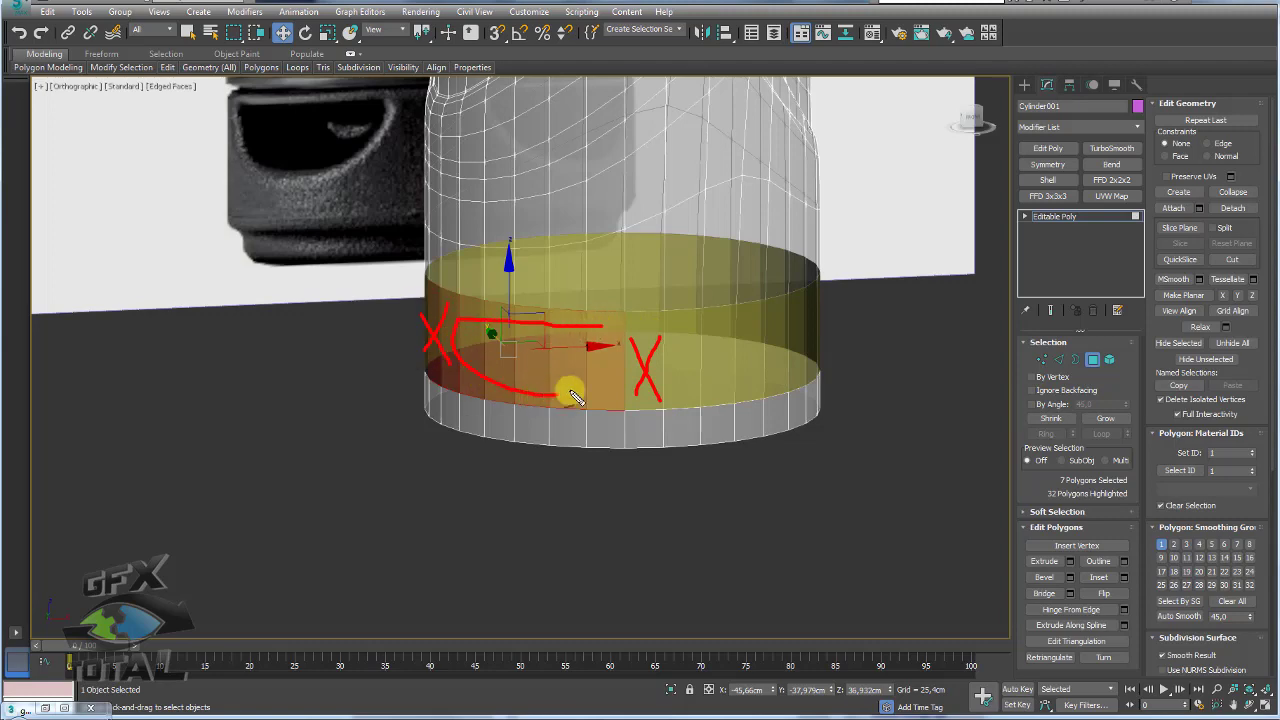
pyautogui.press('Escape')
pyautogui.moveTo(691, 331)
pyautogui.keyDown('alt'); pyautogui.mouseDown(button='middle')
pyautogui.moveTo(709, 366)
pyautogui.moveTo(694, 380)
pyautogui.mouseUp(button='middle'); pyautogui.keyUp('alt')
pyautogui.scroll(2, 760, 363)
pyautogui.scroll(-2, 760, 363)
pyautogui.scroll(2, 691, 381)
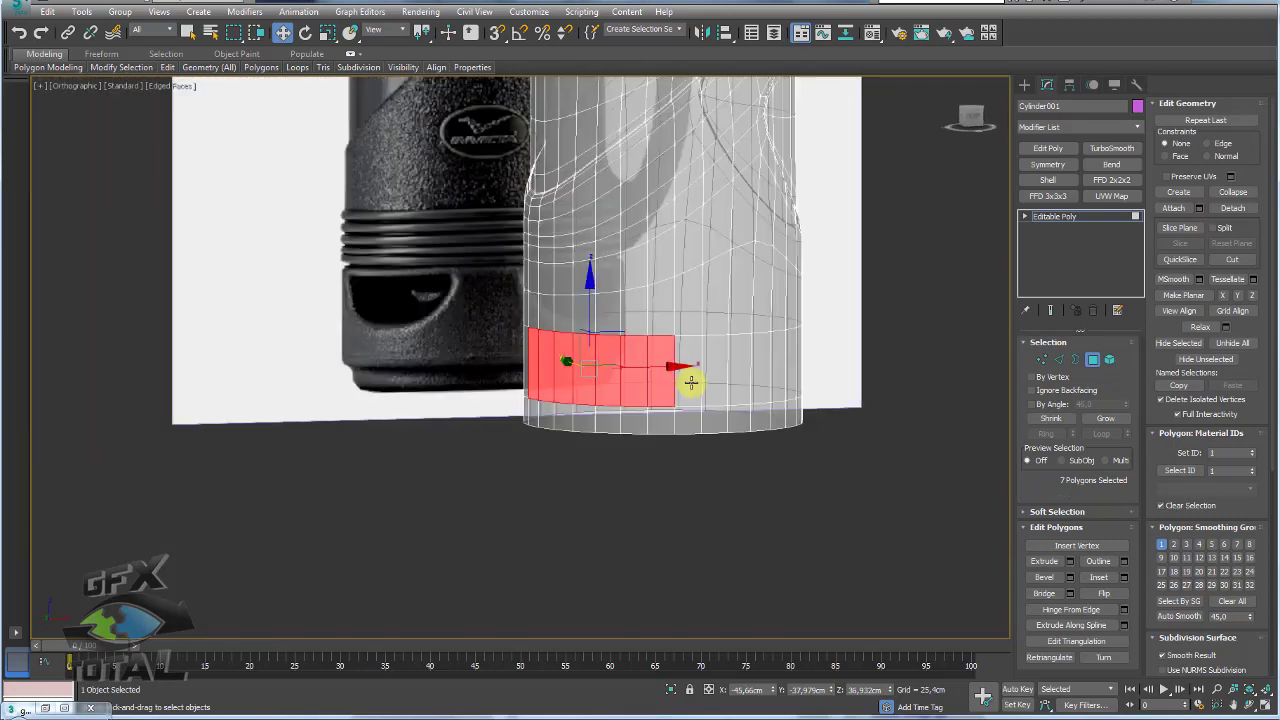
# Step: In Front view, deselect one polygon column so six panel faces remain selected
pyautogui.press('f')
pyautogui.scroll(4, 470, 400)
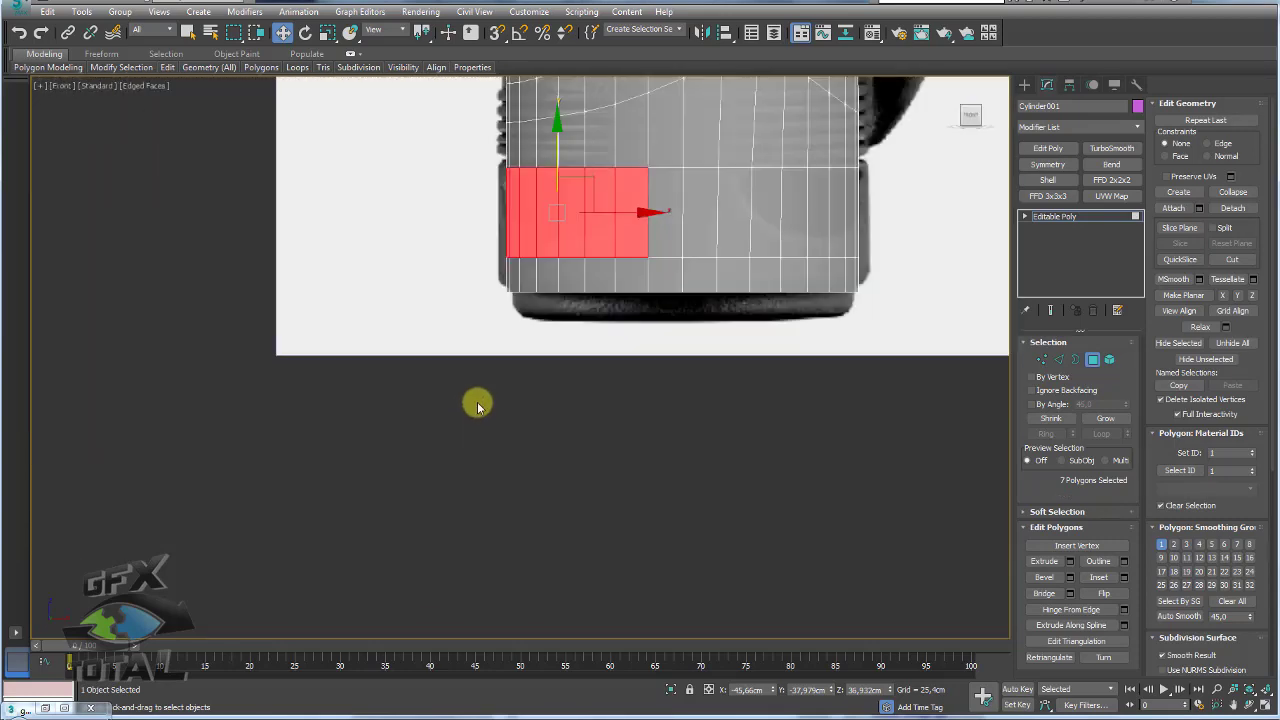
pyautogui.scroll(-2, 597, 423)
pyautogui.scroll(-2, 517, 543)
pyautogui.scroll(-2, 531, 523)
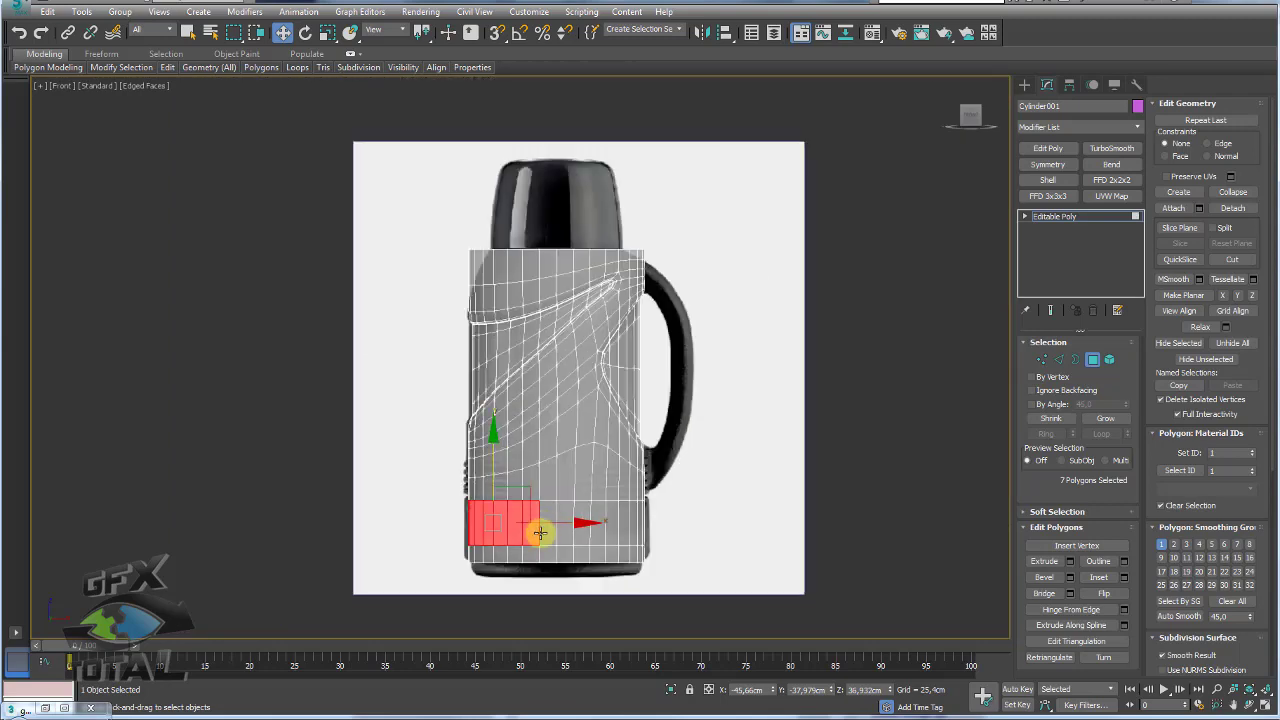
pyautogui.scroll(2, 562, 414)
pyautogui.moveTo(575, 403); pyautogui.dragTo(577, 514)
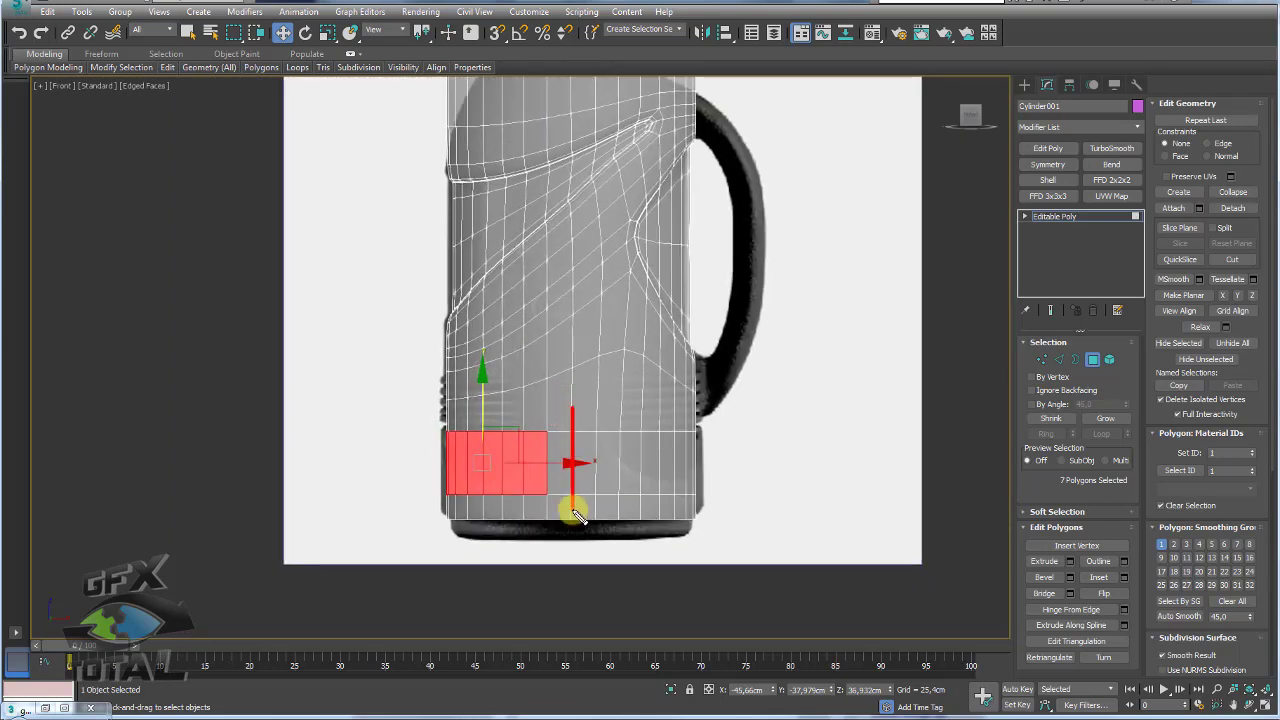
pyautogui.keyDown('alt'); pyautogui.moveTo(457, 477); pyautogui.dragTo(431, 467, button='middle'); pyautogui.keyUp('alt')
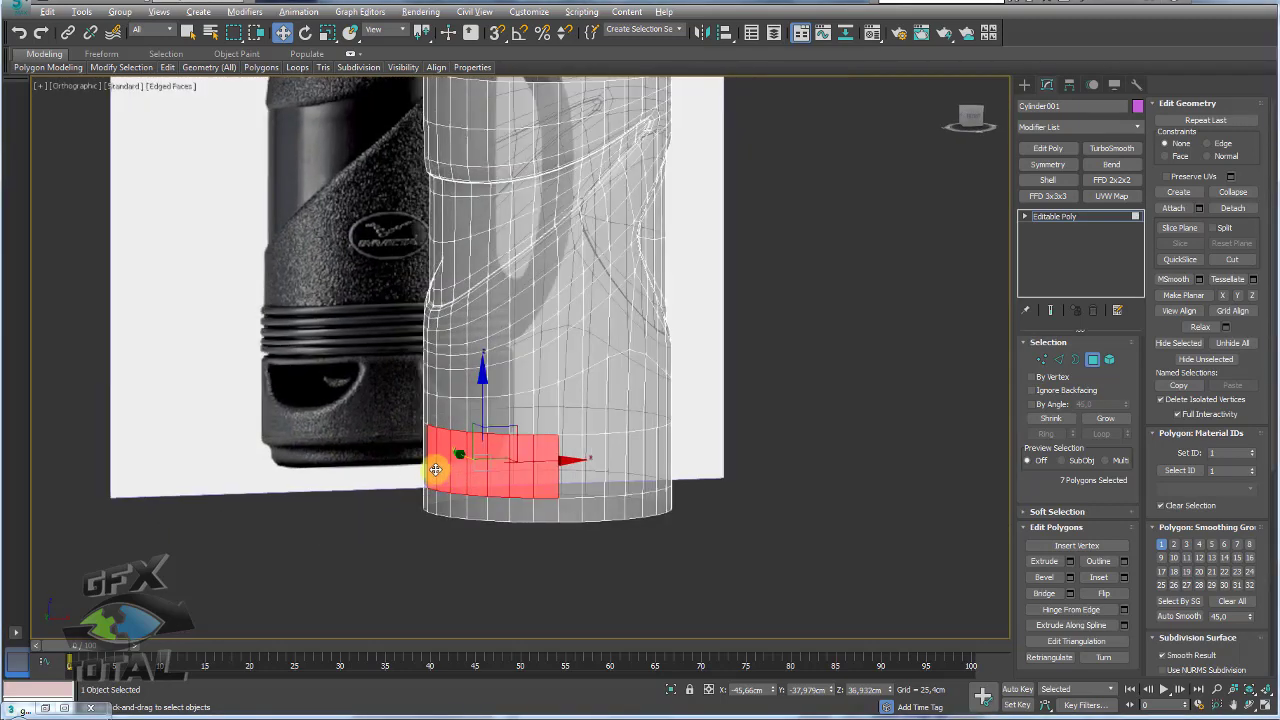
pyautogui.moveTo(1097, 479); pyautogui.dragTo(1093, 500)
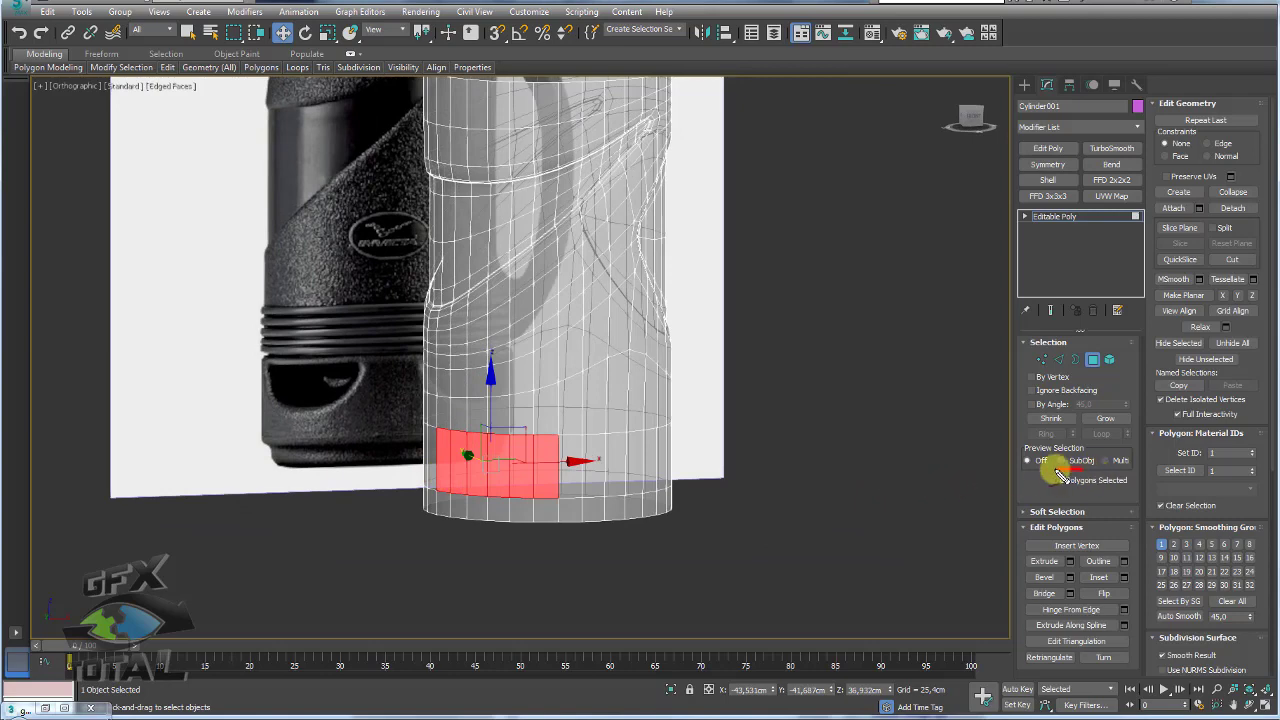
pyautogui.scroll(2, 503, 460)
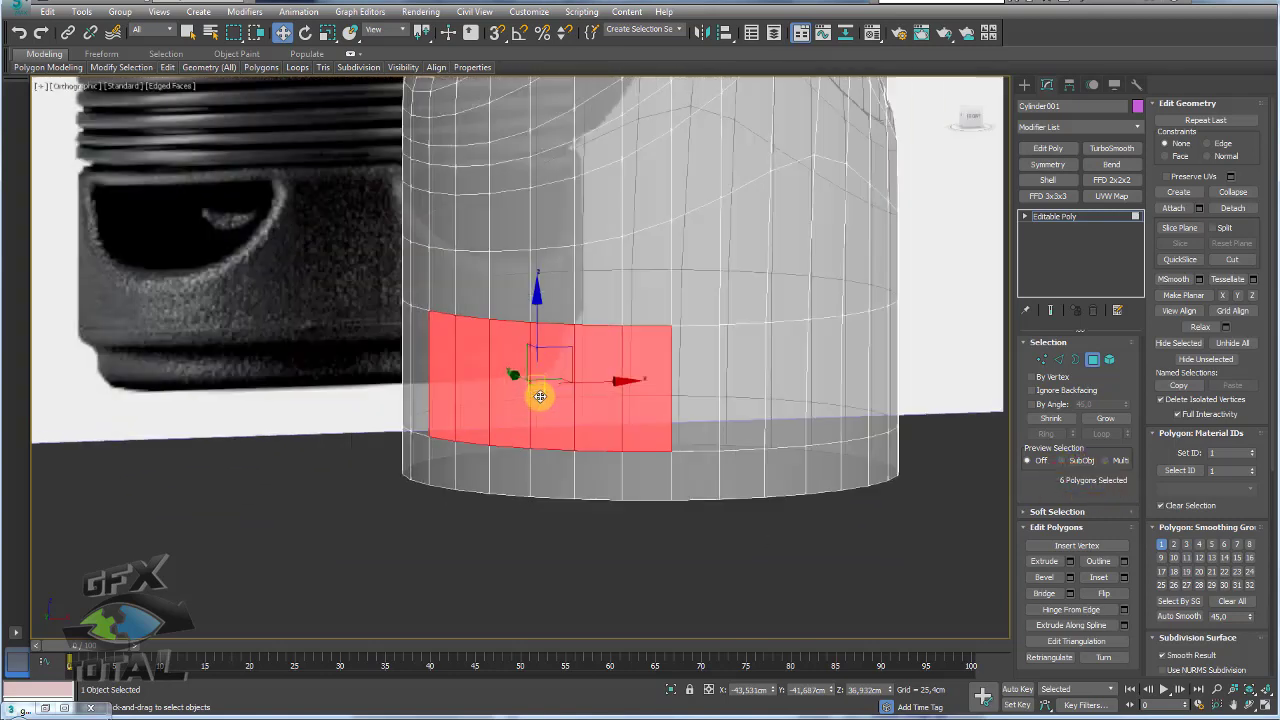
pyautogui.scroll(2, 531, 391)
pyautogui.scroll(2, 689, 429)
pyautogui.keyDown('alt'); pyautogui.moveTo(853, 390); pyautogui.dragTo(725, 436, button='middle'); pyautogui.keyUp('alt')
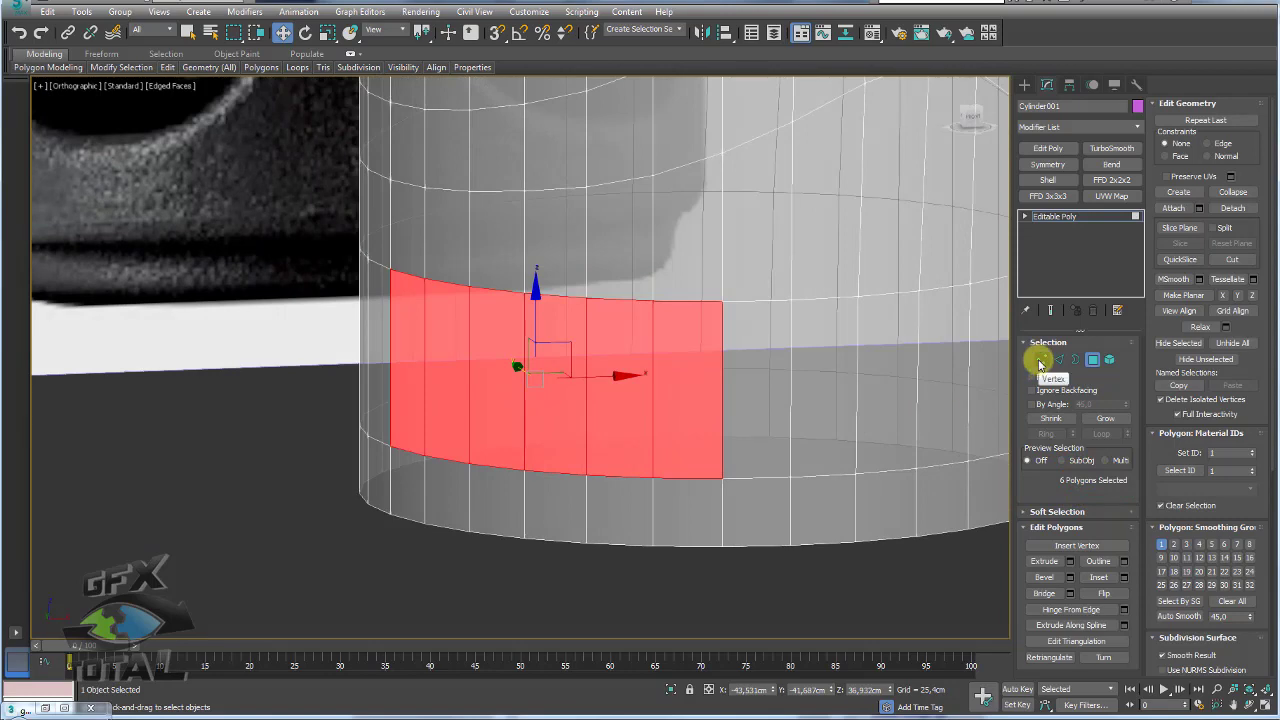
# Step: Convert the panel faces to vertices, deselect the top row, and turn off see-through
pyautogui.click(1041, 360)
pyautogui.click(722, 478)
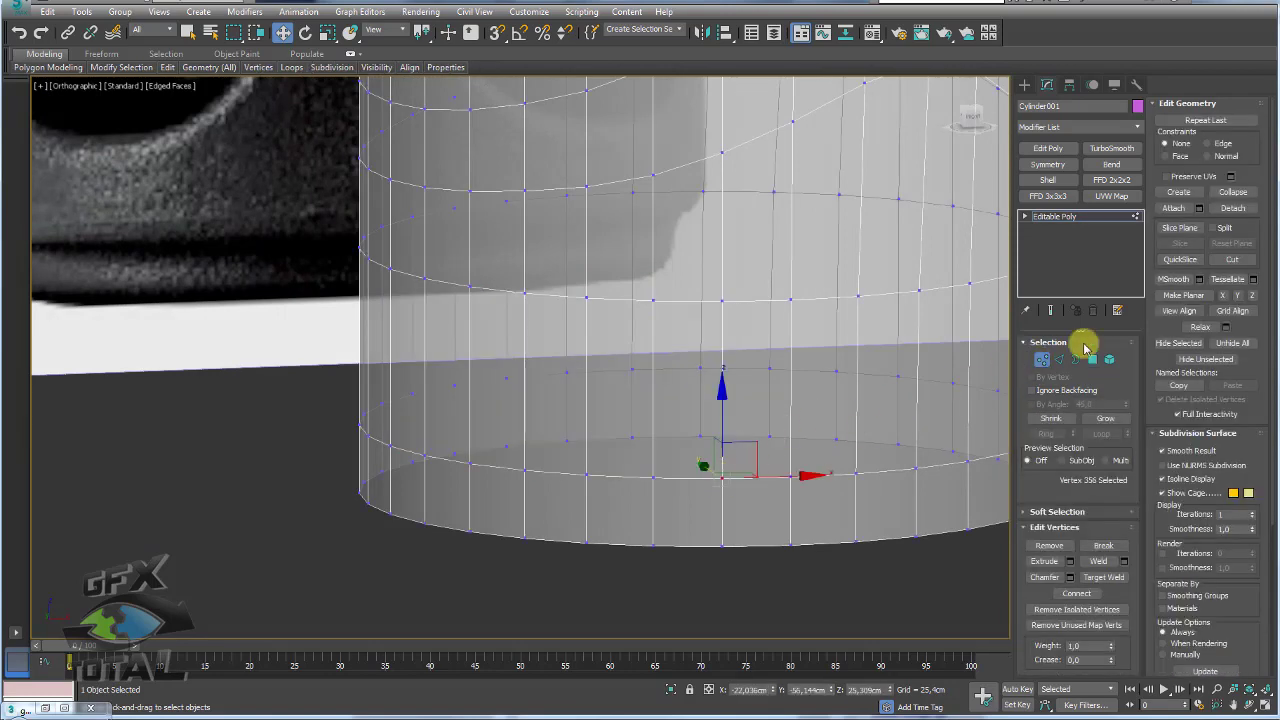
pyautogui.click(1090, 358)
pyautogui.keyDown('ctrl'); pyautogui.click(1042, 359); pyautogui.keyUp('ctrl')
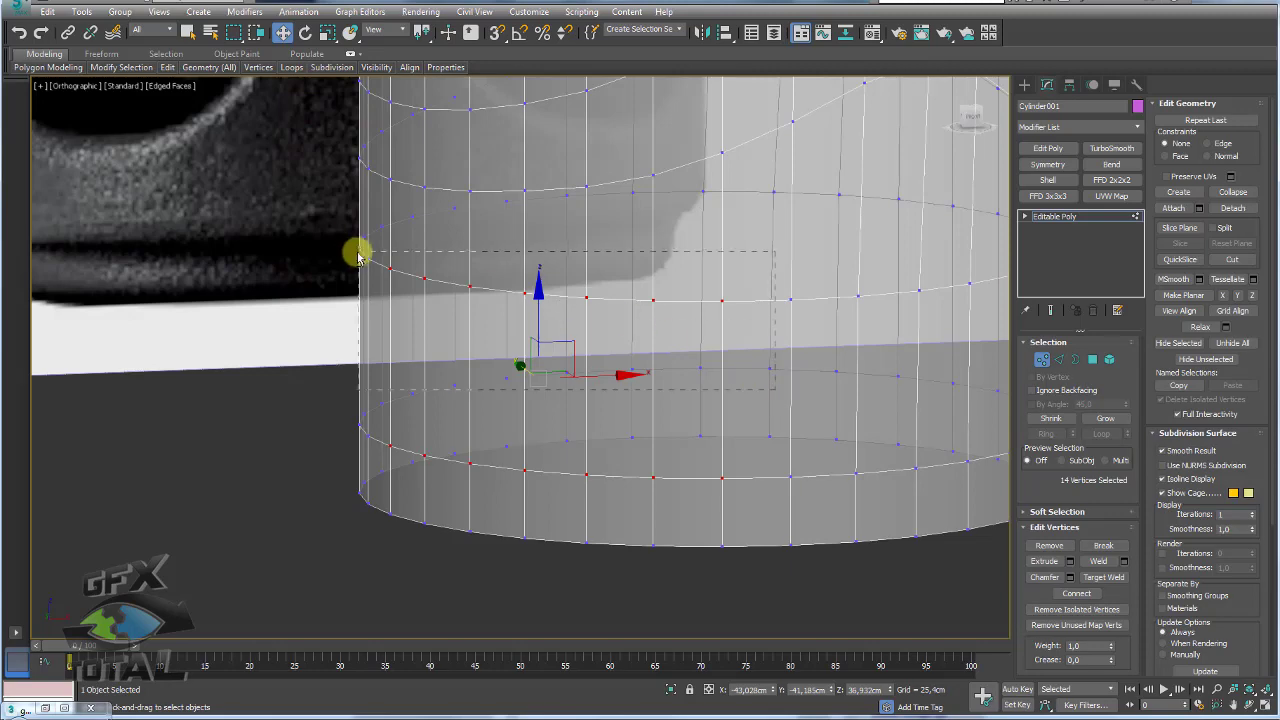
pyautogui.keyDown('alt'); pyautogui.moveTo(358, 255); pyautogui.dragTo(358, 255); pyautogui.keyUp('alt')
pyautogui.moveTo(509, 337)
pyautogui.keyDown('alt'); pyautogui.mouseDown(button='middle')
pyautogui.moveTo(481, 477)
pyautogui.moveTo(597, 457)
pyautogui.mouseUp(button='middle'); pyautogui.keyUp('alt')
pyautogui.keyDown('alt'); pyautogui.click(597, 457); pyautogui.keyUp('alt')
pyautogui.hotkey('alt', 'x')
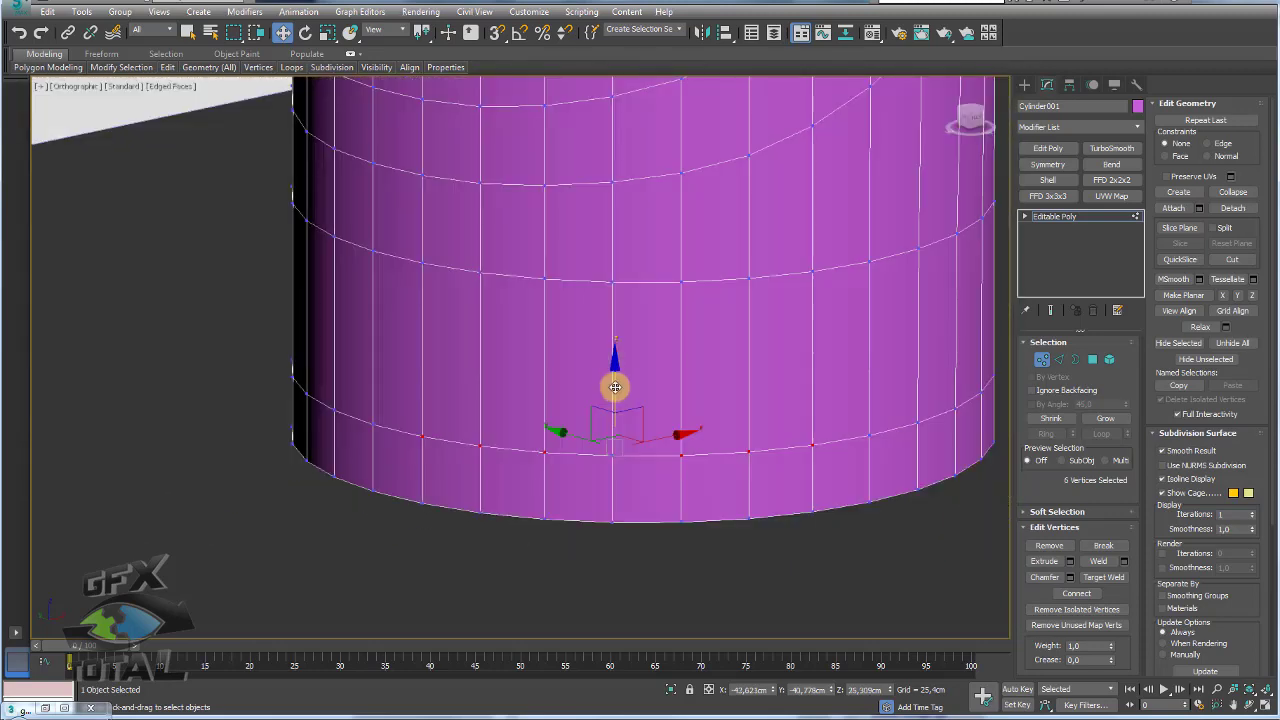
# Step: Raise the bottom vertices in stages to form two notched trapezoid peaks
pyautogui.moveTo(615, 387); pyautogui.dragTo(618, 376)
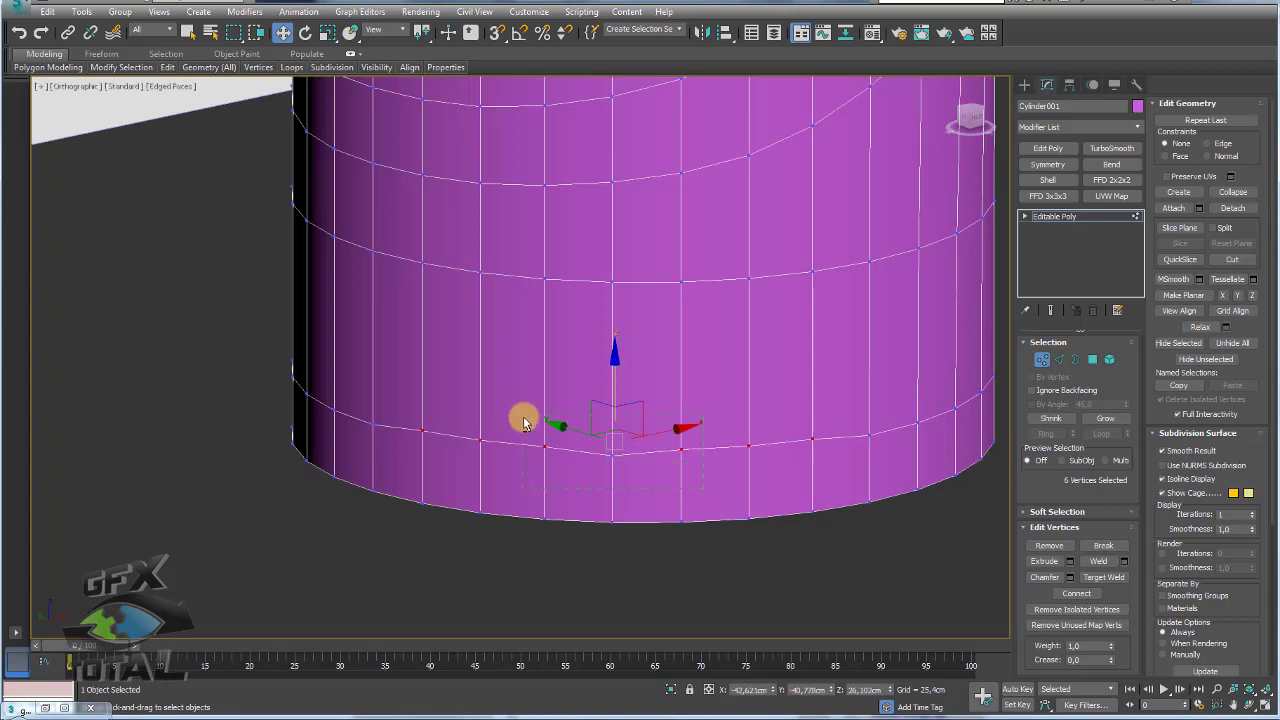
pyautogui.keyDown('alt'); pyautogui.moveTo(523, 421); pyautogui.dragTo(523, 441); pyautogui.keyUp('alt')
pyautogui.moveTo(621, 375); pyautogui.dragTo(617, 351)
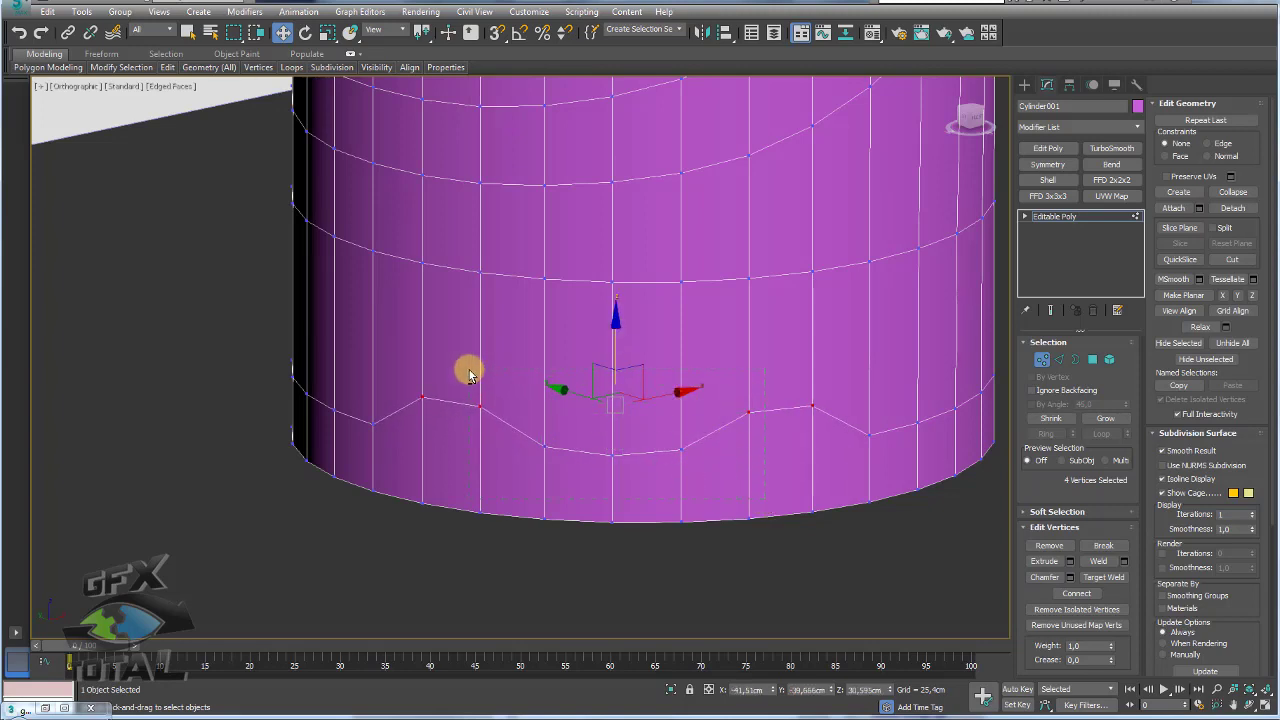
pyautogui.keyDown('alt'); pyautogui.moveTo(469, 373); pyautogui.dragTo(760, 425); pyautogui.keyUp('alt')
pyautogui.moveTo(613, 338); pyautogui.dragTo(612, 272)
pyautogui.moveTo(424, 328)
pyautogui.mouseDown()
pyautogui.moveTo(546, 429)
pyautogui.moveTo(686, 449)
pyautogui.moveTo(777, 366)
pyautogui.moveTo(810, 283)
pyautogui.moveTo(414, 271)
pyautogui.moveTo(477, 363)
pyautogui.mouseUp()
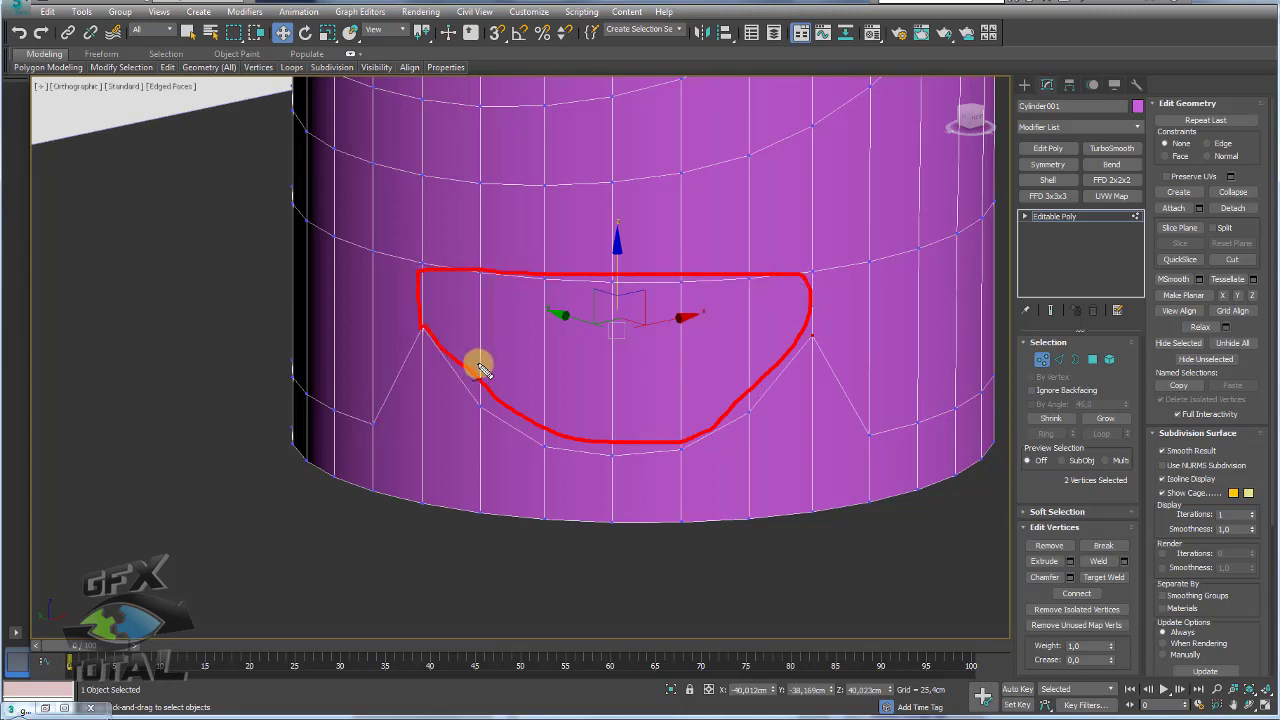
pyautogui.click(869, 435)
pyautogui.keyDown('ctrl'); pyautogui.click(372, 422); pyautogui.keyUp('ctrl')
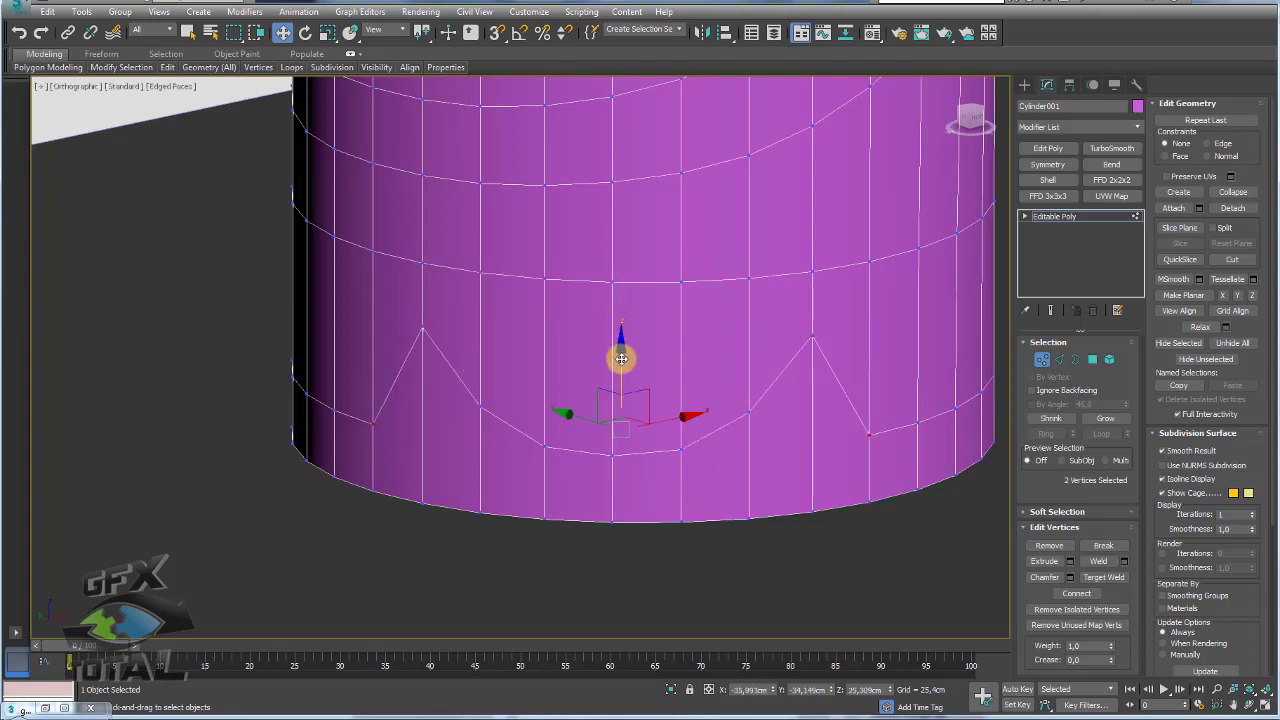
pyautogui.moveTo(621, 358); pyautogui.dragTo(616, 256)
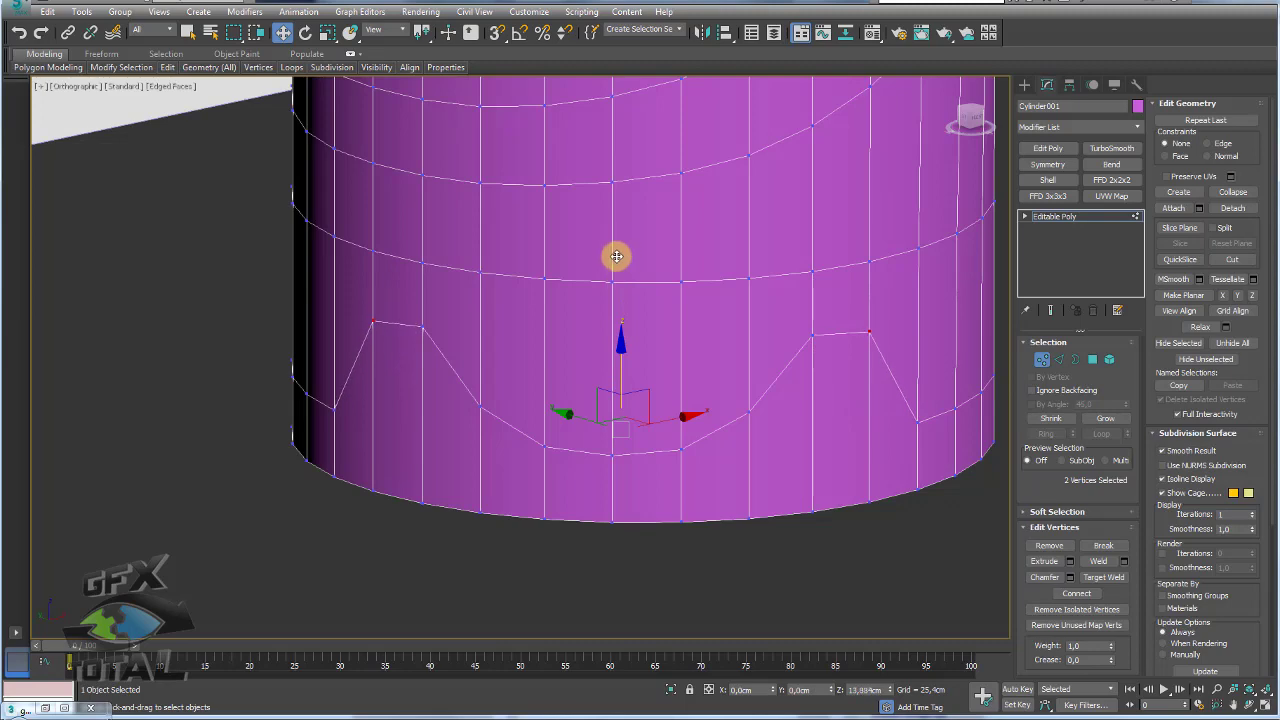
pyautogui.scroll(-2, 616, 256)
pyautogui.scroll(-1, 700, 350)
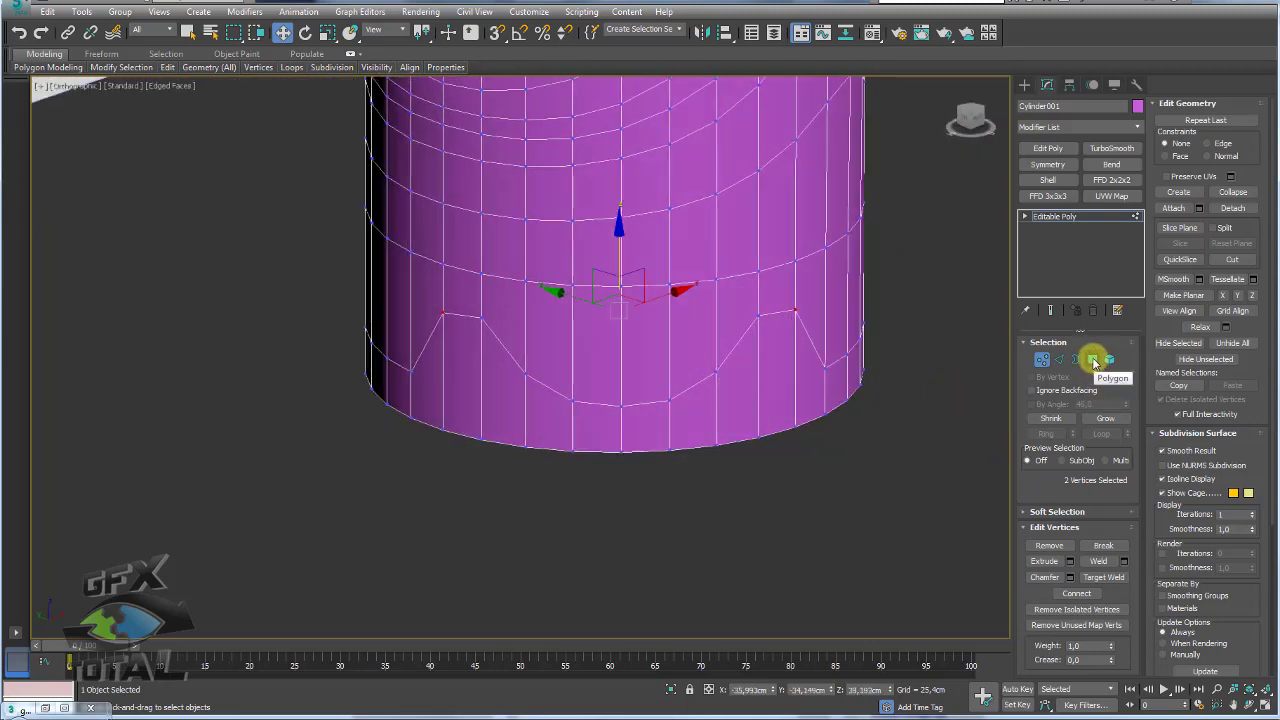
# Step: Detach the cylinder's base-band polygons as a separate object, Object001
pyautogui.click(1076, 360)
pyautogui.keyDown('ctrl'); pyautogui.click(1093, 359); pyautogui.keyUp('ctrl')
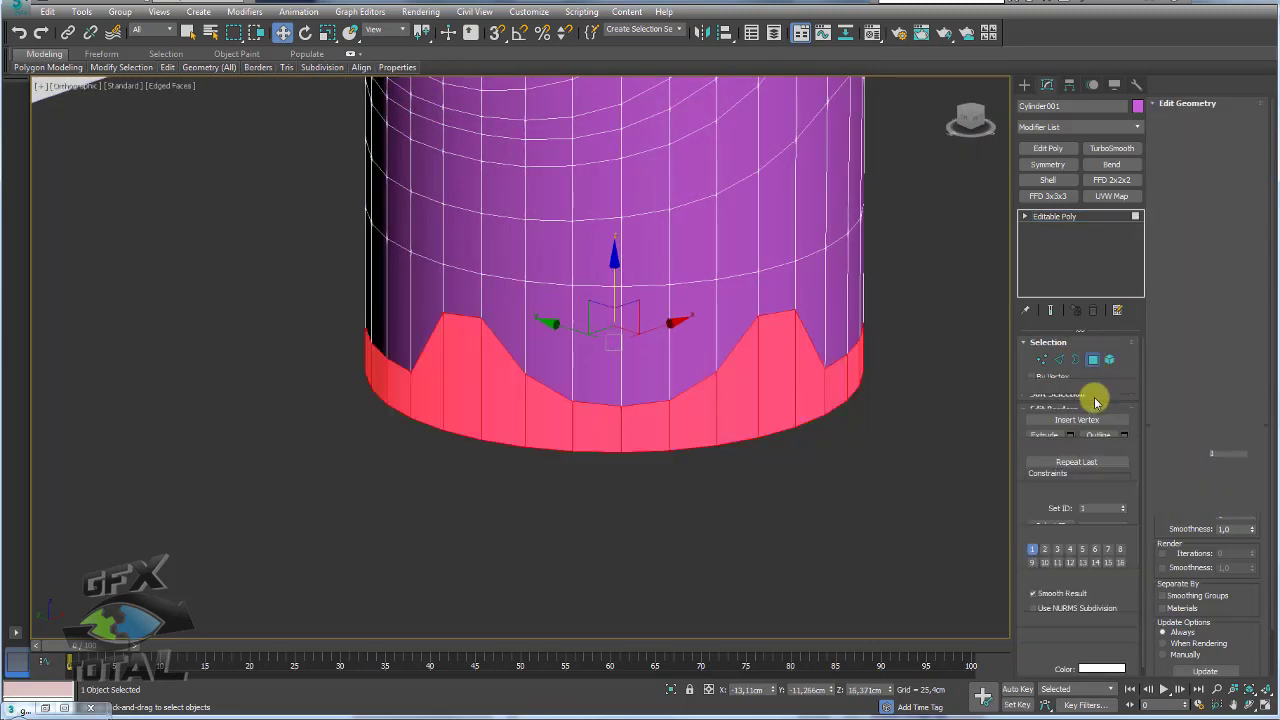
pyautogui.click(1105, 418)
pyautogui.moveTo(874, 442); pyautogui.dragTo(823, 477, button='middle')
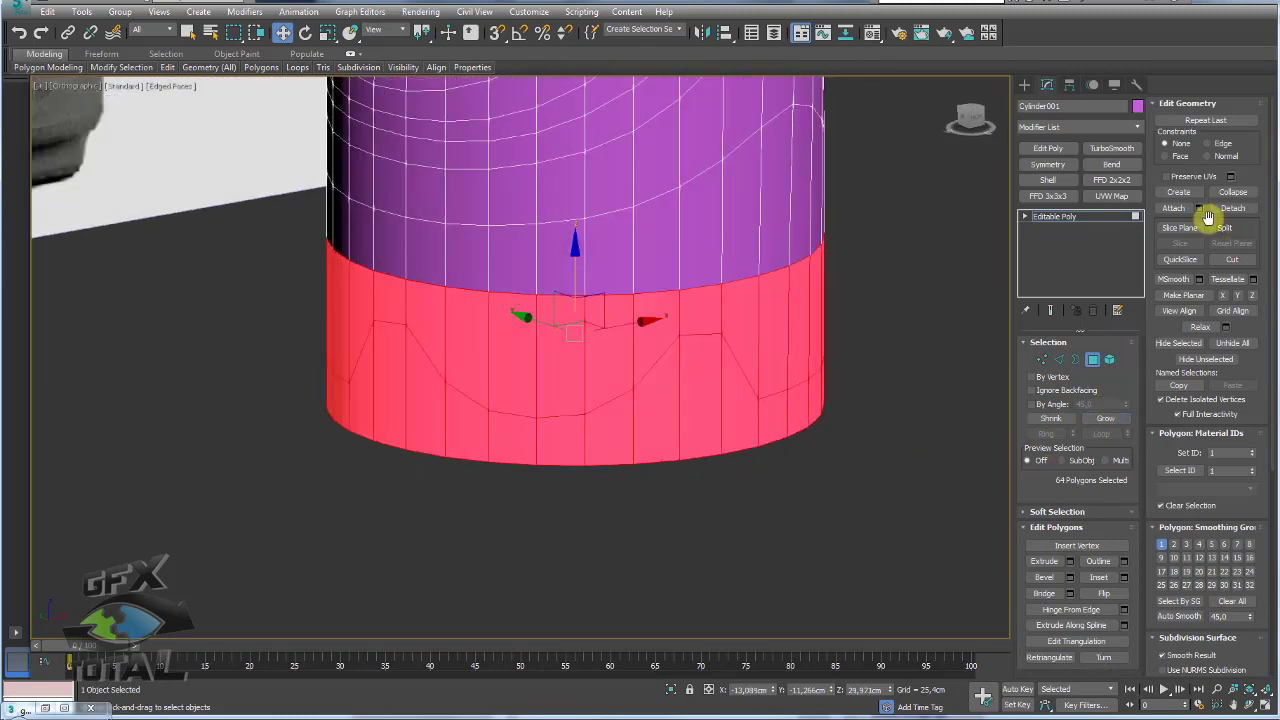
pyautogui.click(1232, 208)
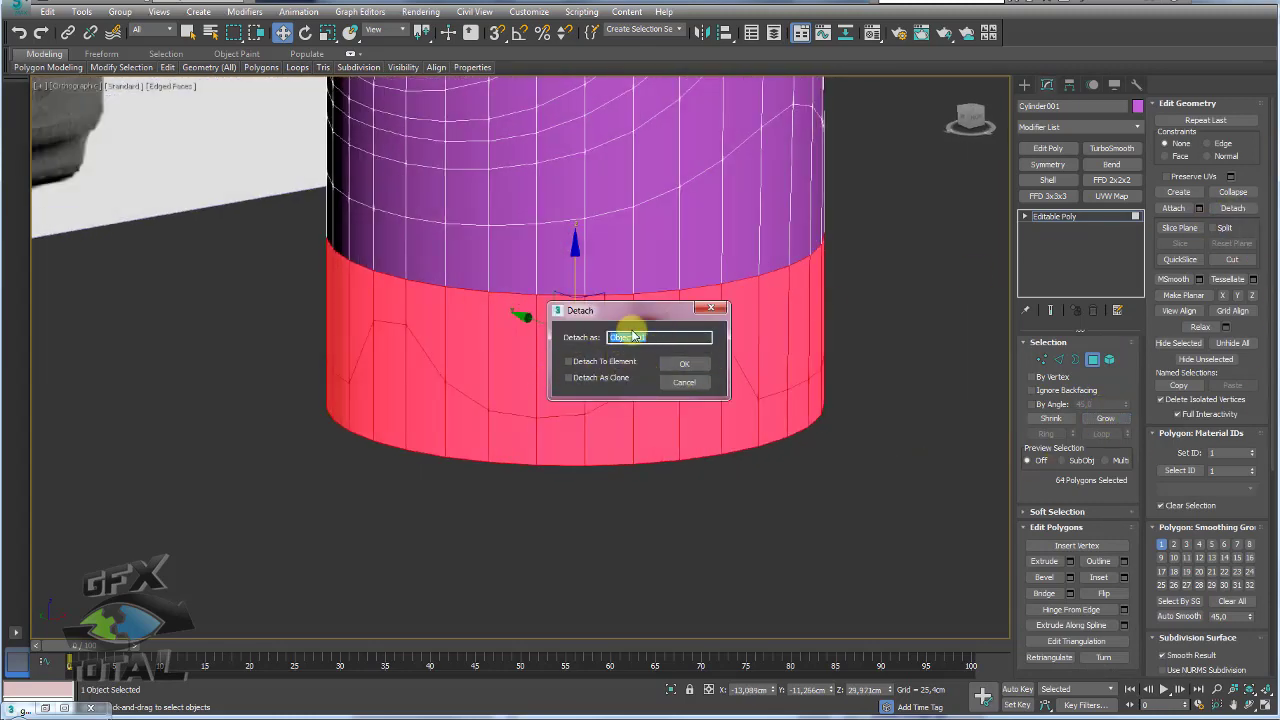
pyautogui.click(684, 363)
pyautogui.click(1052, 216)
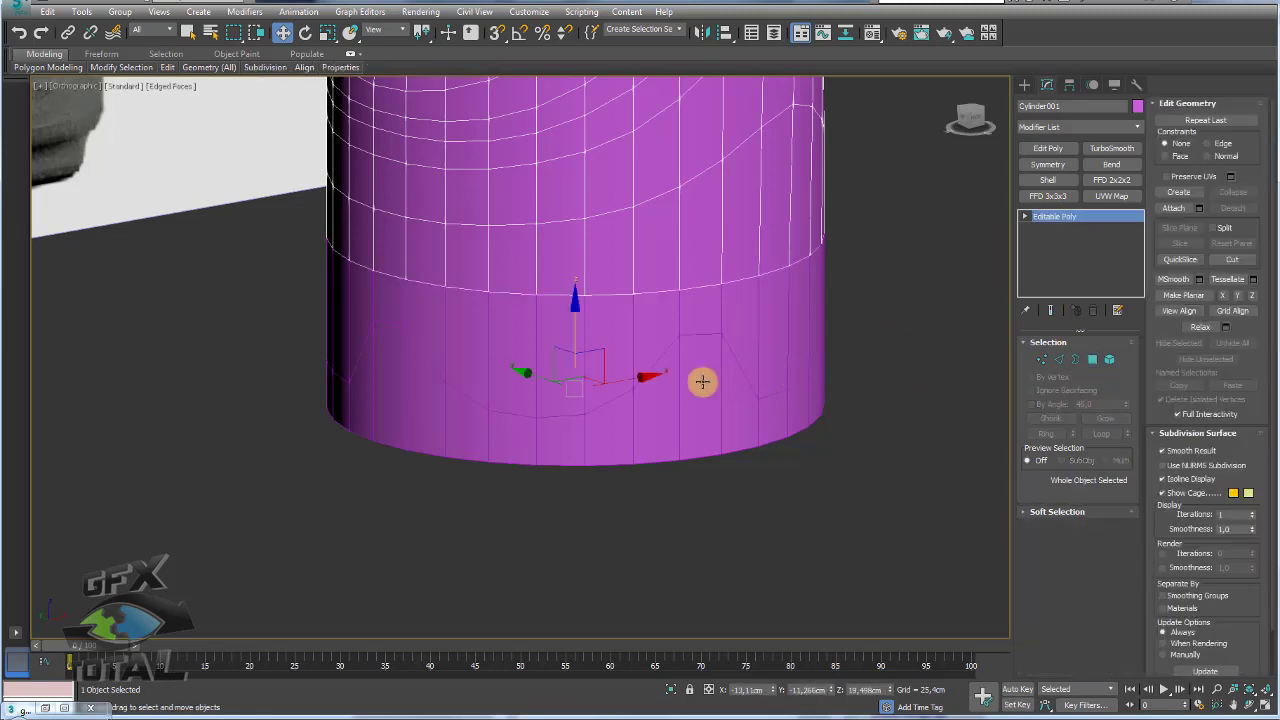
# Step: Keep only the 16 front polygons of Object001, deleting the inverted side polygons
pyautogui.click(702, 381)
pyautogui.click(1092, 360)
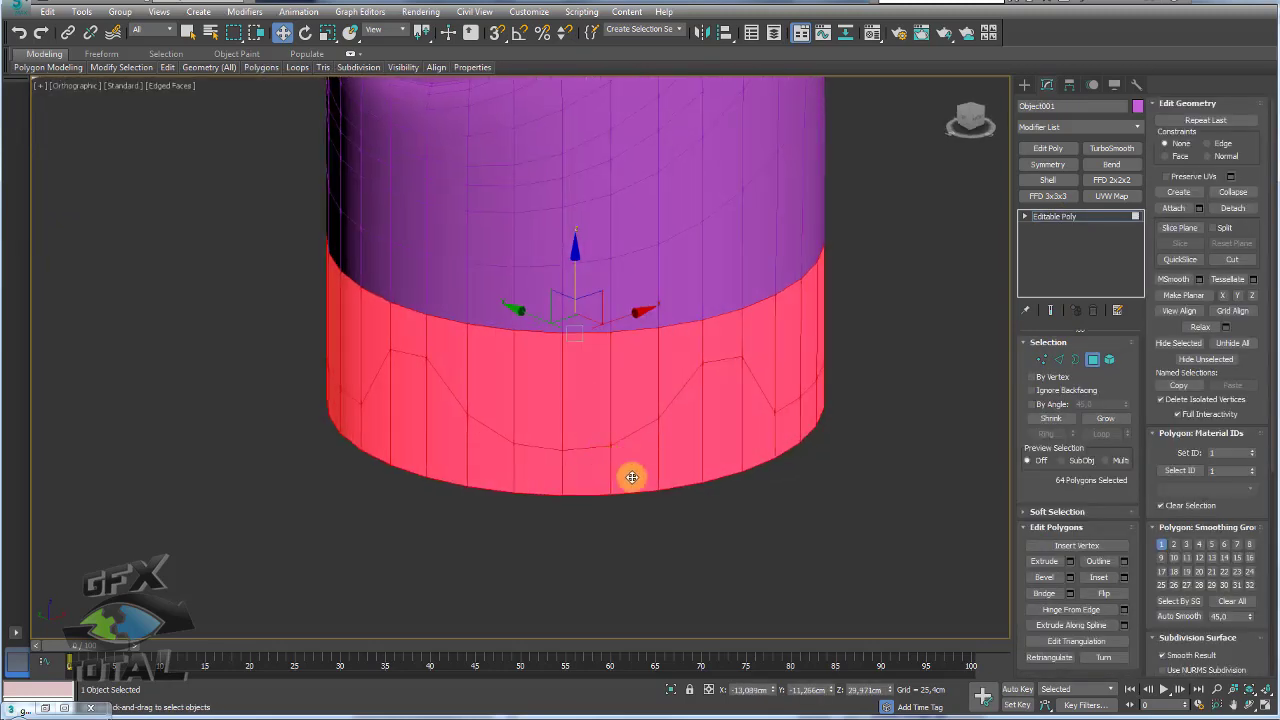
pyautogui.moveTo(714, 534); pyautogui.dragTo(418, 347)
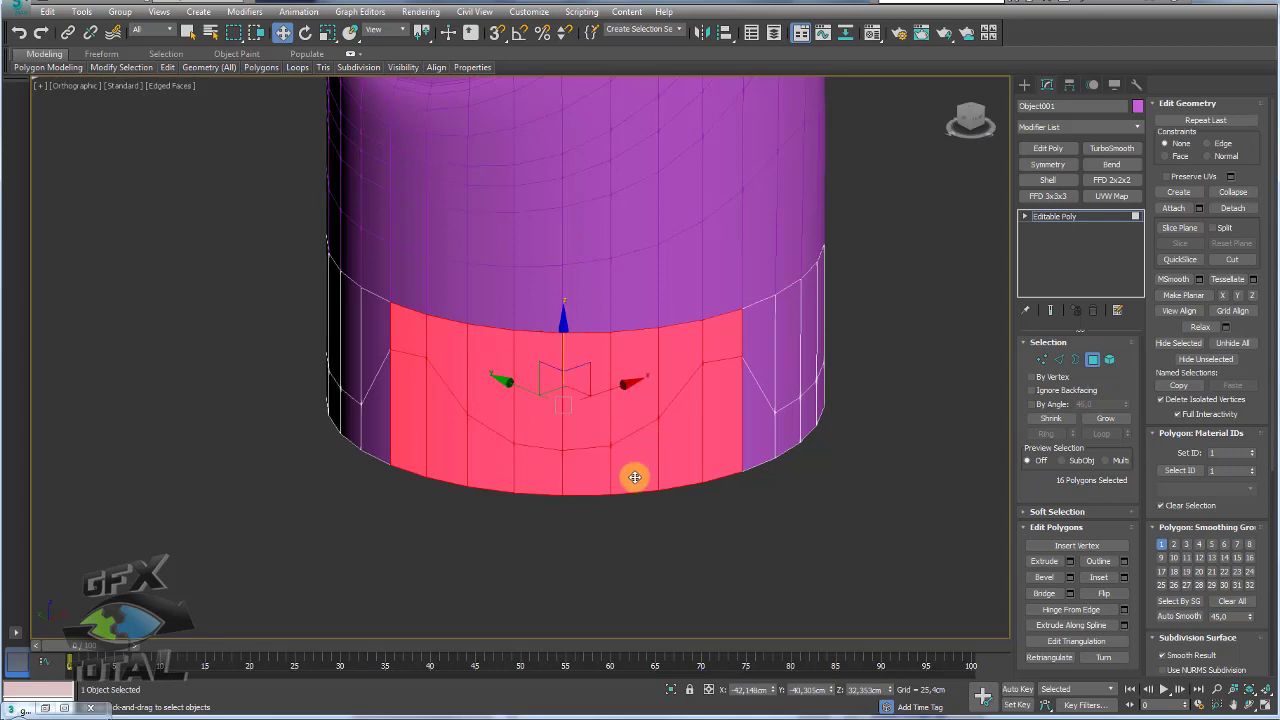
pyautogui.hotkey('ctrl', 'i')
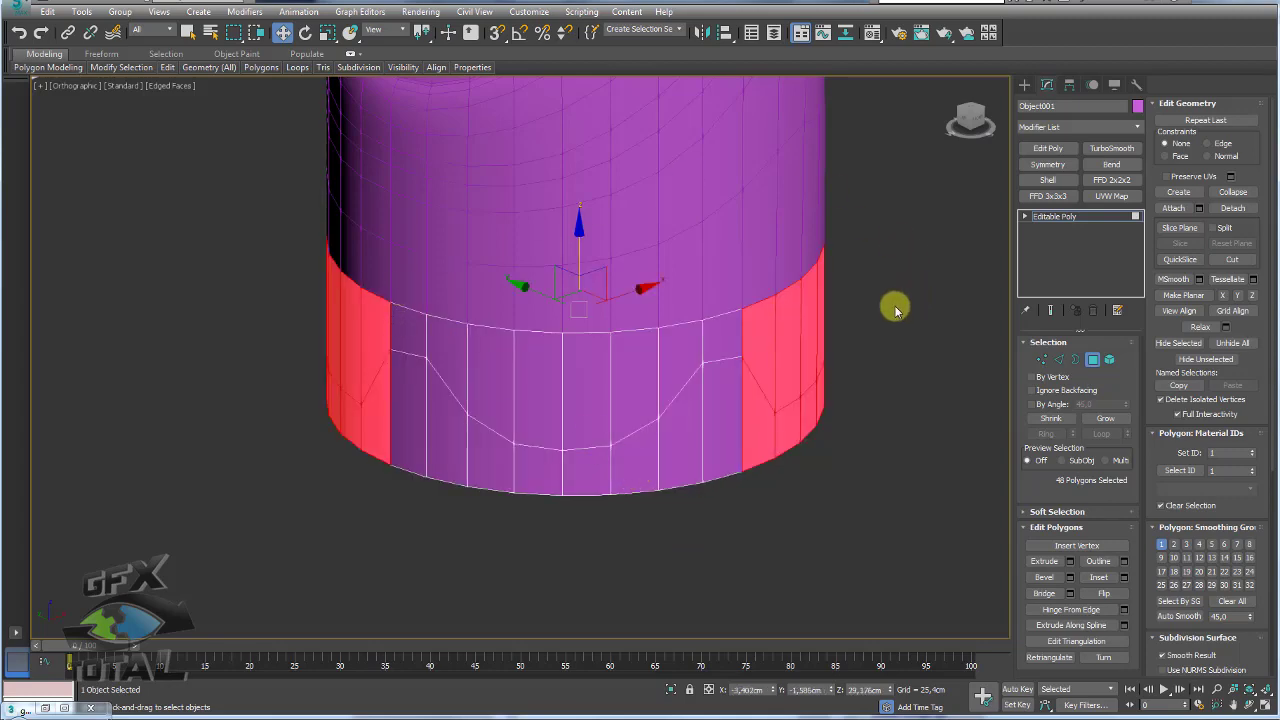
pyautogui.press('Delete')
pyautogui.click(1057, 216)
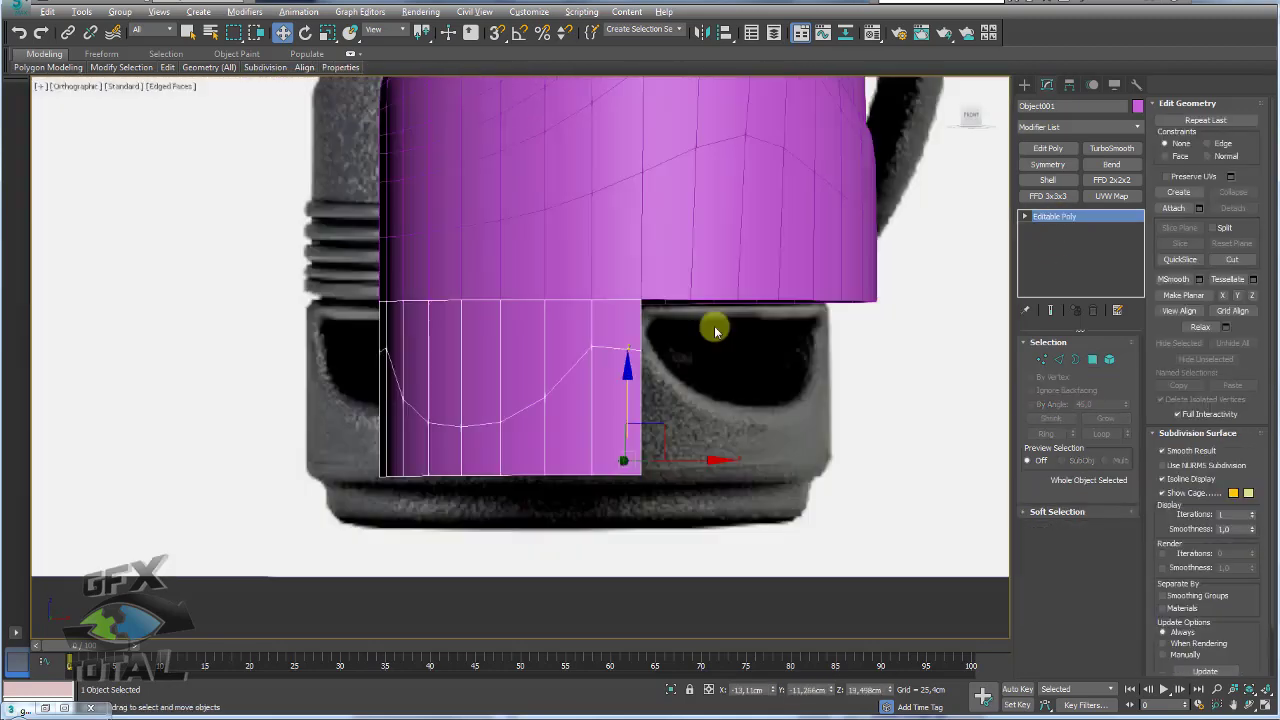
pyautogui.moveTo(714, 323)
pyautogui.mouseDown(button='middle')
pyautogui.moveTo(763, 373)
pyautogui.moveTo(751, 397)
pyautogui.mouseUp(button='middle')
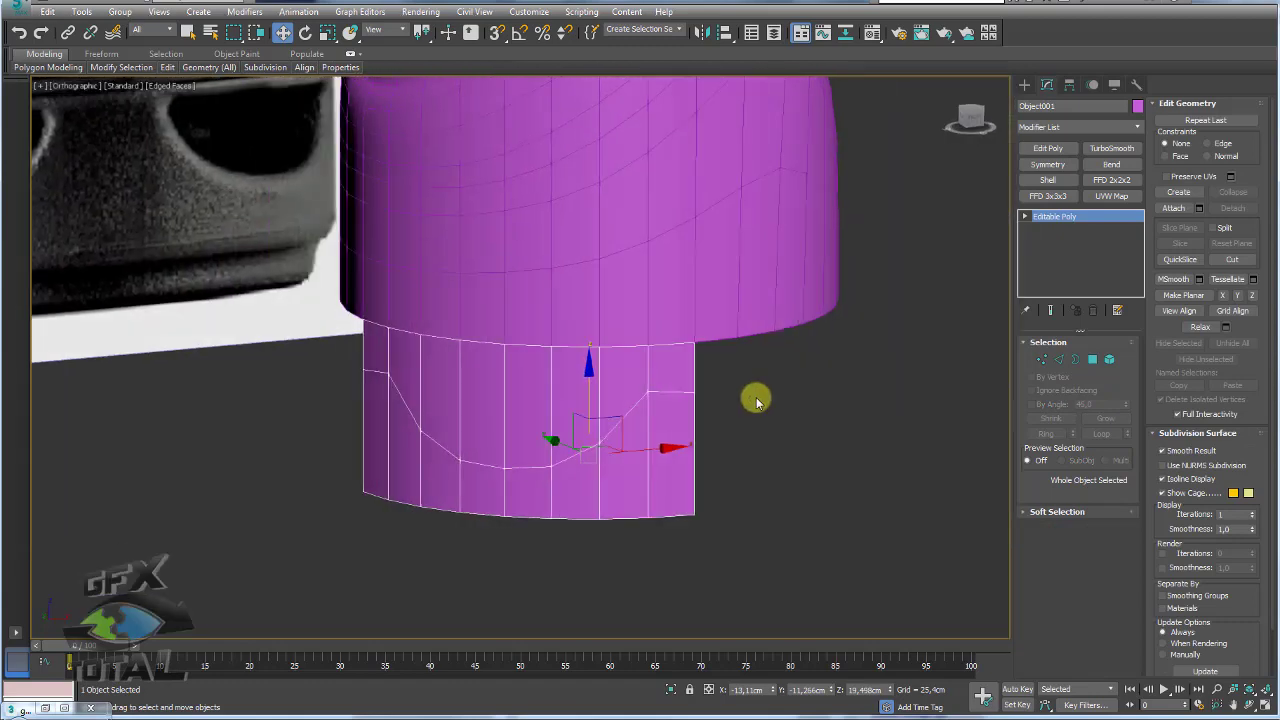
# Step: Array the panel as 4 copies with a 360° total Z rotation
pyautogui.click(82, 12)
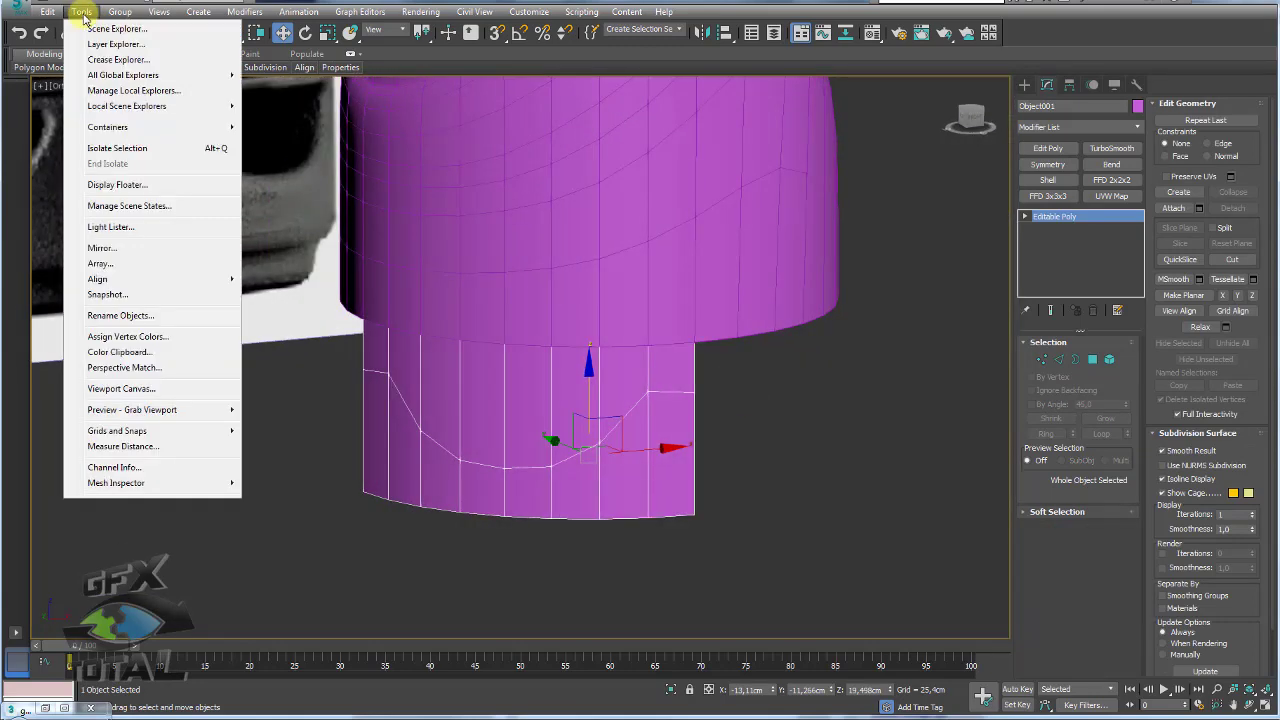
pyautogui.click(100, 263)
pyautogui.click(810, 408)
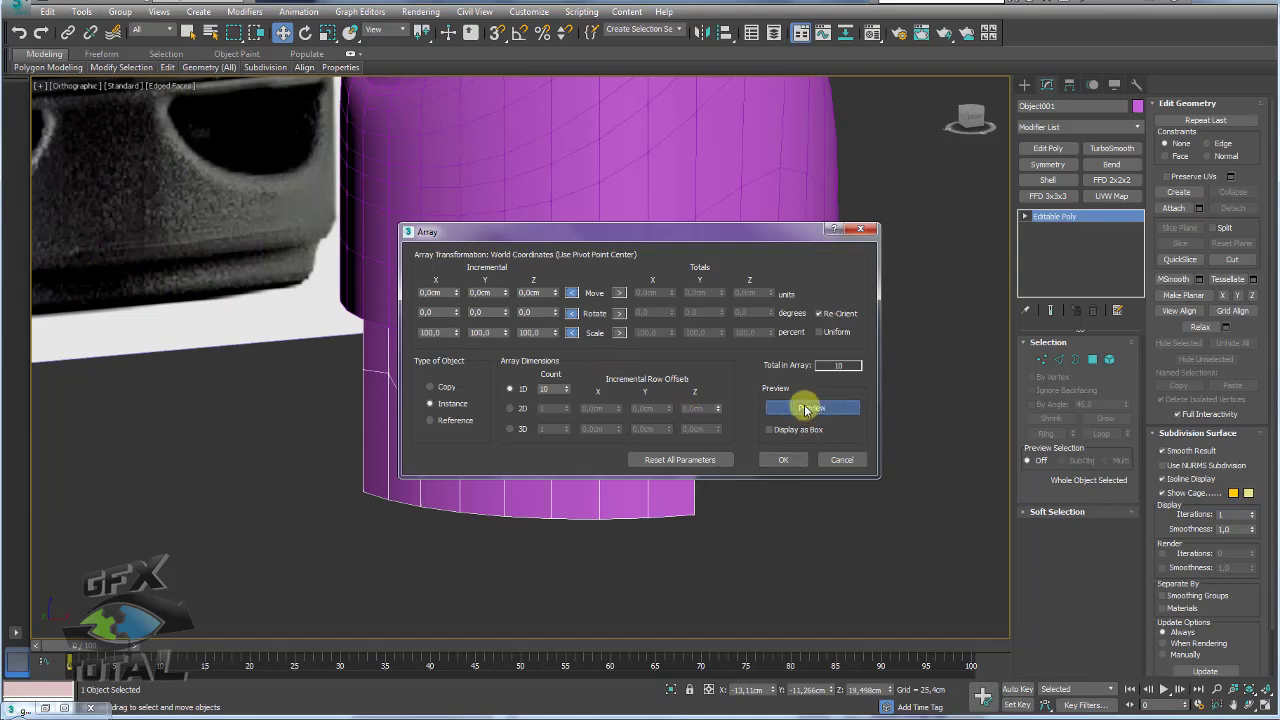
pyautogui.moveTo(694, 229); pyautogui.dragTo(866, 120)
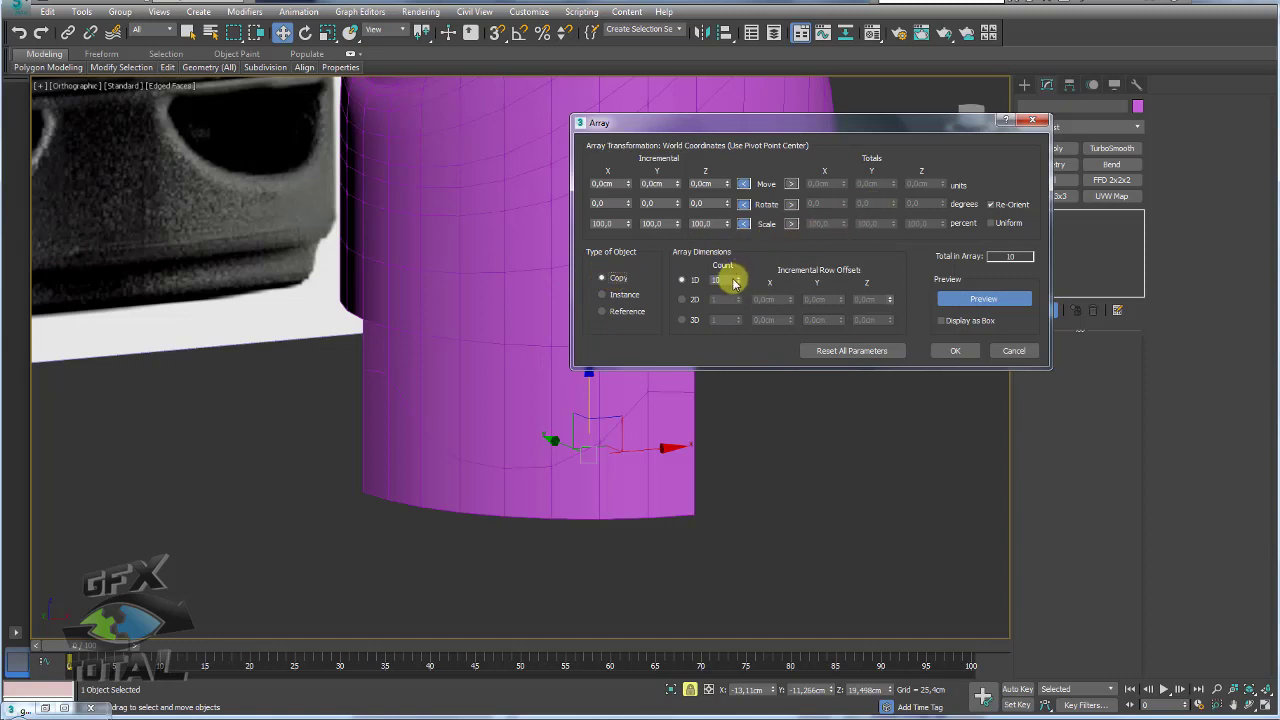
pyautogui.write('4')
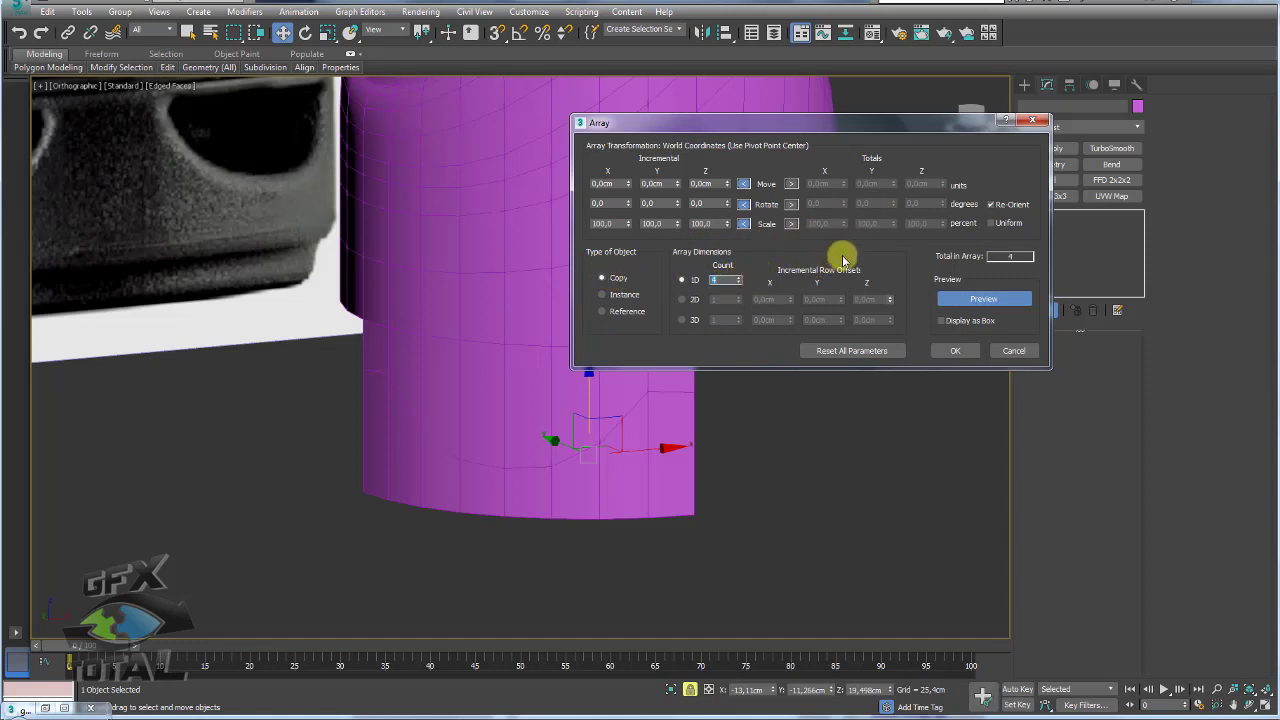
pyautogui.click(791, 205)
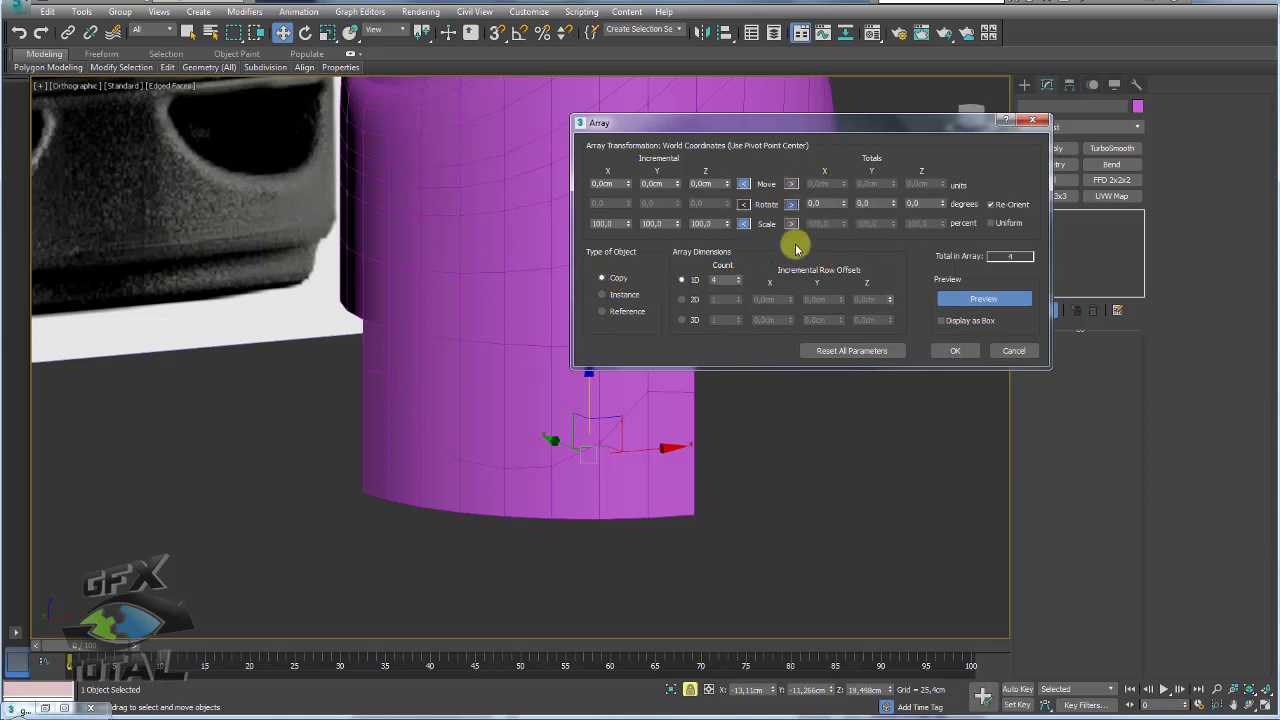
pyautogui.doubleClick(918, 203)
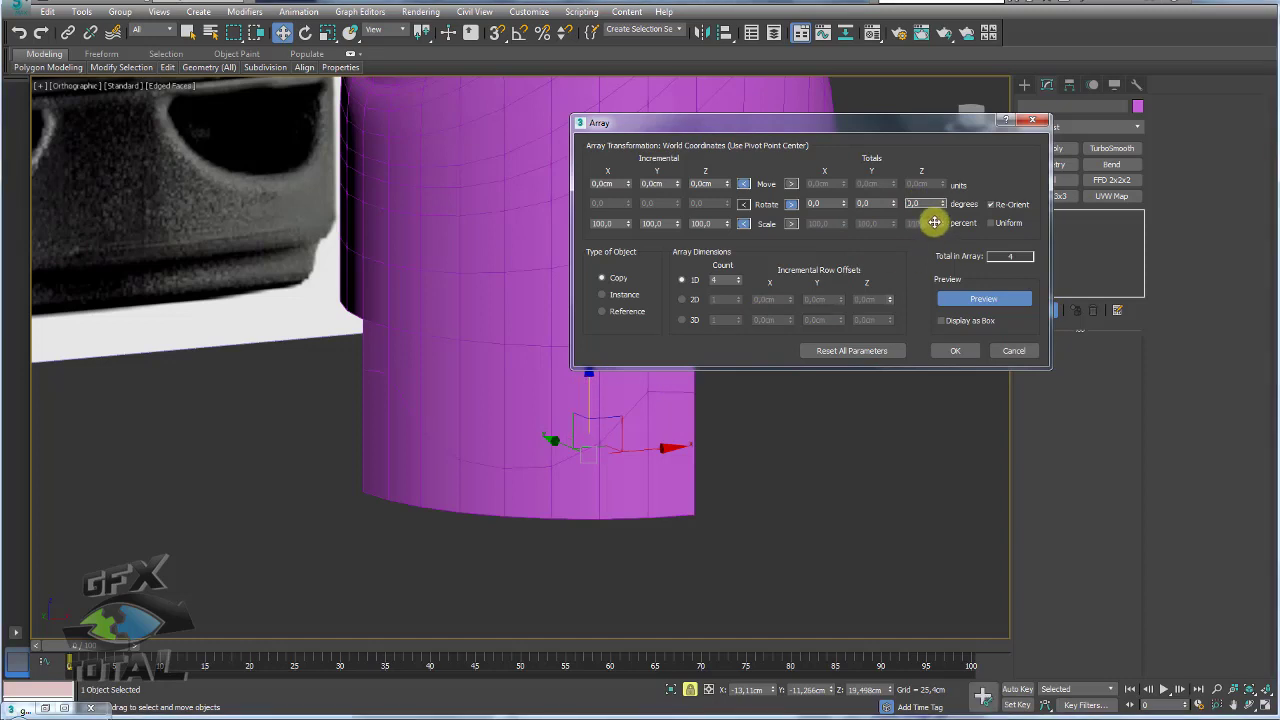
pyautogui.write('360')
pyautogui.press('Return')
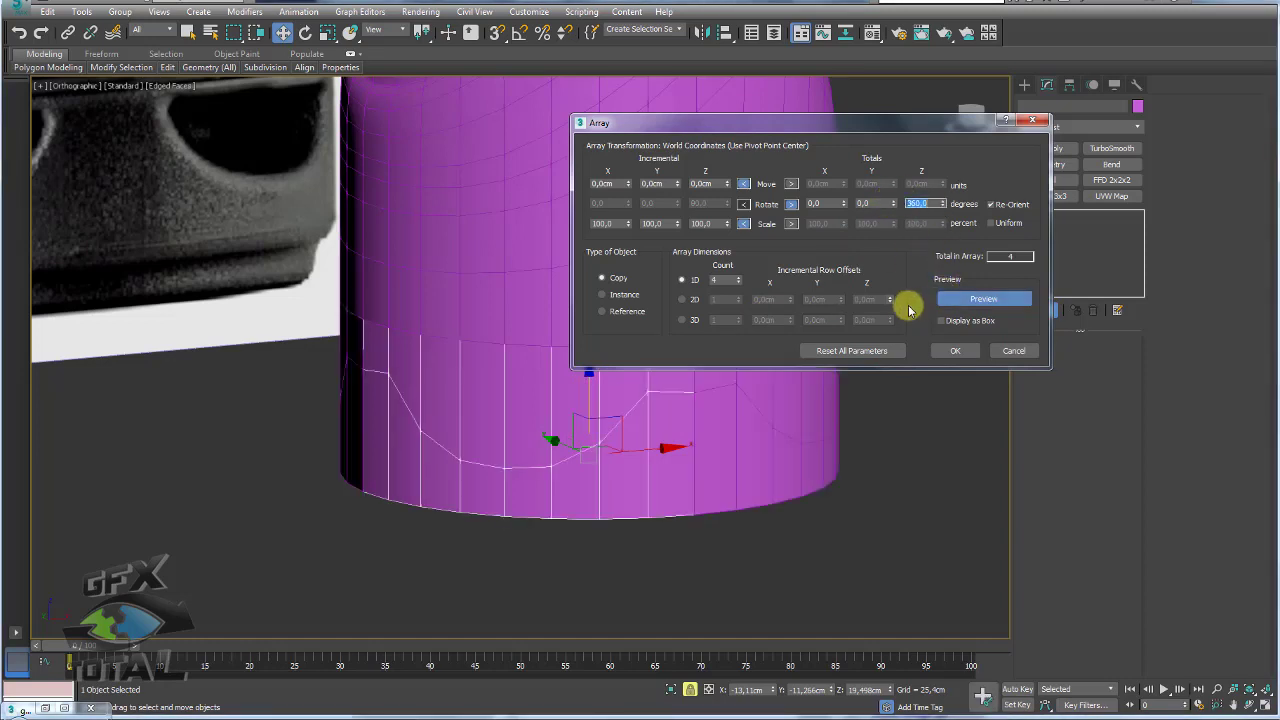
pyautogui.click(953, 350)
# Step: Inspect the arrayed panels by pulling individual ones away and restoring them
pyautogui.moveTo(843, 417)
pyautogui.keyDown('alt'); pyautogui.mouseDown(button='middle')
pyautogui.moveTo(800, 409)
pyautogui.moveTo(821, 418)
pyautogui.mouseUp(button='middle'); pyautogui.keyUp('alt')
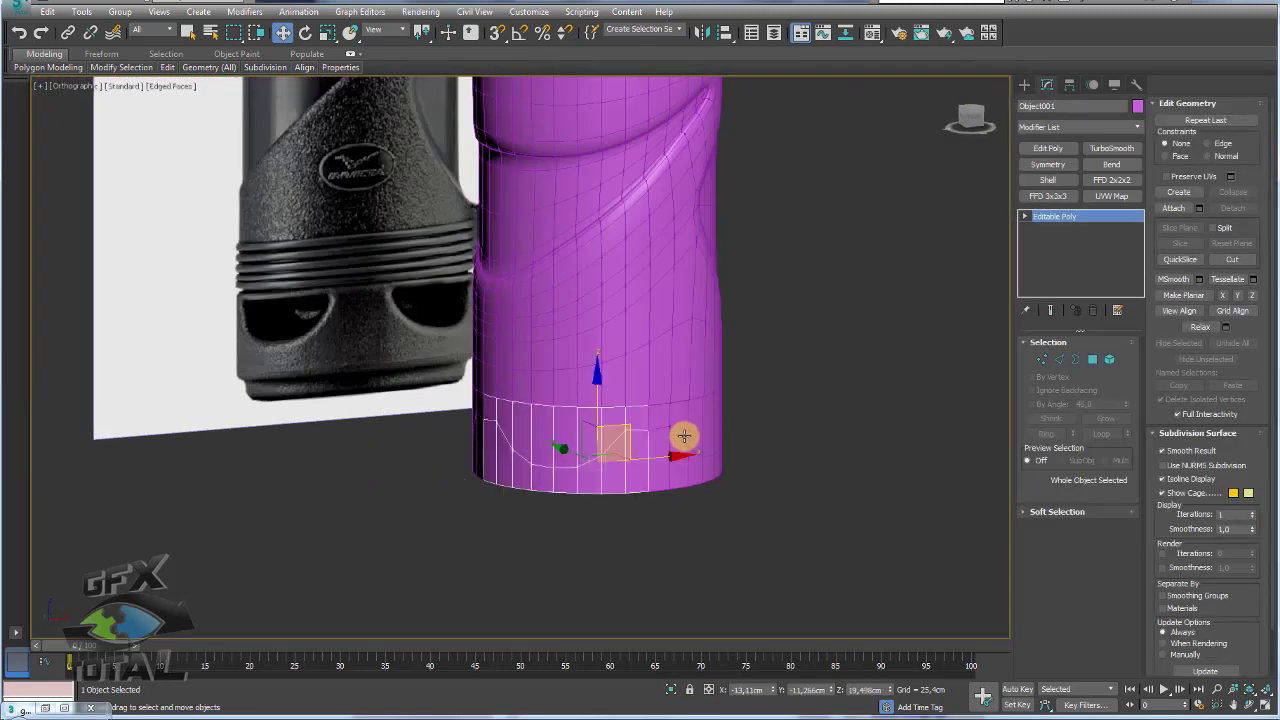
pyautogui.click(688, 419)
pyautogui.moveTo(623, 433); pyautogui.dragTo(714, 500)
pyautogui.rightClick(714, 500)
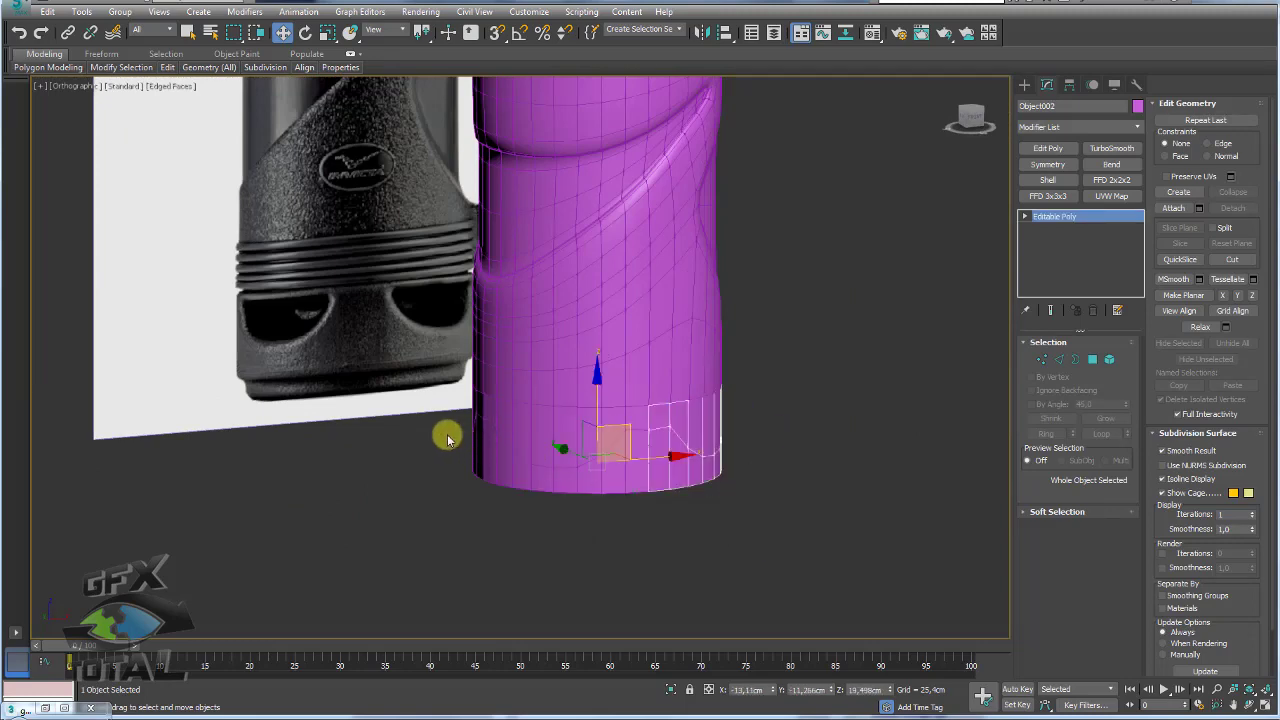
pyautogui.click(484, 425)
pyautogui.moveTo(611, 420); pyautogui.dragTo(509, 466)
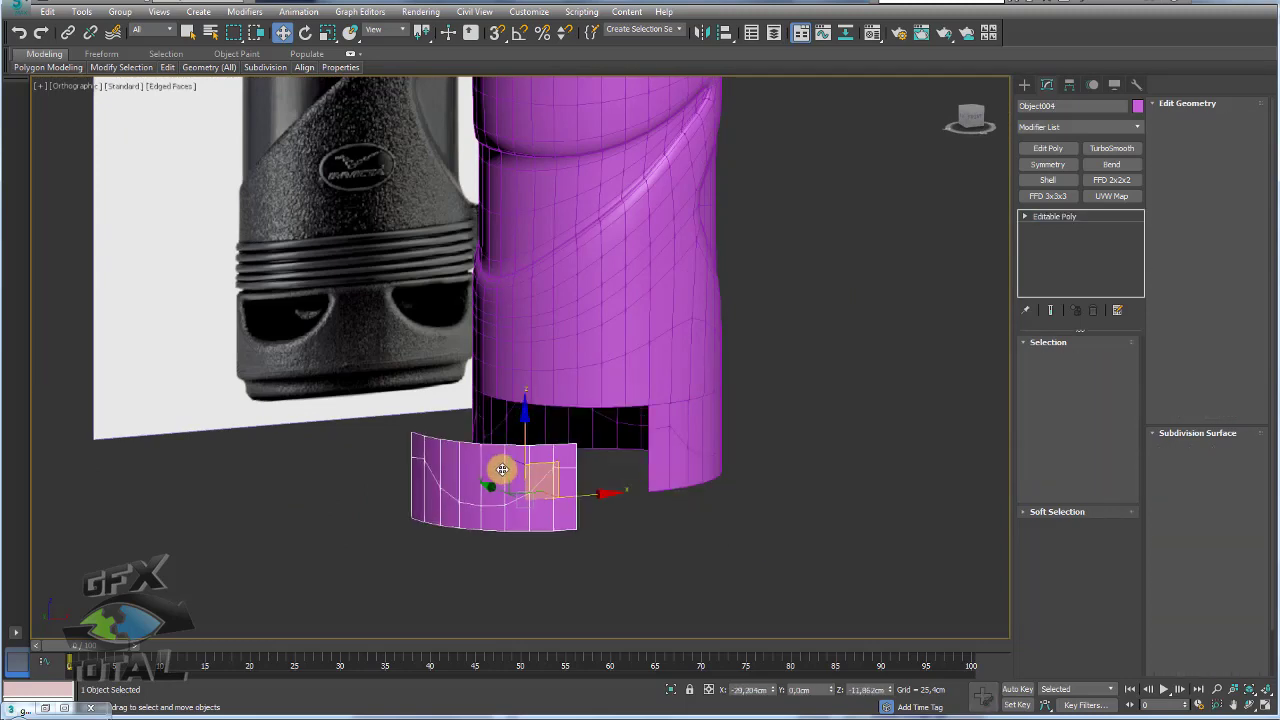
pyautogui.moveTo(509, 466)
pyautogui.keyDown('alt'); pyautogui.mouseDown(button='middle')
pyautogui.moveTo(543, 489)
pyautogui.moveTo(334, 491)
pyautogui.mouseUp(button='middle'); pyautogui.keyUp('alt')
pyautogui.hotkey('ctrl', 'z')
pyautogui.moveTo(256, 477); pyautogui.dragTo(408, 443, button='middle')
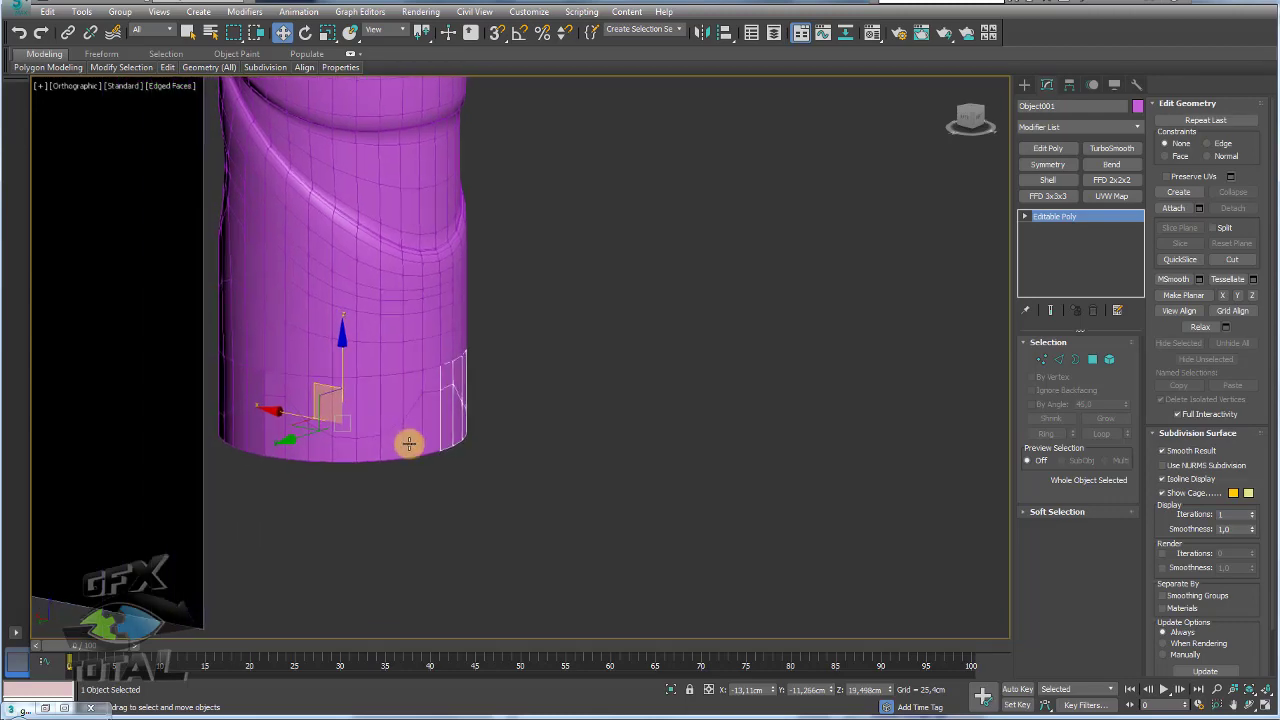
pyautogui.moveTo(408, 443); pyautogui.dragTo(434, 523)
pyautogui.rightClick(434, 523)
pyautogui.moveTo(251, 431); pyautogui.dragTo(265, 549)
# Step: Attach the arrayed base panels into a single Object001
pyautogui.hotkey('ctrl', 'z')
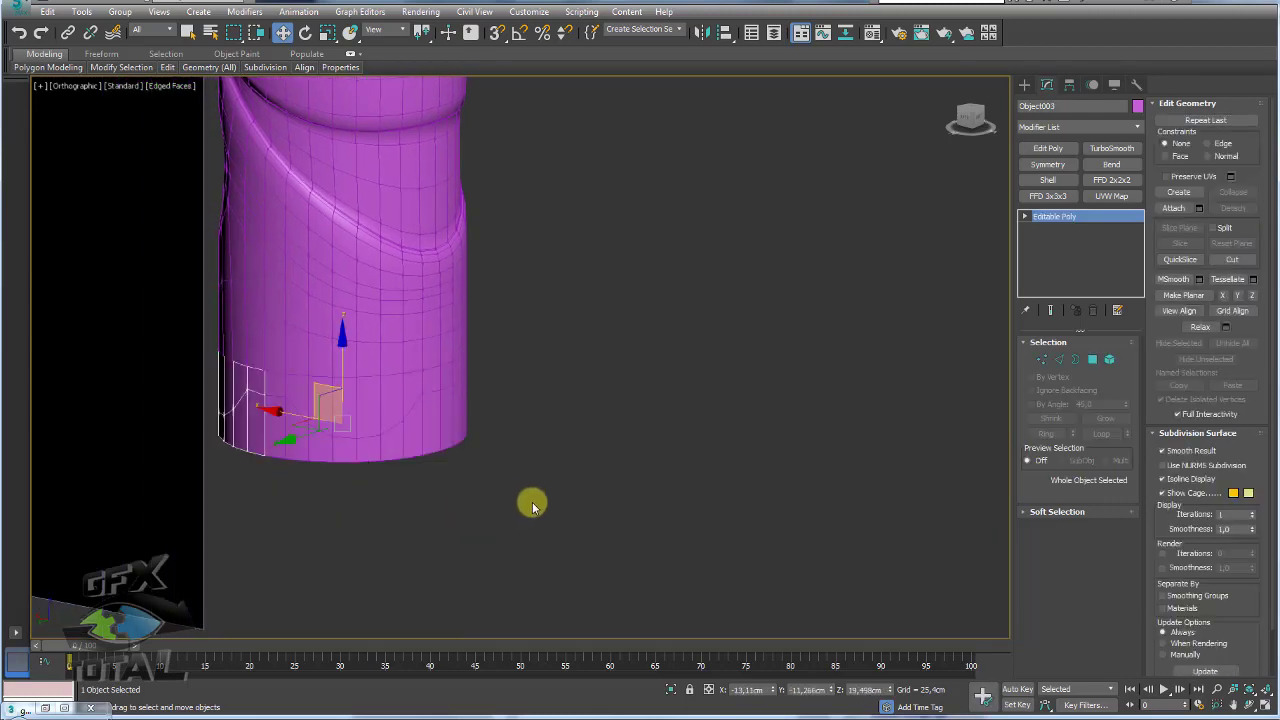
pyautogui.moveTo(532, 502)
pyautogui.mouseDown(button='middle')
pyautogui.moveTo(371, 480)
pyautogui.moveTo(457, 523)
pyautogui.moveTo(770, 516)
pyautogui.mouseUp(button='middle')
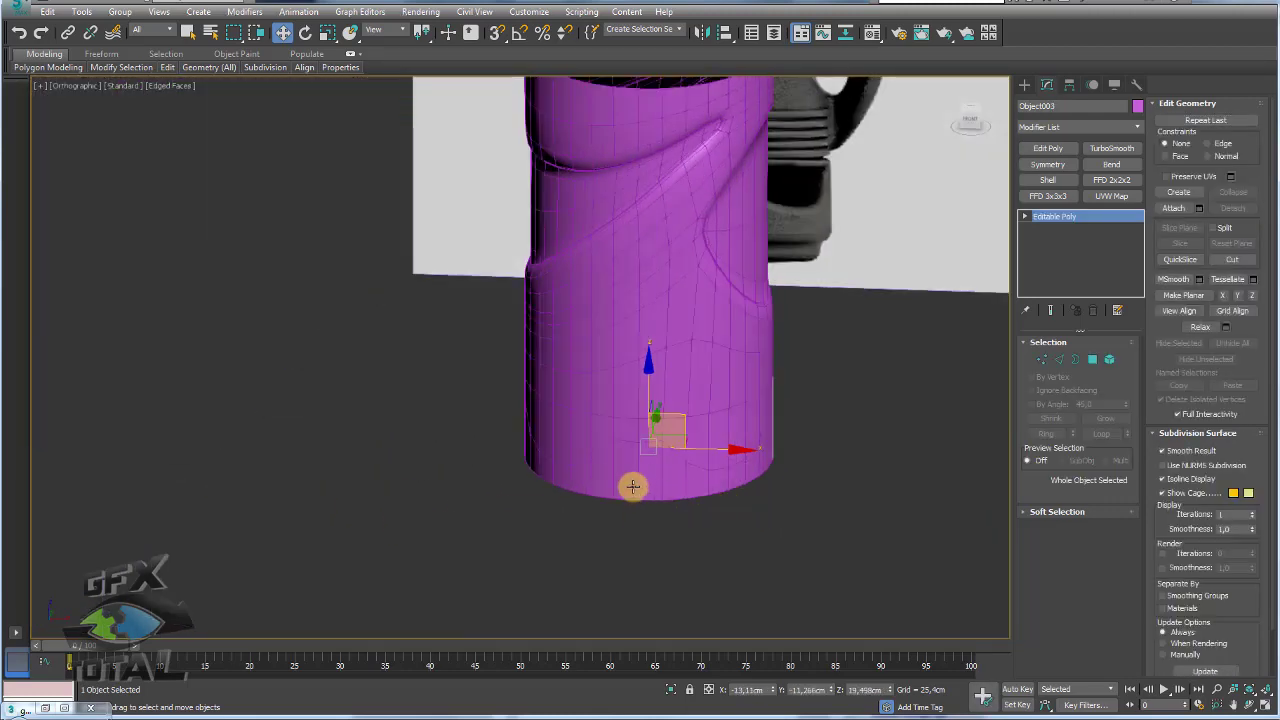
pyautogui.click(1173, 208)
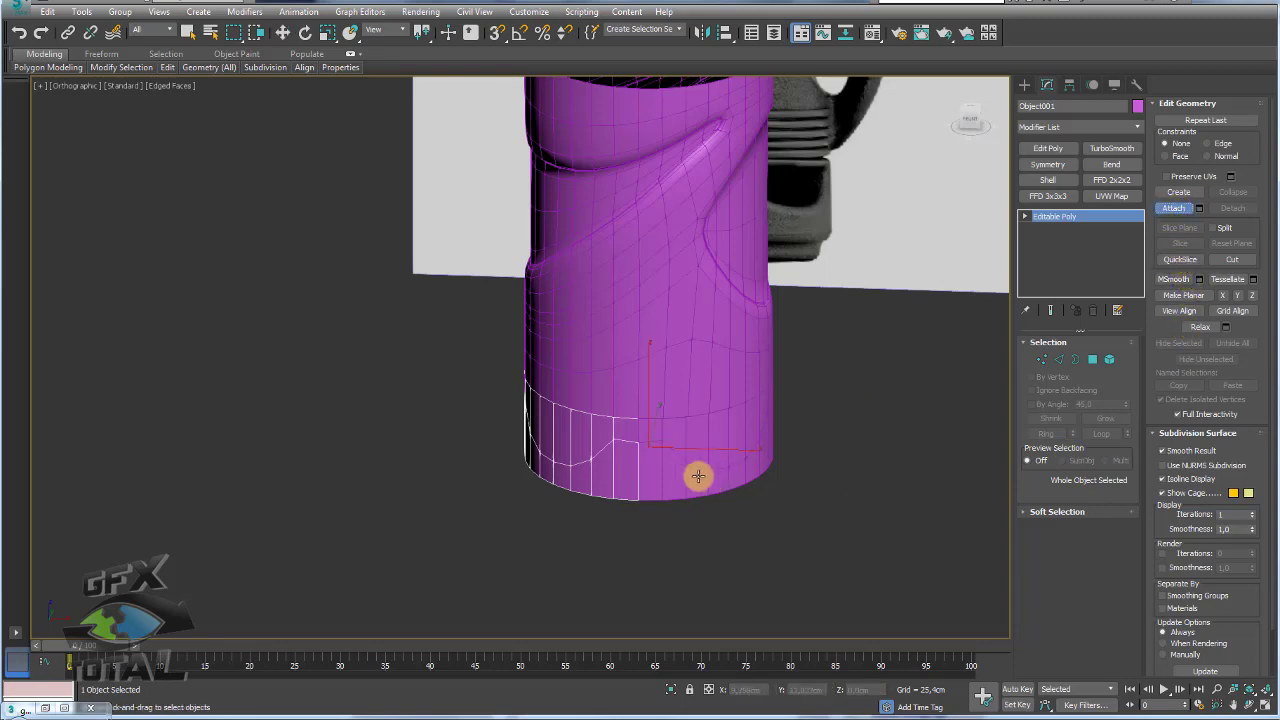
pyautogui.click(698, 476)
pyautogui.moveTo(751, 540)
pyautogui.keyDown('alt'); pyautogui.mouseDown(button='middle')
pyautogui.moveTo(714, 449)
pyautogui.moveTo(700, 520)
pyautogui.moveTo(806, 451)
pyautogui.moveTo(760, 466)
pyautogui.moveTo(884, 484)
pyautogui.moveTo(1007, 397)
pyautogui.mouseUp(button='middle'); pyautogui.keyUp('alt')
pyautogui.press('w')
# Step: Weld all the ring's seam vertices, reducing 108 vertices to 96
pyautogui.click(1040, 359)
pyautogui.moveTo(909, 600); pyautogui.dragTo(289, 257)
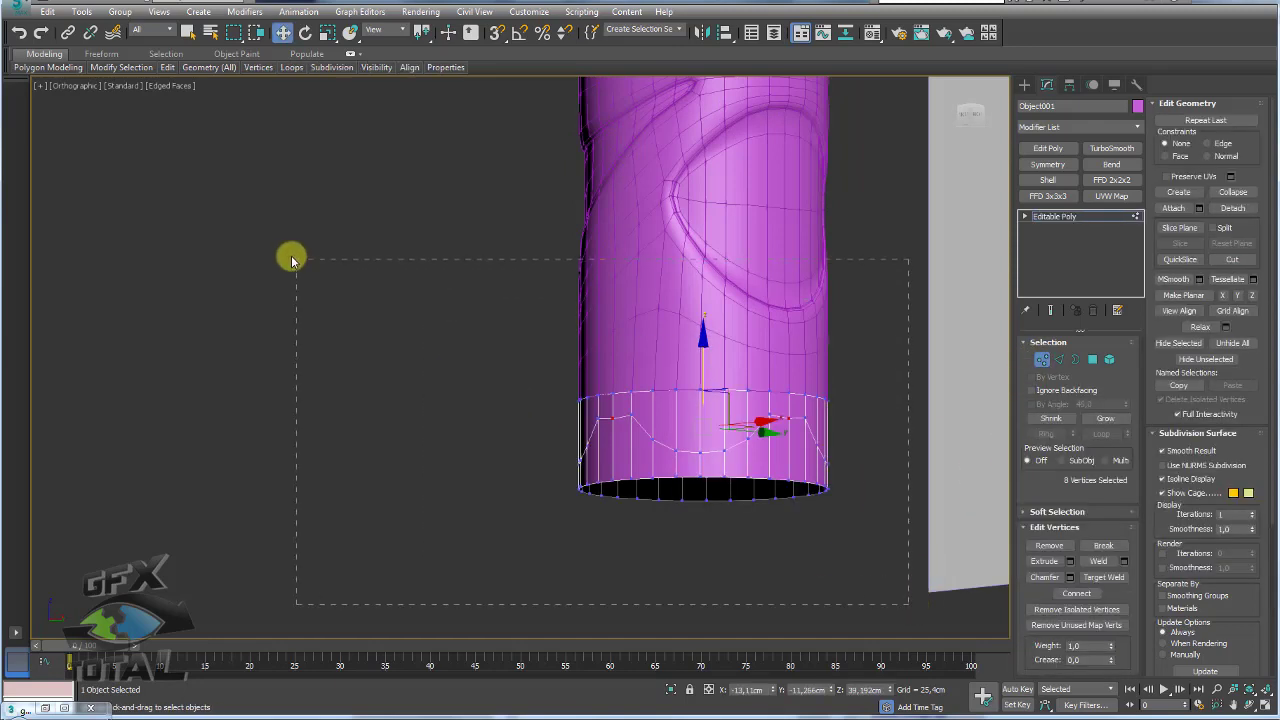
pyautogui.click(1098, 561)
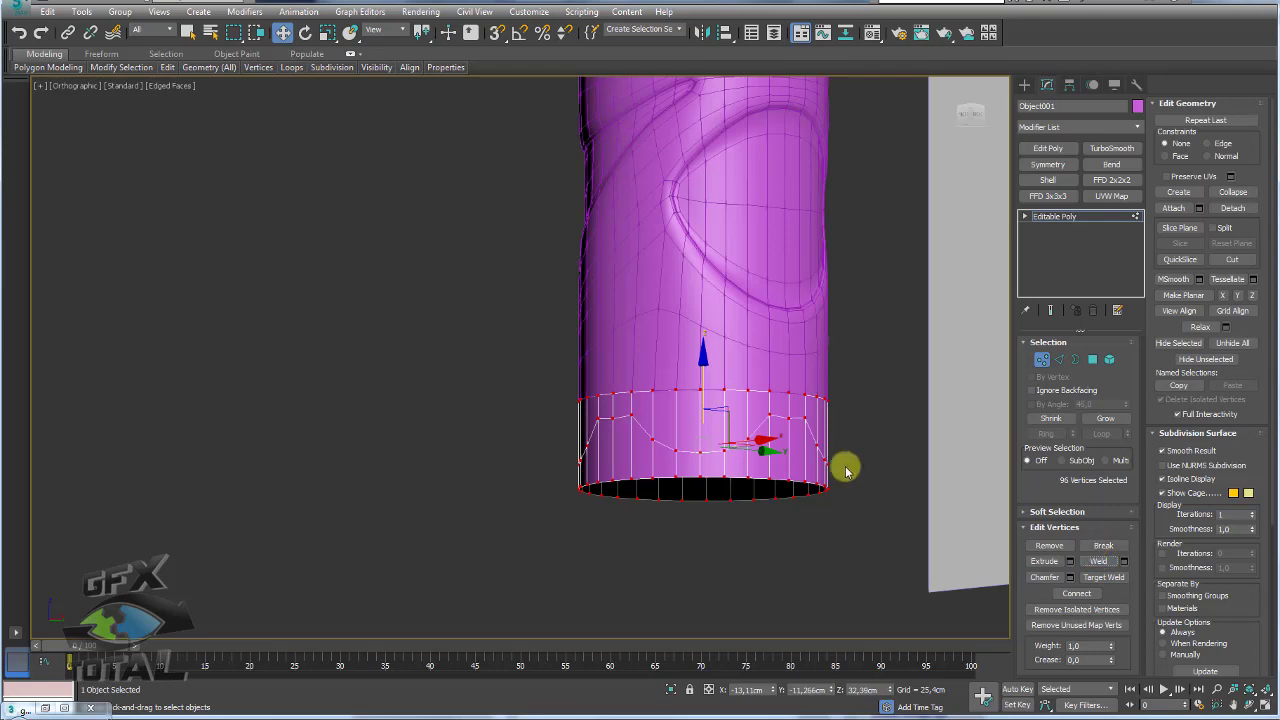
pyautogui.moveTo(846, 463)
pyautogui.keyDown('alt'); pyautogui.mouseDown(button='middle')
pyautogui.moveTo(808, 500)
pyautogui.moveTo(780, 380)
pyautogui.moveTo(735, 378)
pyautogui.mouseUp(button='middle'); pyautogui.keyUp('alt')
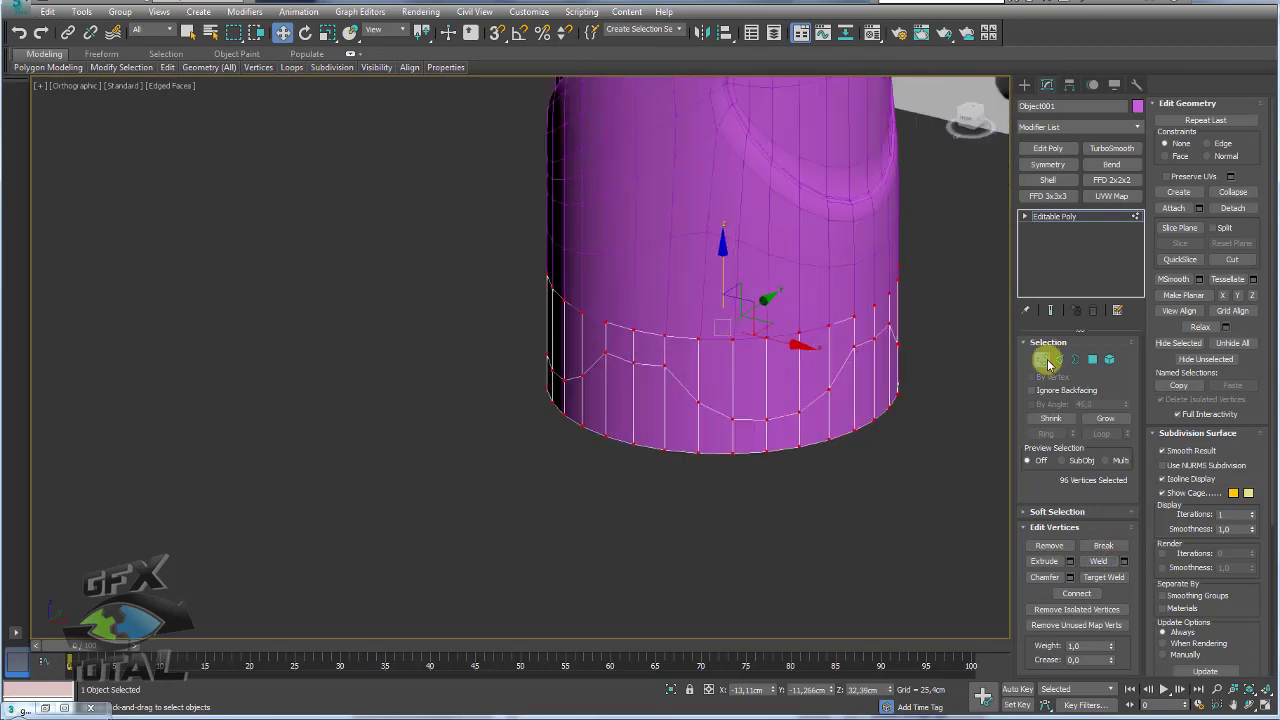
pyautogui.click(1093, 359)
pyautogui.moveTo(586, 354)
pyautogui.keyDown('alt'); pyautogui.mouseDown(button='middle')
pyautogui.moveTo(608, 371)
pyautogui.moveTo(688, 347)
pyautogui.mouseUp(button='middle'); pyautogui.keyUp('alt')
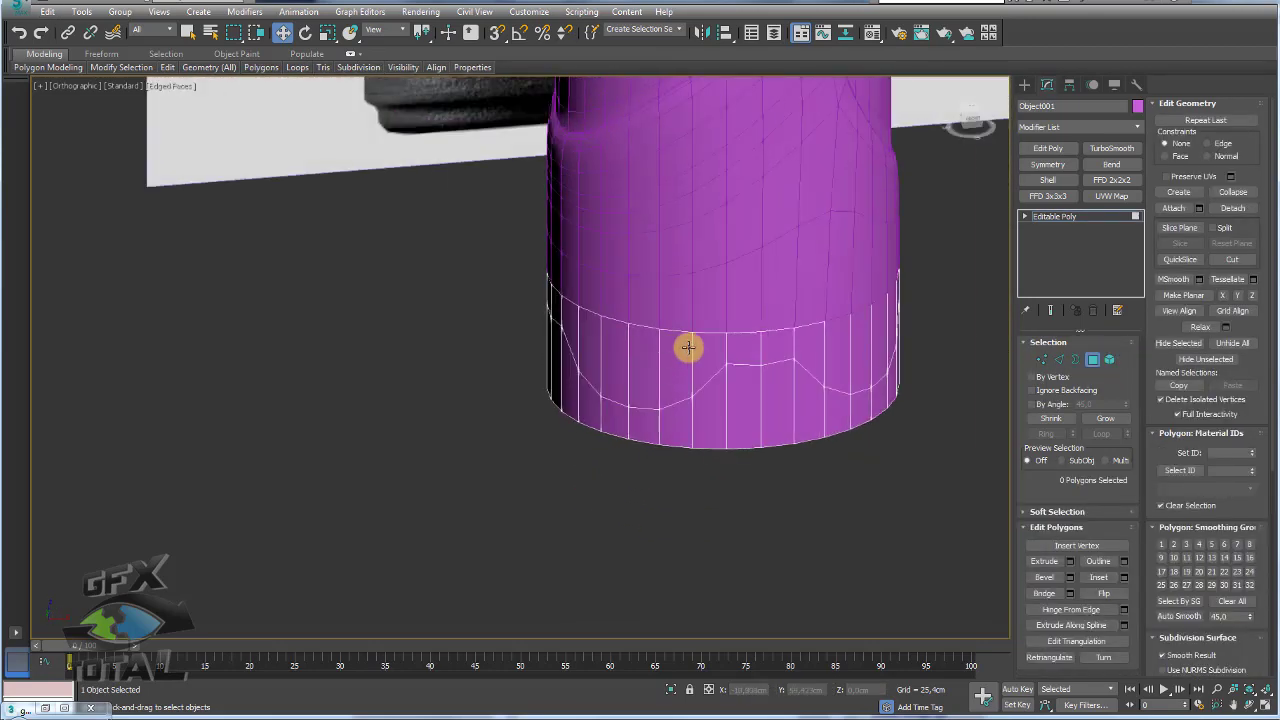
# Step: Select the five notch polygons and orbit to inspect them front-on
pyautogui.click(697, 350)
pyautogui.keyDown('ctrl'); pyautogui.click(640, 357); pyautogui.keyUp('ctrl')
pyautogui.keyDown('ctrl'); pyautogui.click(610, 351); pyautogui.keyUp('ctrl')
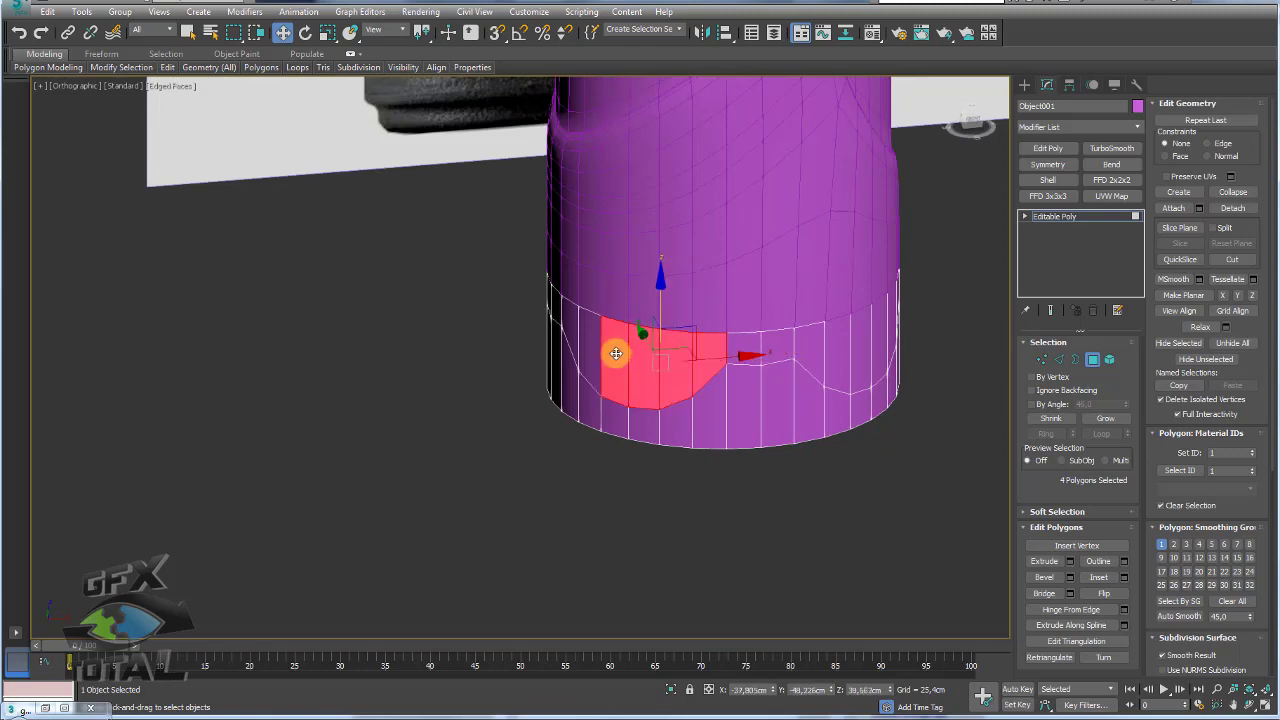
pyautogui.keyDown('ctrl'); pyautogui.click(580, 340); pyautogui.keyUp('ctrl')
pyautogui.keyDown('ctrl'); pyautogui.click(556, 352); pyautogui.keyUp('ctrl')
pyautogui.keyDown('alt'); pyautogui.moveTo(556, 352); pyautogui.dragTo(609, 334, button='middle'); pyautogui.keyUp('alt')
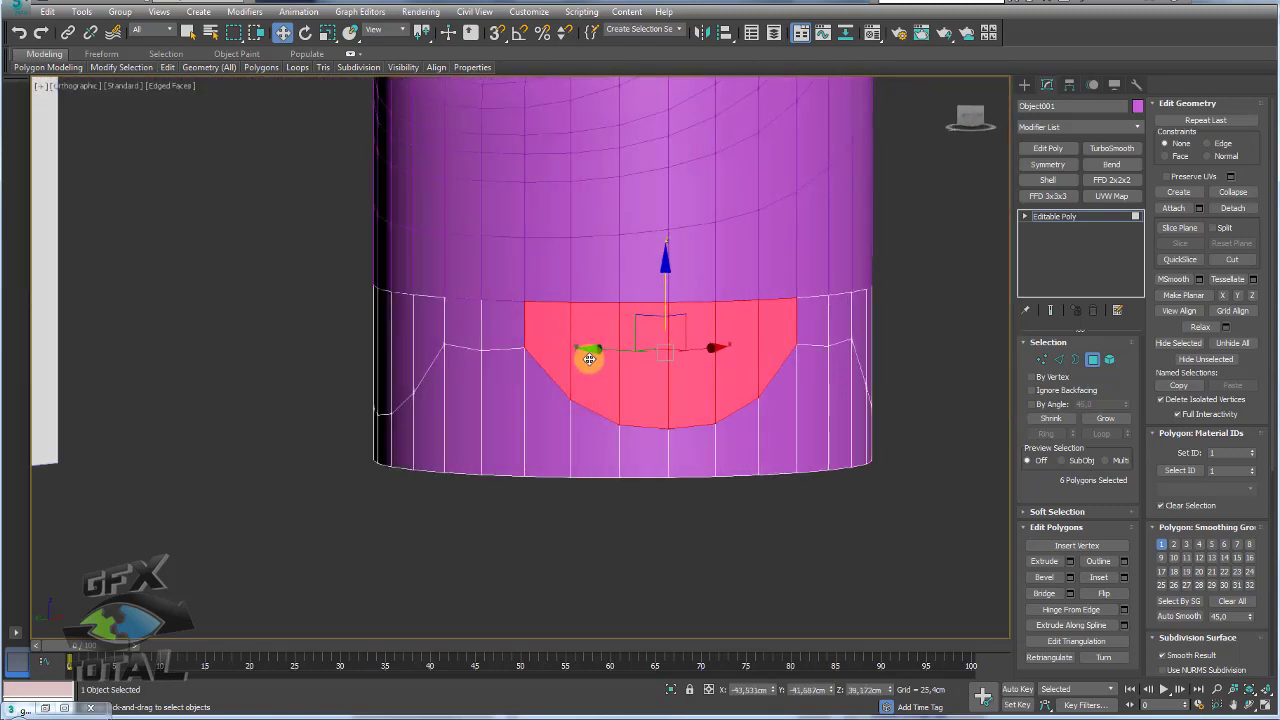
pyautogui.keyDown('alt'); pyautogui.moveTo(767, 312); pyautogui.dragTo(737, 386, button='middle'); pyautogui.keyUp('alt')
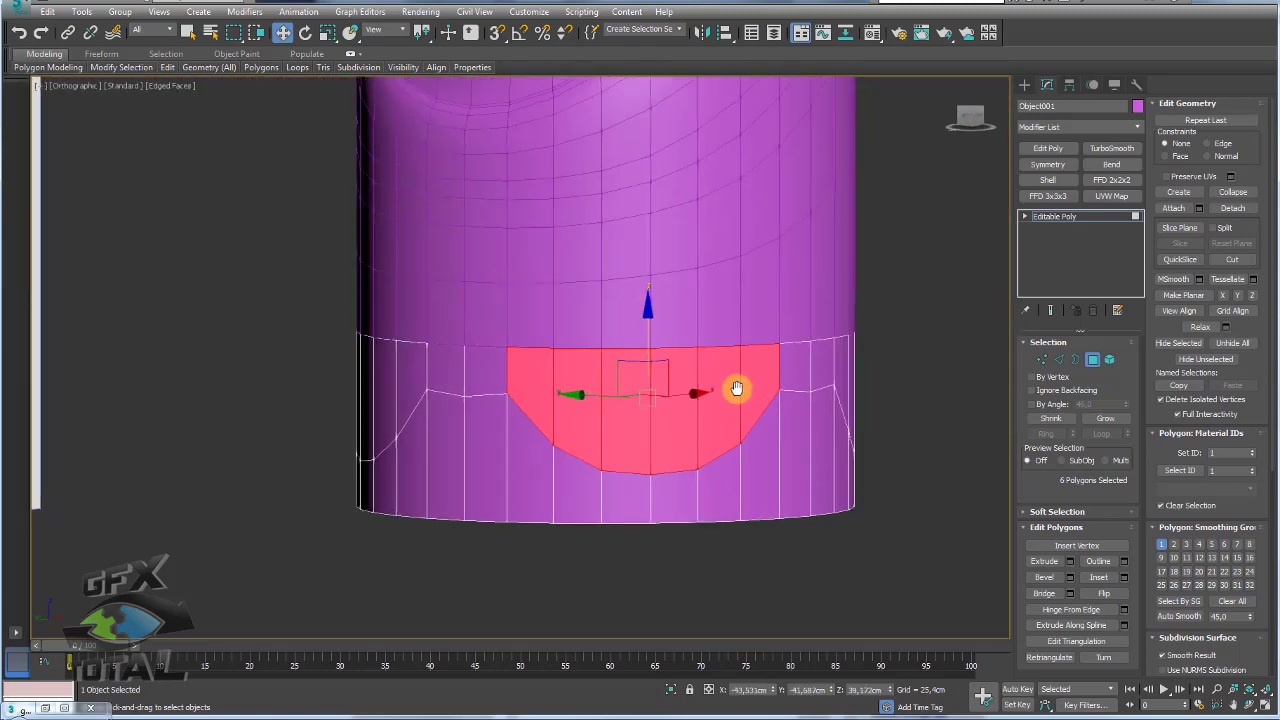
# Step: Attach the base ring Object001 to the flask body Cylinder001
pyautogui.click(1060, 216)
pyautogui.click(715, 302)
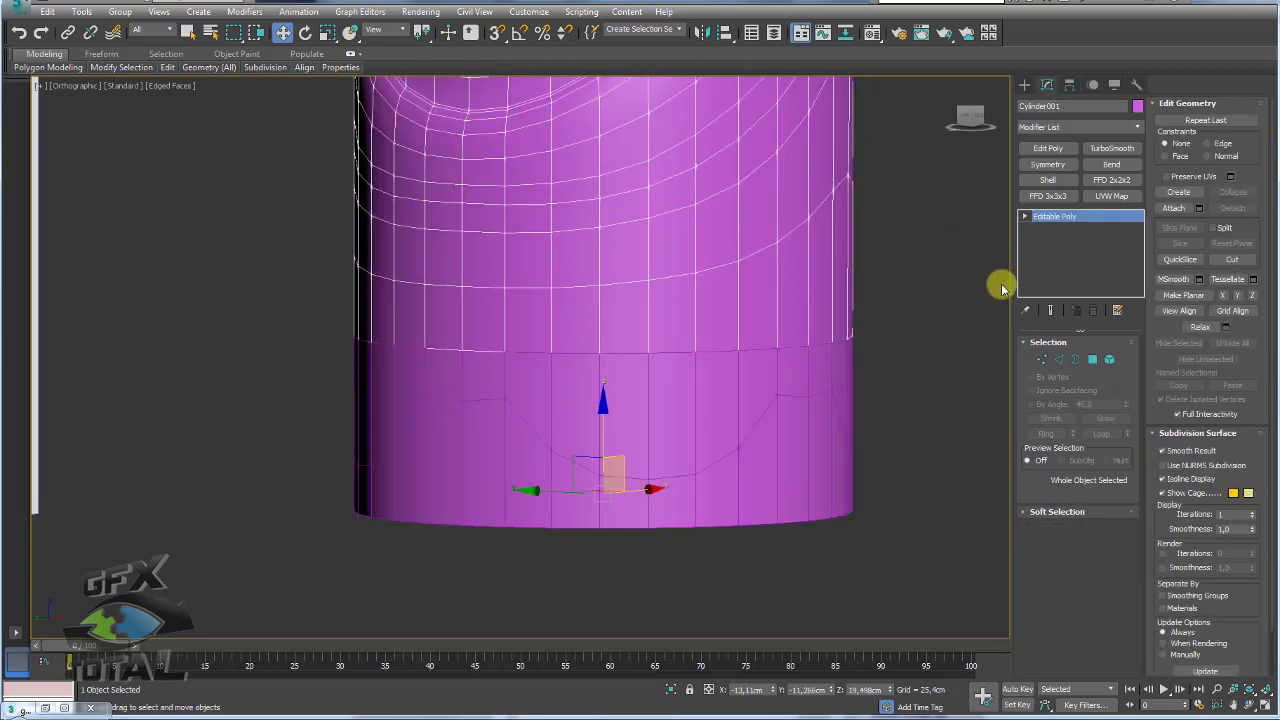
pyautogui.click(758, 428)
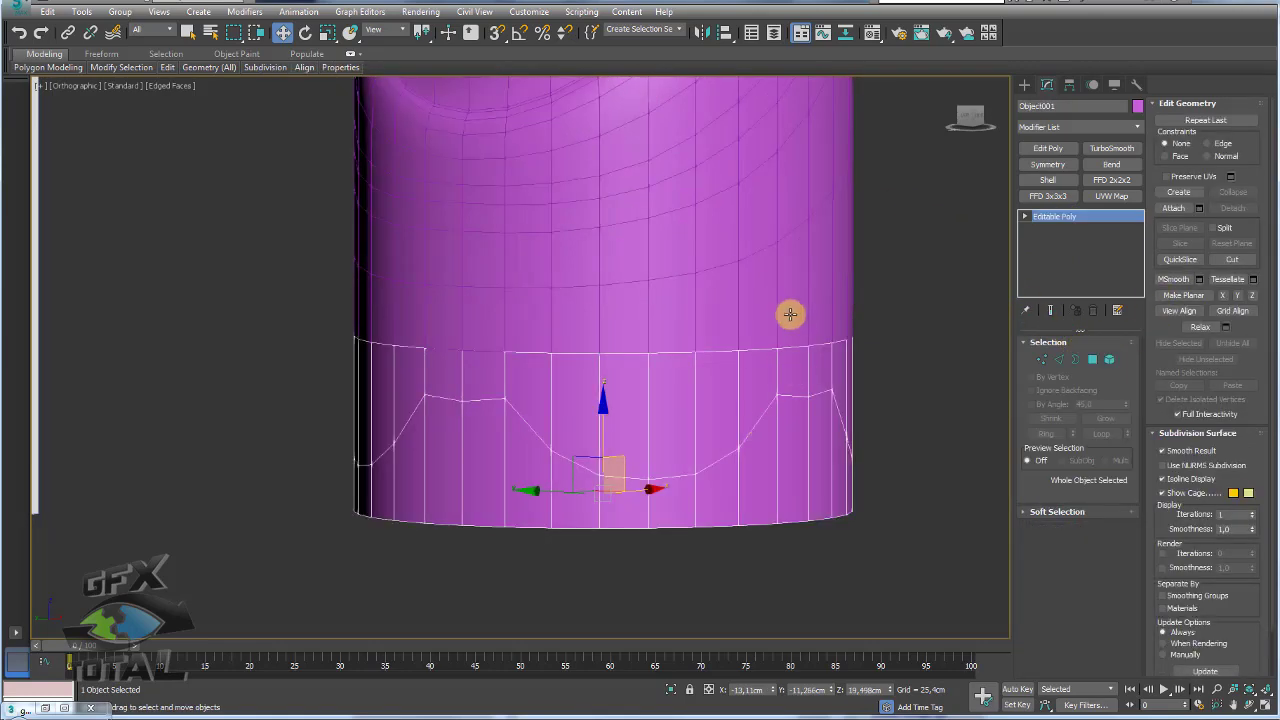
pyautogui.click(791, 314)
pyautogui.click(1173, 208)
pyautogui.click(614, 414)
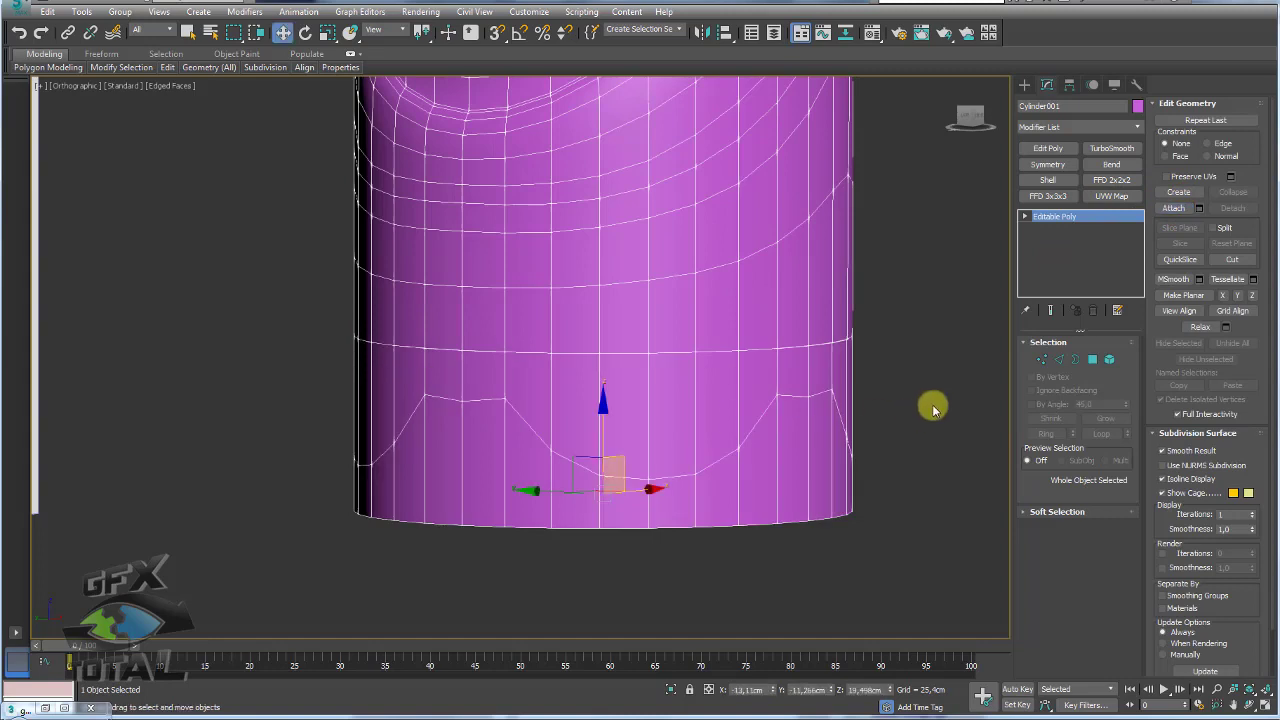
pyautogui.click(1075, 359)
# Step: Select the two border loops along the seam between body and base ring
pyautogui.moveTo(919, 275); pyautogui.dragTo(555, 460)
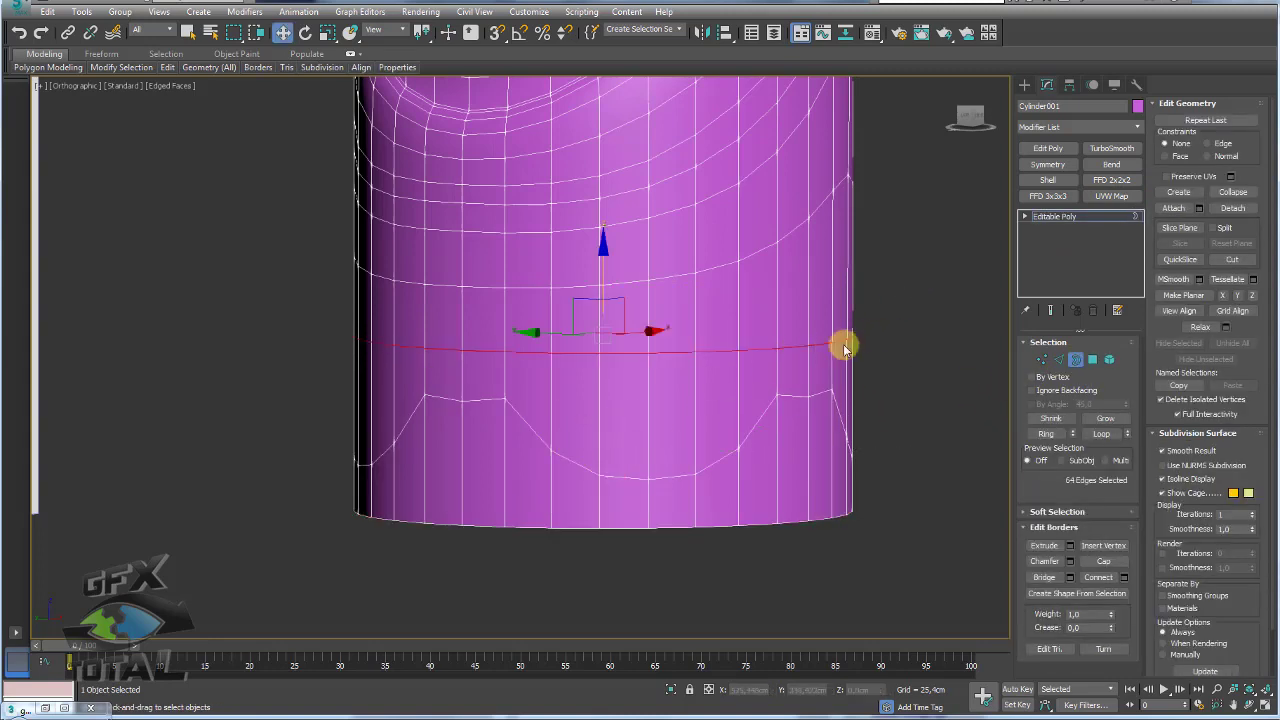
pyautogui.click(729, 357)
pyautogui.click(700, 335)
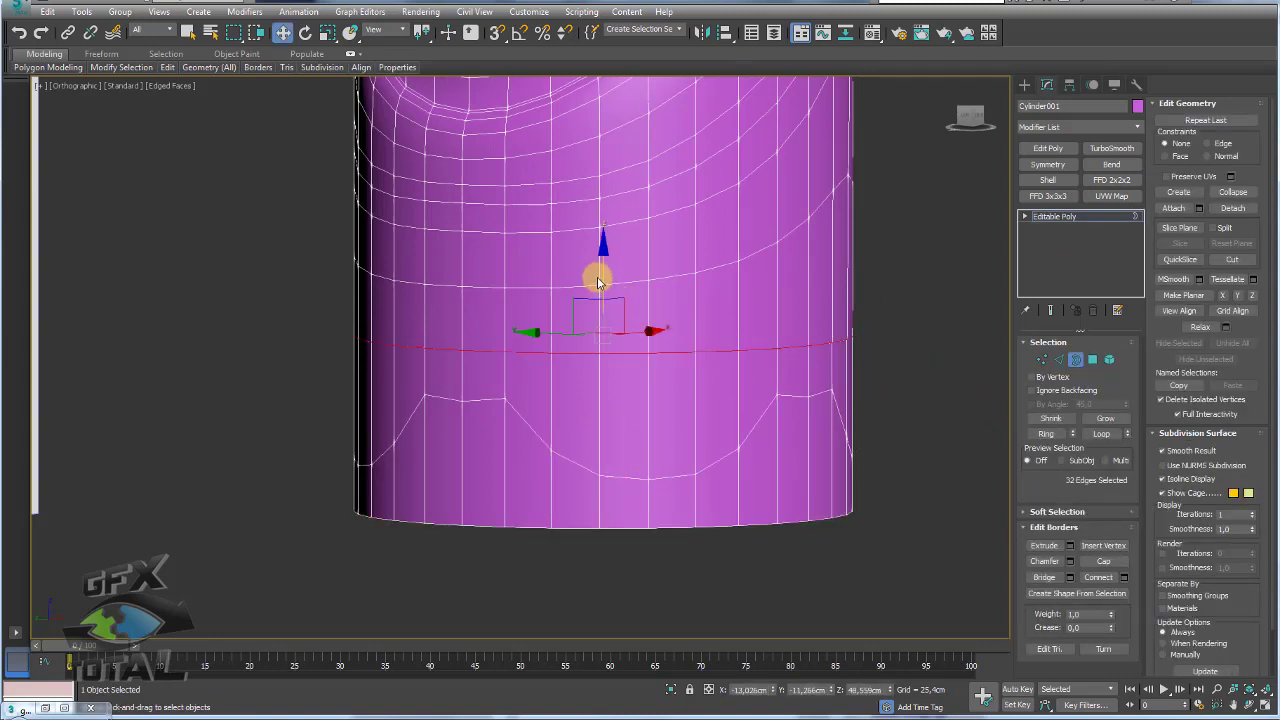
pyautogui.moveTo(603, 309); pyautogui.dragTo(604, 269)
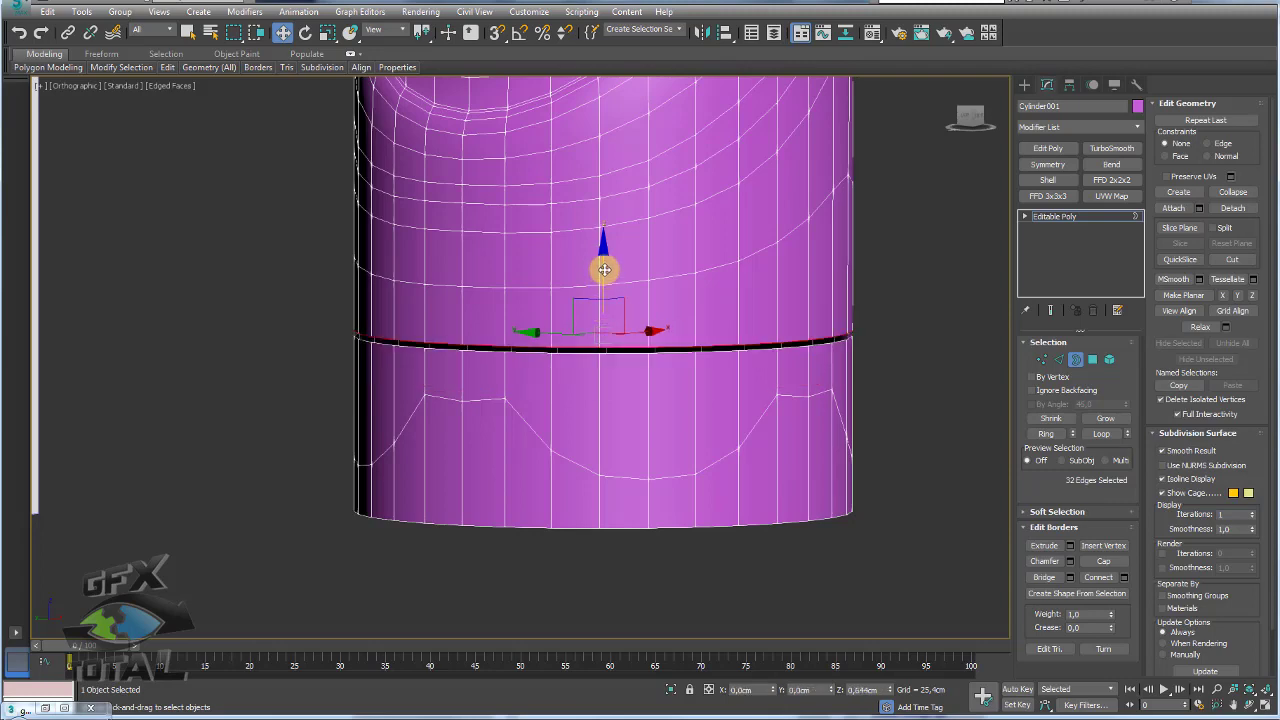
pyautogui.hotkey('ctrl', 'z')
pyautogui.click(1055, 370)
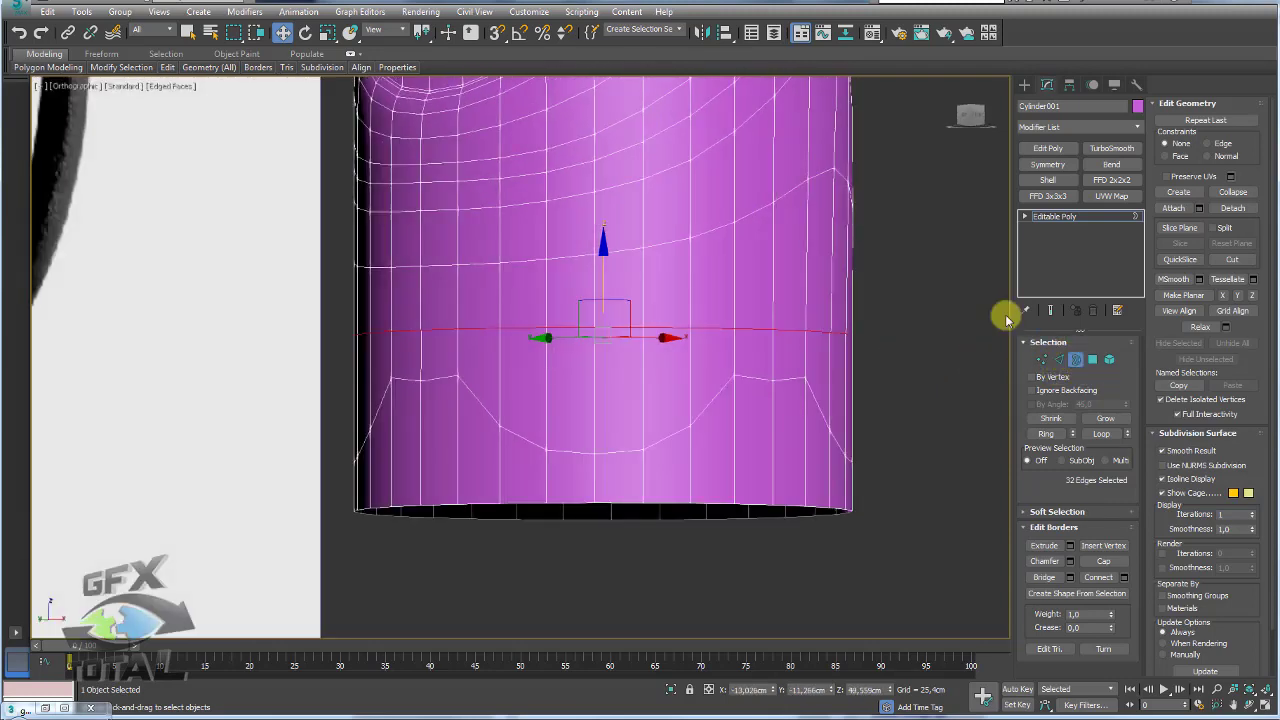
pyautogui.hotkey('ctrl', 'z')
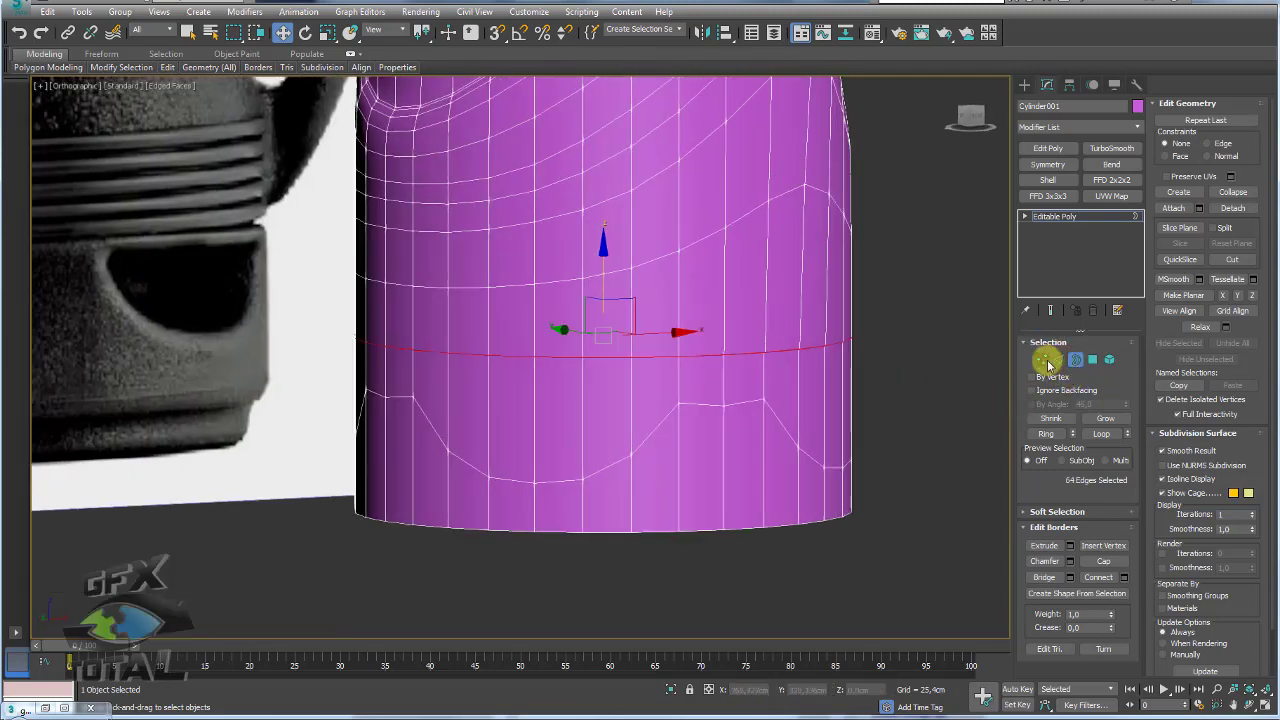
# Step: Weld the seam vertices with a 0.834cm threshold, reducing 742 vertices to 736
pyautogui.keyDown('ctrl'); pyautogui.click(1042, 360); pyautogui.keyUp('ctrl')
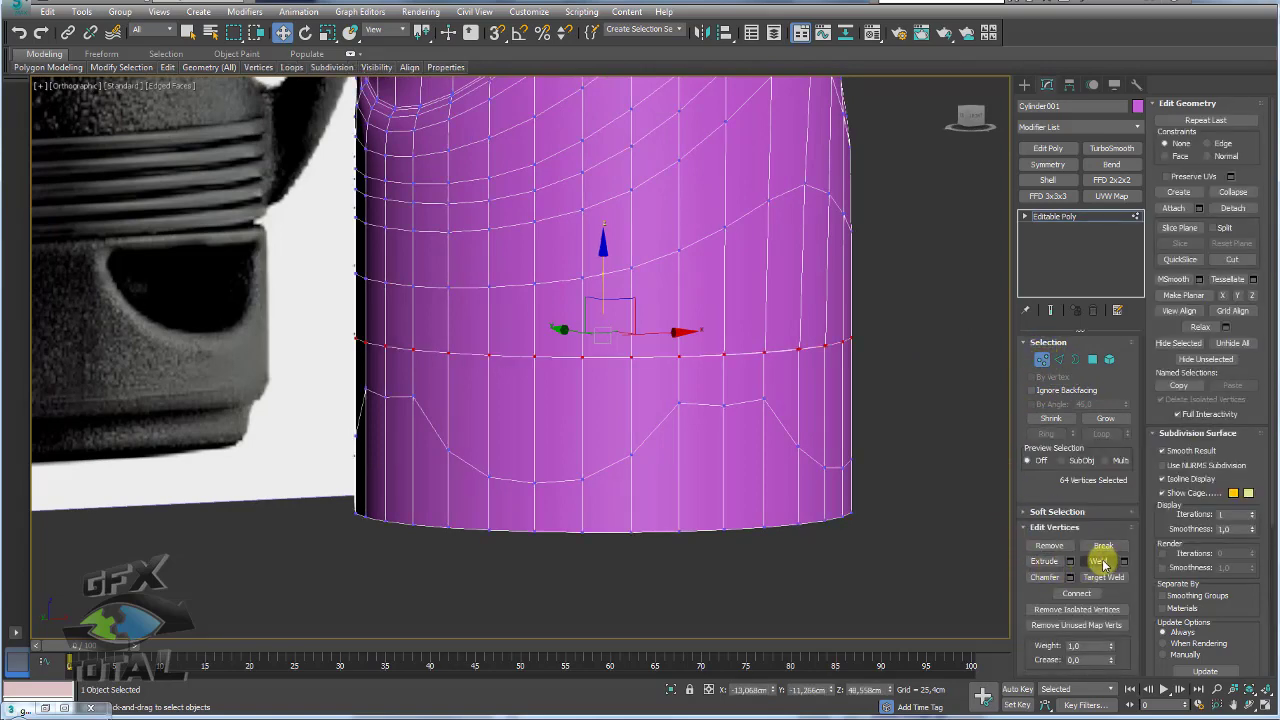
pyautogui.click(1103, 565)
pyautogui.scroll(5, 777, 371)
pyautogui.scroll(2, 851, 363)
pyautogui.scroll(2, 808, 371)
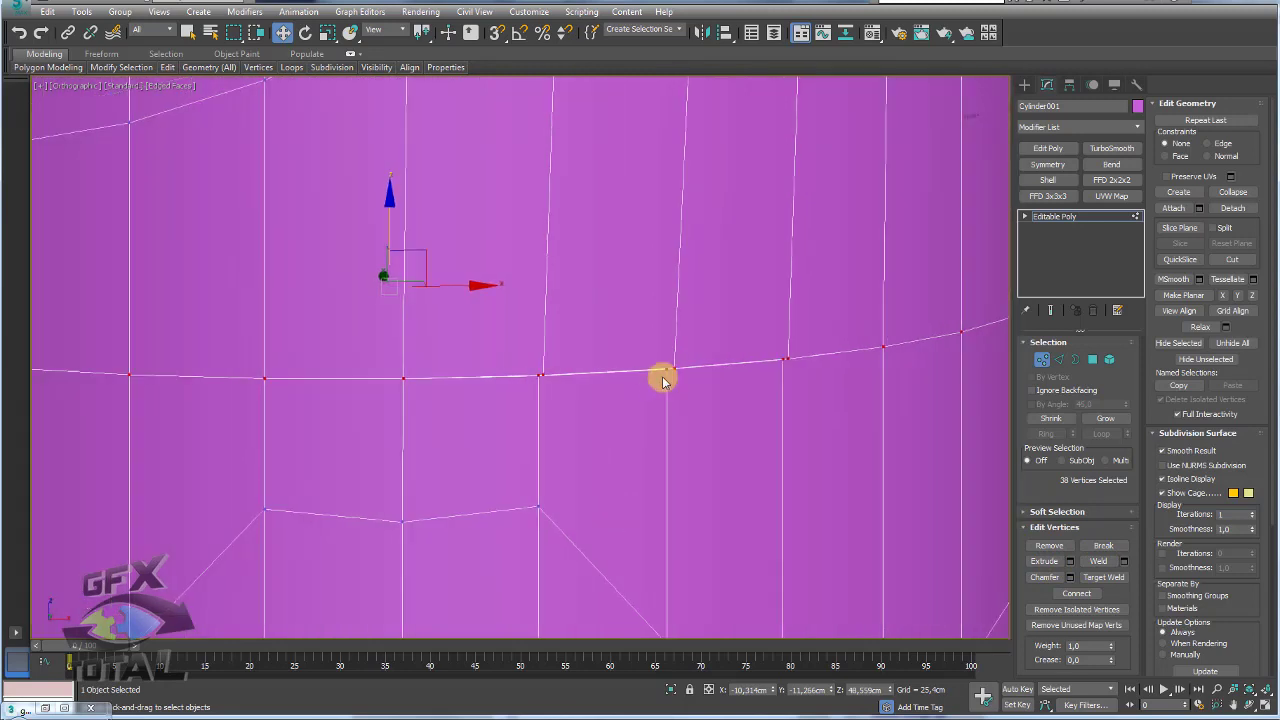
pyautogui.scroll(3, 663, 381)
pyautogui.click(1101, 548)
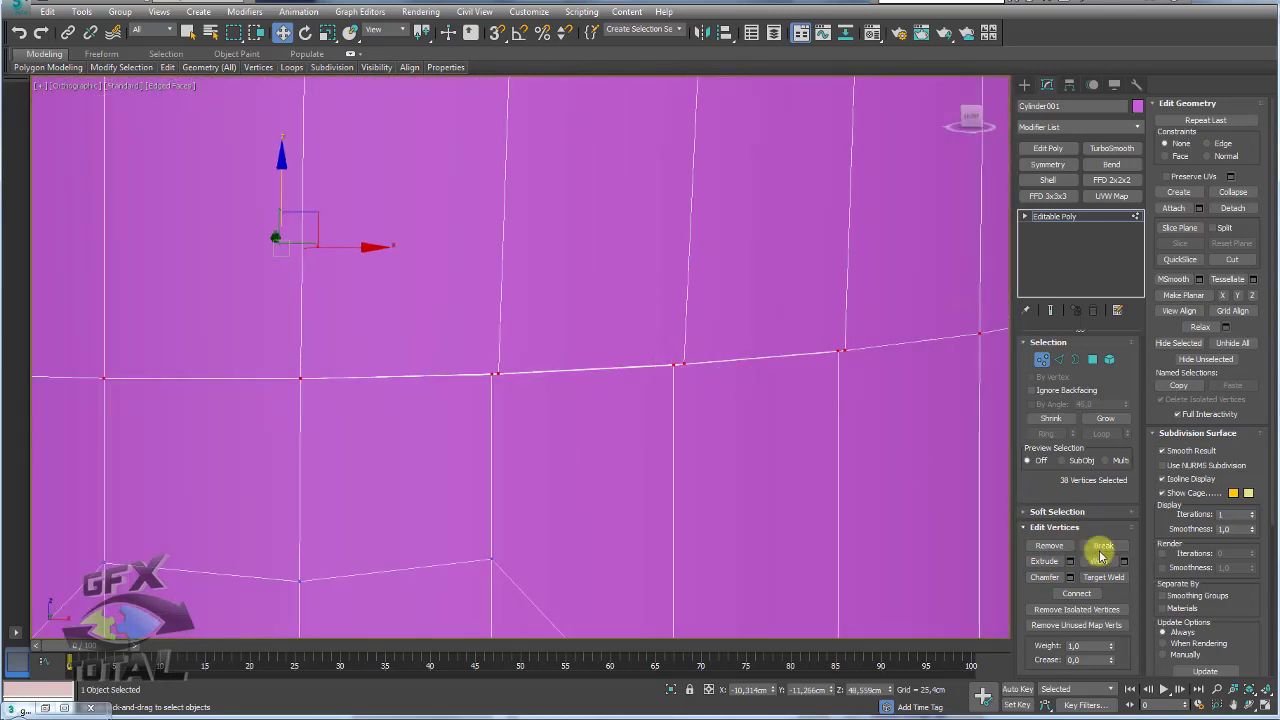
pyautogui.click(1125, 566)
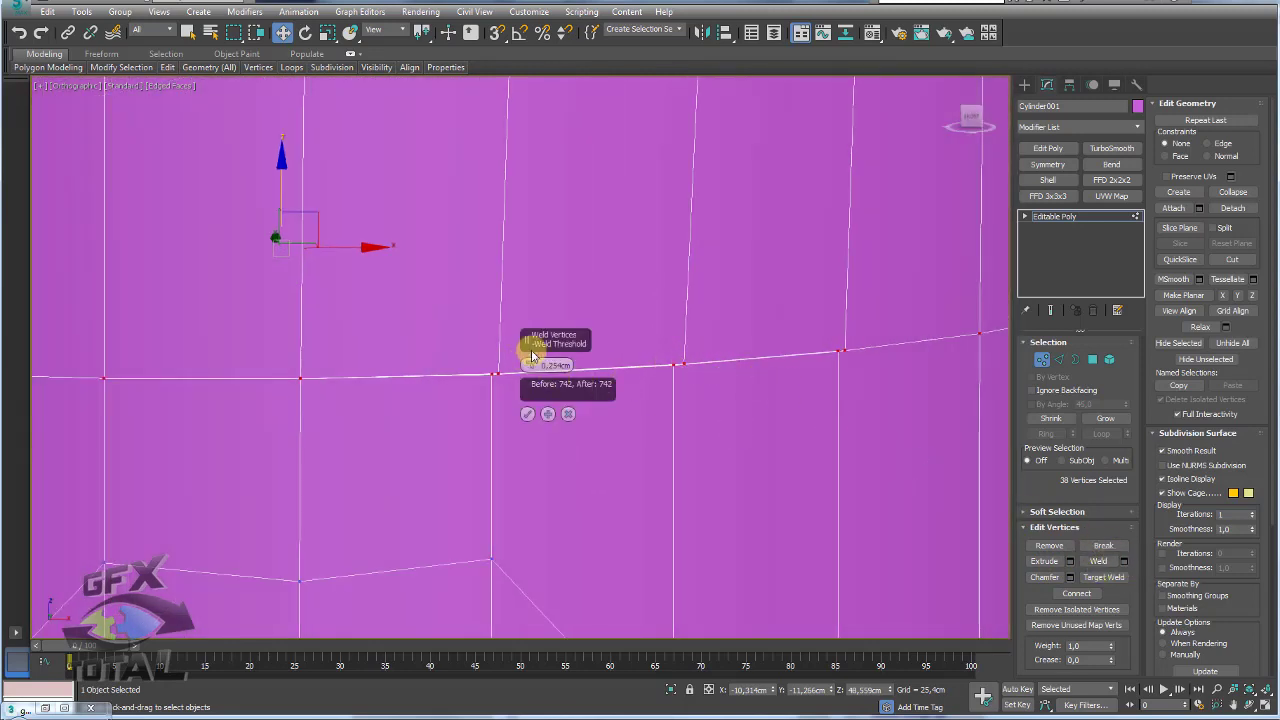
pyautogui.moveTo(532, 340); pyautogui.dragTo(722, 338)
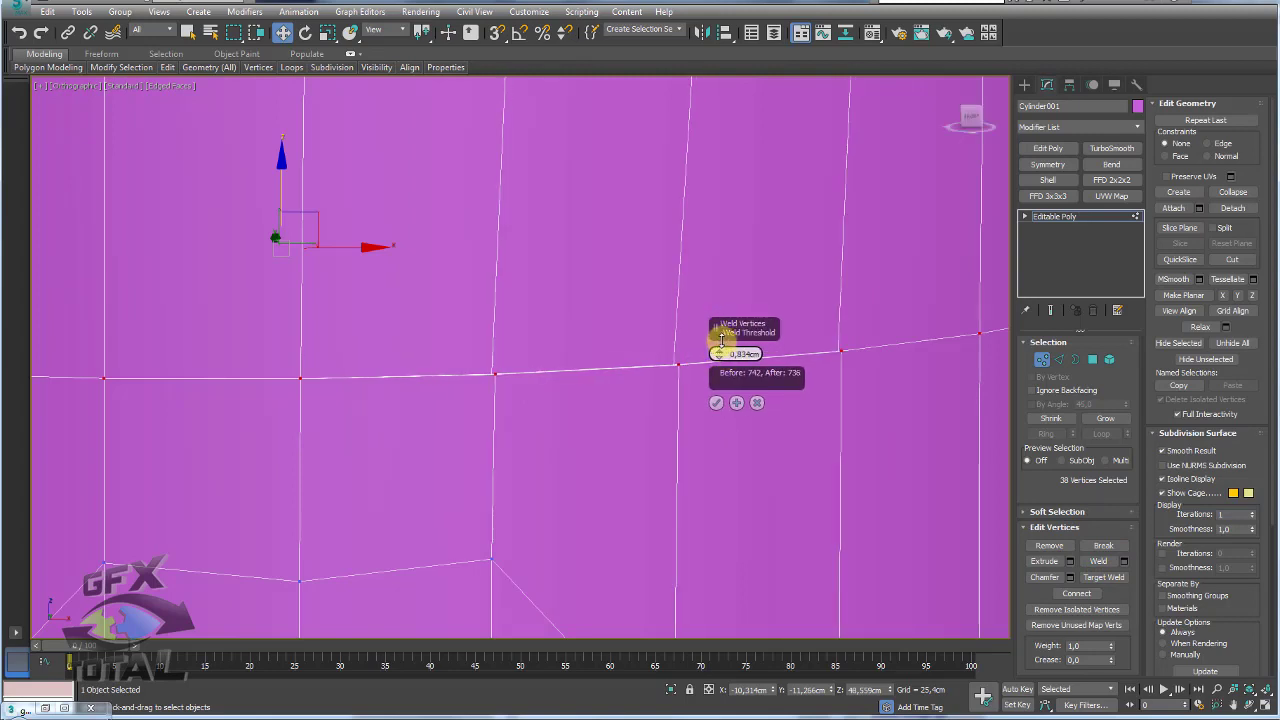
pyautogui.click(716, 402)
# Step: Clear the vertex selection and return to Polygon mode
pyautogui.scroll(-2, 705, 392)
pyautogui.scroll(-5, 686, 343)
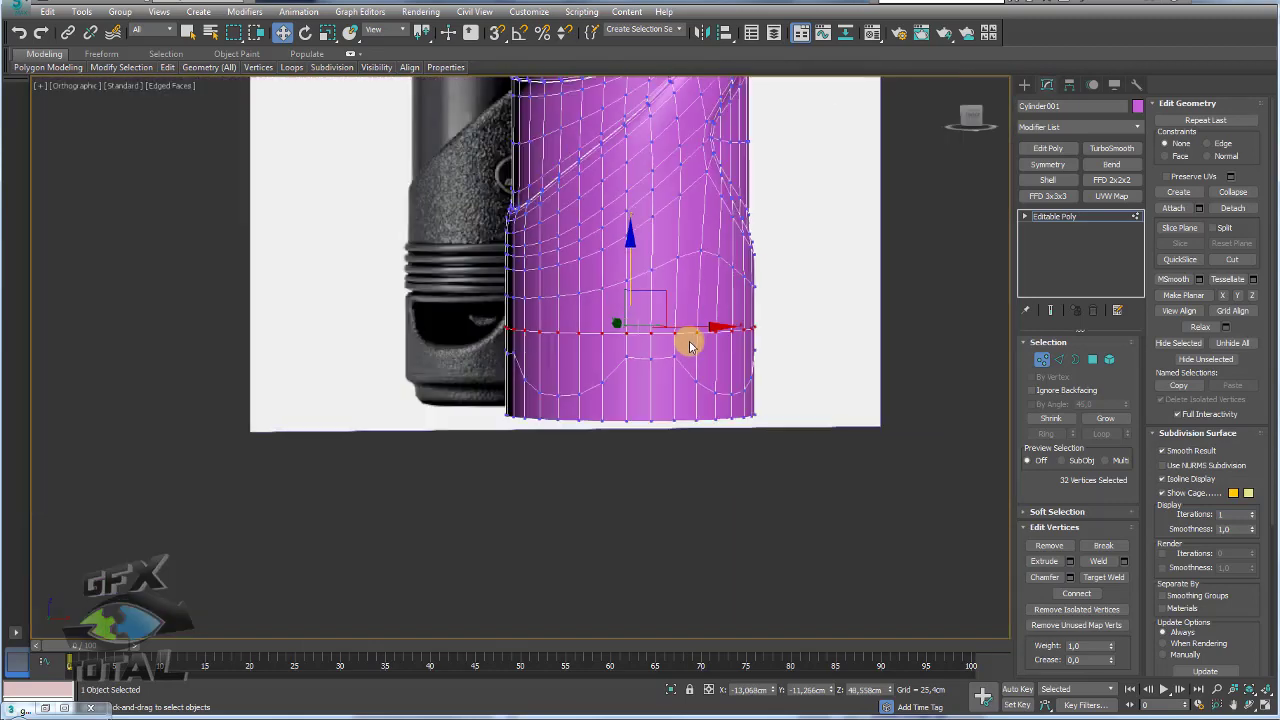
pyautogui.scroll(-3, 720, 350)
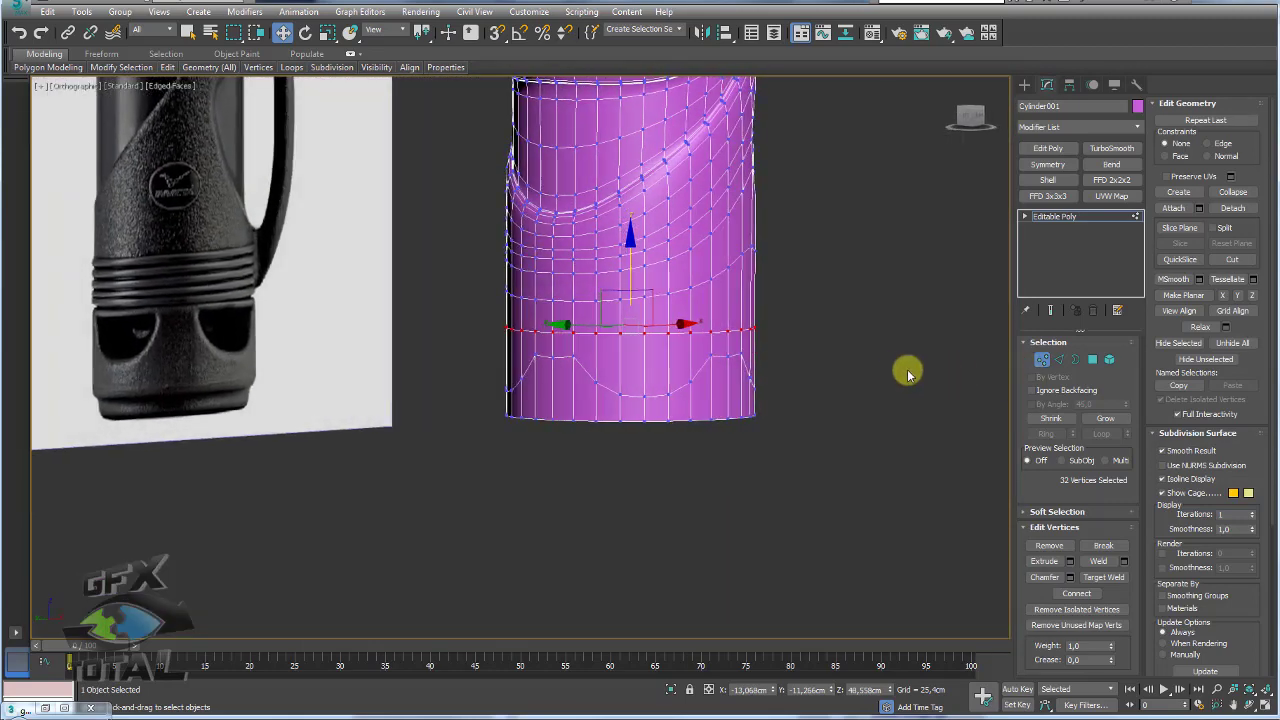
pyautogui.click(905, 368)
pyautogui.click(1092, 359)
pyautogui.click(594, 366)
# Step: Select the faces of the first notched panels around the flask base
pyautogui.keyDown('alt'); pyautogui.moveTo(594, 366); pyautogui.dragTo(549, 382, button='middle'); pyautogui.keyUp('alt')
pyautogui.keyDown('ctrl'); pyautogui.click(528, 364); pyautogui.keyUp('ctrl')
pyautogui.keyDown('ctrl'); pyautogui.click(509, 363); pyautogui.keyUp('ctrl')
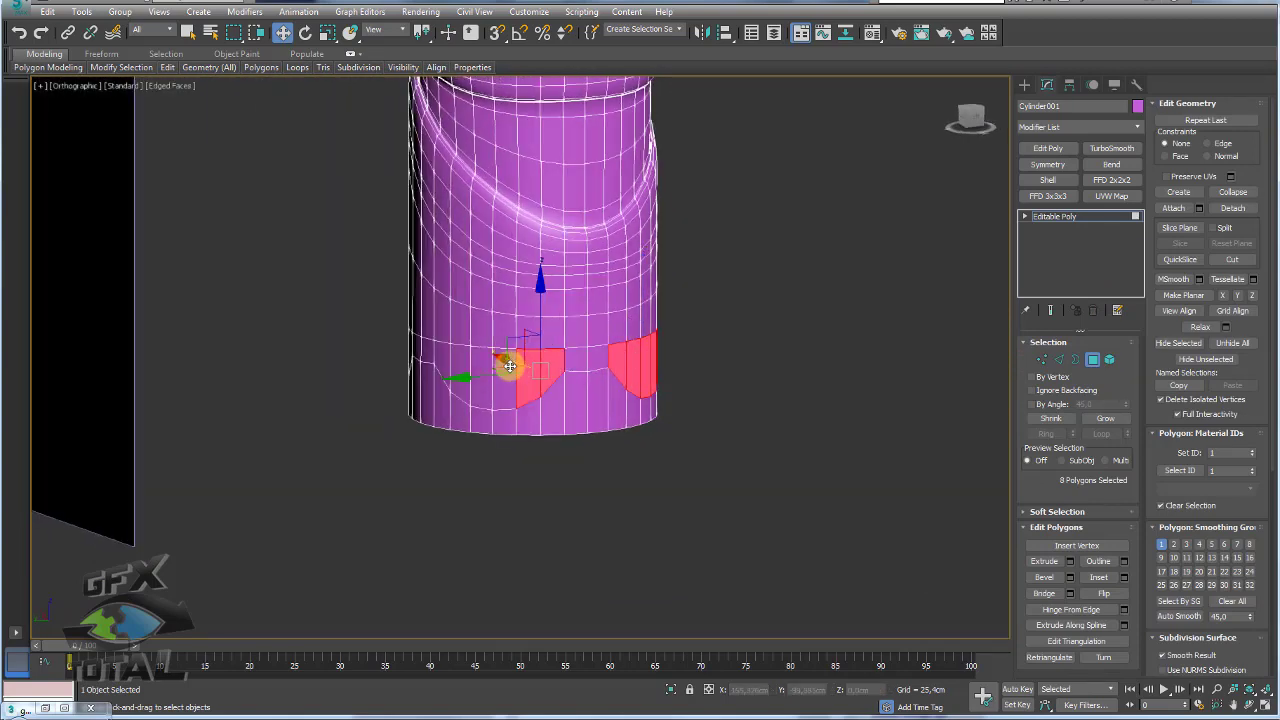
pyautogui.keyDown('ctrl'); pyautogui.click(491, 366); pyautogui.keyUp('ctrl')
pyautogui.keyDown('ctrl'); pyautogui.click(474, 364); pyautogui.keyUp('ctrl')
pyautogui.keyDown('ctrl'); pyautogui.click(458, 365); pyautogui.keyUp('ctrl')
pyautogui.keyDown('ctrl'); pyautogui.click(443, 368); pyautogui.keyUp('ctrl')
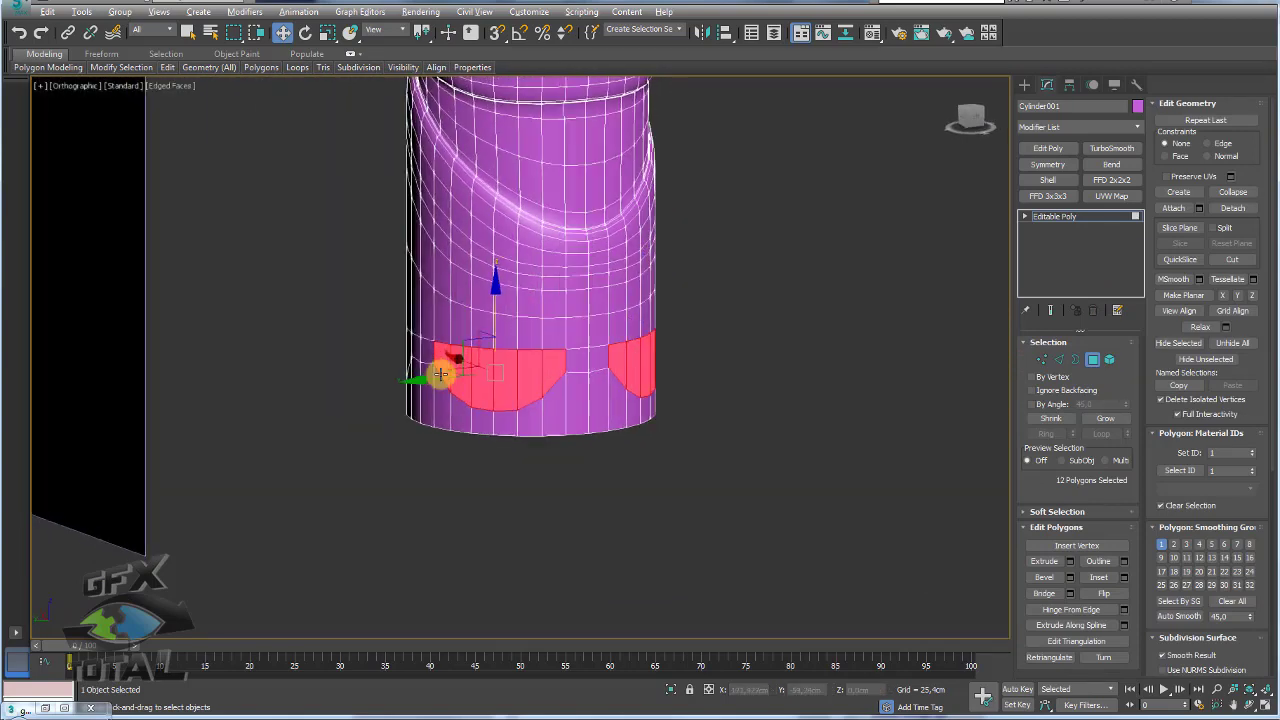
pyautogui.moveTo(443, 371)
pyautogui.keyDown('alt'); pyautogui.mouseDown(button='middle')
pyautogui.moveTo(606, 366)
pyautogui.moveTo(613, 381)
pyautogui.mouseUp(button='middle'); pyautogui.keyUp('alt')
pyautogui.keyDown('ctrl'); pyautogui.click(600, 380); pyautogui.keyUp('ctrl')
pyautogui.keyDown('ctrl'); pyautogui.click(580, 380); pyautogui.keyUp('ctrl')
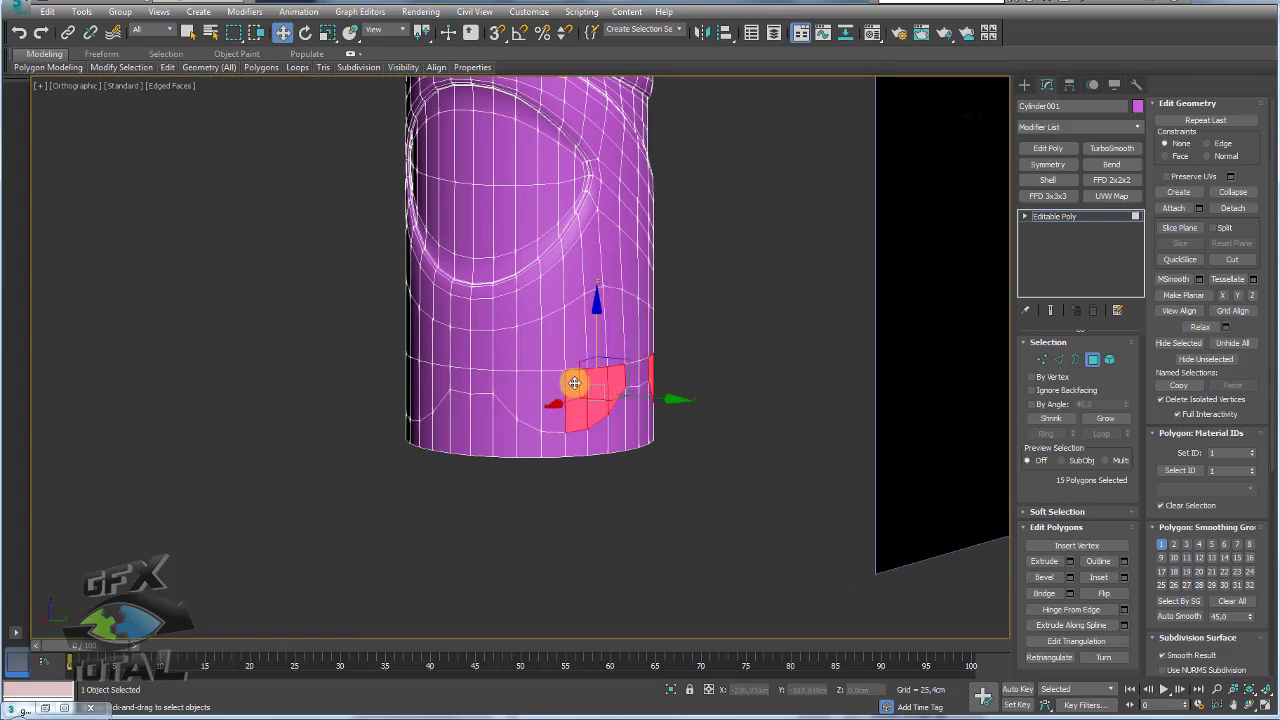
pyautogui.keyDown('ctrl'); pyautogui.click(556, 382); pyautogui.keyUp('ctrl')
pyautogui.keyDown('ctrl'); pyautogui.click(538, 383); pyautogui.keyUp('ctrl')
pyautogui.keyDown('ctrl'); pyautogui.click(518, 384); pyautogui.keyUp('ctrl')
# Step: Add the remaining notched panel faces to complete the 24-face selection
pyautogui.moveTo(512, 384)
pyautogui.keyDown('alt'); pyautogui.mouseDown(button='middle')
pyautogui.moveTo(497, 383)
pyautogui.moveTo(531, 391)
pyautogui.mouseUp(button='middle'); pyautogui.keyUp('alt')
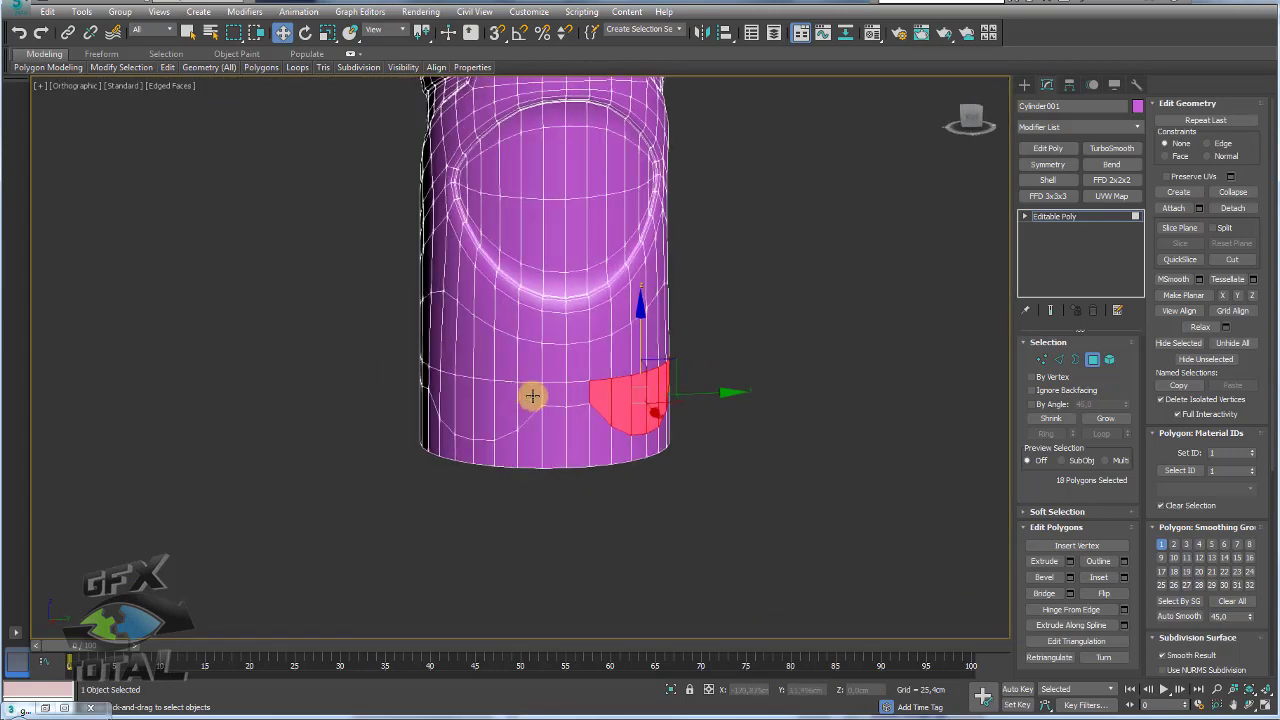
pyautogui.keyDown('ctrl'); pyautogui.click(529, 392); pyautogui.keyUp('ctrl')
pyautogui.keyDown('ctrl'); pyautogui.click(512, 395); pyautogui.keyUp('ctrl')
pyautogui.keyDown('ctrl'); pyautogui.click(496, 395); pyautogui.keyUp('ctrl')
pyautogui.keyDown('ctrl'); pyautogui.click(478, 395); pyautogui.keyUp('ctrl')
pyautogui.keyDown('ctrl'); pyautogui.click(459, 394); pyautogui.keyUp('ctrl')
pyautogui.keyDown('ctrl'); pyautogui.click(446, 394); pyautogui.keyUp('ctrl')
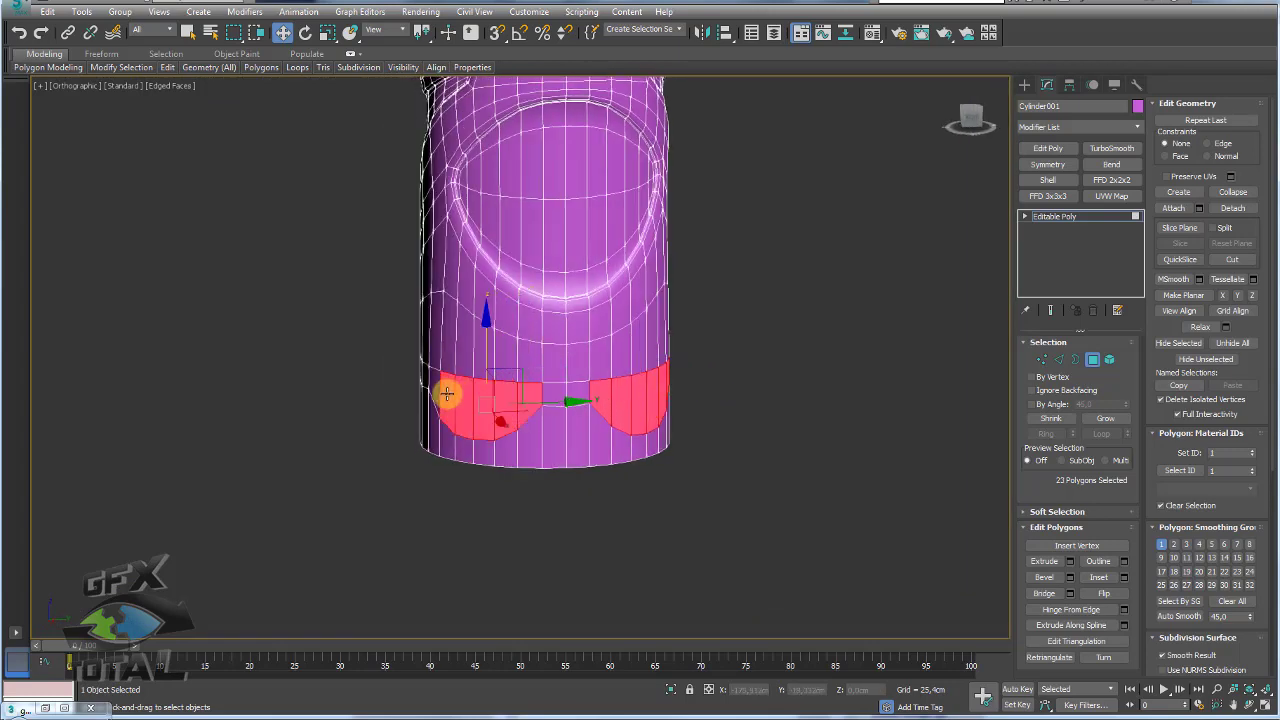
pyautogui.moveTo(439, 391)
pyautogui.keyDown('alt'); pyautogui.mouseDown(button='middle')
pyautogui.moveTo(528, 417)
pyautogui.moveTo(643, 403)
pyautogui.moveTo(877, 434)
pyautogui.mouseUp(button='middle'); pyautogui.keyUp('alt')
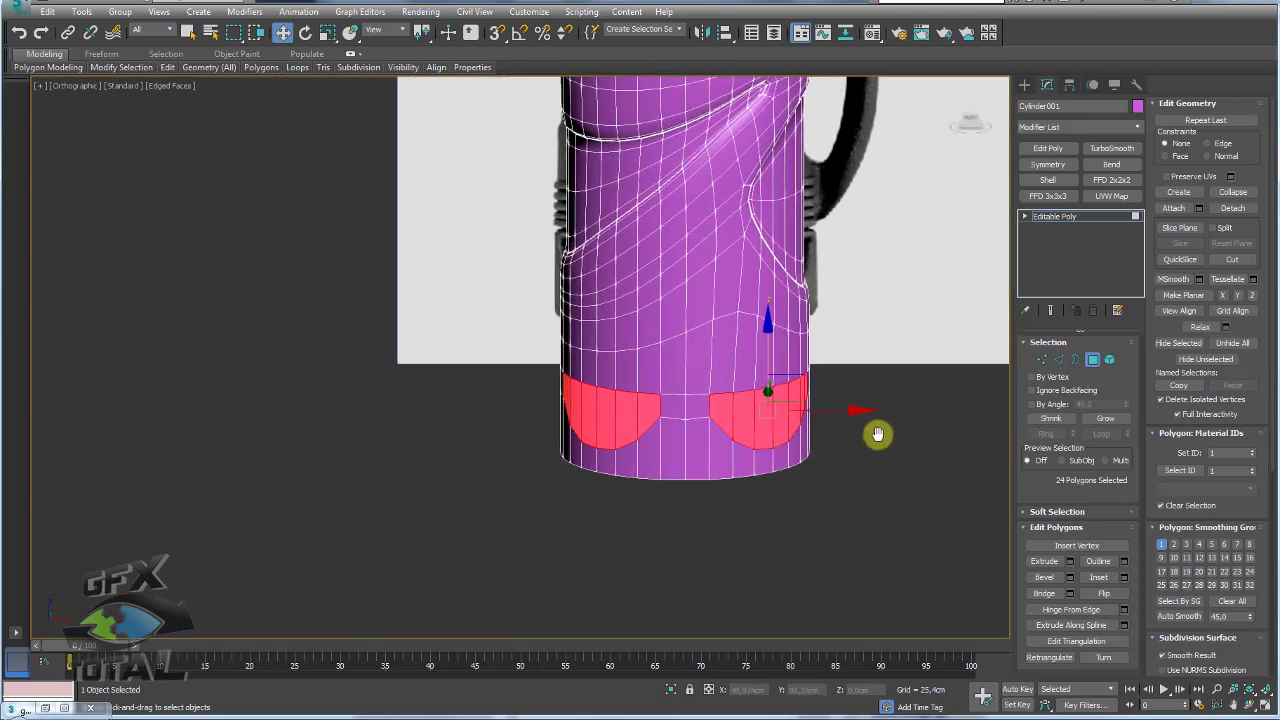
pyautogui.scroll(3, 920, 470)
# Step: Inset the selected panel faces by about 1.29cm
pyautogui.click(1124, 577)
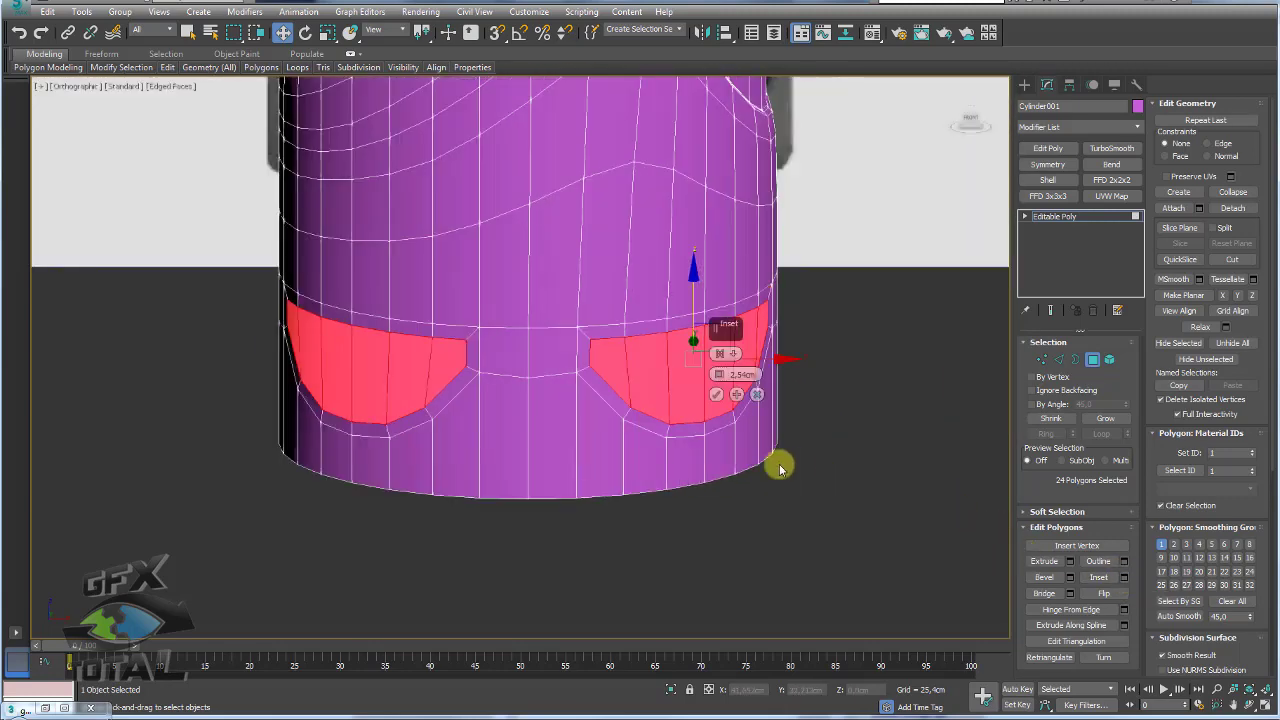
pyautogui.keyDown('alt'); pyautogui.moveTo(777, 463); pyautogui.dragTo(675, 367, button='middle'); pyautogui.keyUp('alt')
pyautogui.moveTo(722, 372); pyautogui.dragTo(735, 366)
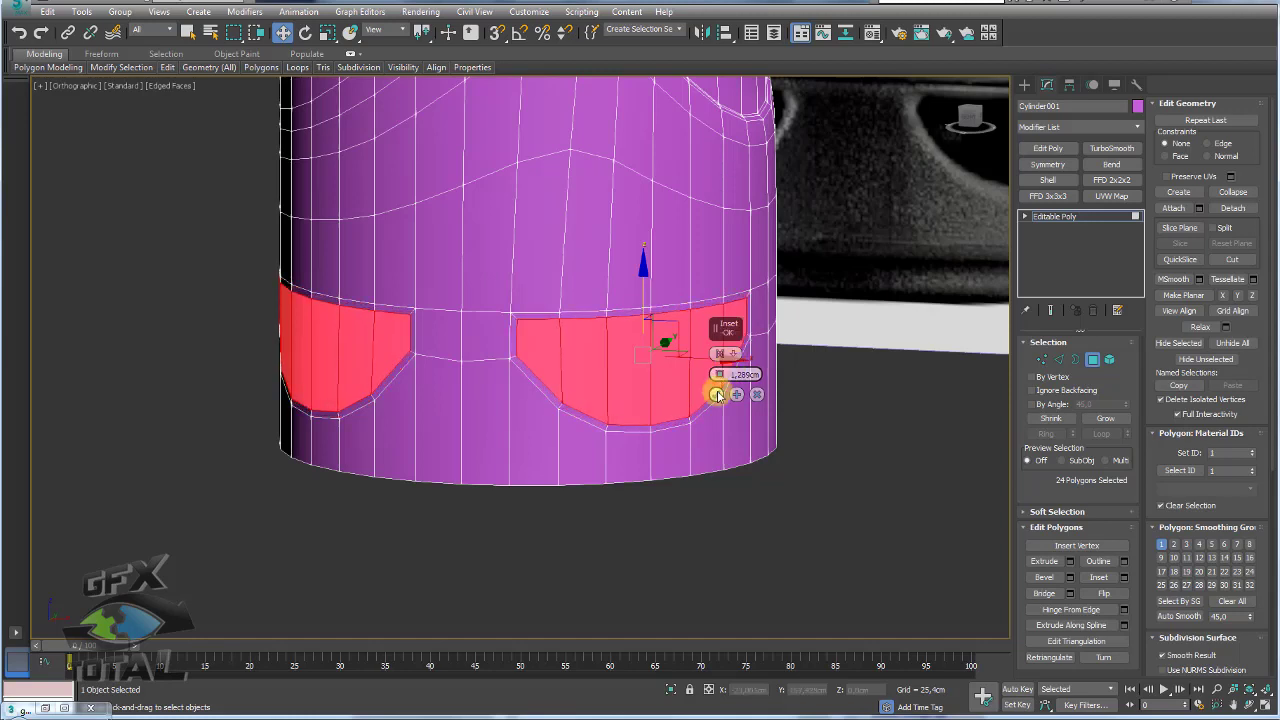
pyautogui.click(716, 394)
# Step: Bevel the panels inward with height -10.959cm and outline -2.927cm
pyautogui.click(1070, 577)
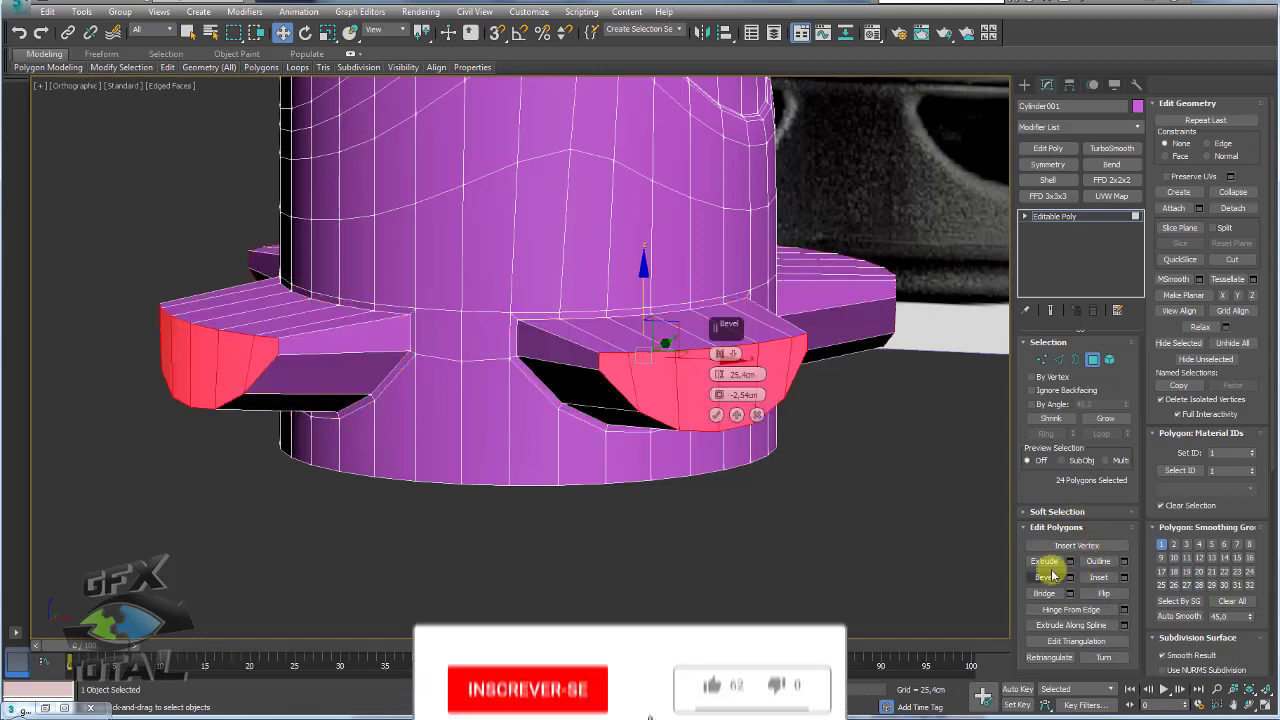
pyautogui.moveTo(719, 378); pyautogui.dragTo(737, 566)
pyautogui.moveTo(718, 394); pyautogui.dragTo(718, 400)
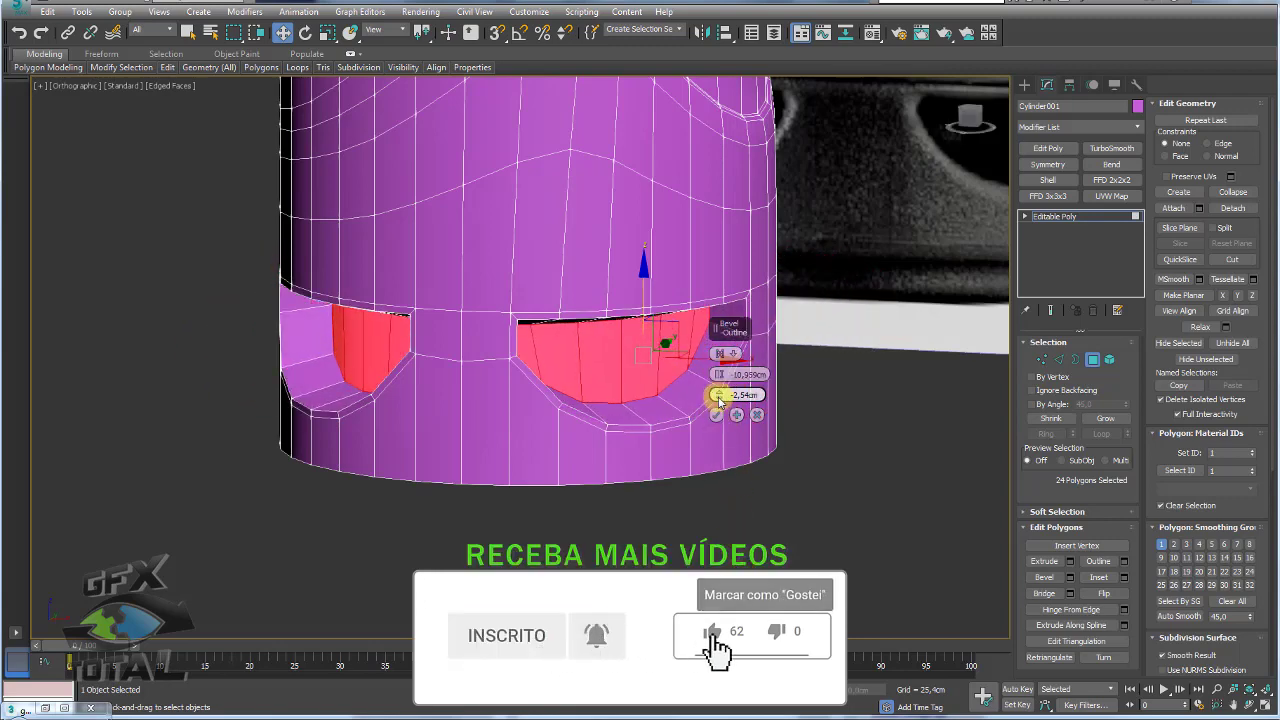
pyautogui.click(716, 414)
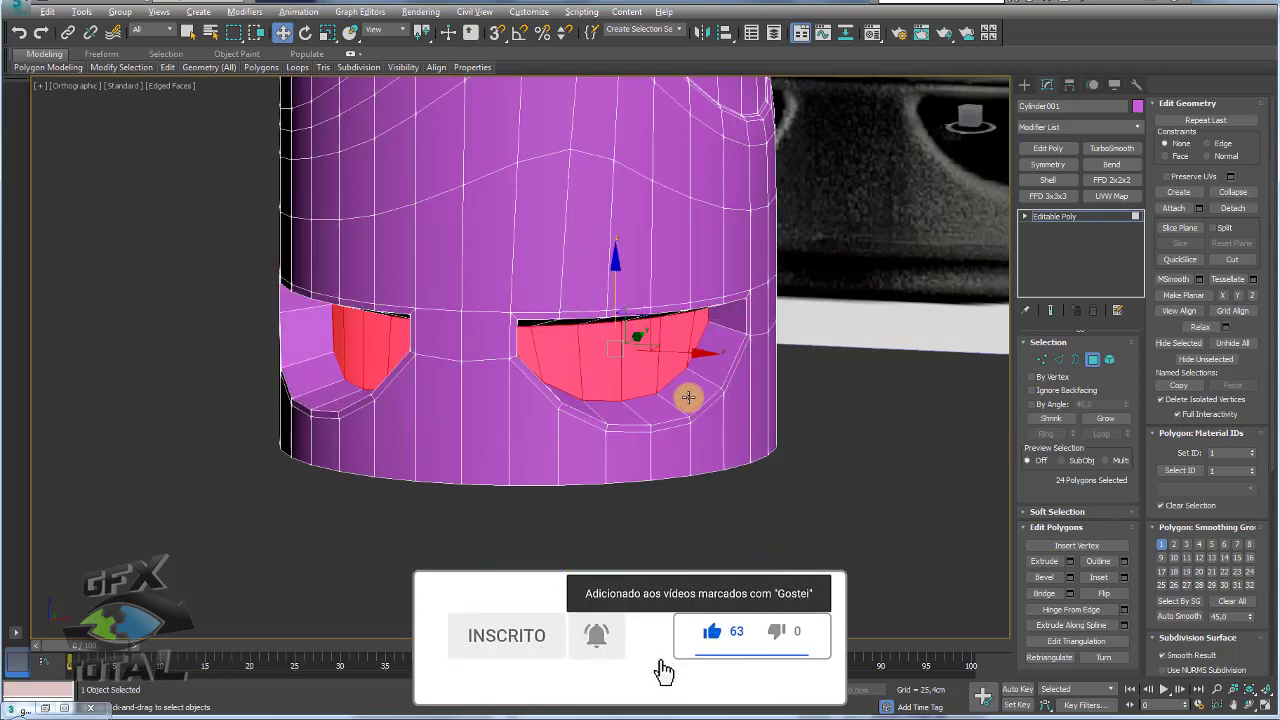
pyautogui.keyDown('alt'); pyautogui.moveTo(686, 394); pyautogui.dragTo(571, 286, button='middle'); pyautogui.keyUp('alt')
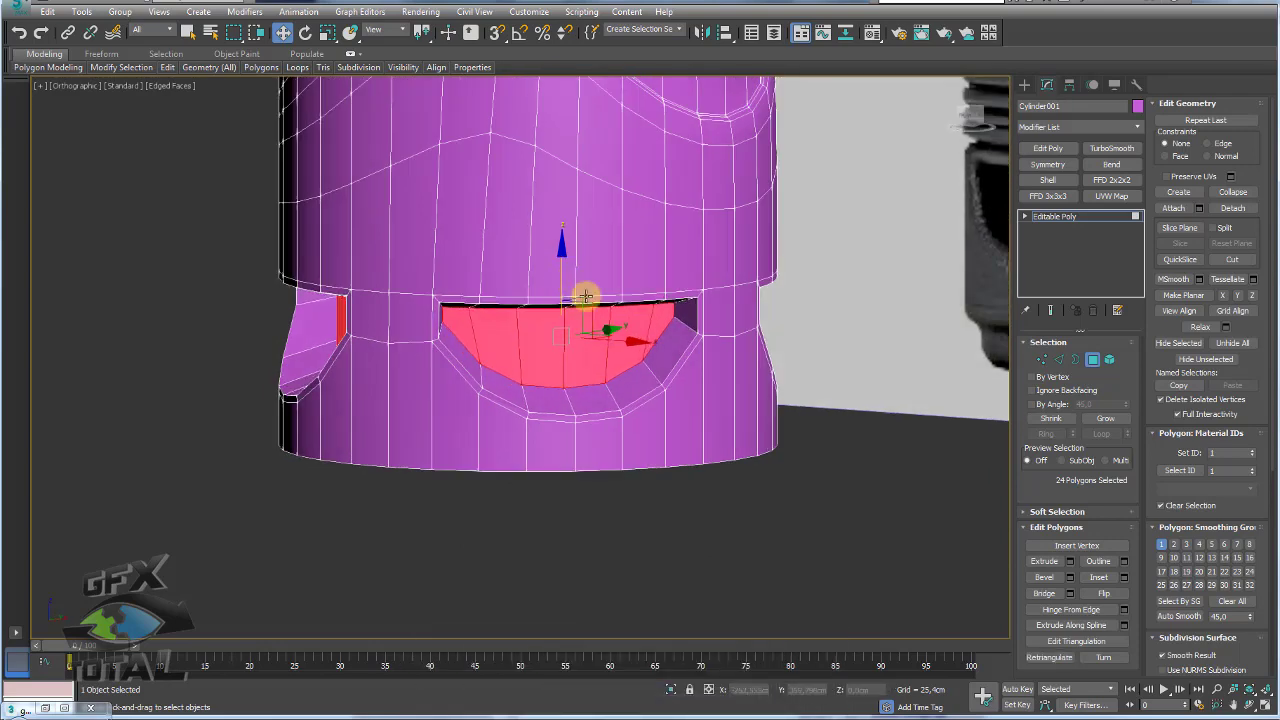
# Step: From below the flask, set the pivot to Use Selection Center and activate Select and Uniform Scale
pyautogui.keyDown('alt'); pyautogui.moveTo(611, 354); pyautogui.dragTo(617, 251, button='middle'); pyautogui.keyUp('alt')
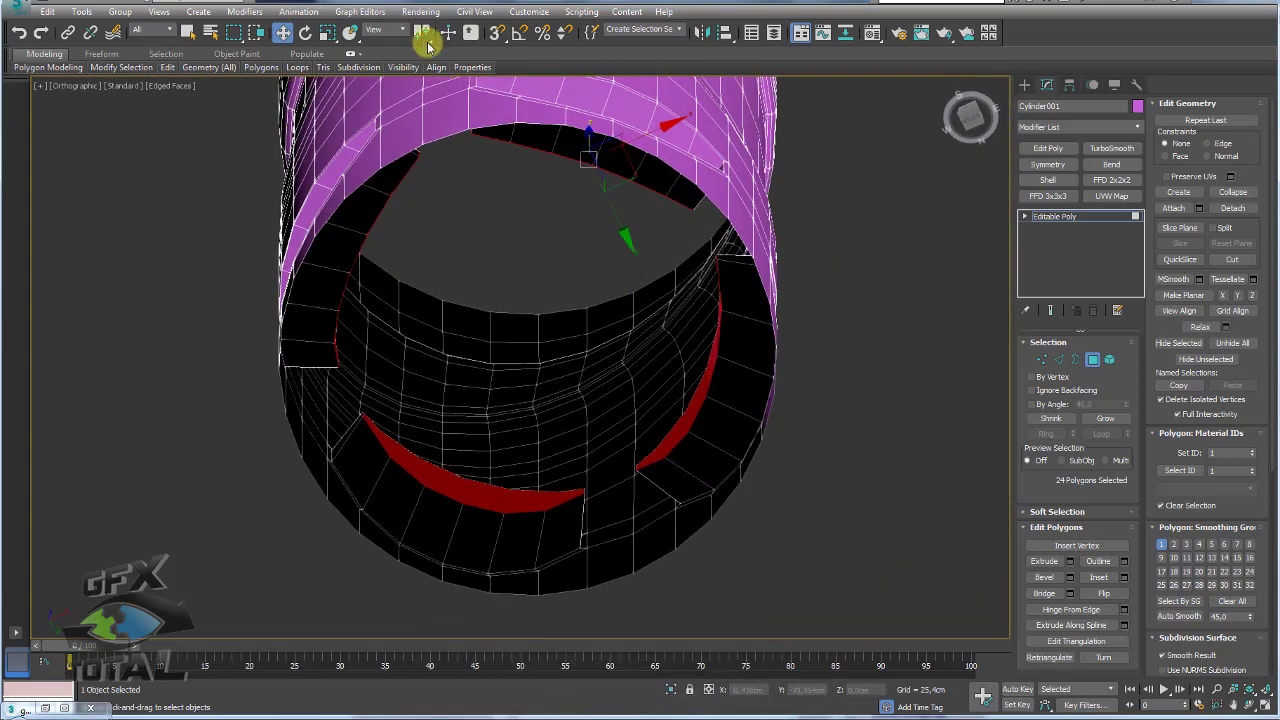
pyautogui.moveTo(420, 32); pyautogui.dragTo(422, 80)
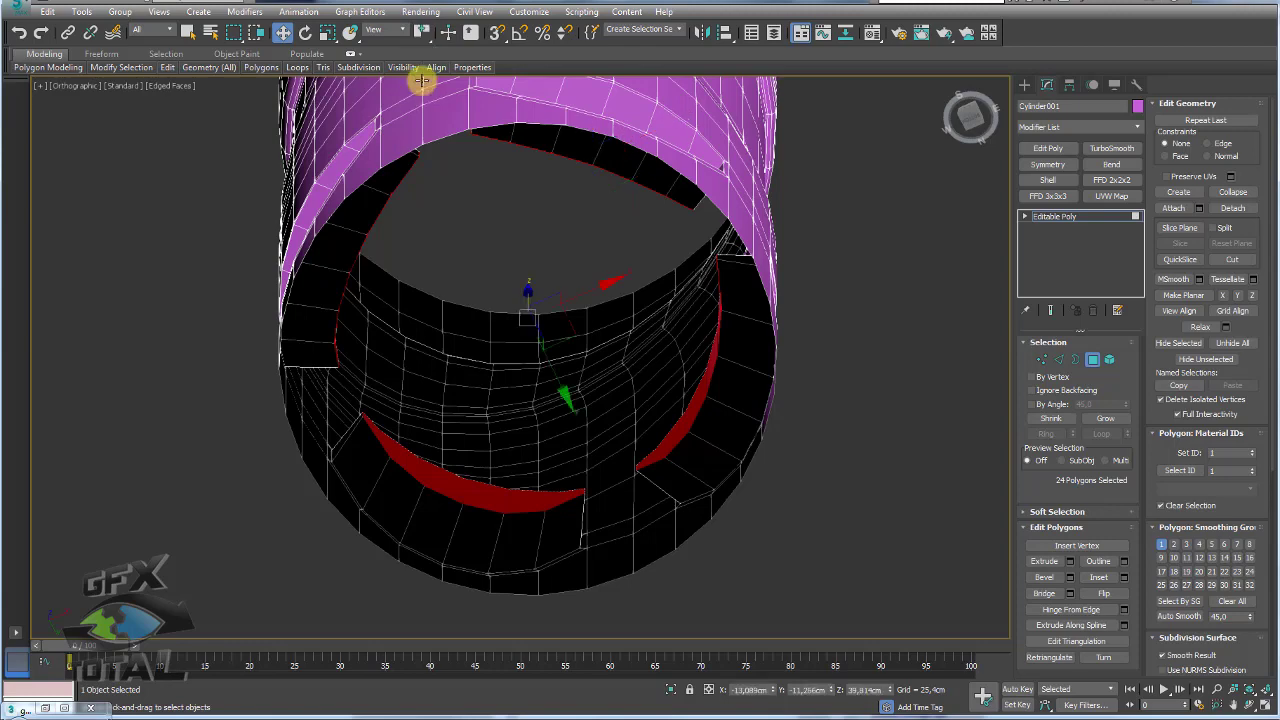
pyautogui.press('r')
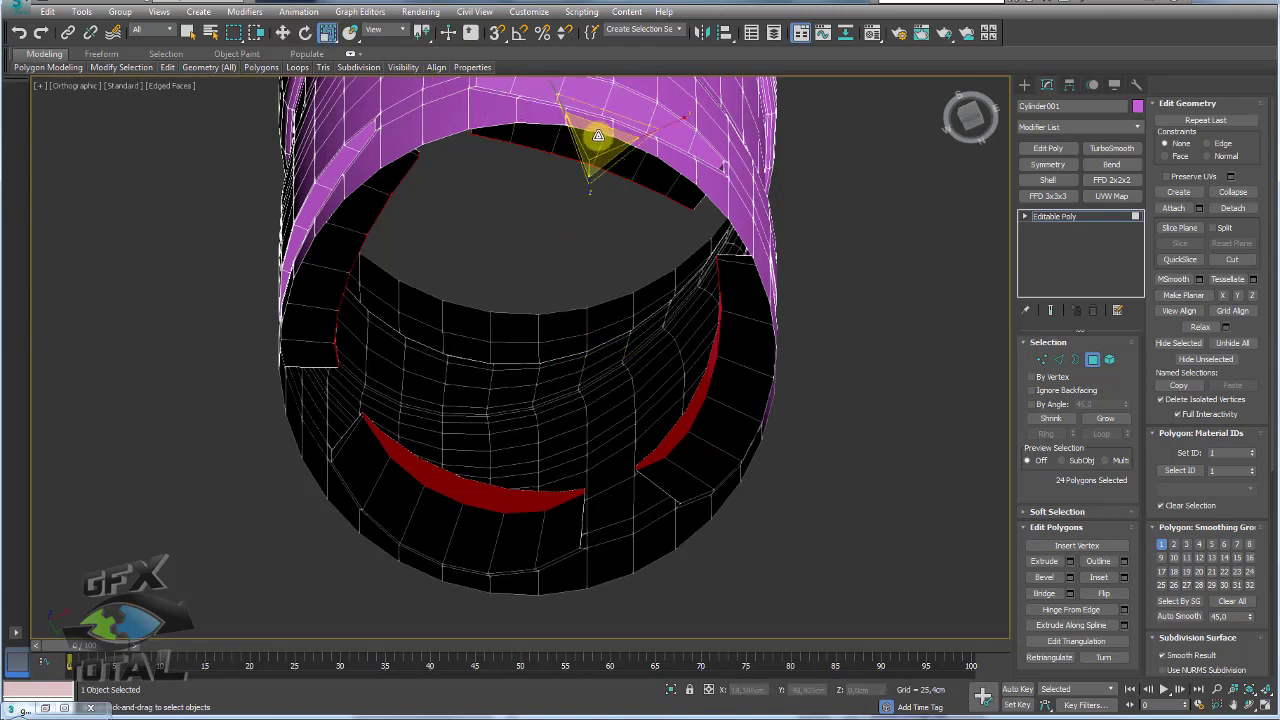
pyautogui.moveTo(422, 38); pyautogui.dragTo(422, 80)
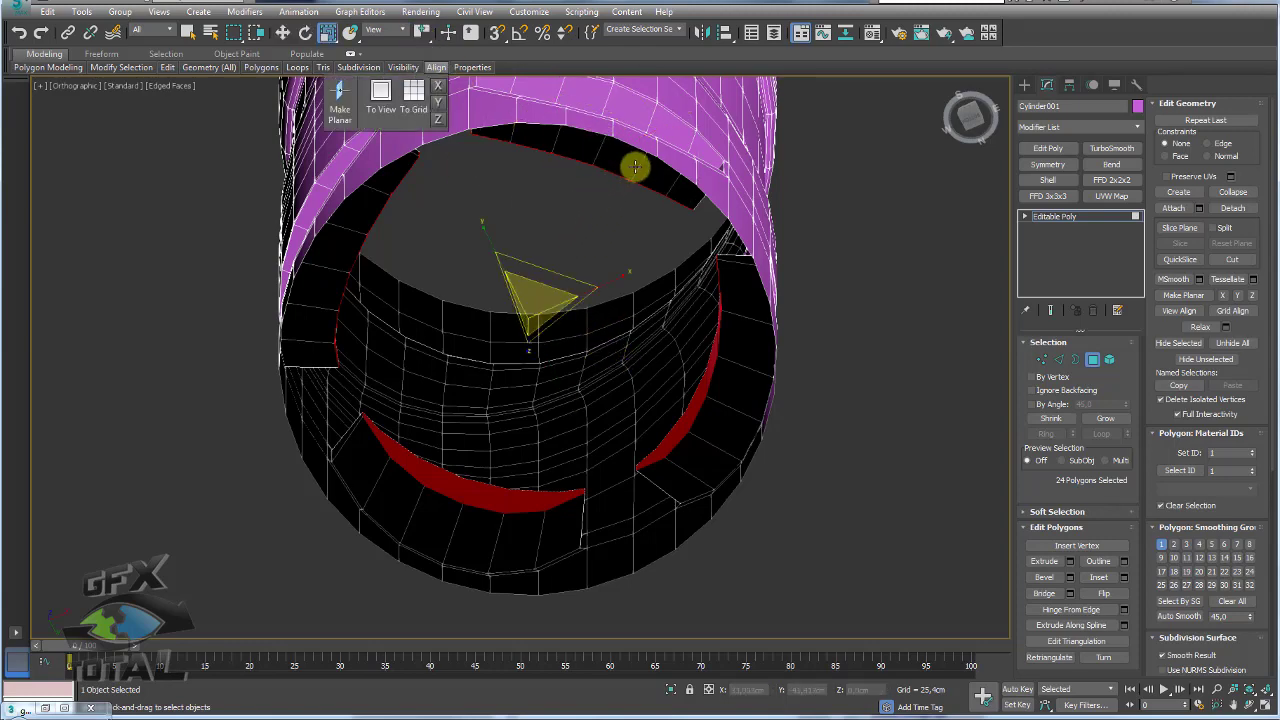
pyautogui.moveTo(634, 166)
pyautogui.keyDown('alt'); pyautogui.mouseDown(button='middle')
pyautogui.moveTo(571, 269)
pyautogui.moveTo(538, 280)
pyautogui.mouseUp(button='middle'); pyautogui.keyUp('alt')
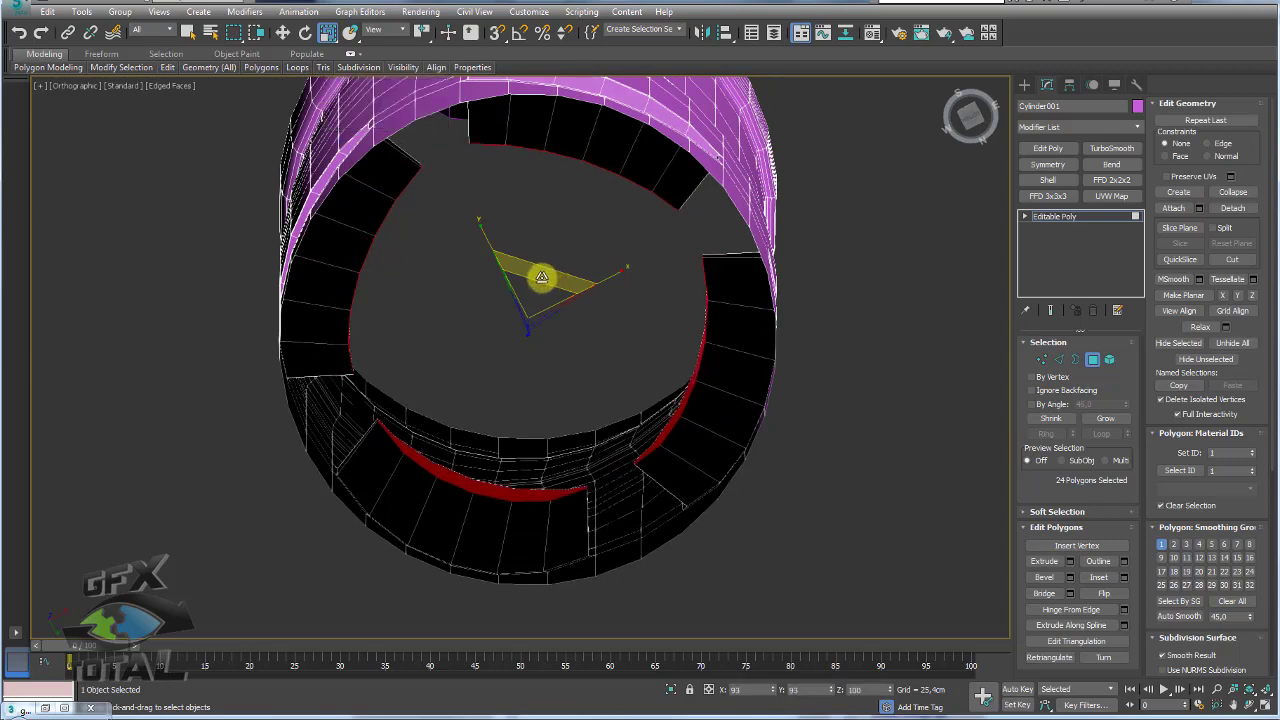